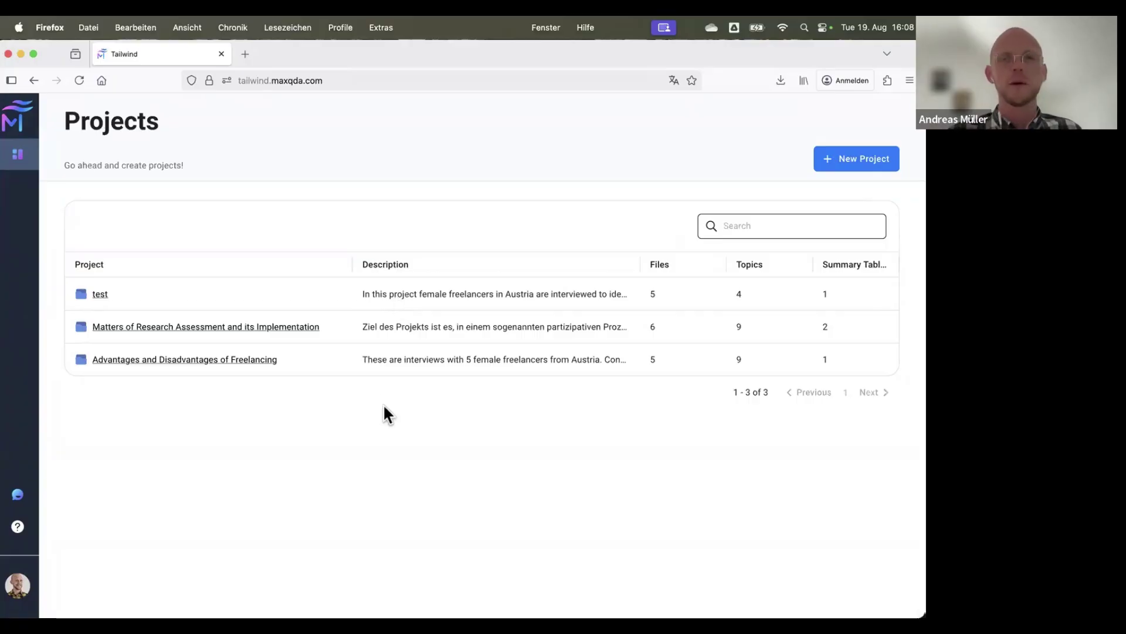
Step: Start a new project and name it "Challenges for Female Freelancers"
{"action": "left_click", "coordinate": [847, 158]}
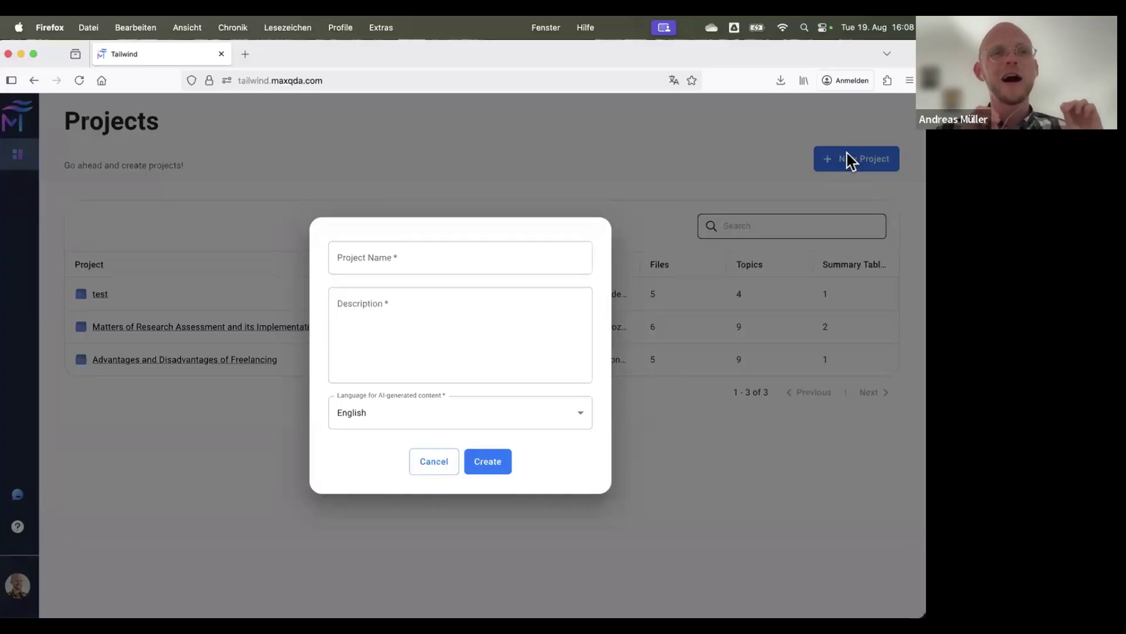
{"action": "left_click", "coordinate": [389, 257]}
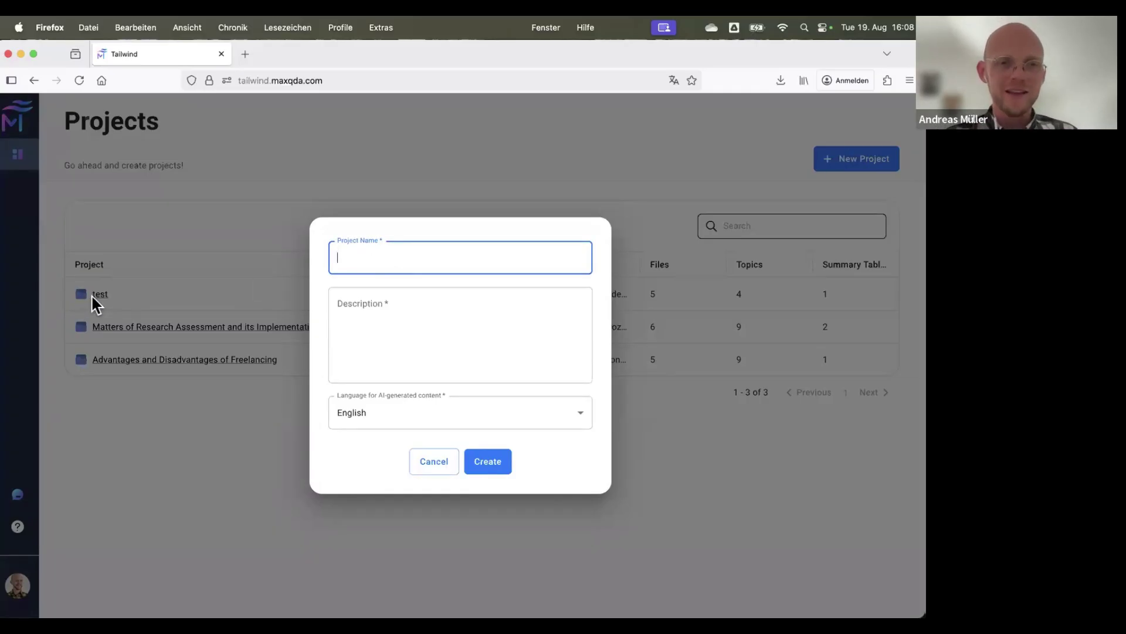
{"action": "left_click", "coordinate": [375, 376]}
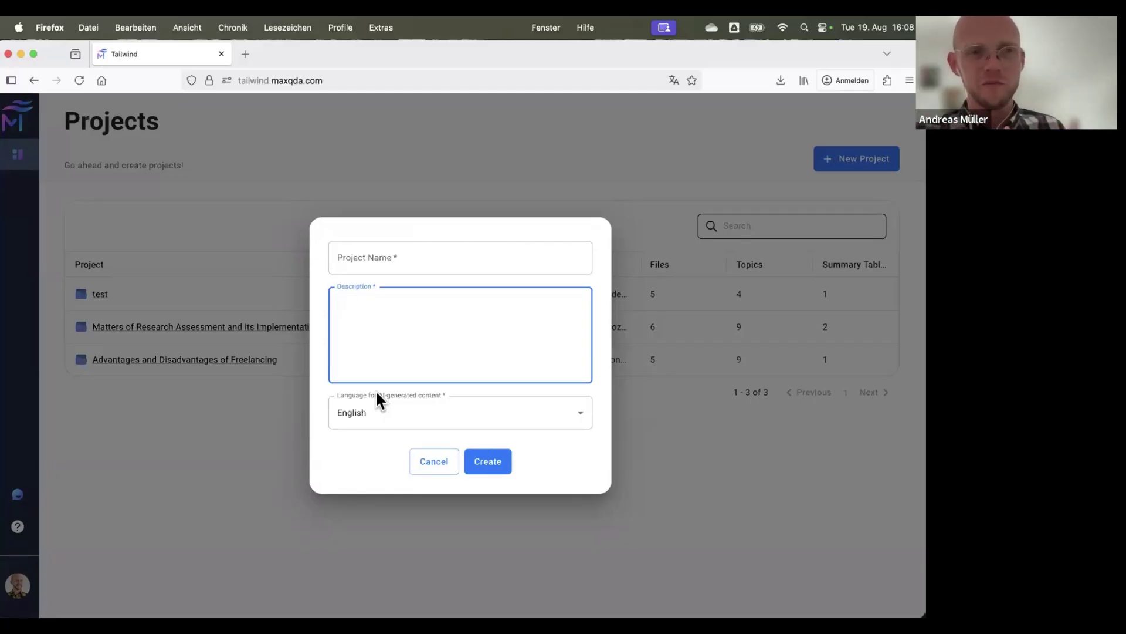
{"action": "left_click", "coordinate": [378, 253]}
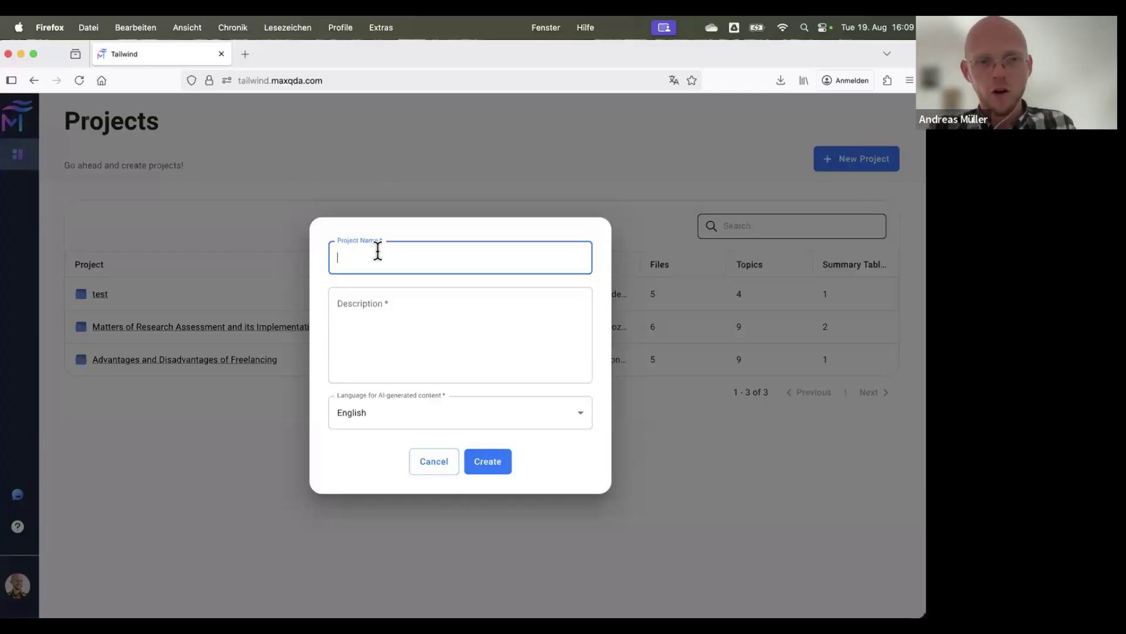
{"action": "type", "text": "Freel"}
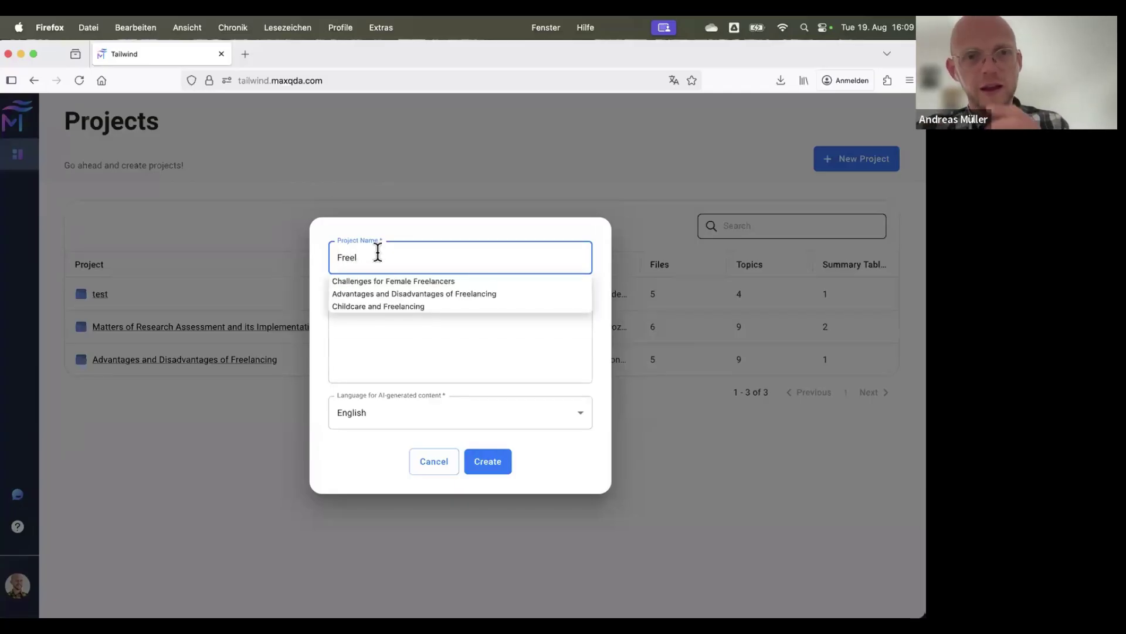
{"action": "left_click", "coordinate": [401, 282]}
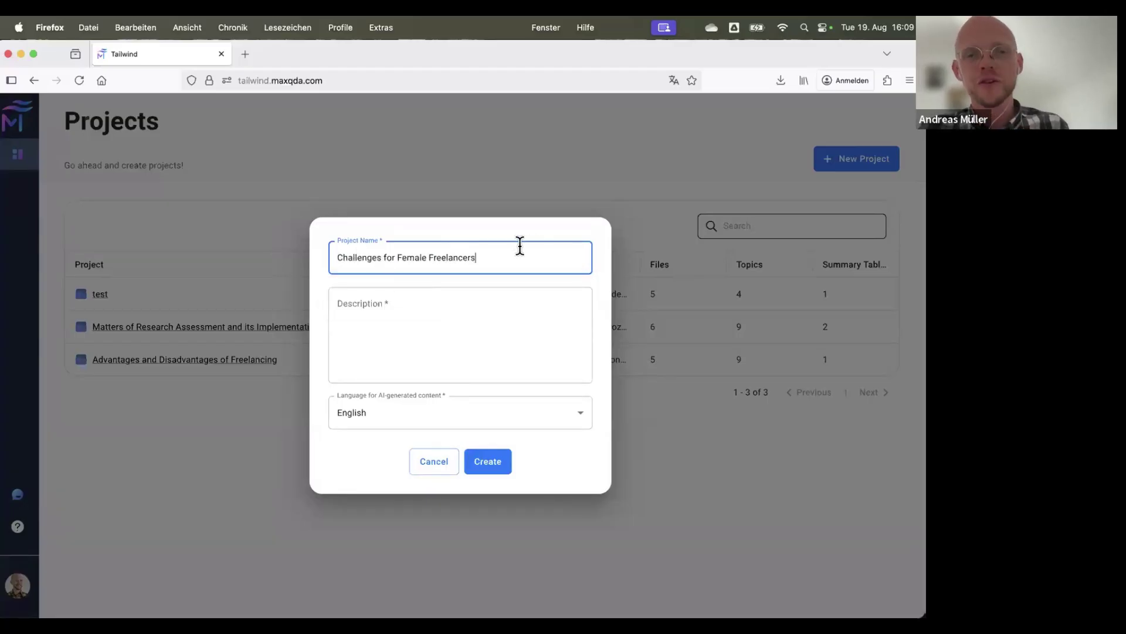
{"action": "left_click", "coordinate": [500, 257]}
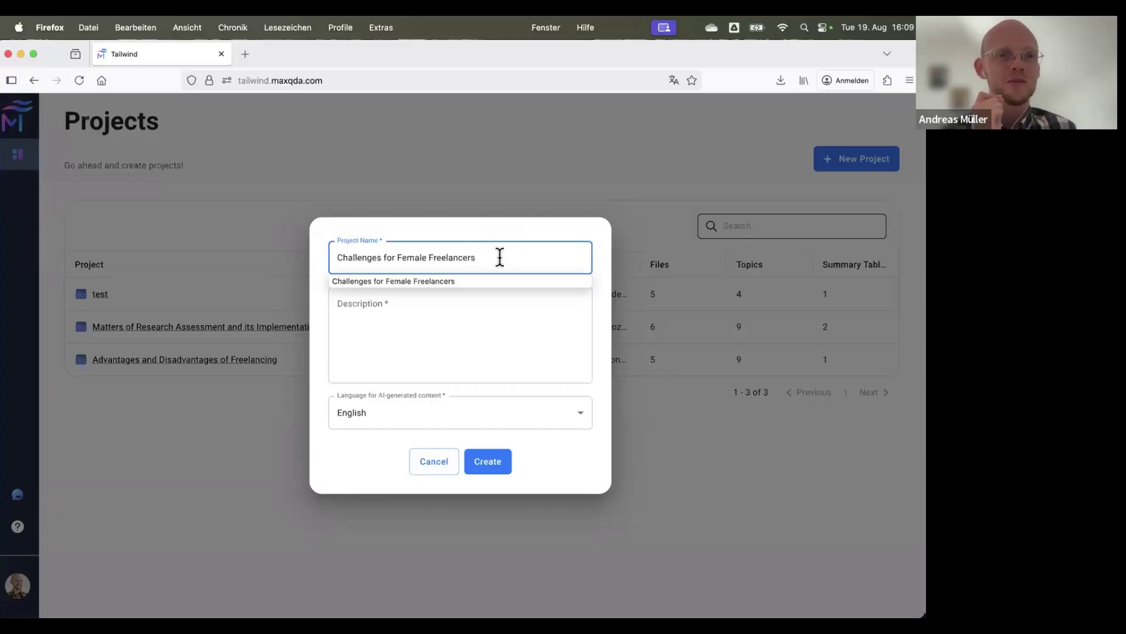
Step: Choose English as the new project's language for AI-generated content
{"action": "left_click", "coordinate": [472, 315]}
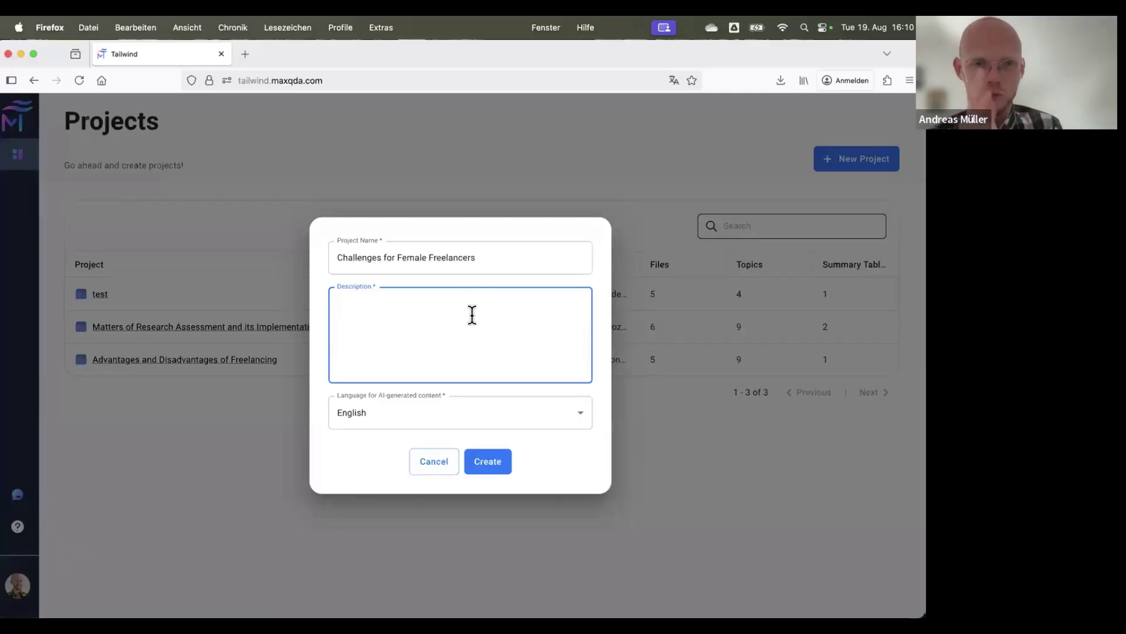
{"action": "left_click", "coordinate": [360, 414]}
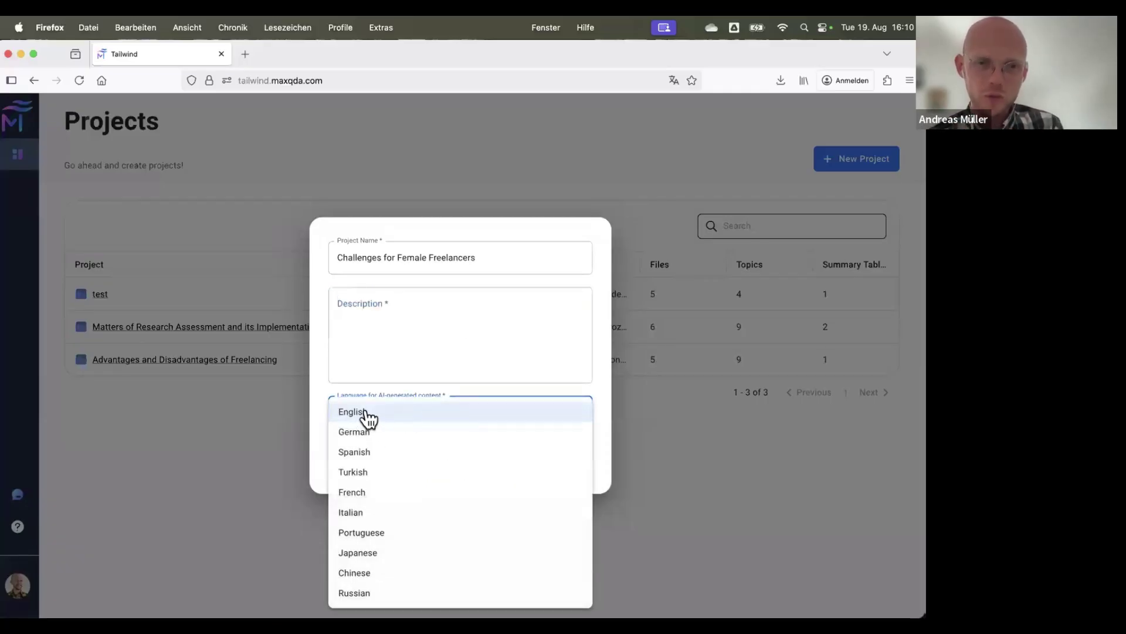
{"action": "left_click", "coordinate": [413, 412]}
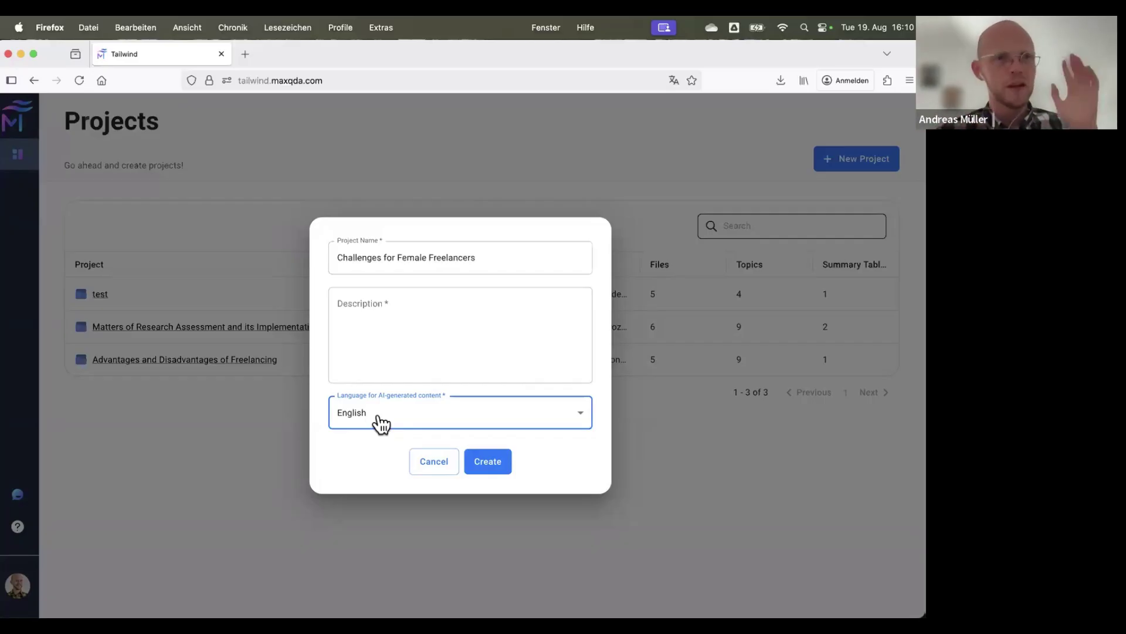
Step: Enter the description "Five interviews with female freelancers focused around the unique challenges and advantages of working as a freelancer." and create the project
{"action": "left_click", "coordinate": [438, 329]}
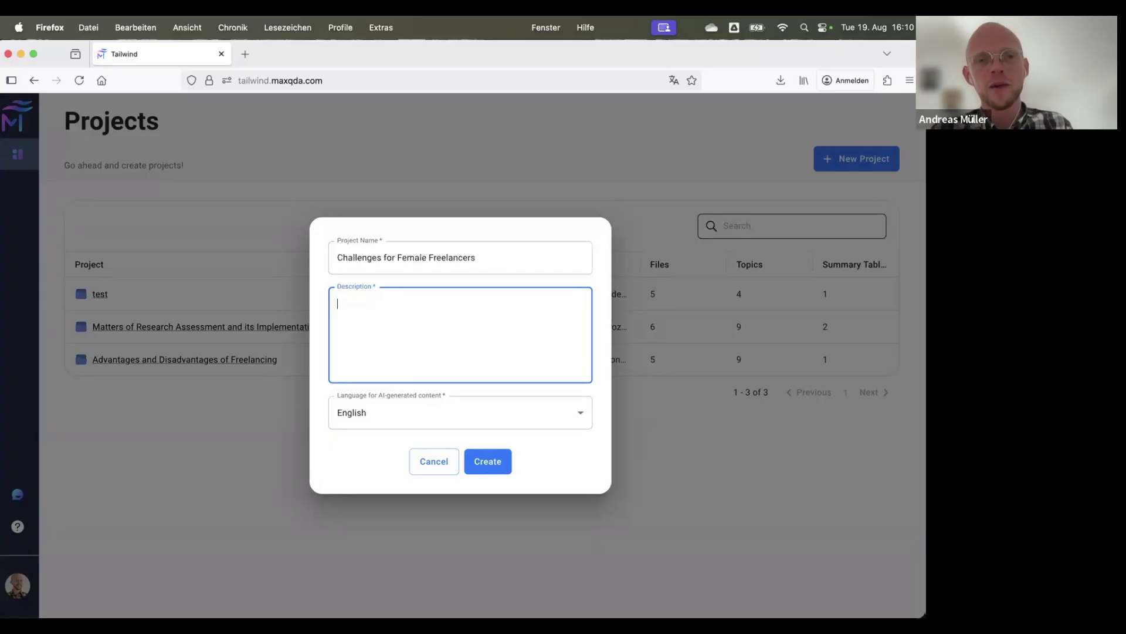
{"action": "type", "text": "Five interviews"}
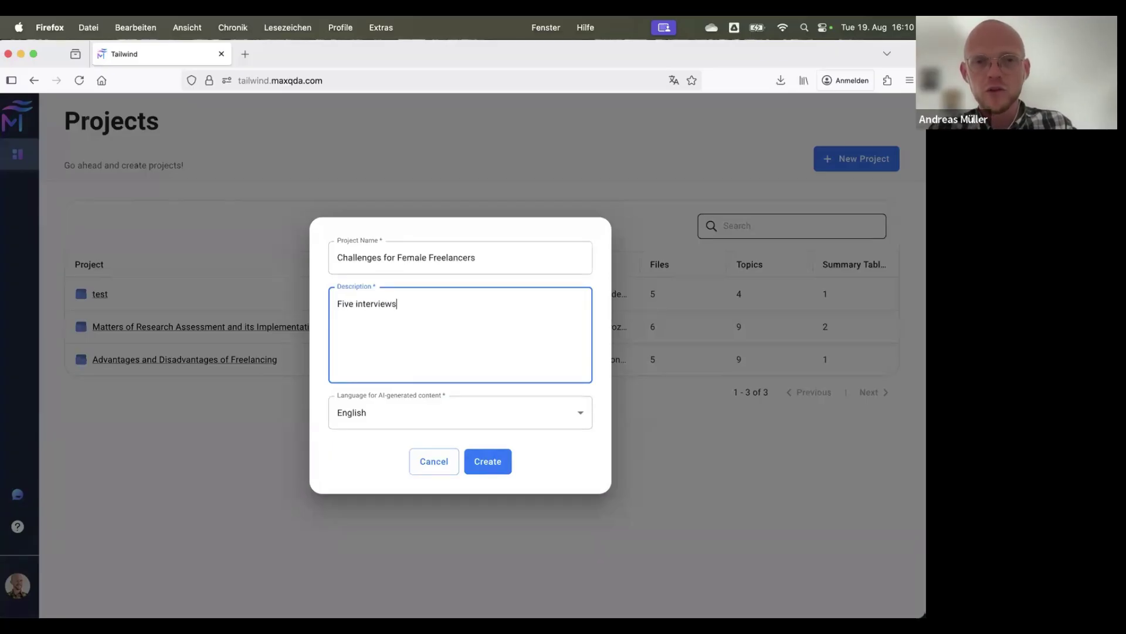
{"action": "type", "text": " with female fr"}
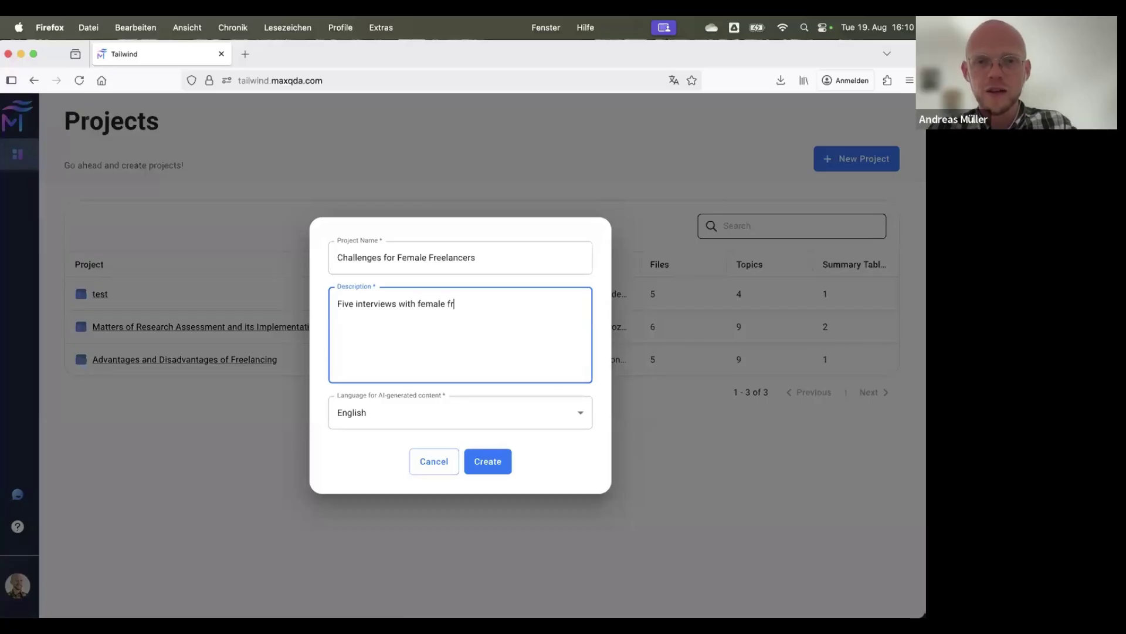
{"action": "type", "text": "eelancers foc"}
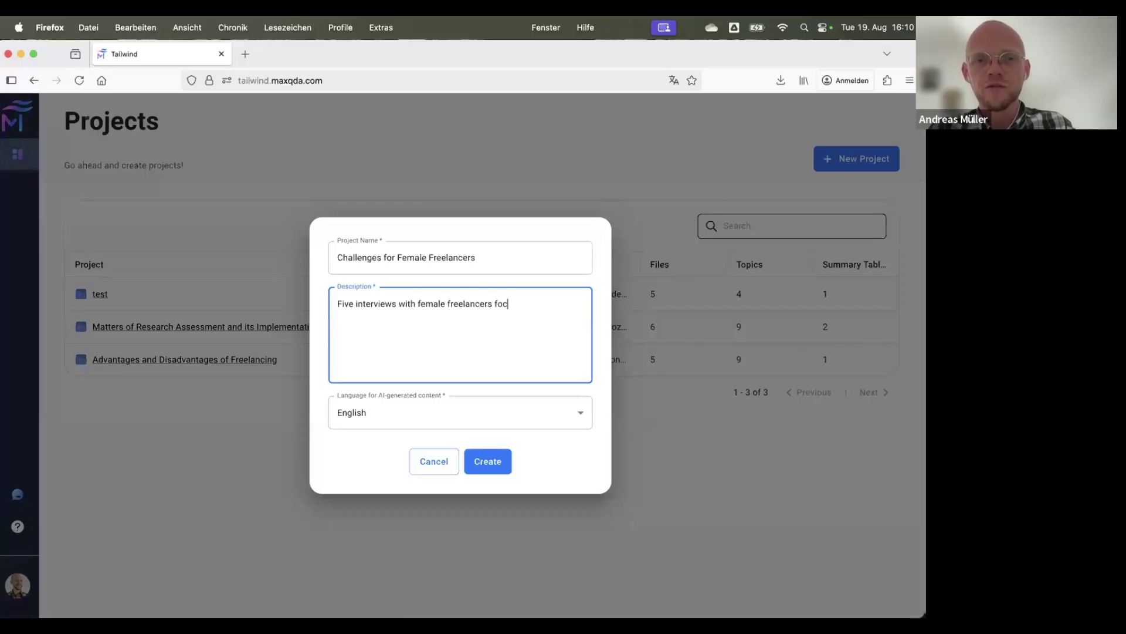
{"action": "type", "text": "used around the "}
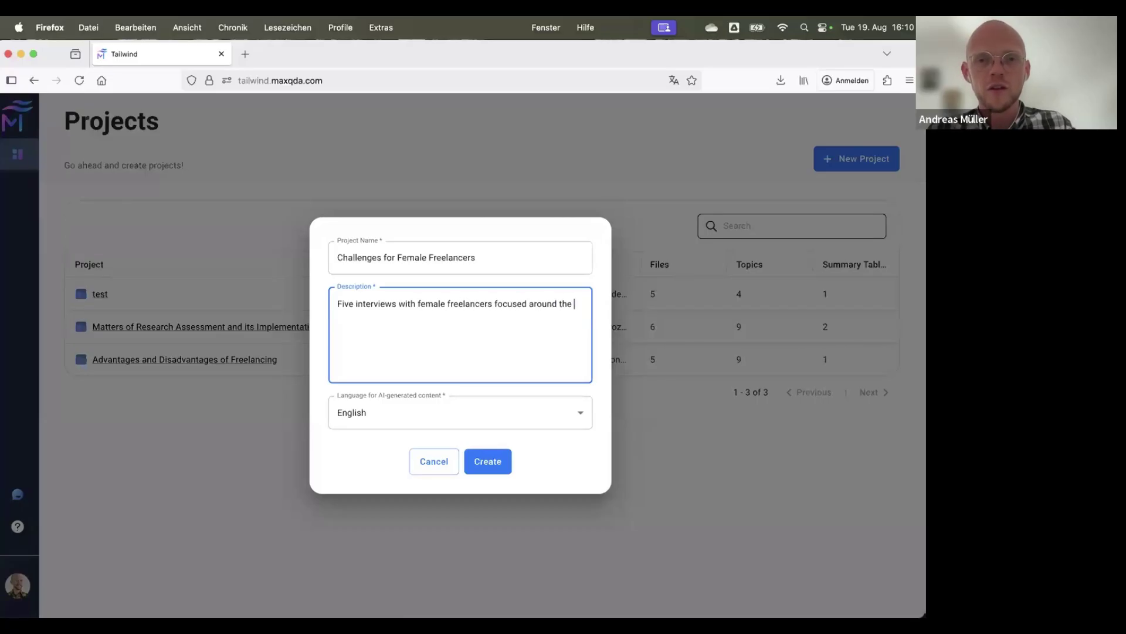
{"action": "type", "text": "unique challenges and"}
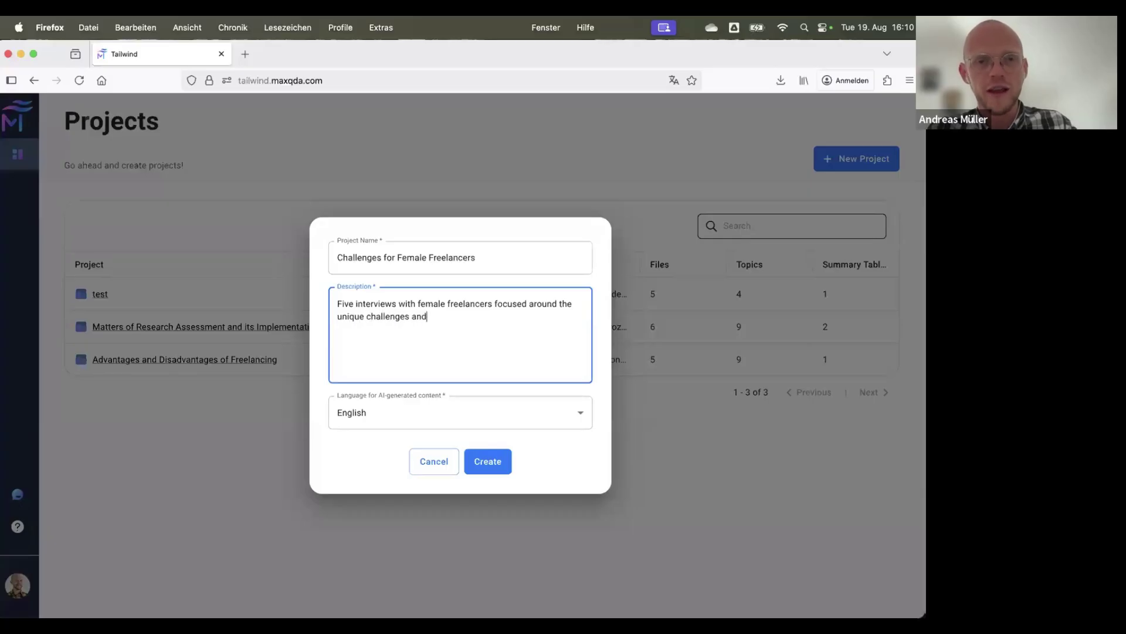
{"action": "type", "text": " advantages "}
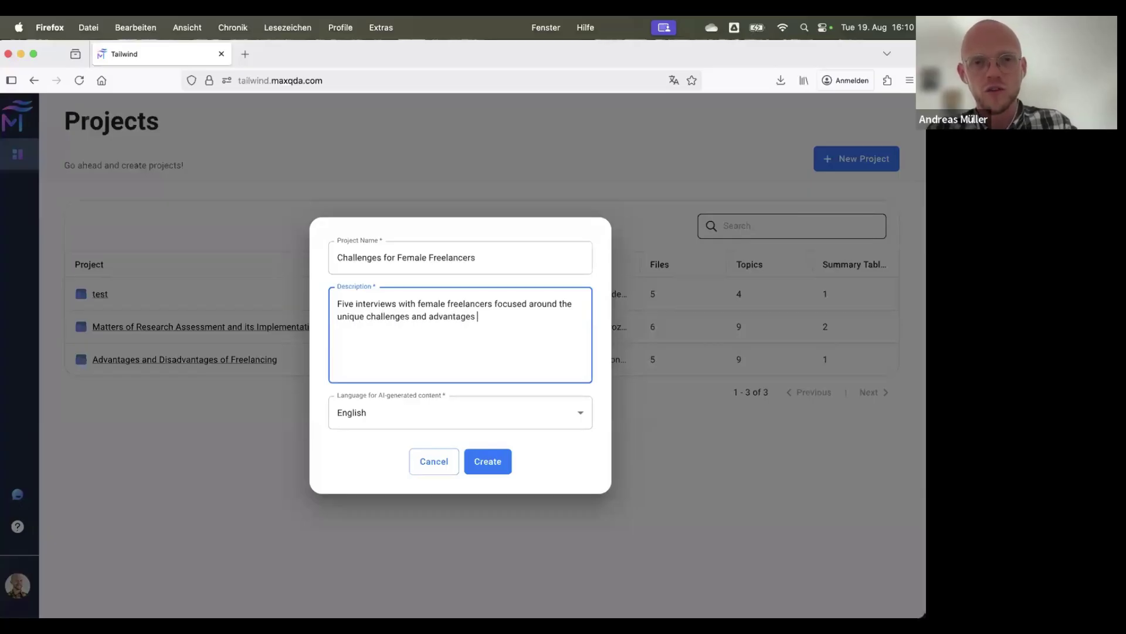
{"action": "type", "text": "of working as a freelancer."}
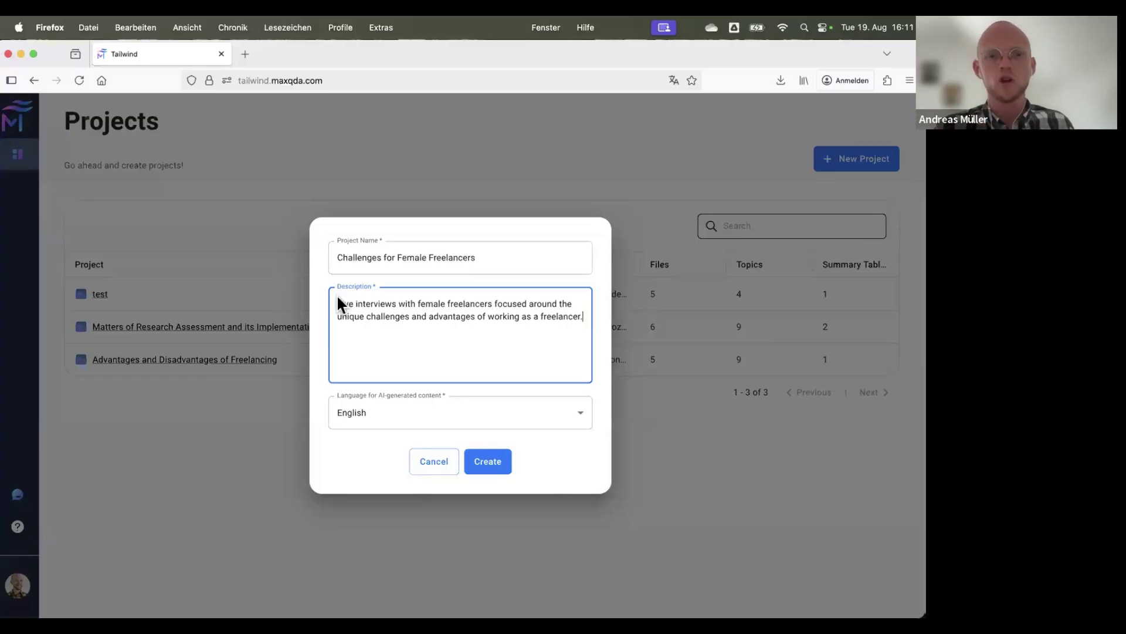
{"action": "left_click", "coordinate": [488, 463]}
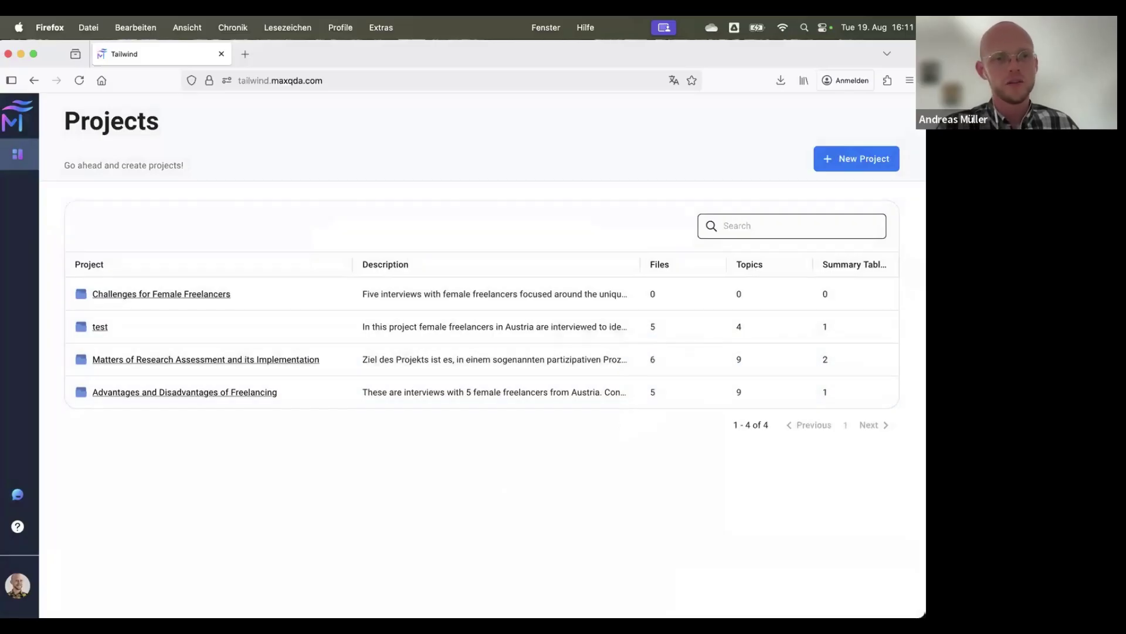
Step: Open the Challenges for Female Freelancers project and import the five interview .docx files IN001 to IN005 from the example interviews folder
{"action": "left_click", "coordinate": [195, 294]}
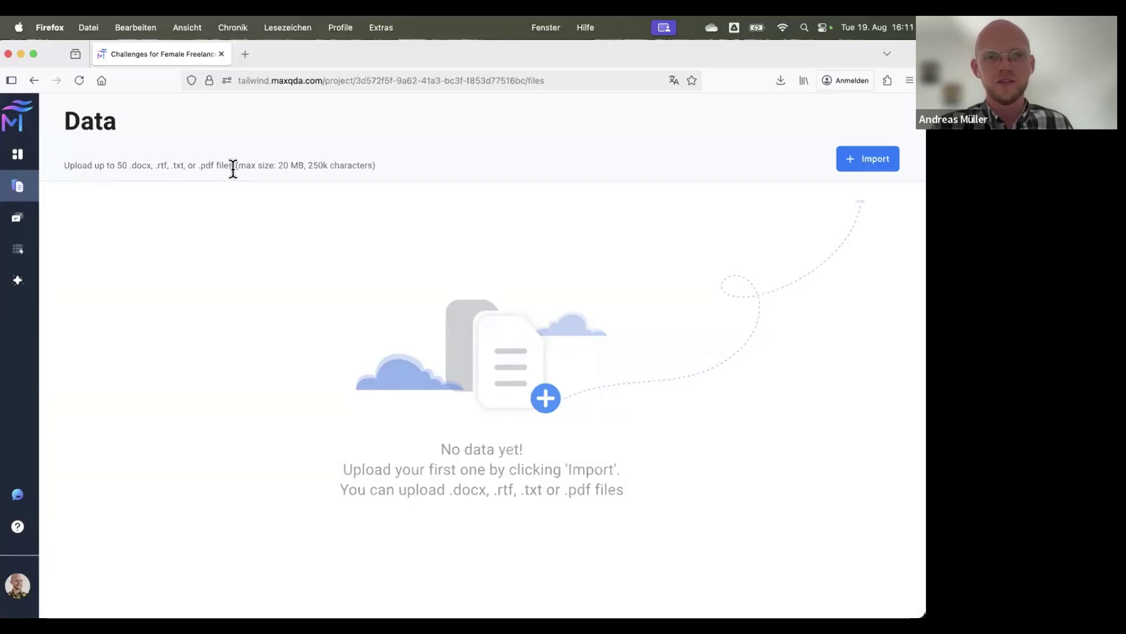
{"action": "left_click_drag", "start_coordinate": [278, 166], "coordinate": [350, 166]}
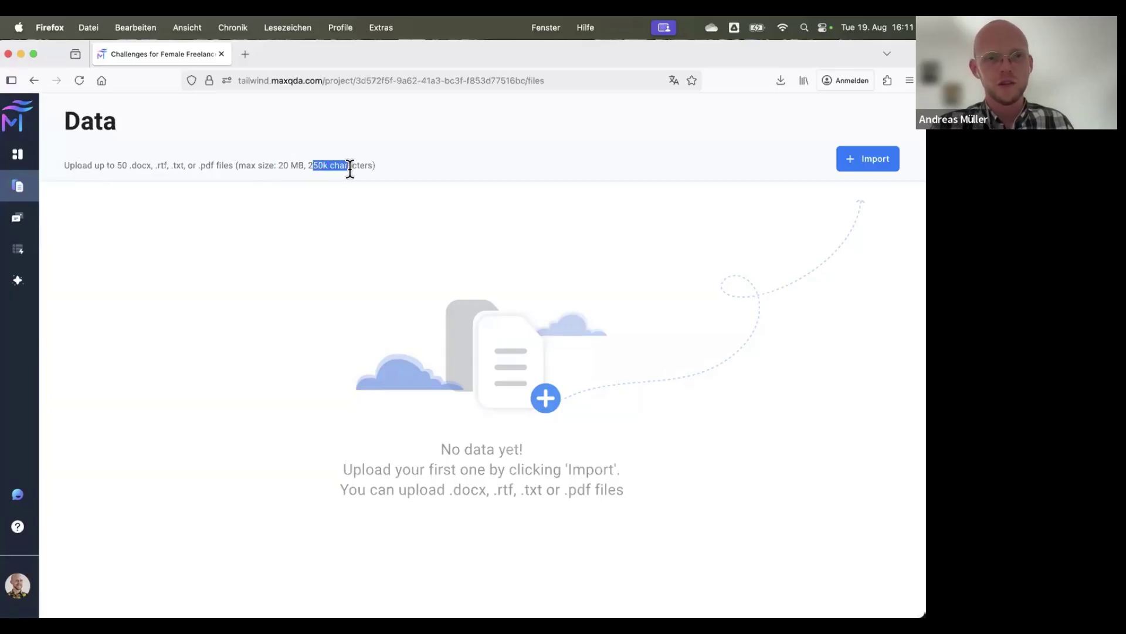
{"action": "left_click", "coordinate": [194, 166]}
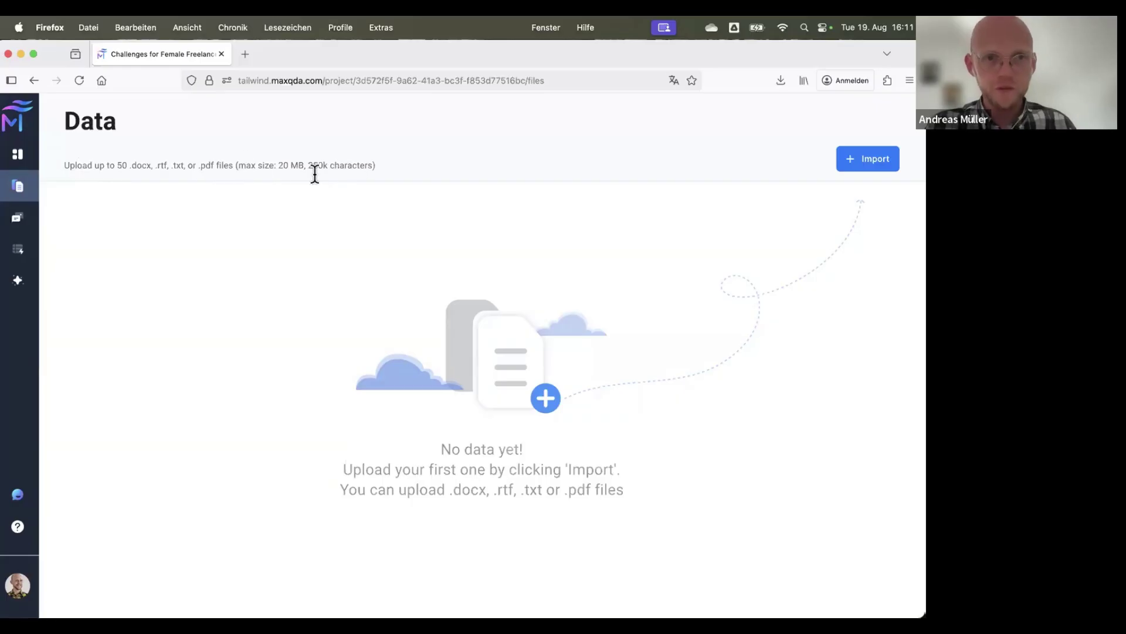
{"action": "left_click", "coordinate": [867, 159]}
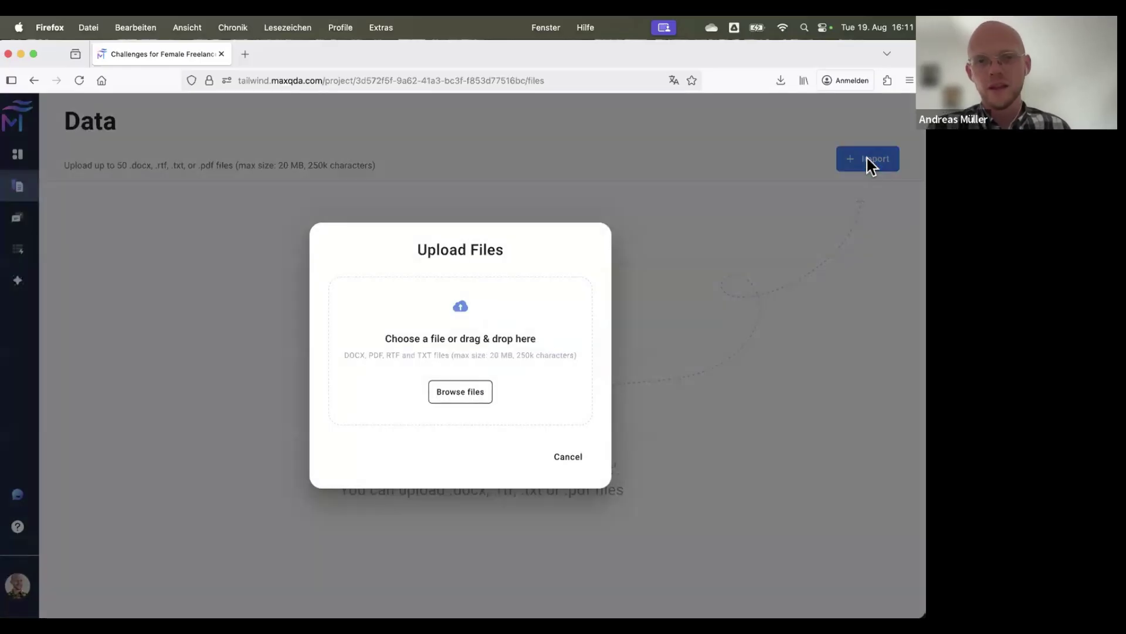
{"action": "left_click", "coordinate": [466, 395]}
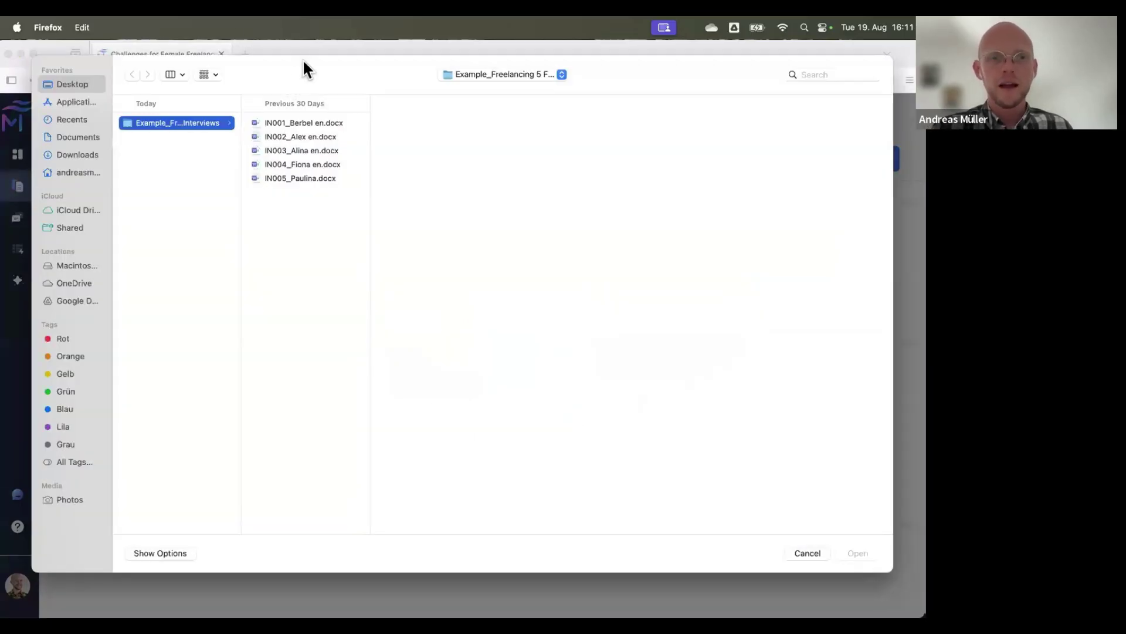
{"action": "left_click_drag", "start_coordinate": [302, 59], "coordinate": [325, 195]}
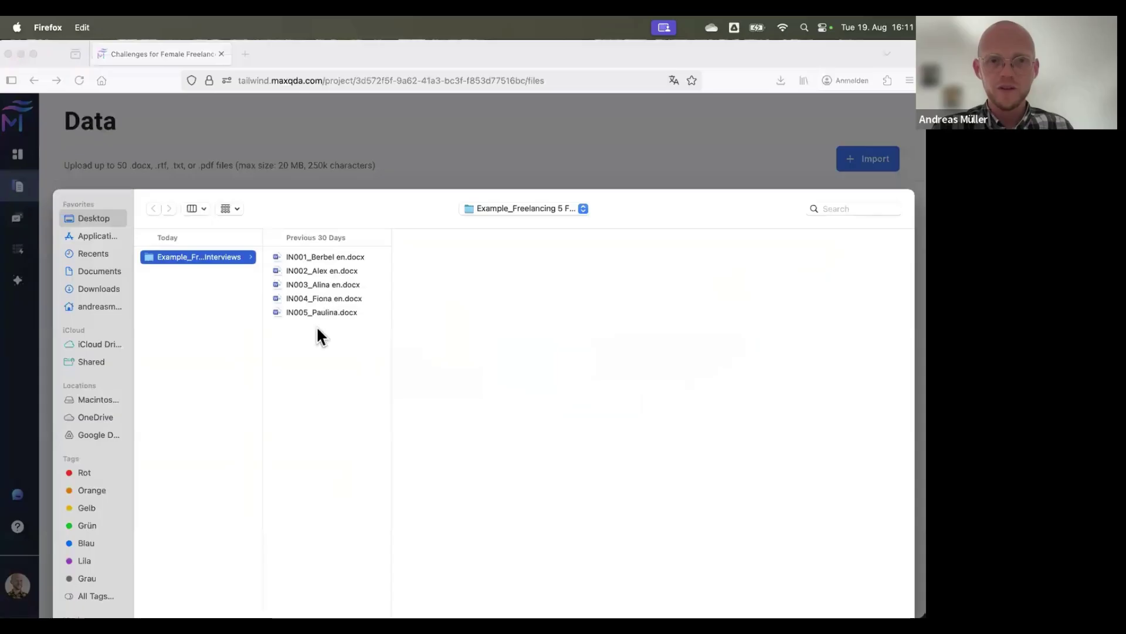
{"action": "left_click_drag", "start_coordinate": [324, 337], "coordinate": [346, 118]}
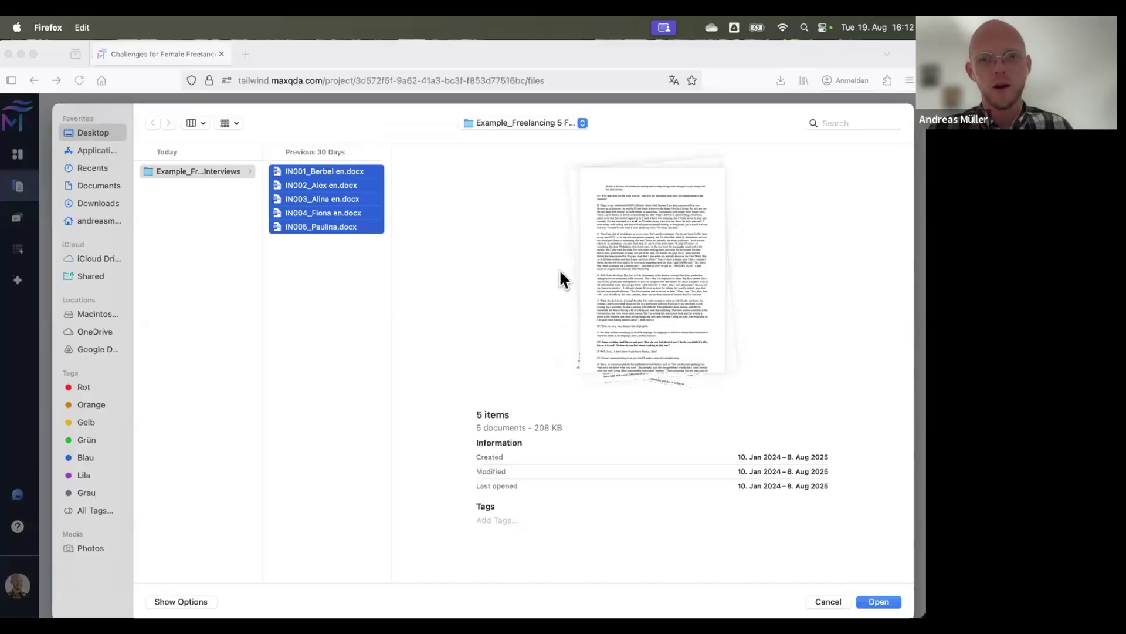
{"action": "left_click", "coordinate": [879, 601]}
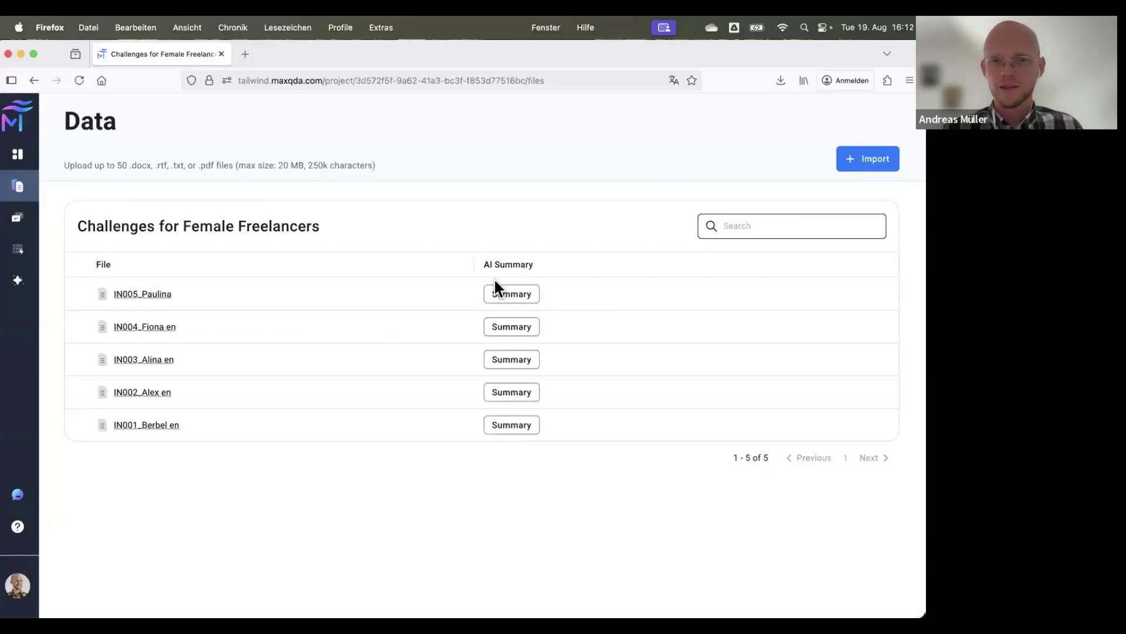
Step: Open the AI summary of interview IN001 and look through the transcript beneath it
{"action": "left_click", "coordinate": [508, 425]}
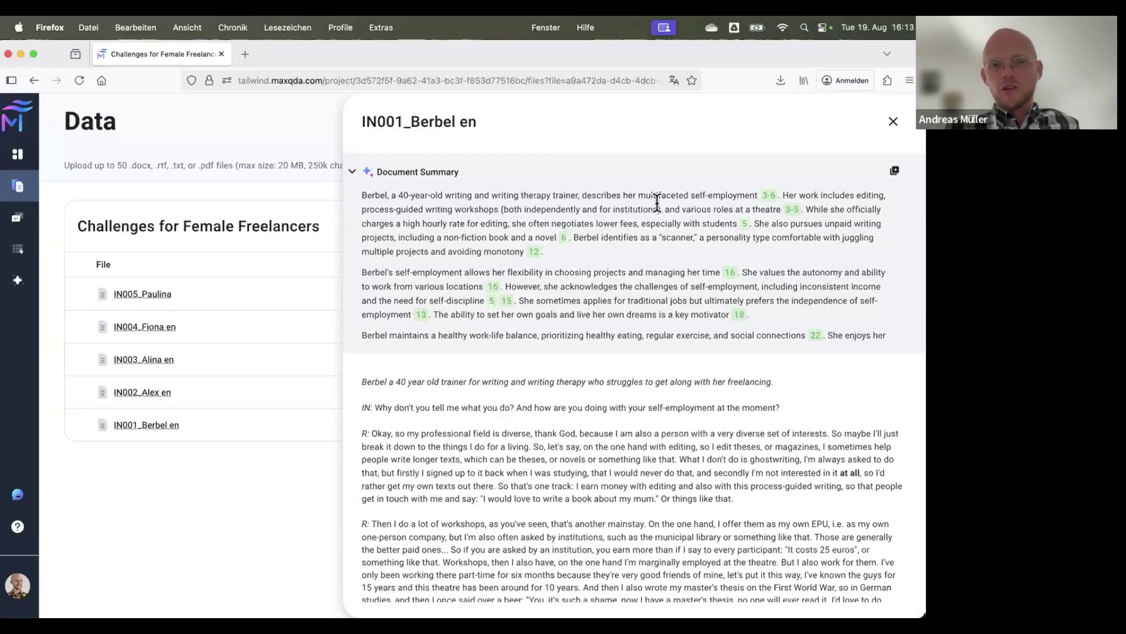
{"action": "scroll", "coordinate": [521, 475], "scroll_direction": "down", "scroll_amount": 10}
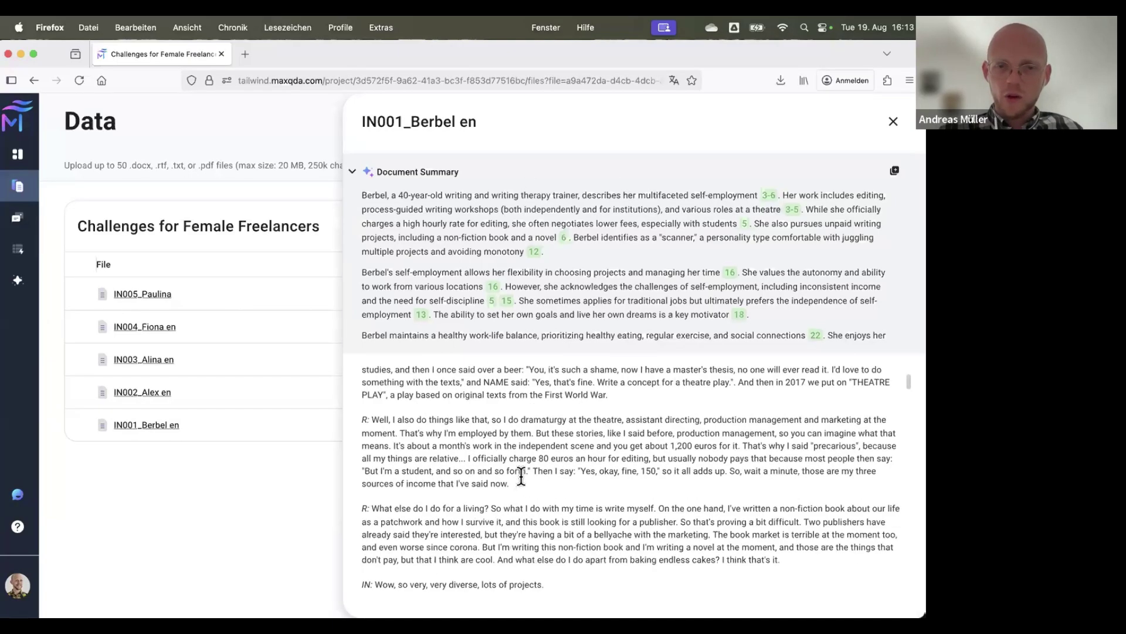
{"action": "scroll", "coordinate": [521, 476], "scroll_direction": "up", "scroll_amount": 10}
{"action": "scroll", "coordinate": [520, 475], "scroll_direction": "down", "scroll_amount": 20}
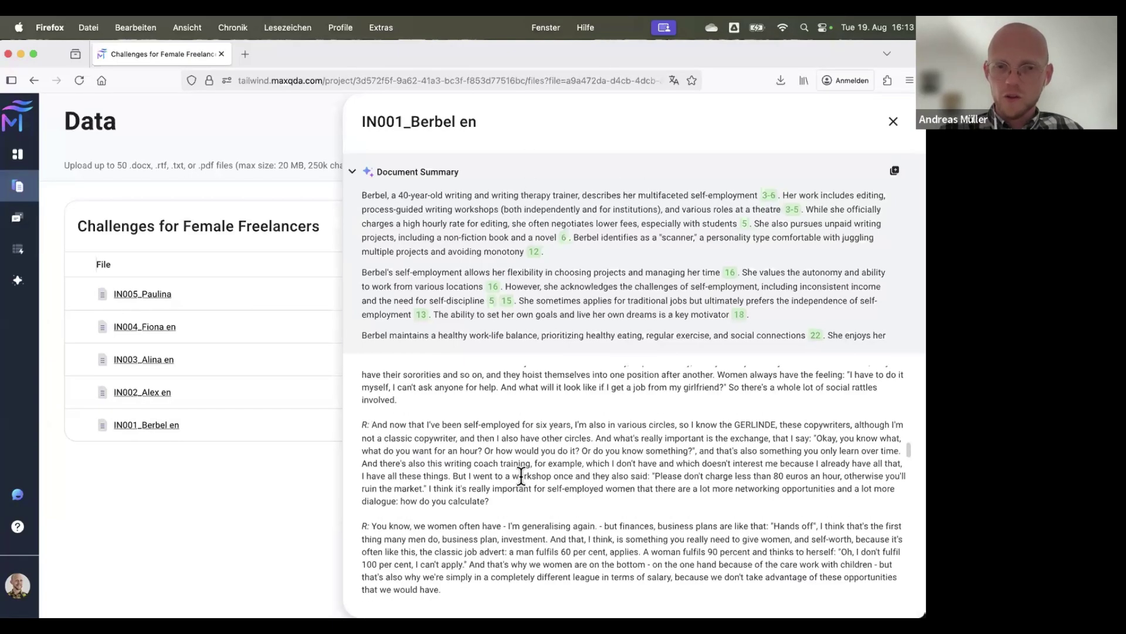
{"action": "scroll", "coordinate": [521, 474], "scroll_direction": "up", "scroll_amount": 10}
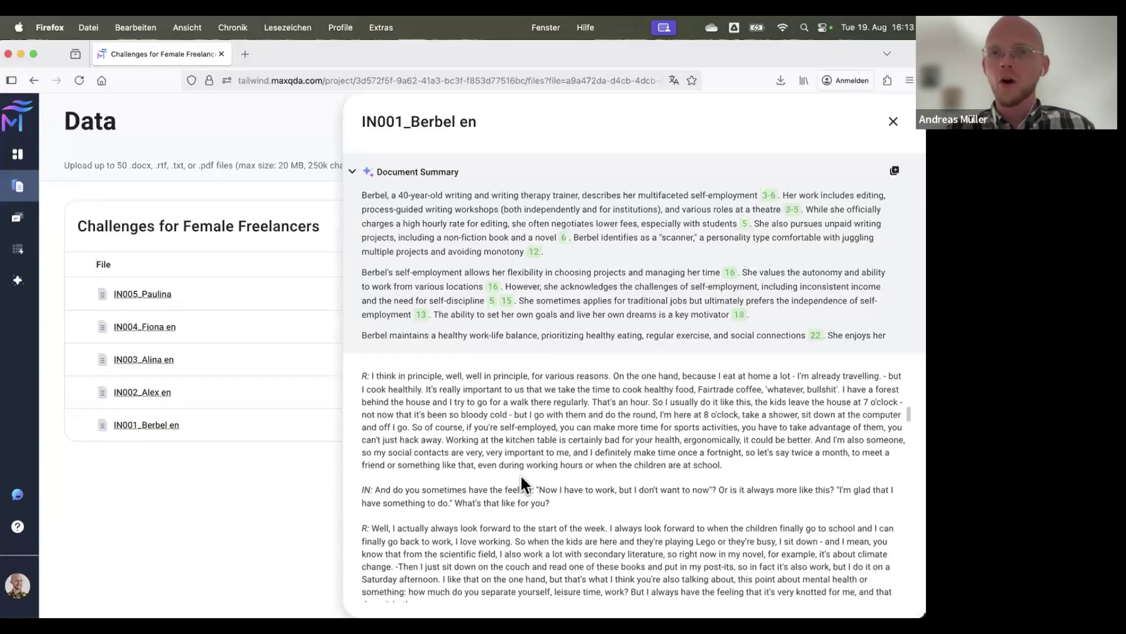
{"action": "scroll", "coordinate": [520, 474], "scroll_direction": "up", "scroll_amount": 10}
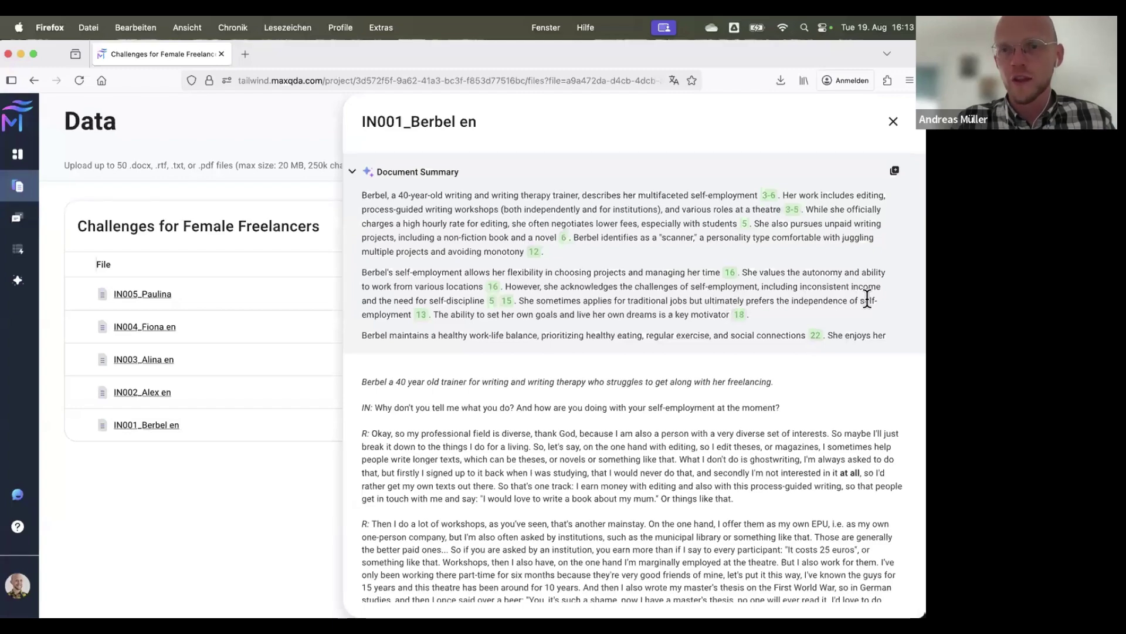
Step: Follow the summary's paragraph references 13, 5, 16 and 18 to their source passages in the IN001 transcript
{"action": "left_click", "coordinate": [421, 315]}
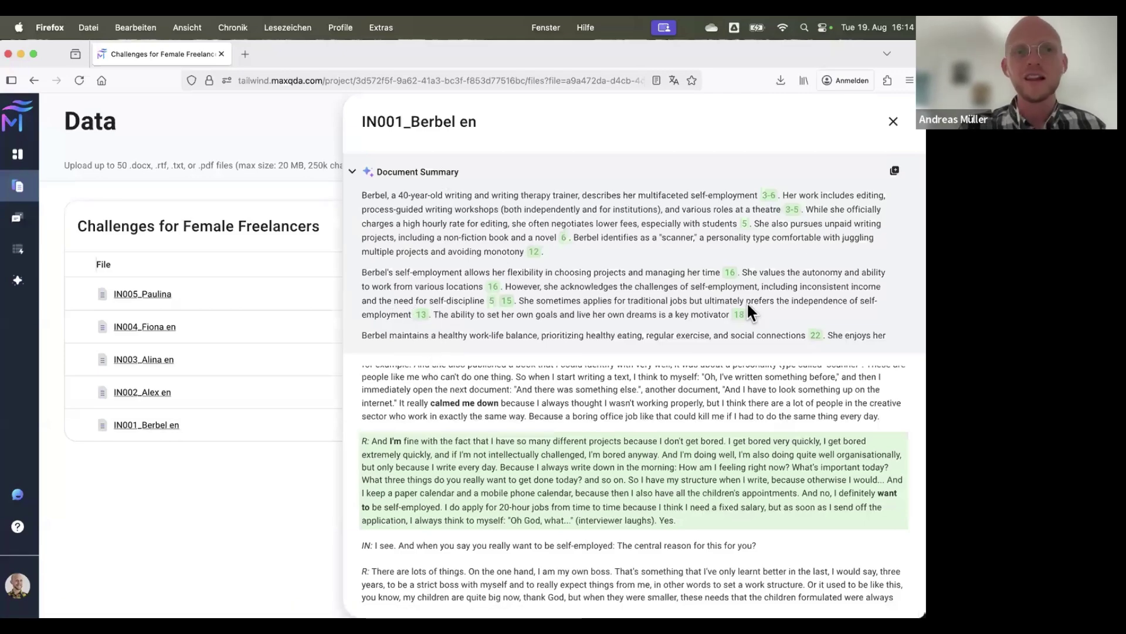
{"action": "left_click", "coordinate": [744, 224]}
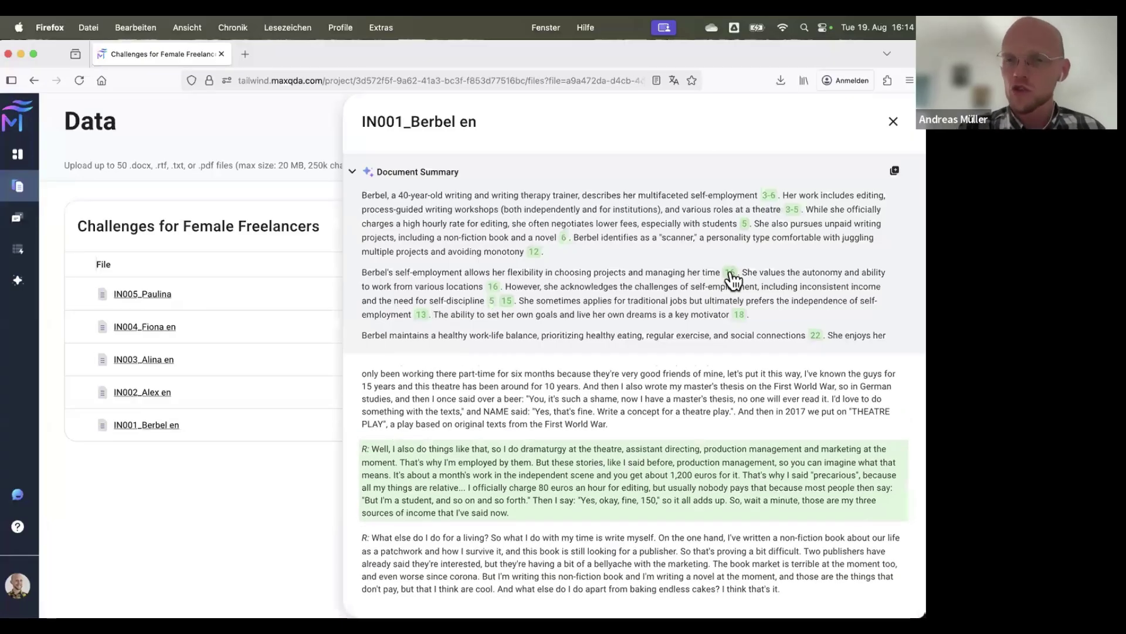
{"action": "left_click", "coordinate": [729, 273]}
{"action": "left_click", "coordinate": [741, 317]}
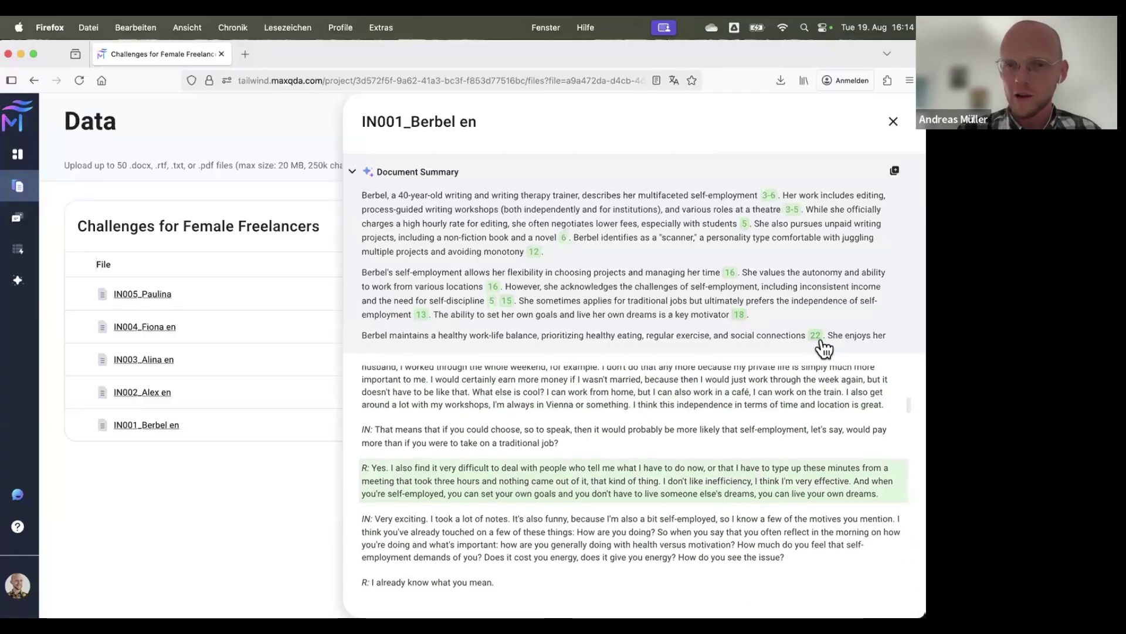
Step: Follow the IN001 summary's paragraph references 22, 16, 12 and 6 to their source passages in the transcript
{"action": "left_click", "coordinate": [816, 336]}
{"action": "left_click", "coordinate": [492, 301]}
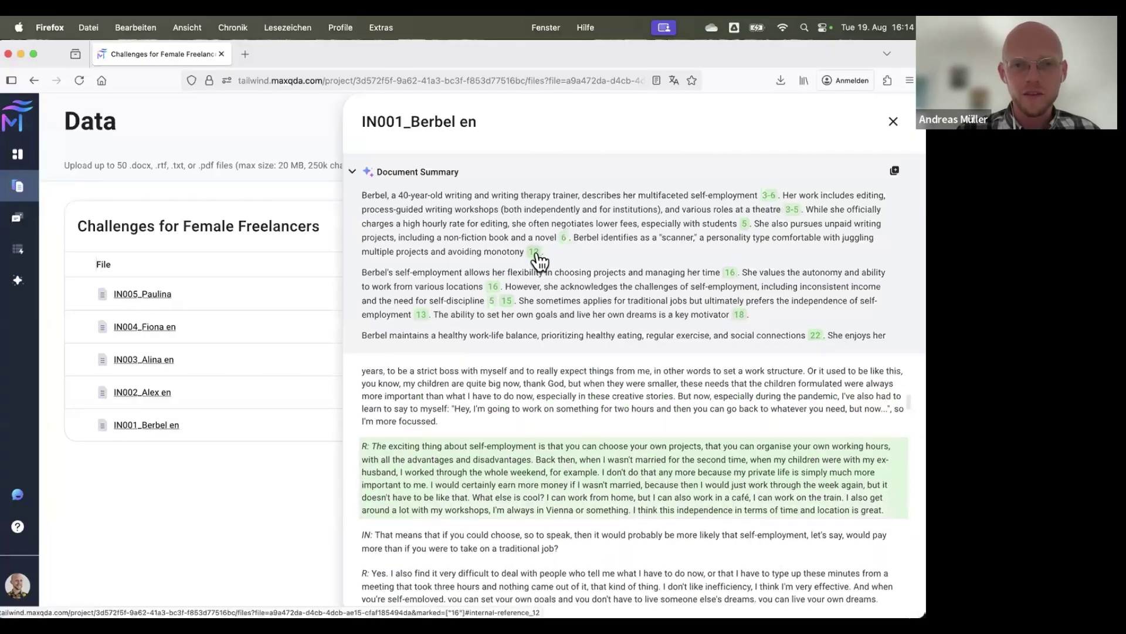
{"action": "left_click", "coordinate": [534, 251]}
{"action": "left_click", "coordinate": [564, 238]}
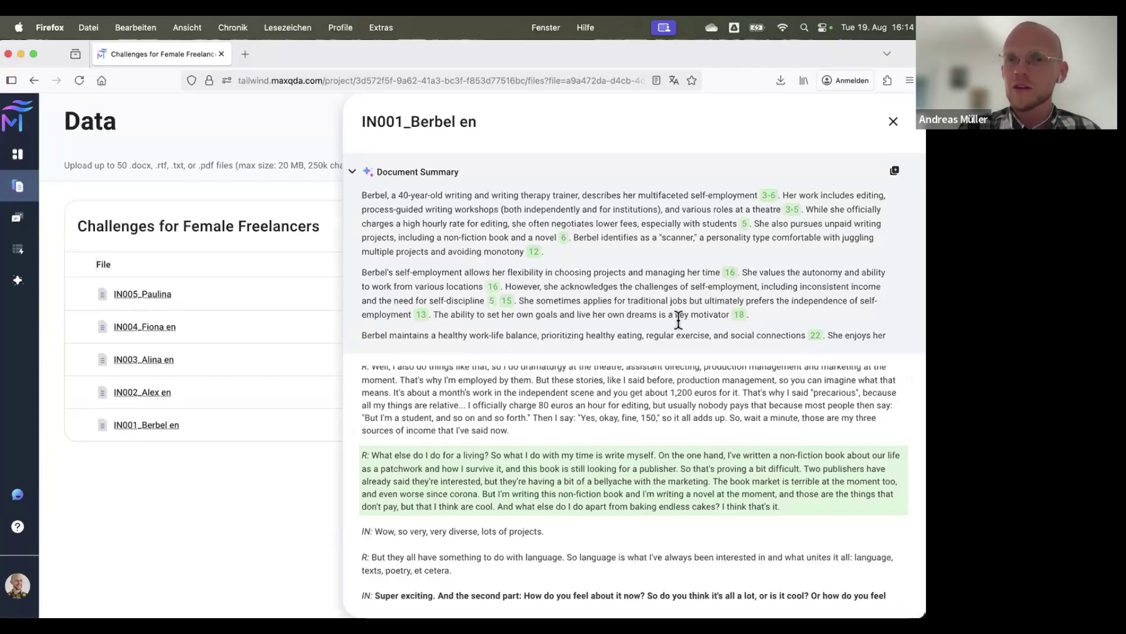
Step: Read the rest of the IN001 summary and transcript, check reference 90-91 against its source passage, and close the document
{"action": "scroll", "coordinate": [785, 288], "scroll_direction": "down", "scroll_amount": 5}
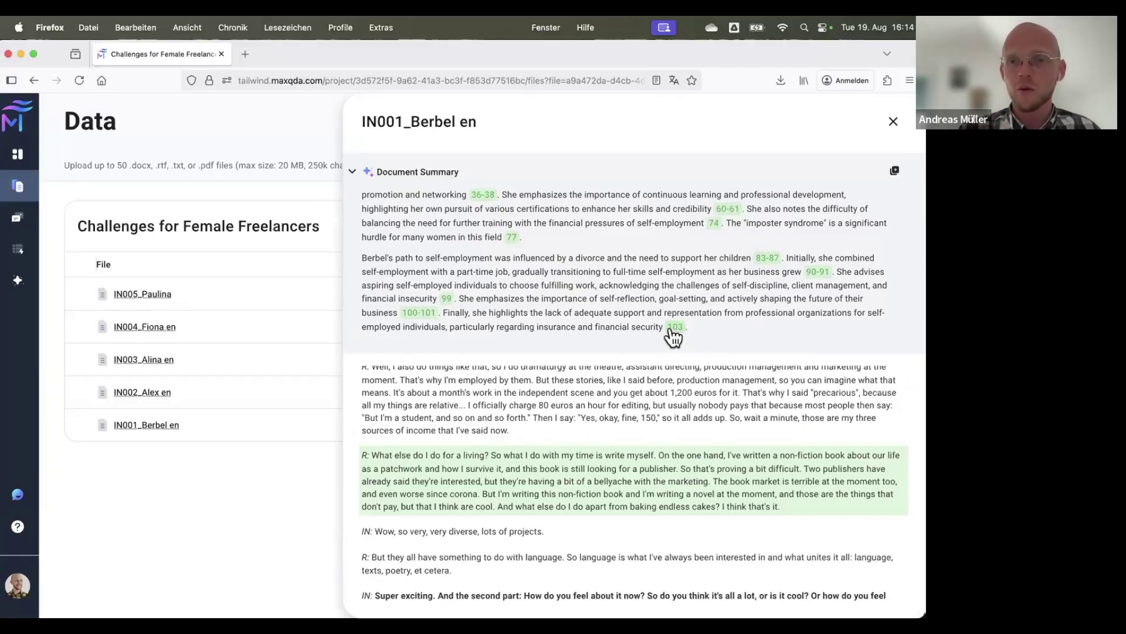
{"action": "scroll", "coordinate": [625, 448], "scroll_direction": "down", "scroll_amount": 5}
{"action": "scroll", "coordinate": [625, 446], "scroll_direction": "down", "scroll_amount": 10}
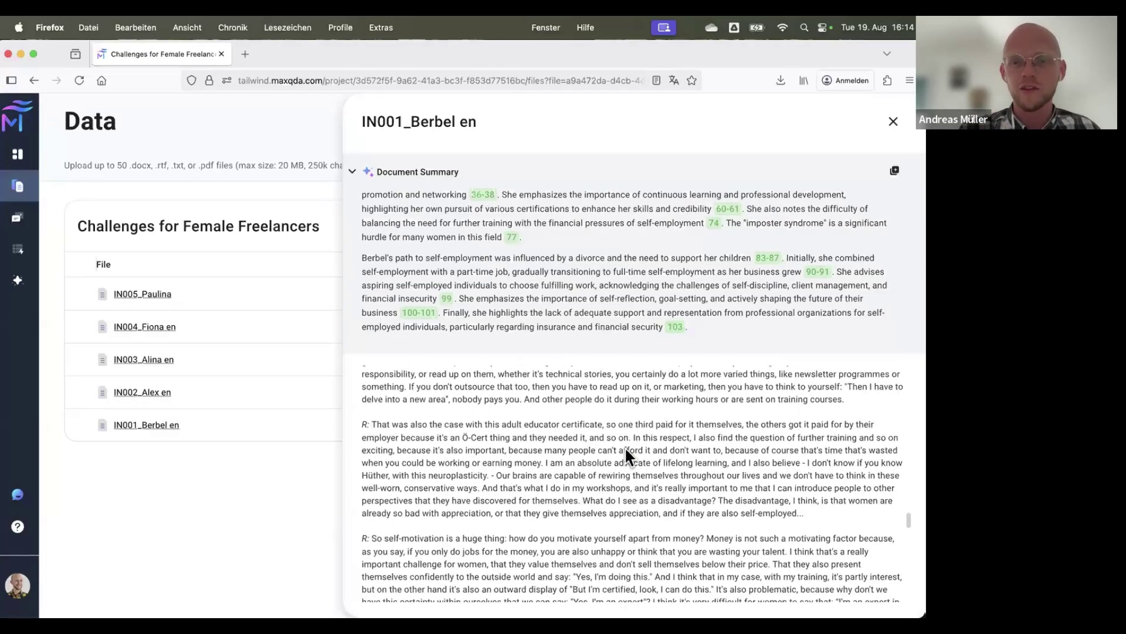
{"action": "scroll", "coordinate": [594, 222], "scroll_direction": "up", "scroll_amount": 5}
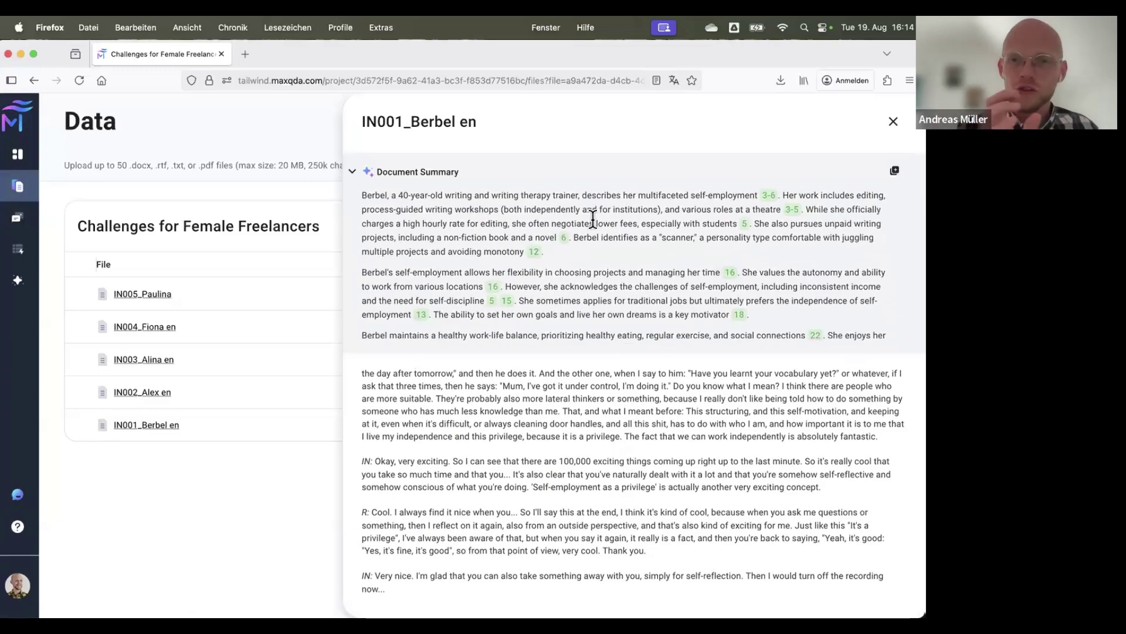
{"action": "scroll", "coordinate": [593, 219], "scroll_direction": "down", "scroll_amount": 2}
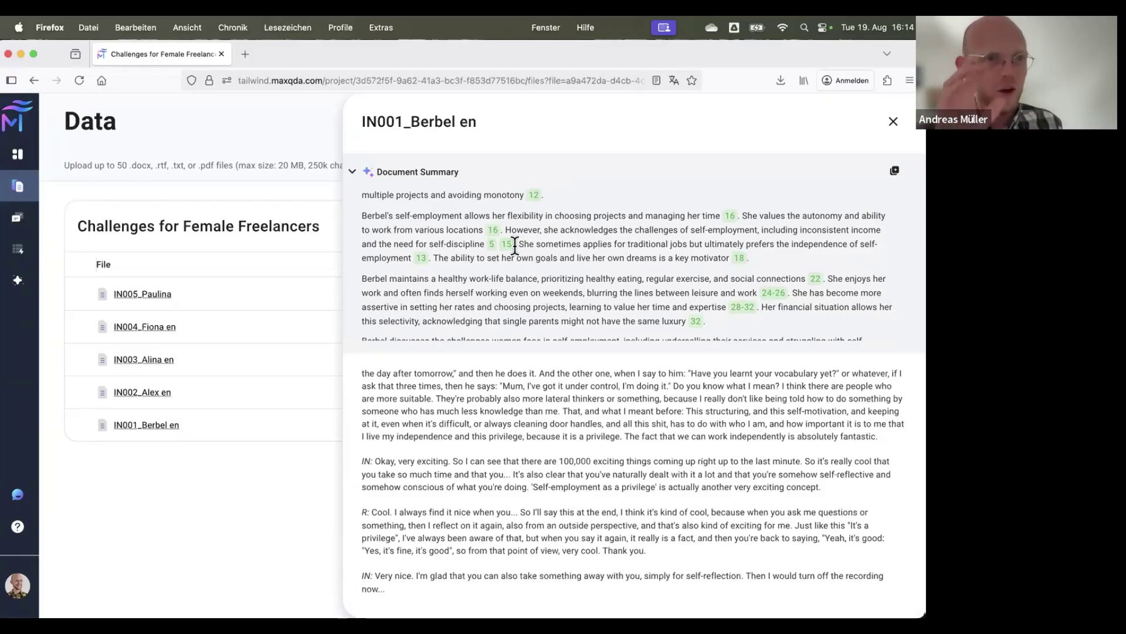
{"action": "scroll", "coordinate": [626, 265], "scroll_direction": "down", "scroll_amount": 5}
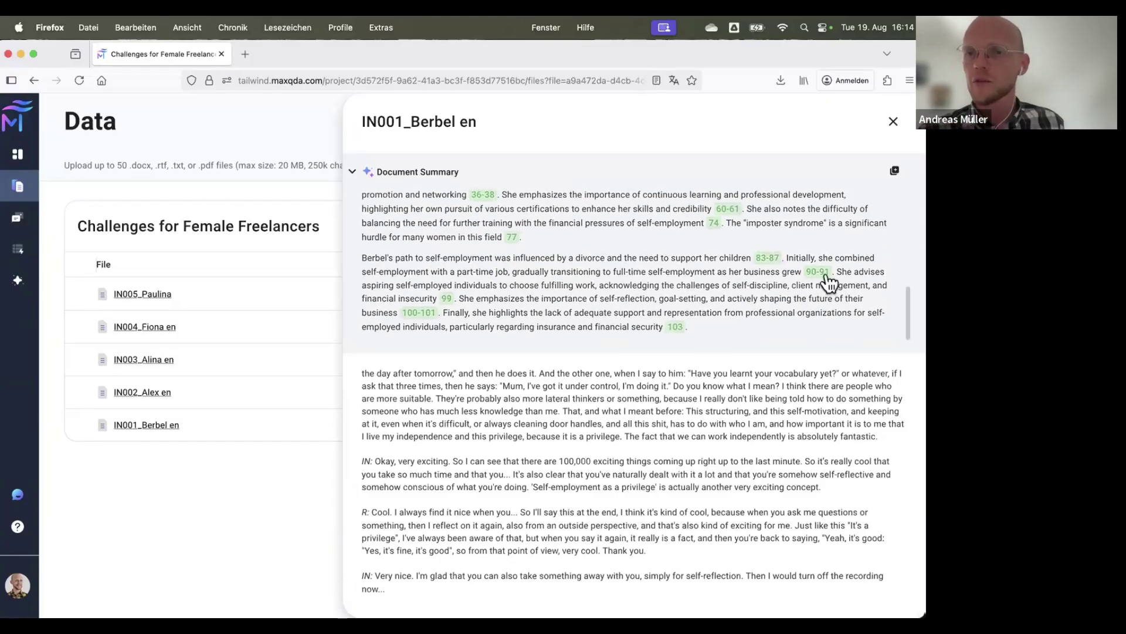
{"action": "left_click", "coordinate": [817, 272]}
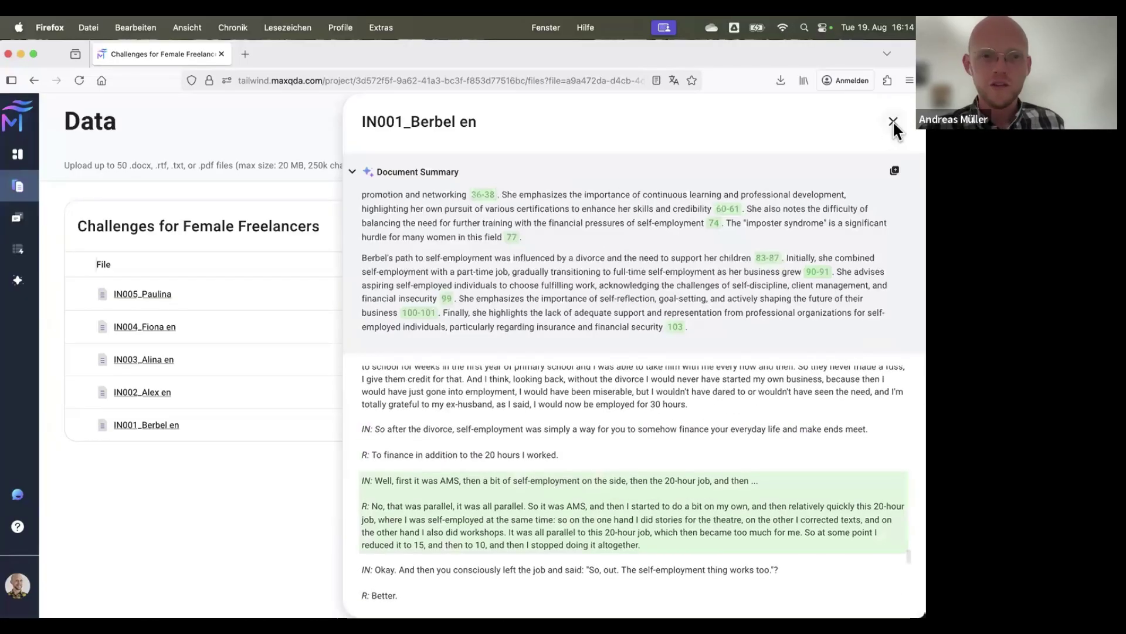
{"action": "left_click", "coordinate": [893, 121]}
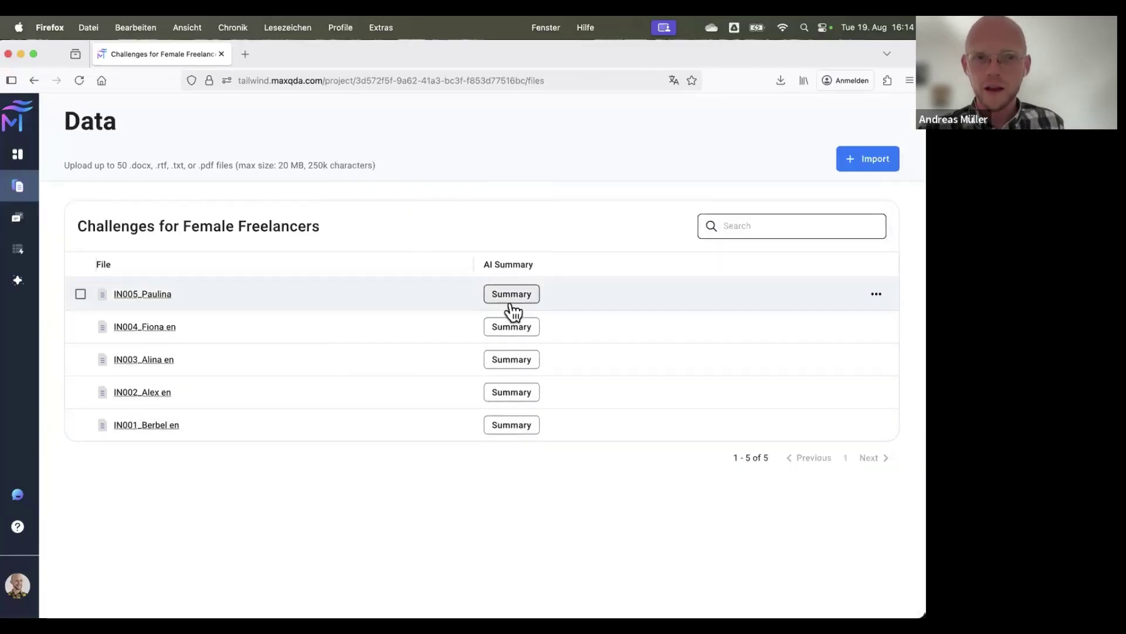
Step: Open the AI summary of interview IN004, check its paragraph reference 91 against the transcript, and close the document
{"action": "left_click", "coordinate": [509, 329]}
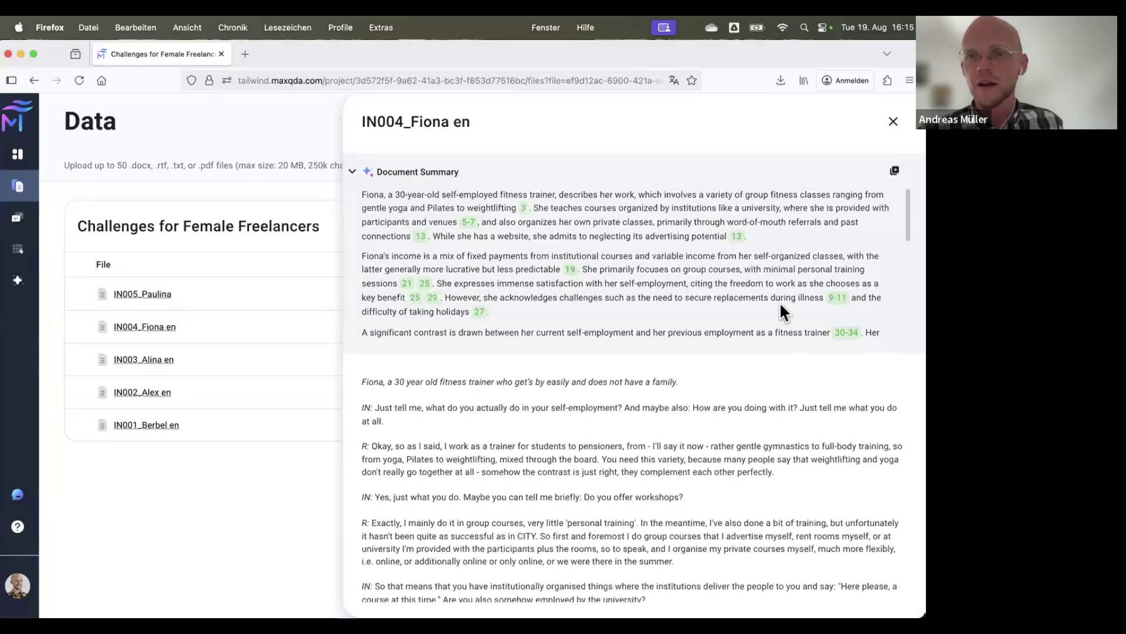
{"action": "scroll", "coordinate": [780, 302], "scroll_direction": "down", "scroll_amount": 10}
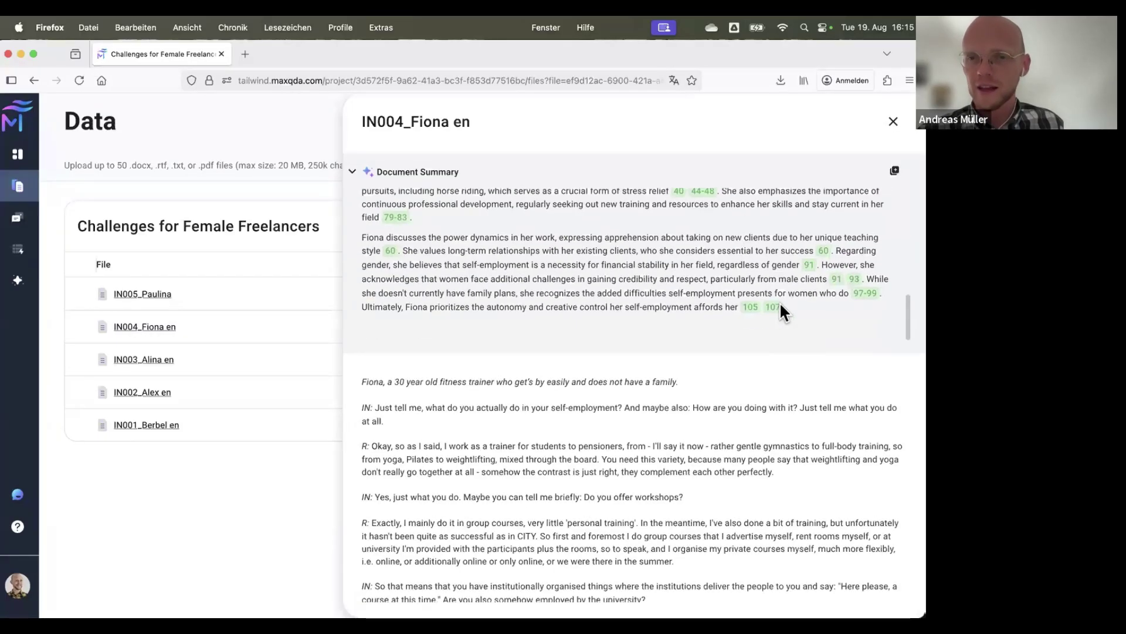
{"action": "left_click", "coordinate": [809, 286]}
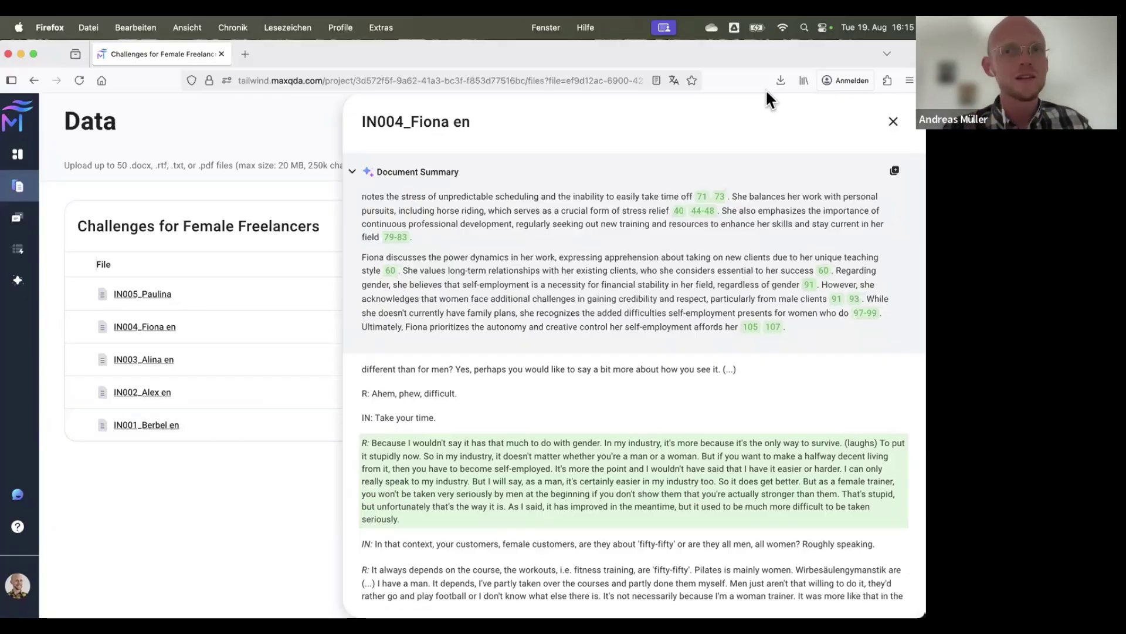
{"action": "left_click", "coordinate": [893, 121]}
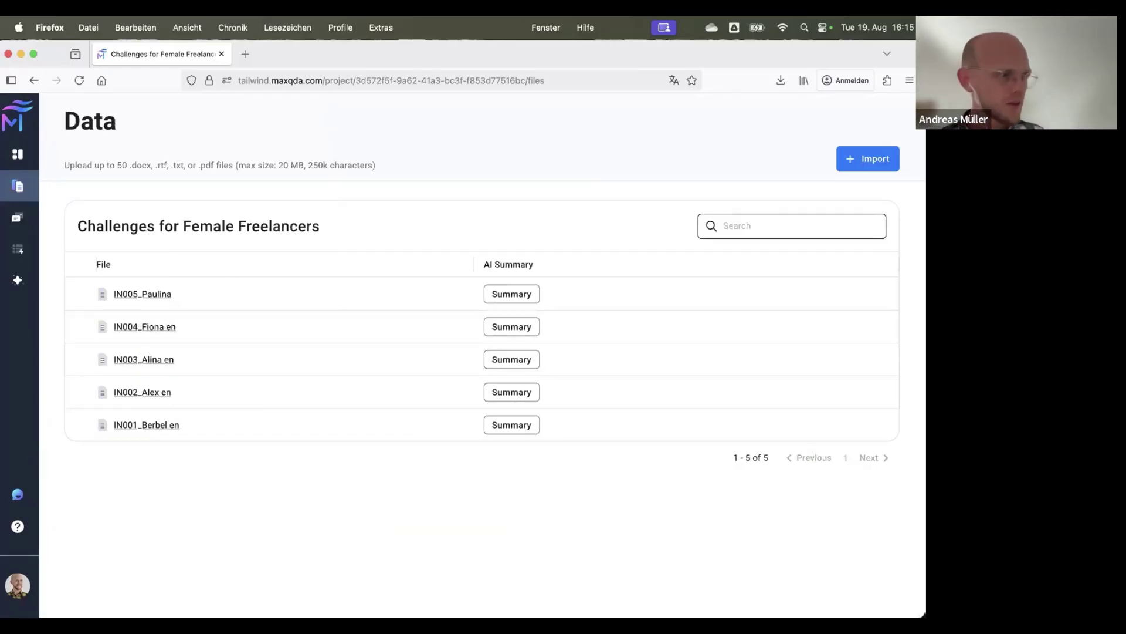
Step: Open the AI summary of interview IN005, read through the summary and the full transcript, and close the document
{"action": "left_click", "coordinate": [523, 293]}
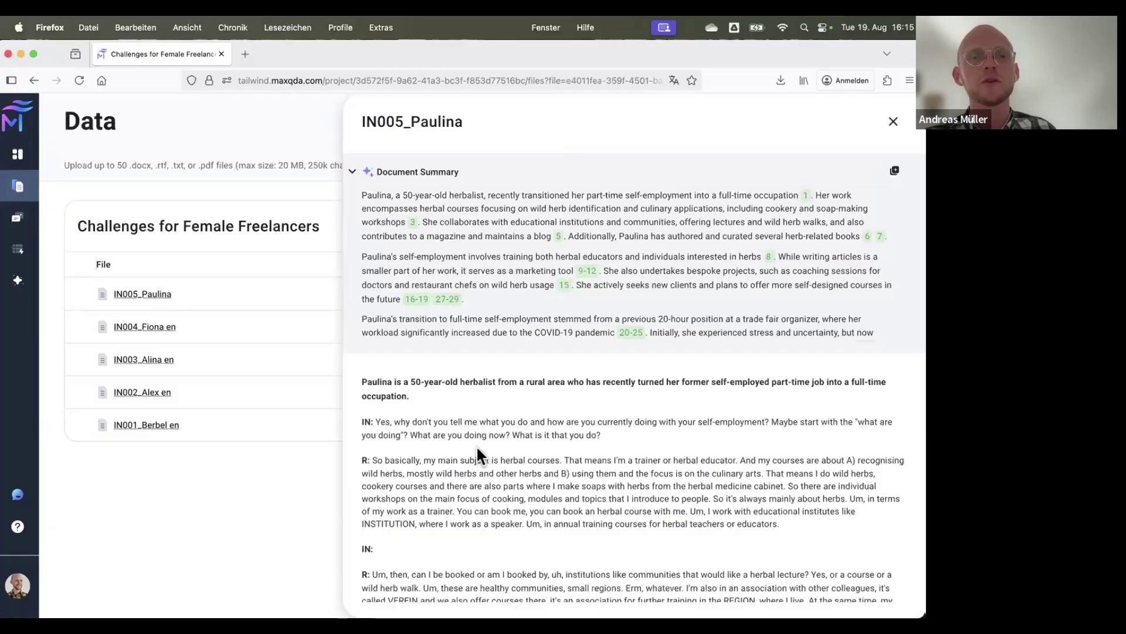
{"action": "scroll", "coordinate": [476, 445], "scroll_direction": "down", "scroll_amount": 10}
{"action": "scroll", "coordinate": [476, 446], "scroll_direction": "down", "scroll_amount": 5}
{"action": "scroll", "coordinate": [643, 264], "scroll_direction": "down", "scroll_amount": 5}
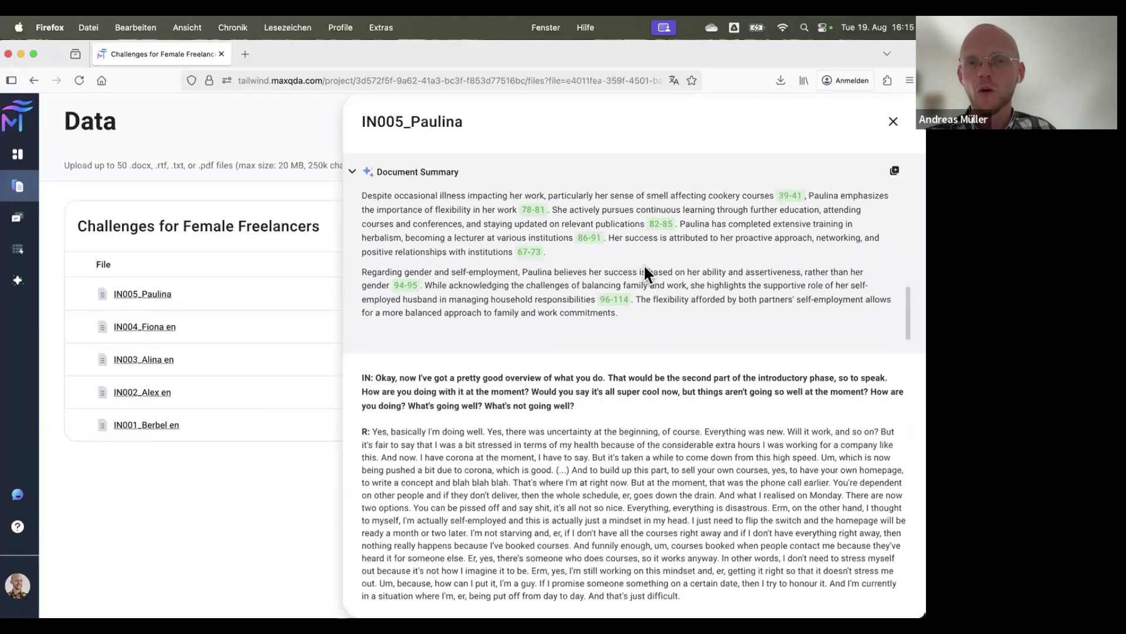
{"action": "scroll", "coordinate": [627, 276], "scroll_direction": "up", "scroll_amount": 1}
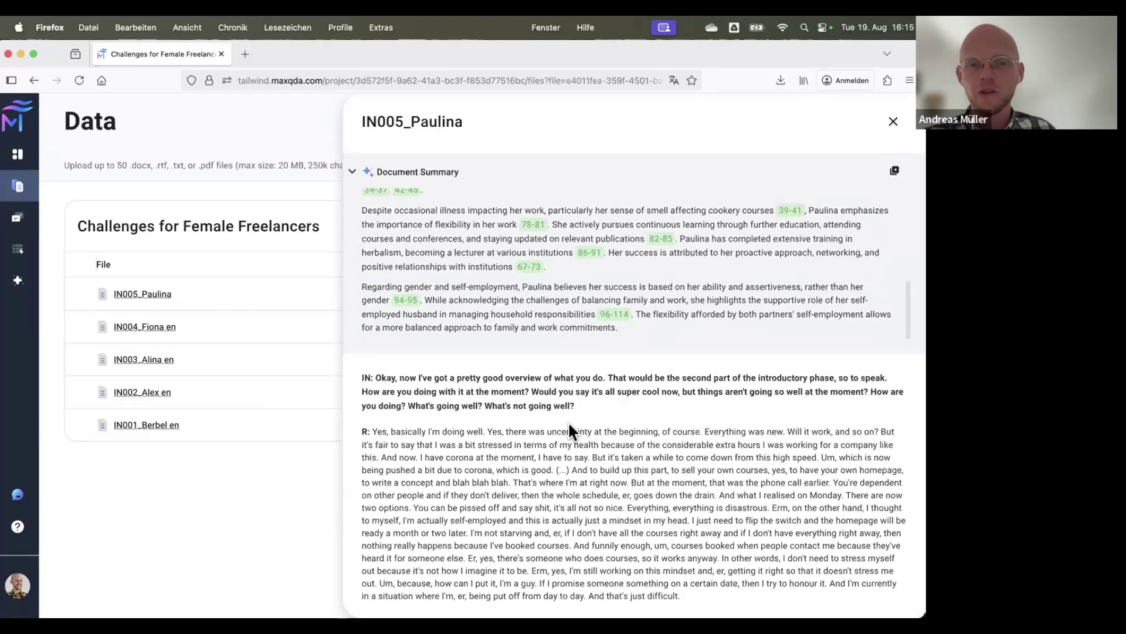
{"action": "scroll", "coordinate": [568, 423], "scroll_direction": "down", "scroll_amount": 10}
{"action": "scroll", "coordinate": [568, 421], "scroll_direction": "down", "scroll_amount": 15}
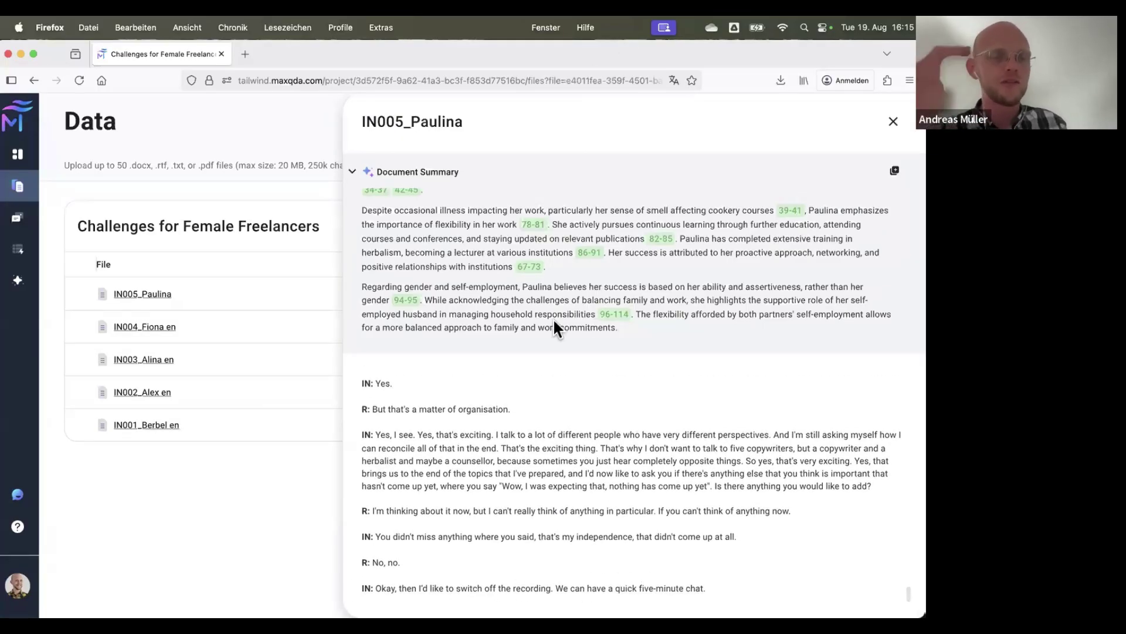
{"action": "scroll", "coordinate": [523, 492], "scroll_direction": "up", "scroll_amount": 15}
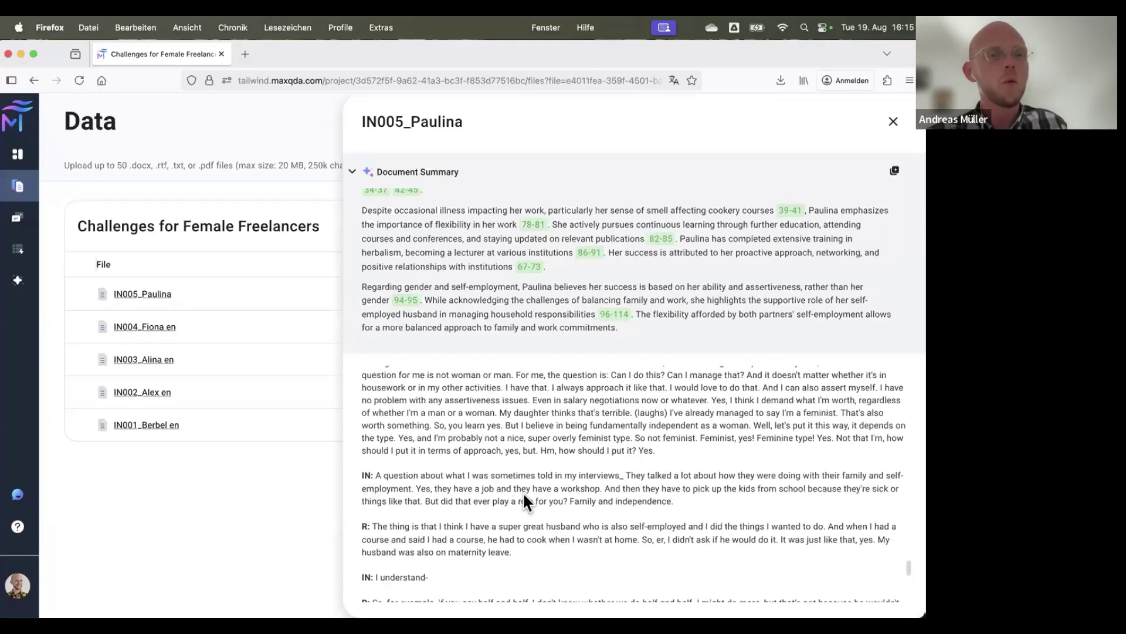
{"action": "scroll", "coordinate": [523, 491], "scroll_direction": "up", "scroll_amount": 15}
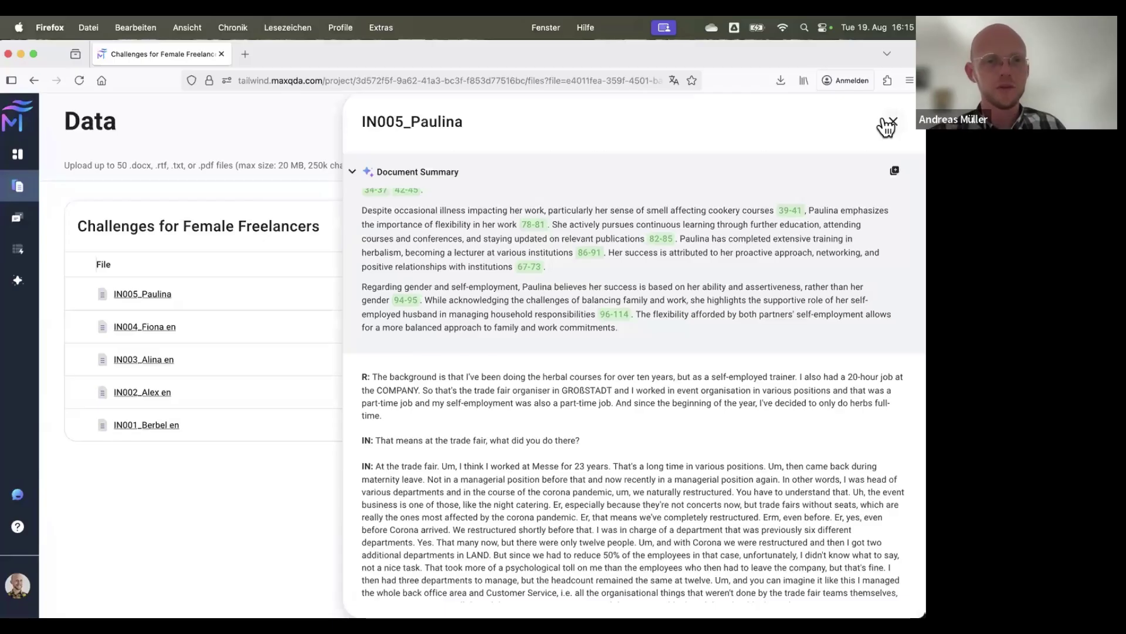
{"action": "left_click", "coordinate": [886, 123]}
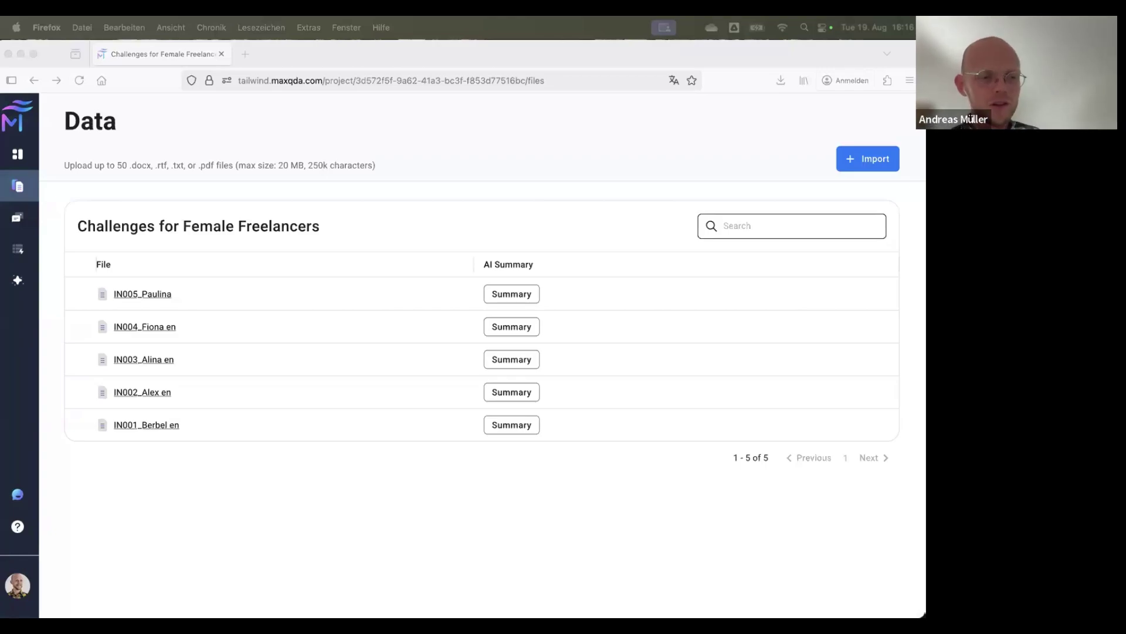
{"action": "key", "text": "super+Tab"}
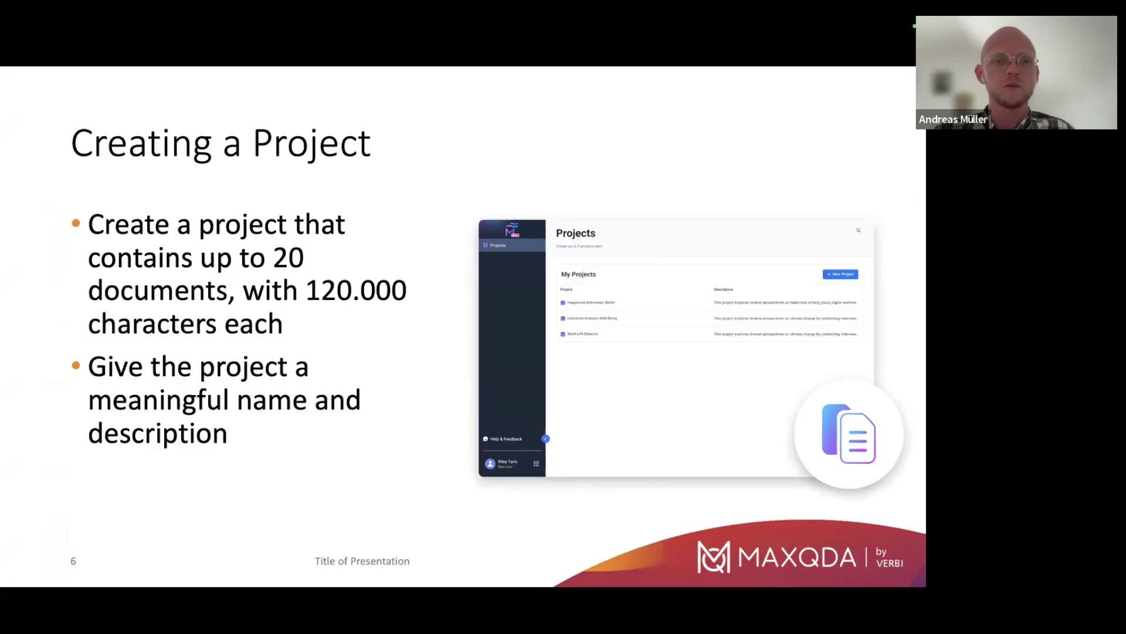
{"action": "left_click", "coordinate": [272, 409]}
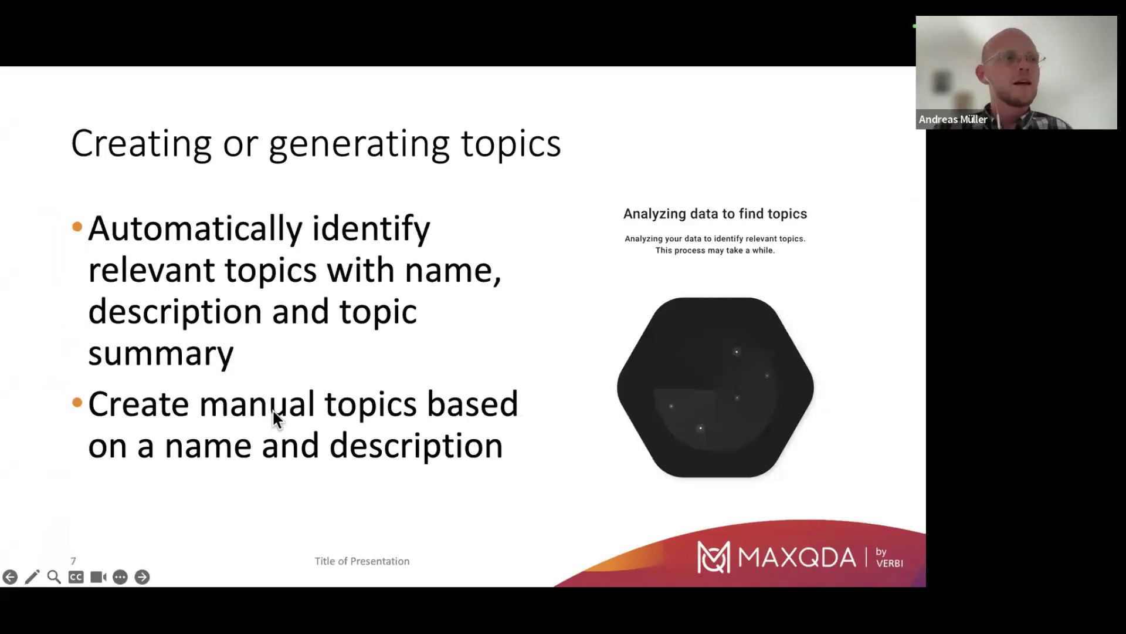
{"action": "key", "text": "Left"}
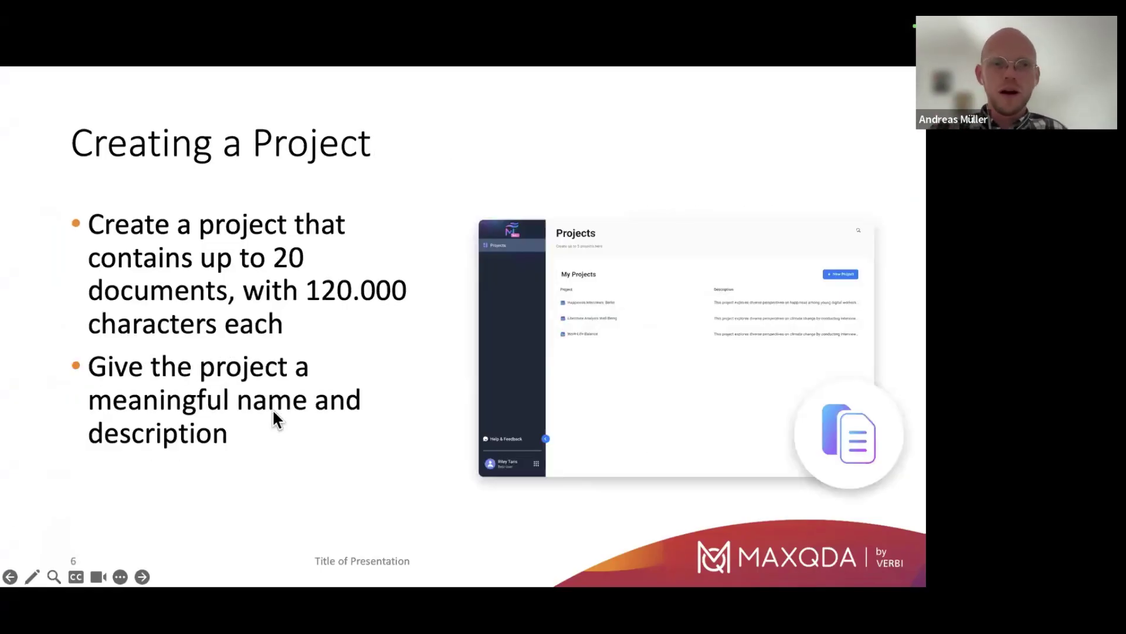
{"action": "key", "text": "Right"}
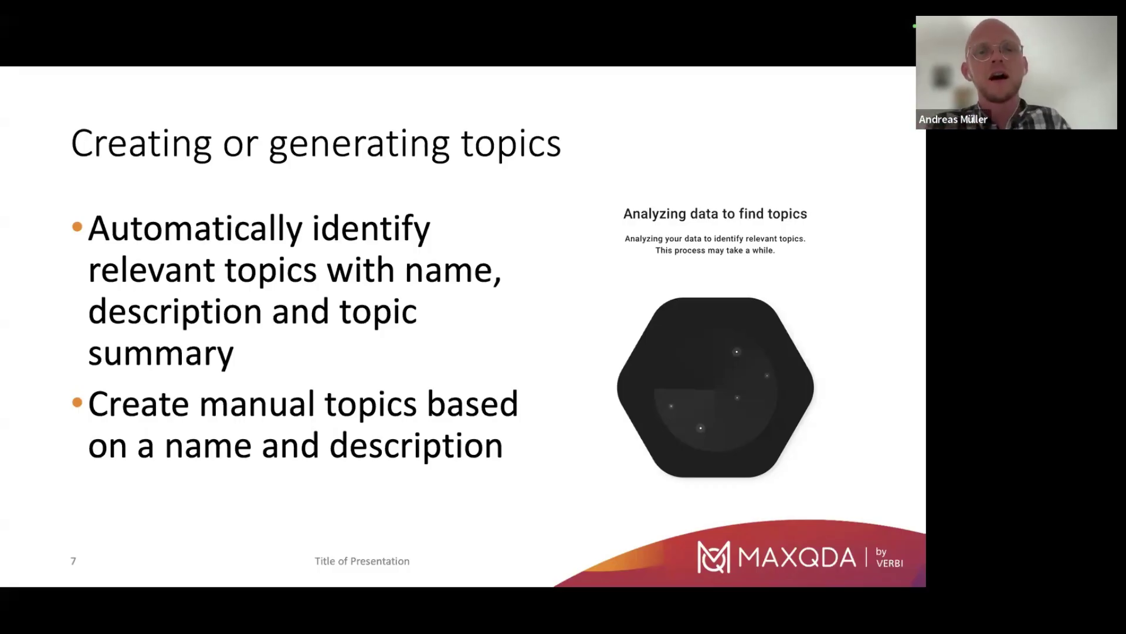
{"action": "key", "text": "Escape"}
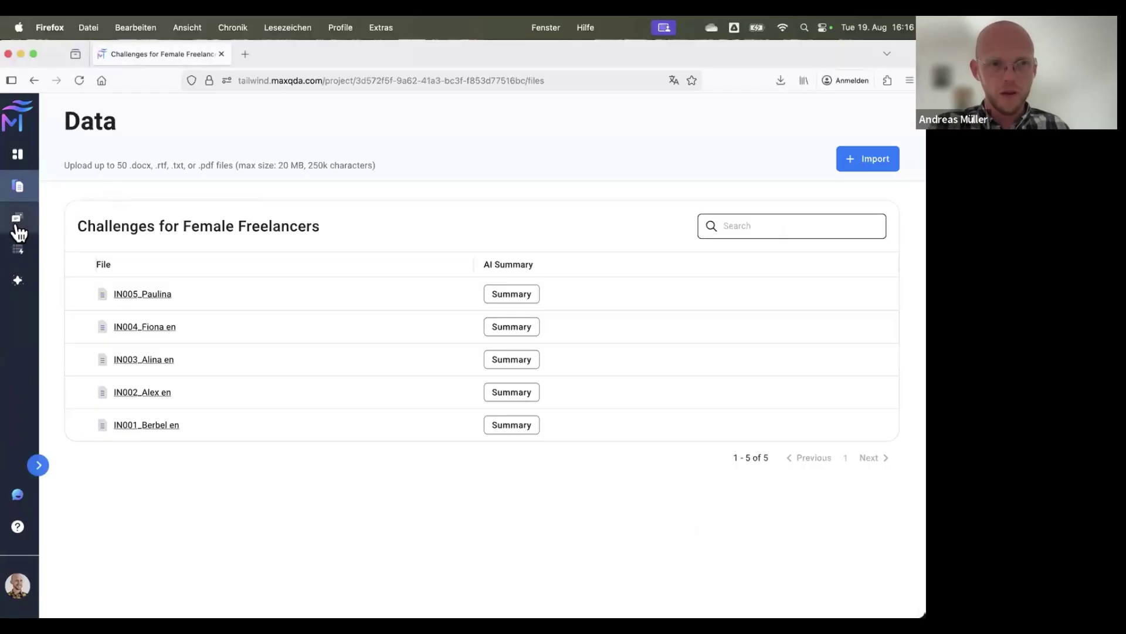
Step: Run the automatic topic search on the project's interviews and look through the suggested topics
{"action": "left_click", "coordinate": [17, 224]}
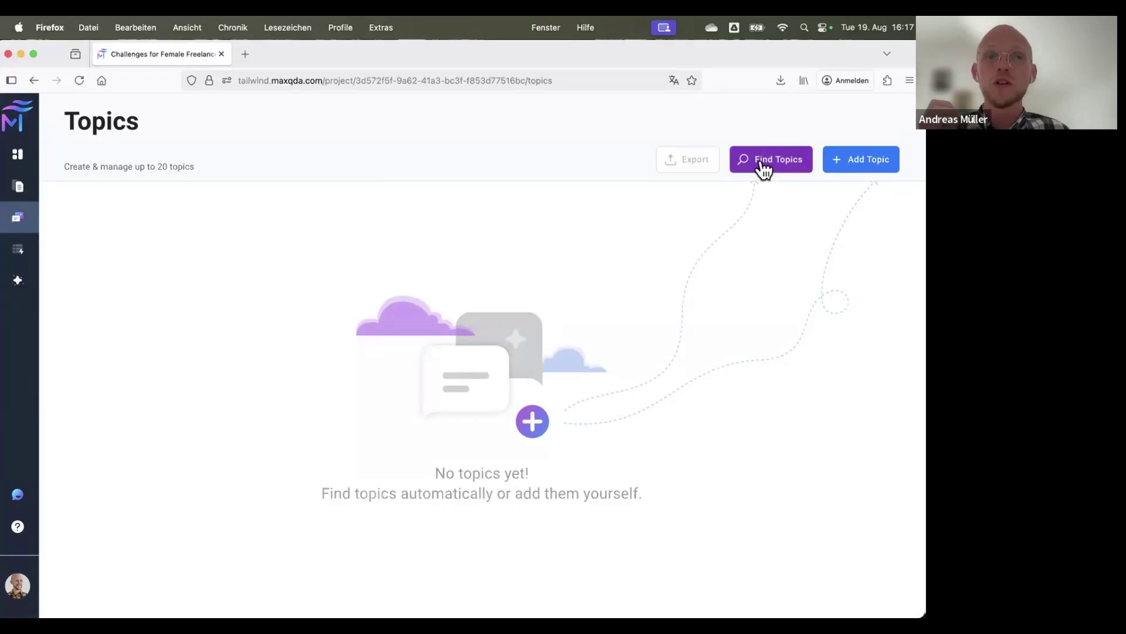
{"action": "left_click", "coordinate": [763, 168]}
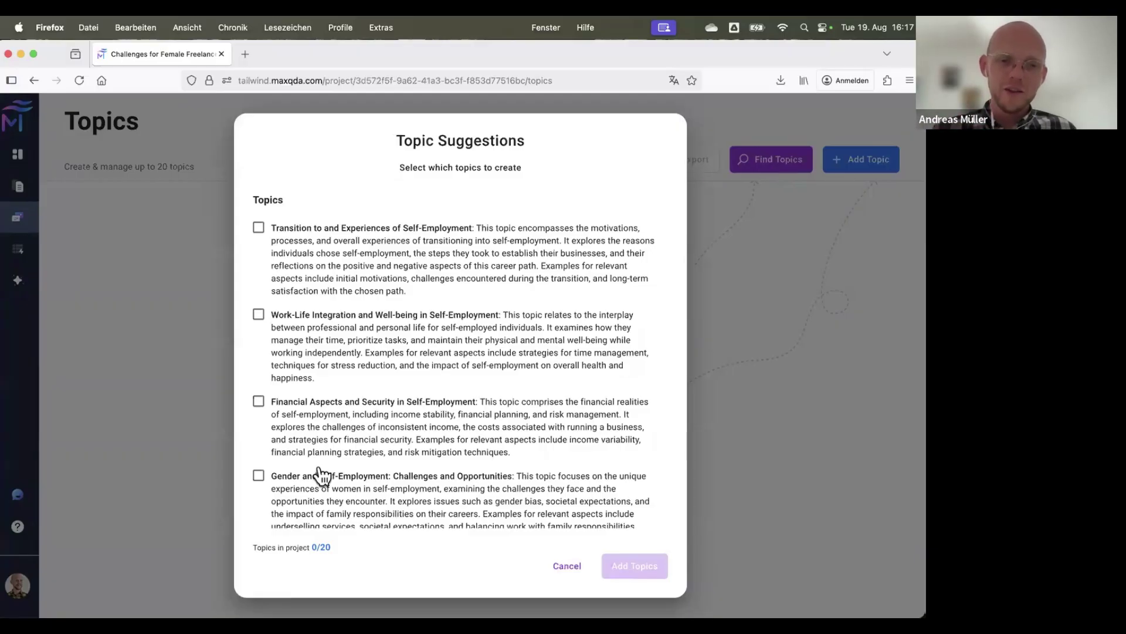
{"action": "scroll", "coordinate": [417, 385], "scroll_direction": "down", "scroll_amount": 5}
{"action": "scroll", "coordinate": [420, 385], "scroll_direction": "up", "scroll_amount": 2}
{"action": "scroll", "coordinate": [364, 329], "scroll_direction": "up", "scroll_amount": 3}
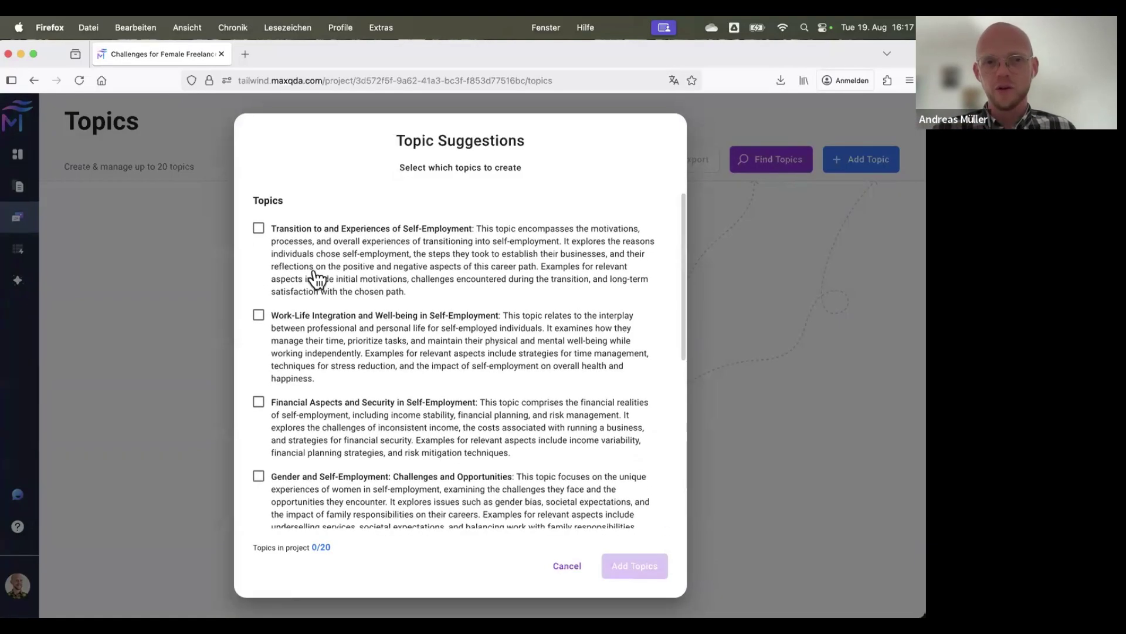
{"action": "scroll", "coordinate": [315, 282], "scroll_direction": "down", "scroll_amount": 2}
{"action": "scroll", "coordinate": [294, 270], "scroll_direction": "up", "scroll_amount": 2}
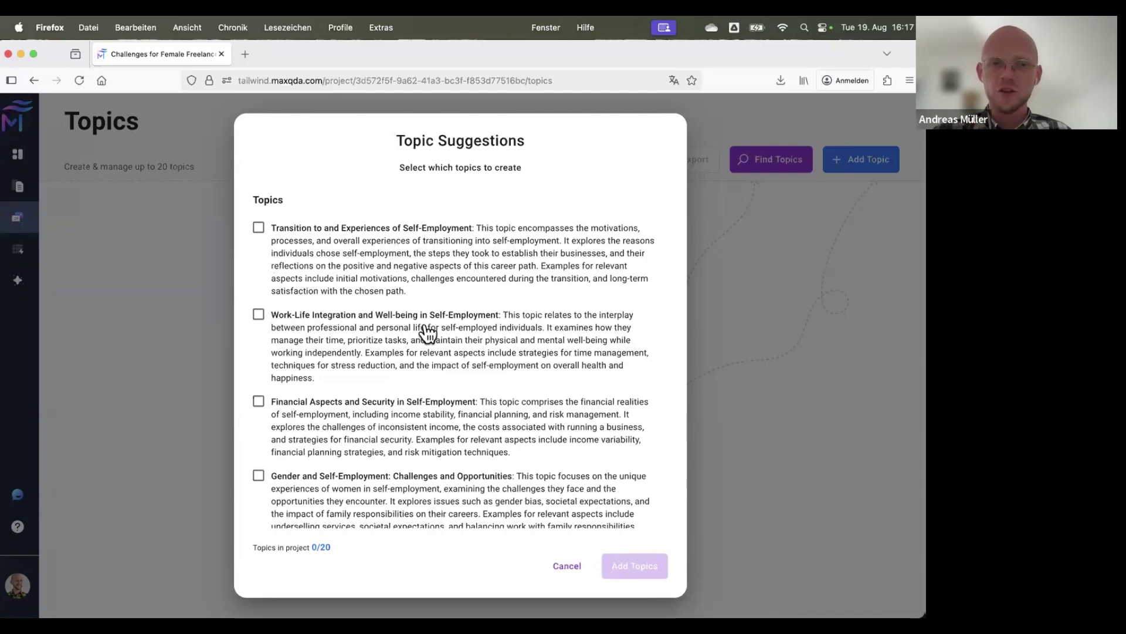
Step: Select the suggested topics "Gender and Self-Employment: Challenges and Opportunities" and "Support Networks and Collaboration in Self-Employment"
{"action": "scroll", "coordinate": [427, 333], "scroll_direction": "down", "scroll_amount": 3}
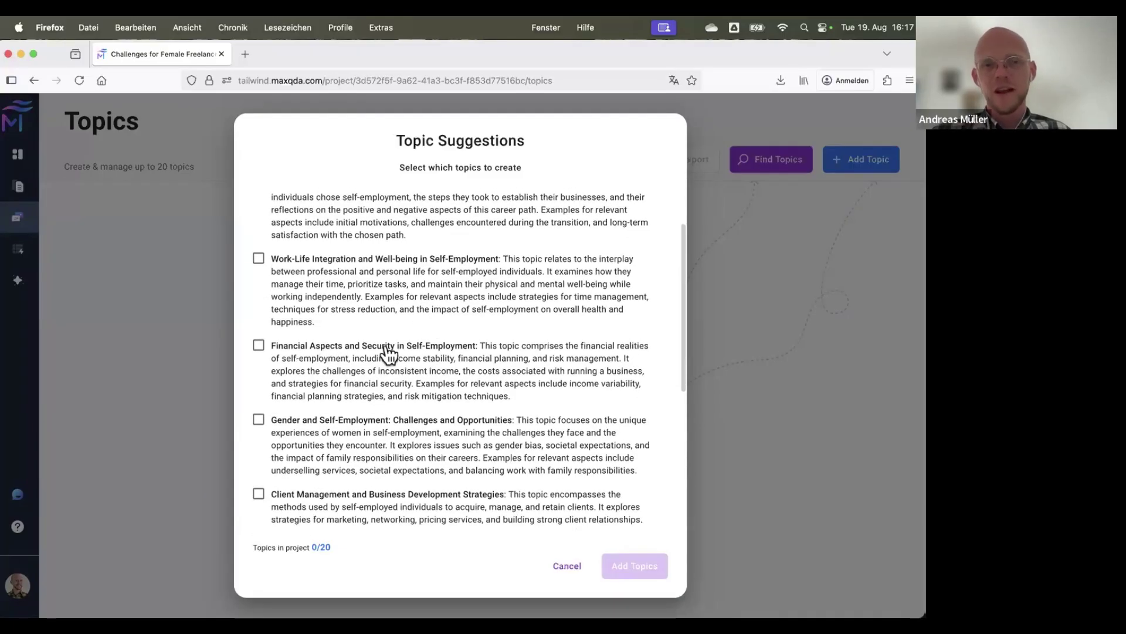
{"action": "scroll", "coordinate": [419, 356], "scroll_direction": "down", "scroll_amount": 5}
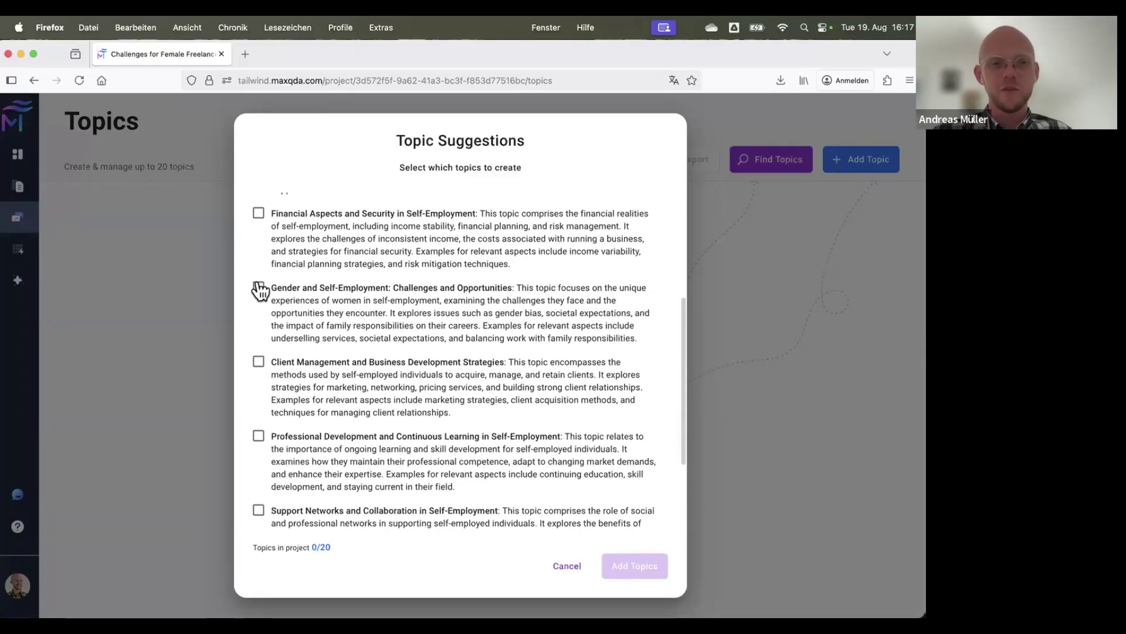
{"action": "left_click", "coordinate": [259, 290]}
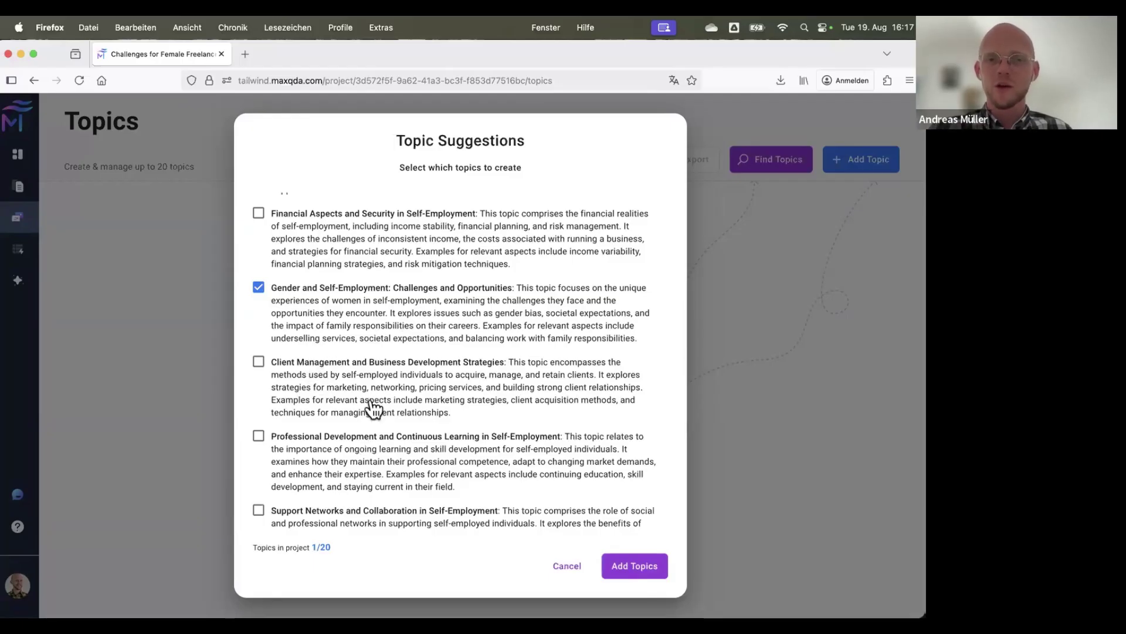
{"action": "scroll", "coordinate": [374, 408], "scroll_direction": "down", "scroll_amount": 4}
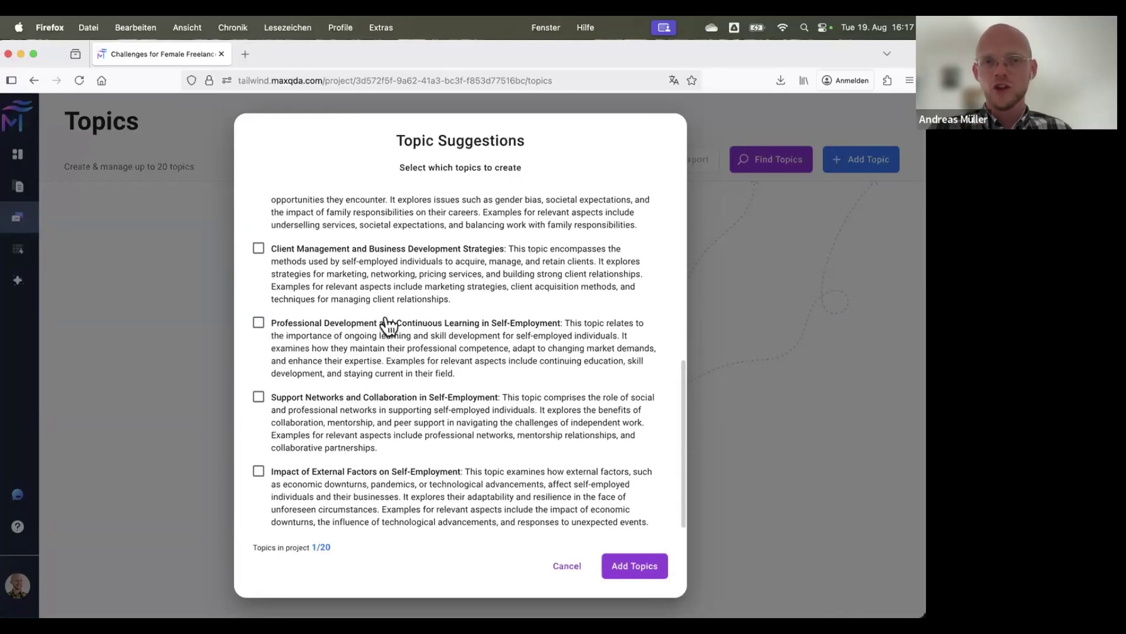
{"action": "left_click", "coordinate": [271, 398]}
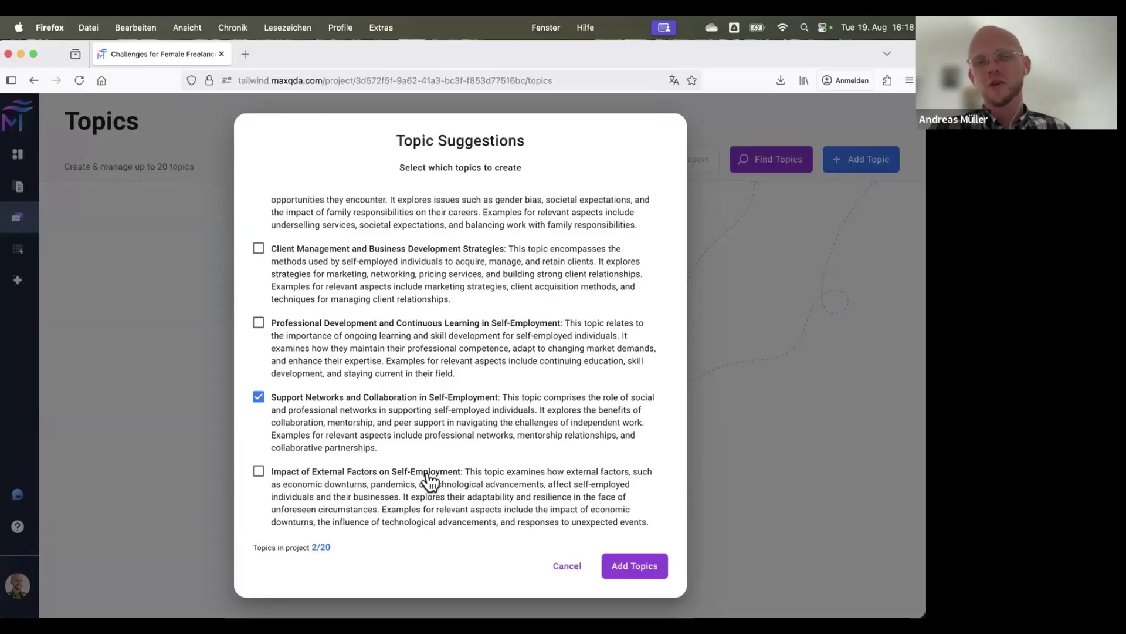
Step: Also select "Transition to and Experiences of Self-Employment" and "Work-Life Integration and Well-being in Self-Employment", and add all selected topics to the project
{"action": "scroll", "coordinate": [434, 481], "scroll_direction": "up", "scroll_amount": 10}
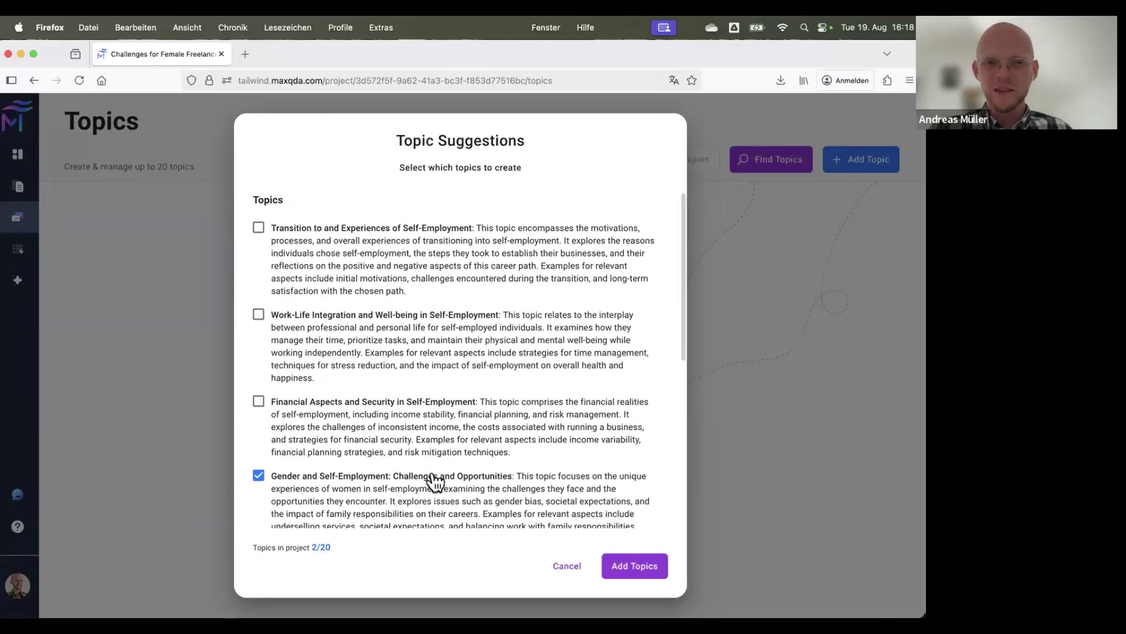
{"action": "left_click", "coordinate": [259, 228]}
{"action": "left_click", "coordinate": [259, 315]}
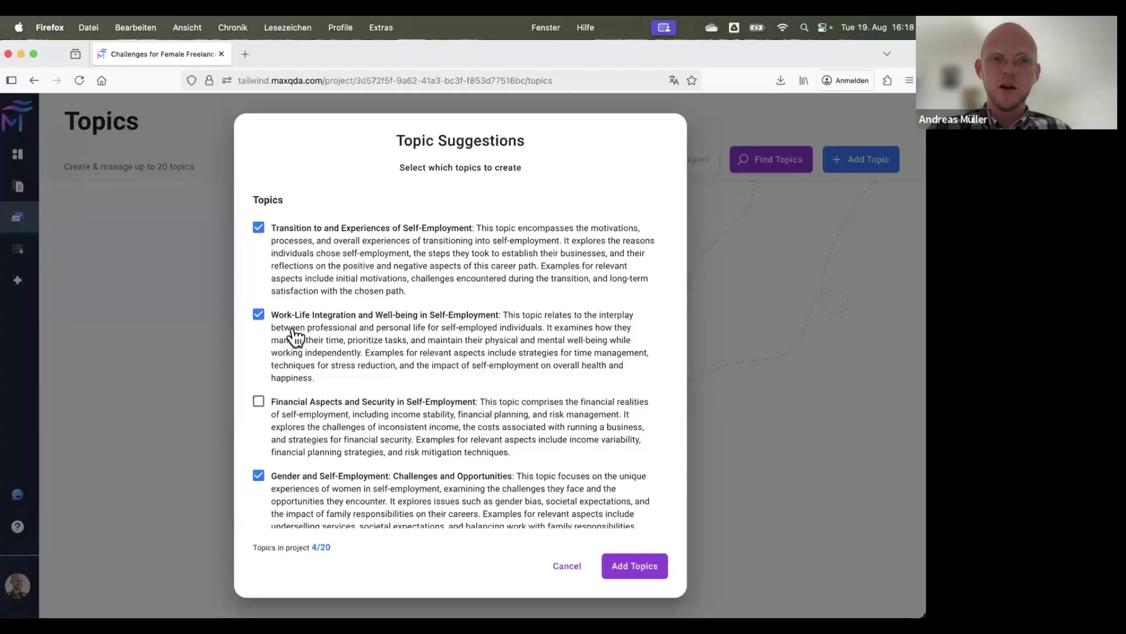
{"action": "scroll", "coordinate": [410, 334], "scroll_direction": "down", "scroll_amount": 4}
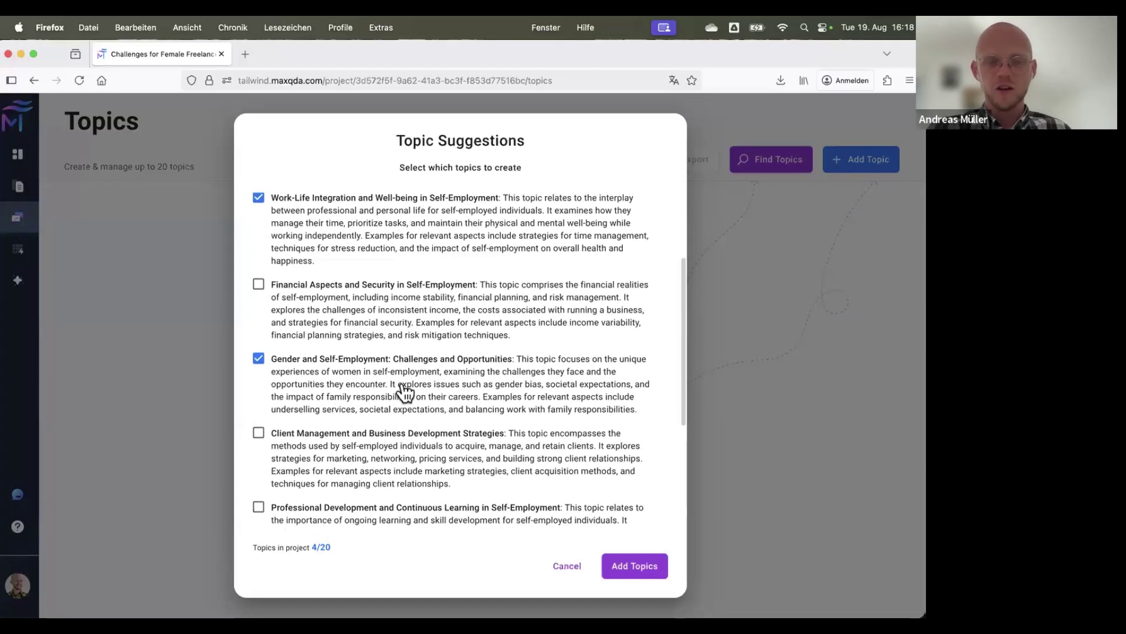
{"action": "scroll", "coordinate": [403, 395], "scroll_direction": "down", "scroll_amount": 5}
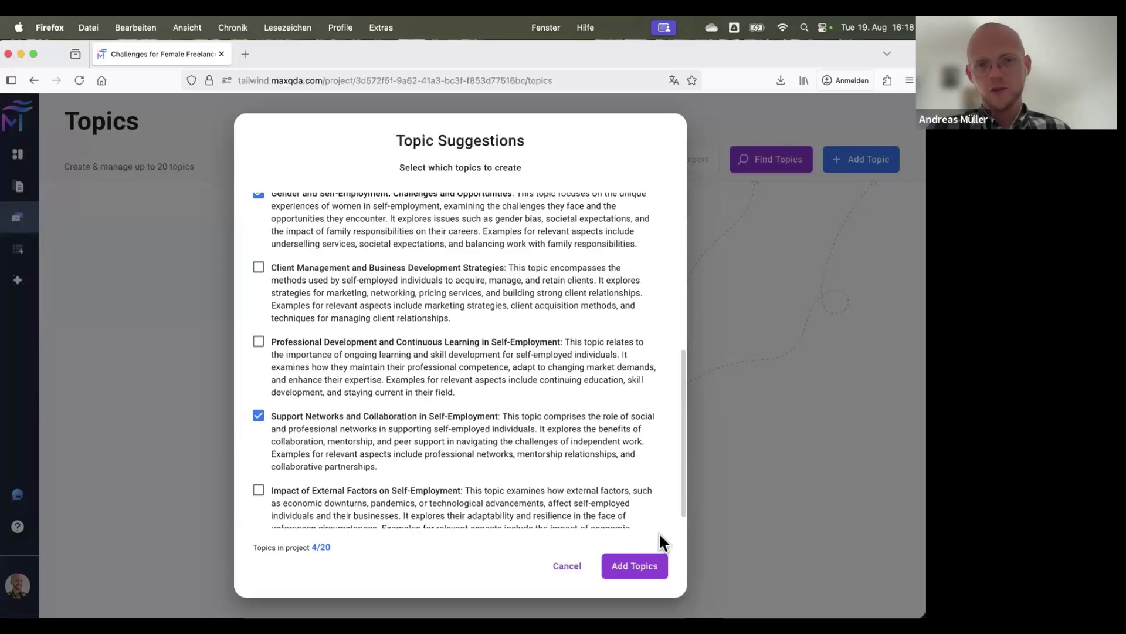
{"action": "left_click", "coordinate": [649, 570]}
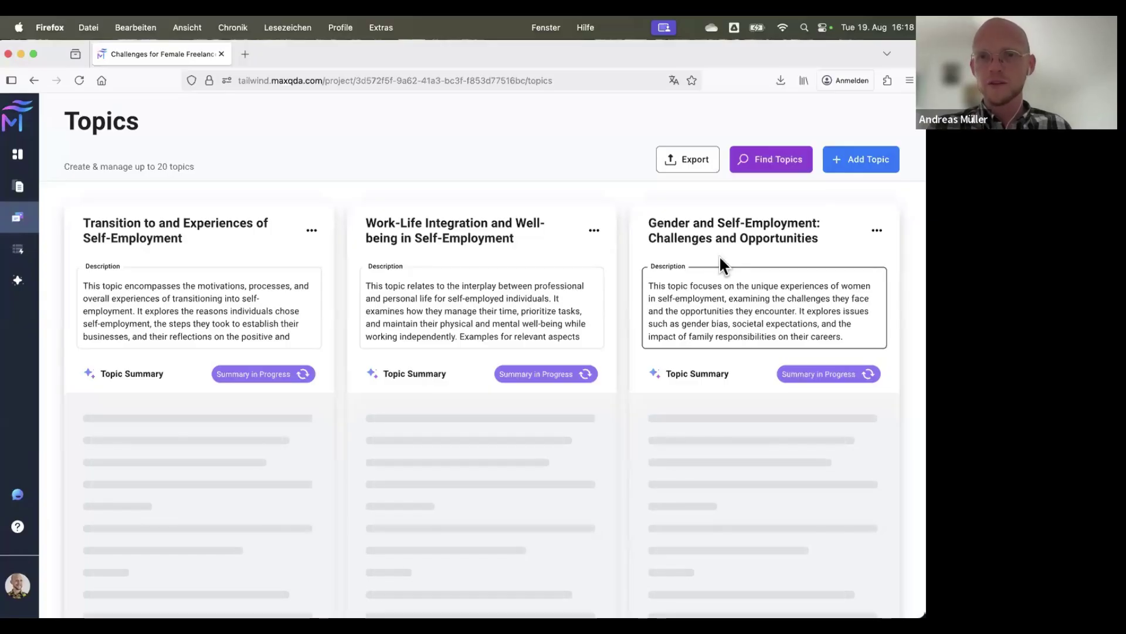
Step: Look over the new topic cards and examine the descriptions of the Transition and Work-Life Integration topics
{"action": "scroll", "coordinate": [671, 319], "scroll_direction": "down", "scroll_amount": 3}
{"action": "scroll", "coordinate": [671, 319], "scroll_direction": "up", "scroll_amount": 3}
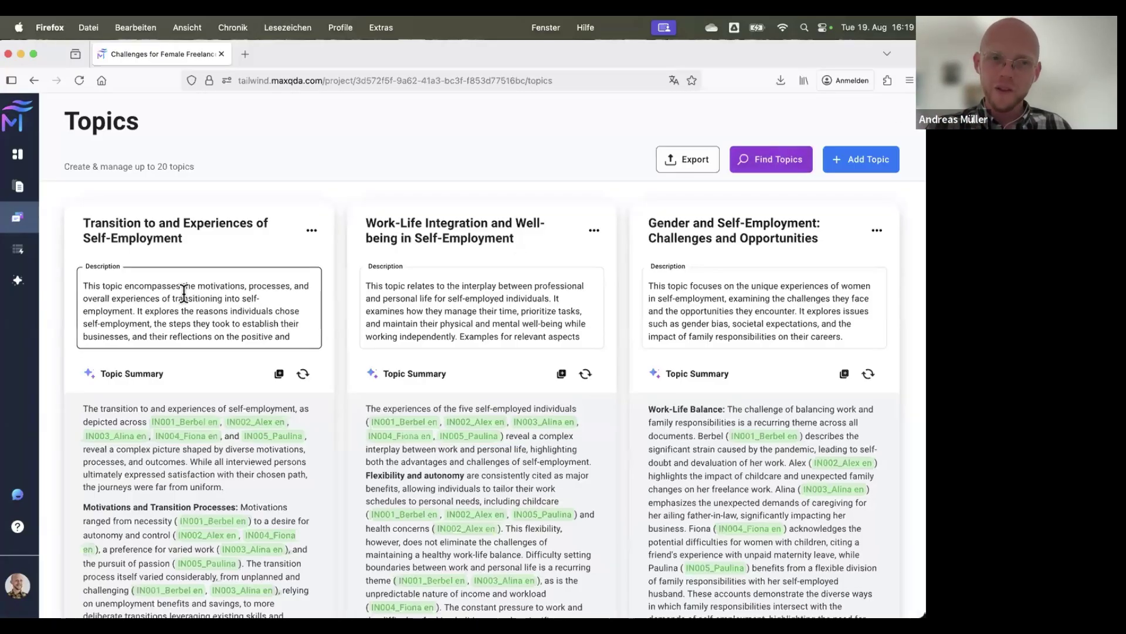
{"action": "left_click_drag", "start_coordinate": [96, 286], "coordinate": [261, 337]}
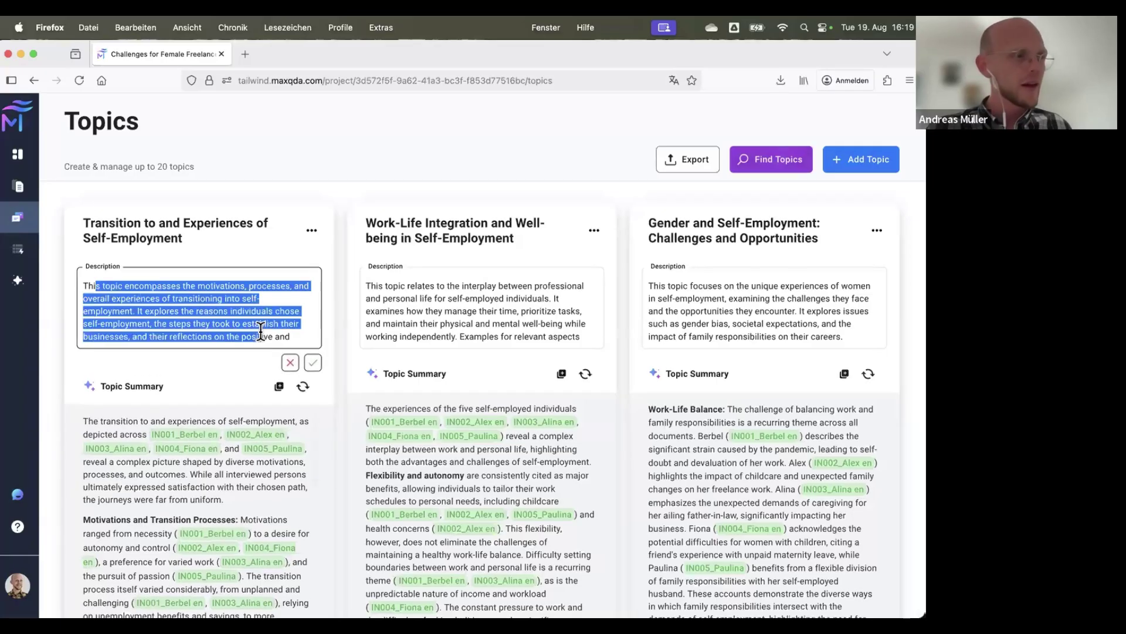
{"action": "left_click", "coordinate": [425, 303]}
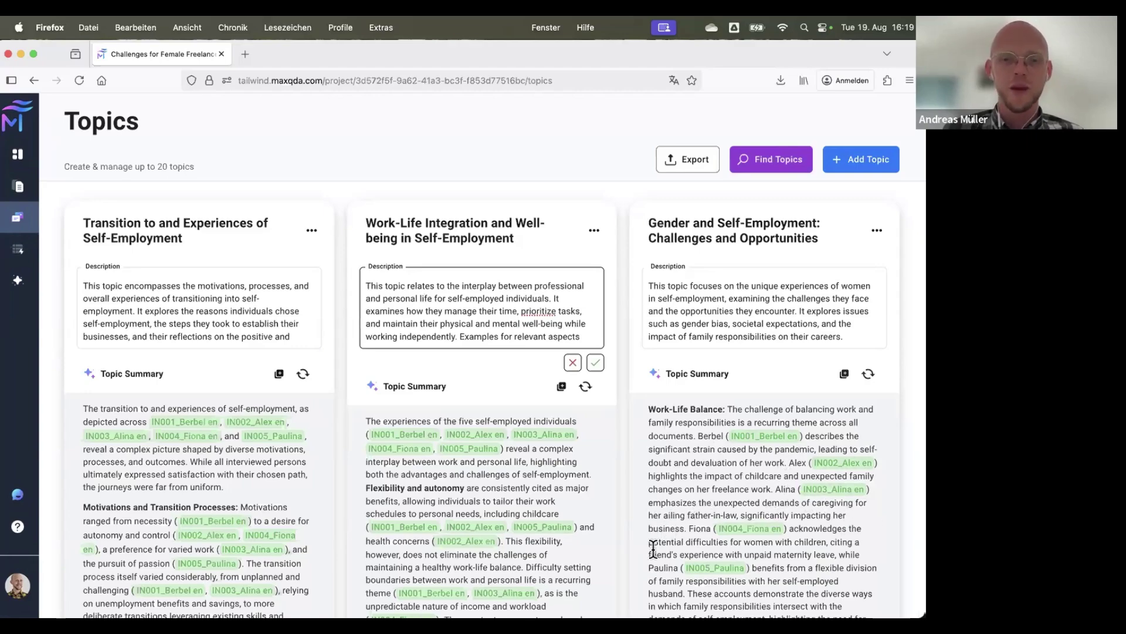
Step: Read the Work-Life Balance section of the Gender and Self-Employment topic summary, including its references to the interviews
{"action": "scroll", "coordinate": [719, 515], "scroll_direction": "down", "scroll_amount": 1}
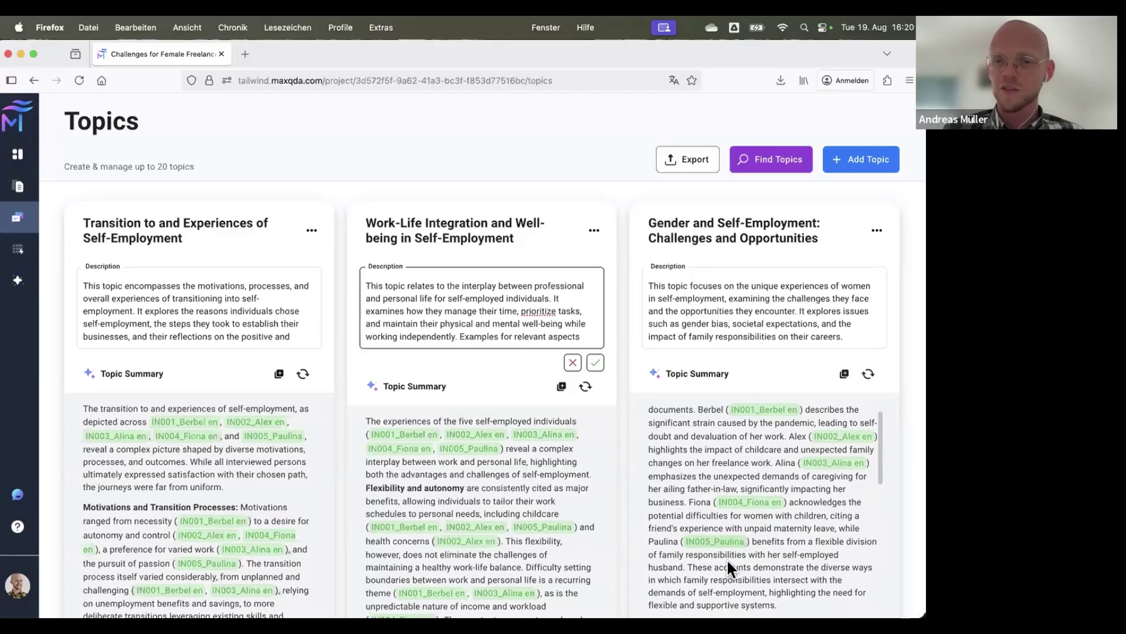
{"action": "scroll", "coordinate": [741, 564], "scroll_direction": "down", "scroll_amount": 1}
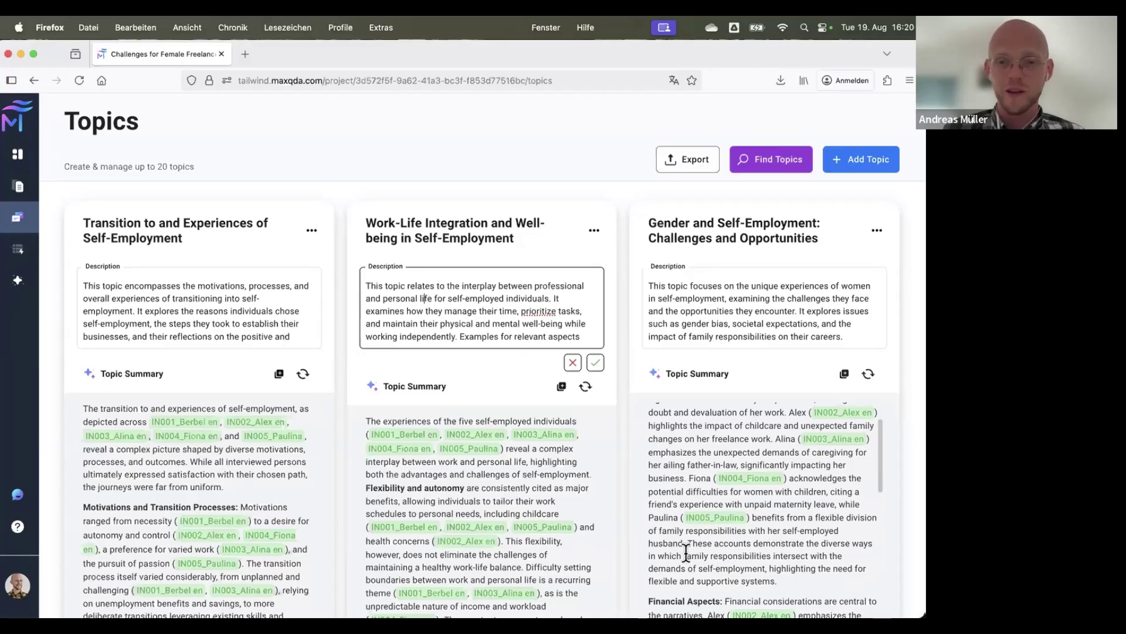
{"action": "left_click_drag", "start_coordinate": [690, 541], "coordinate": [731, 409]}
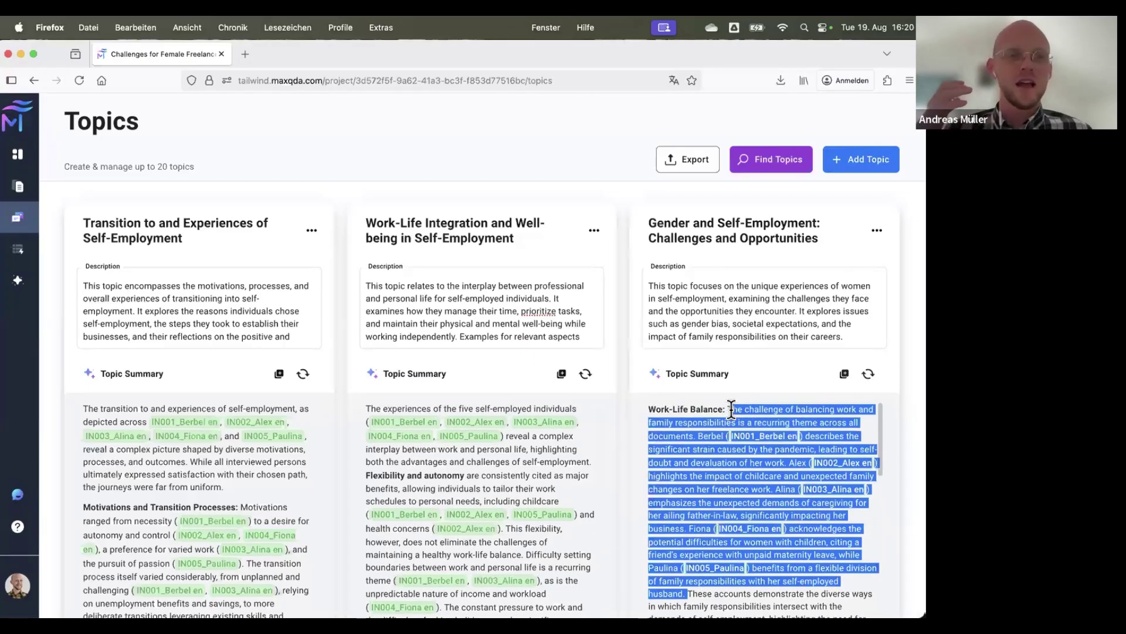
{"action": "left_click", "coordinate": [673, 461]}
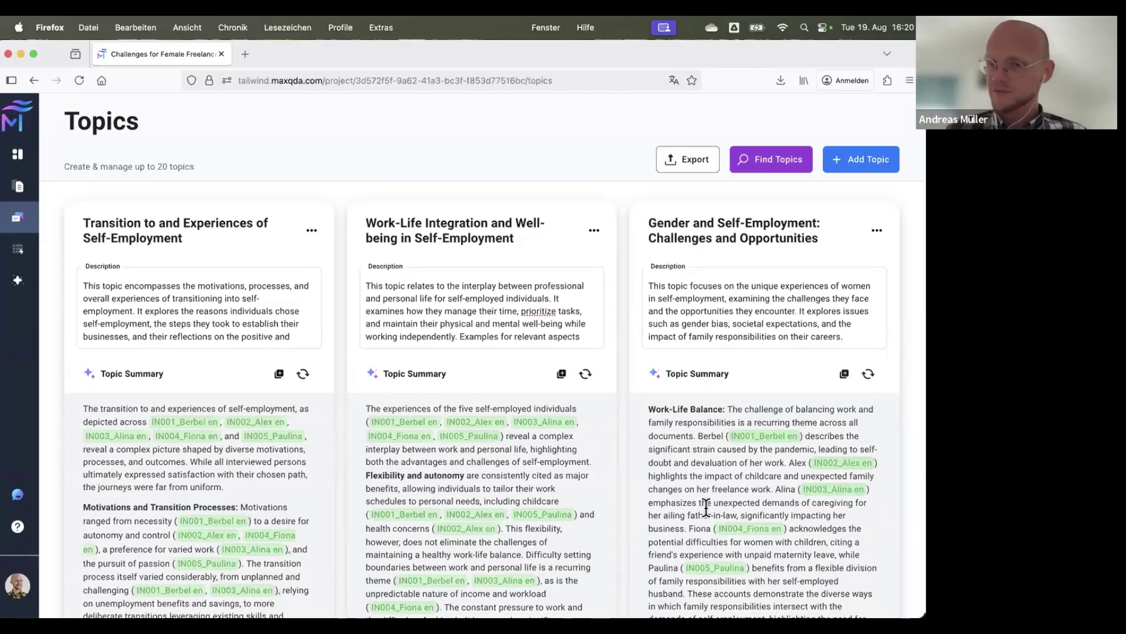
{"action": "scroll", "coordinate": [847, 469], "scroll_direction": "down", "scroll_amount": 1}
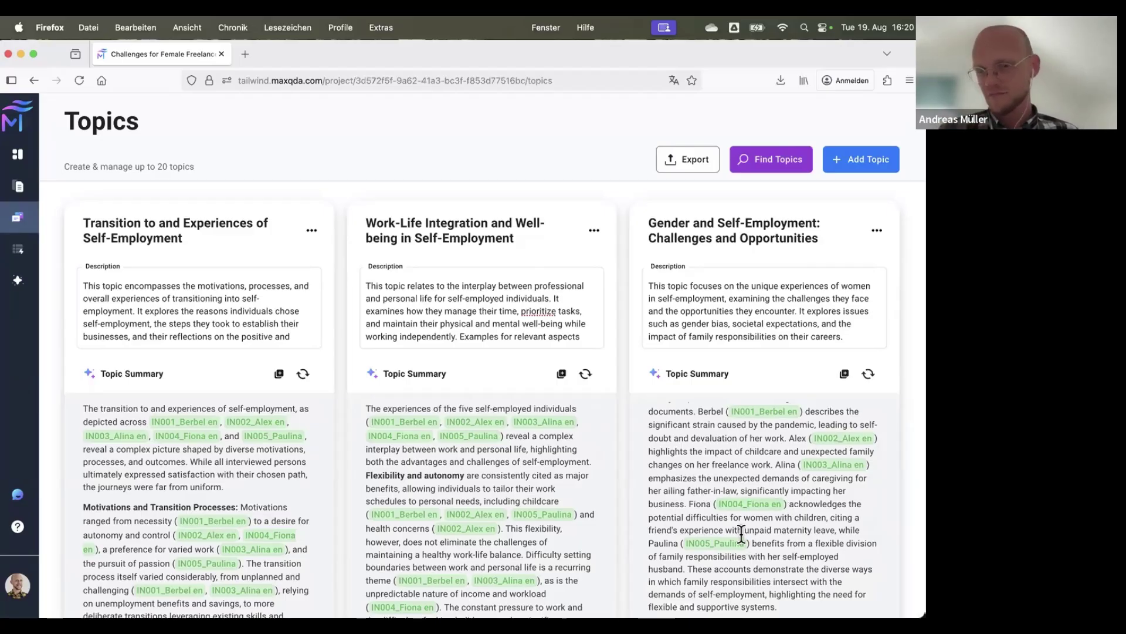
{"action": "scroll", "coordinate": [675, 540], "scroll_direction": "down", "scroll_amount": 1}
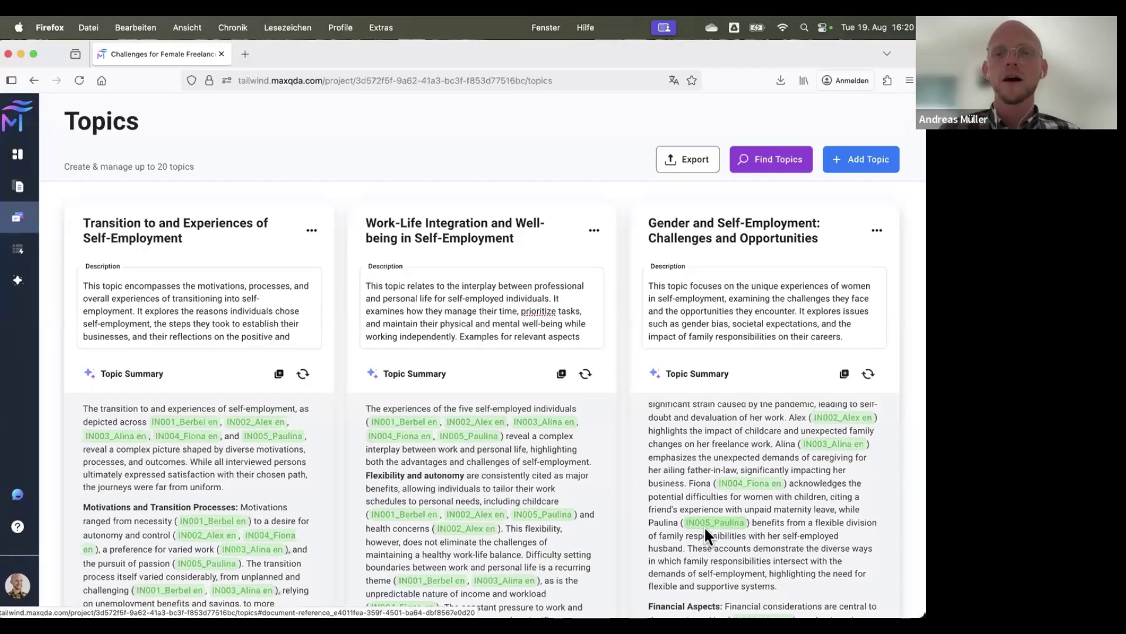
{"action": "scroll", "coordinate": [704, 525], "scroll_direction": "down", "scroll_amount": 1}
{"action": "scroll", "coordinate": [776, 488], "scroll_direction": "up", "scroll_amount": 2}
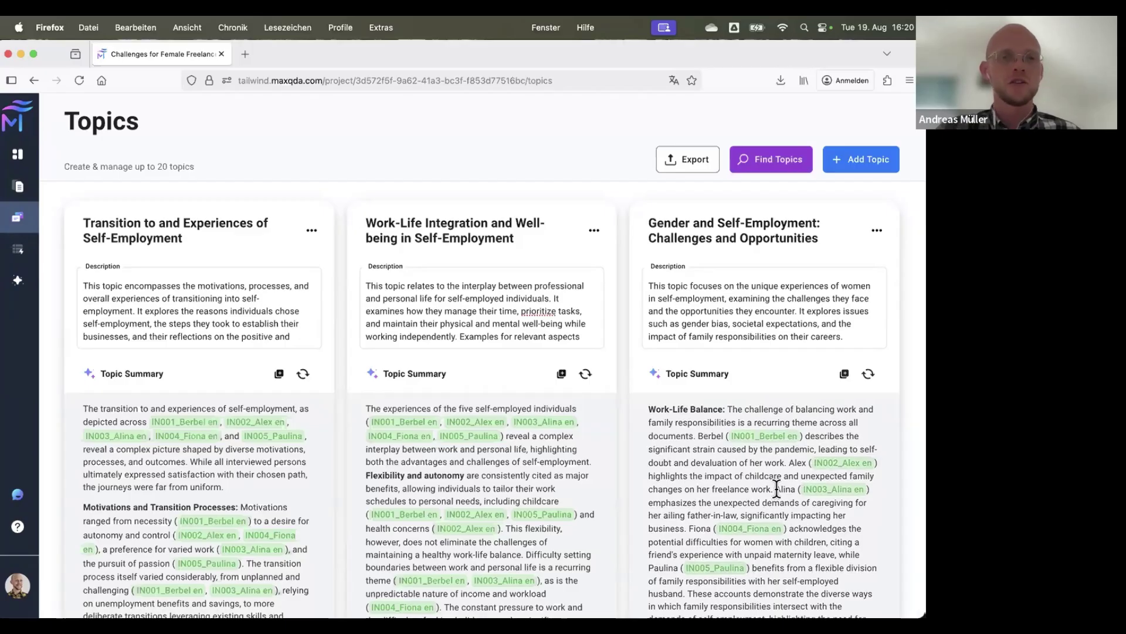
{"action": "scroll", "coordinate": [176, 467], "scroll_direction": "down", "scroll_amount": 1}
{"action": "scroll", "coordinate": [176, 468], "scroll_direction": "up", "scroll_amount": 2}
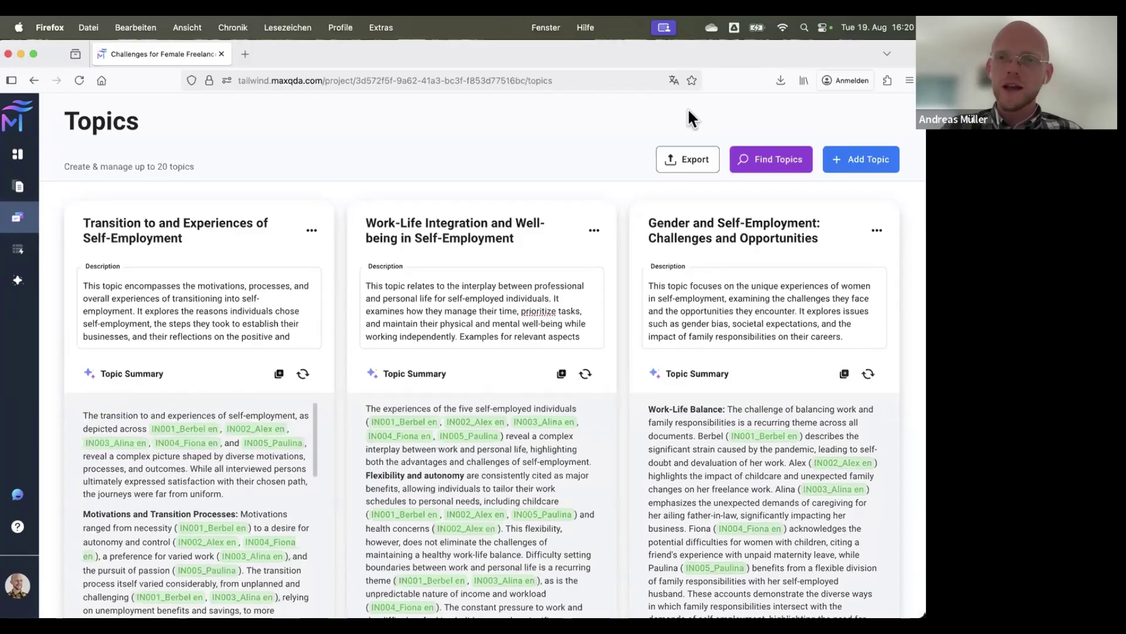
Step: Export the topics and their summaries as an Excel file and dismiss the list of downloads
{"action": "left_click", "coordinate": [674, 159]}
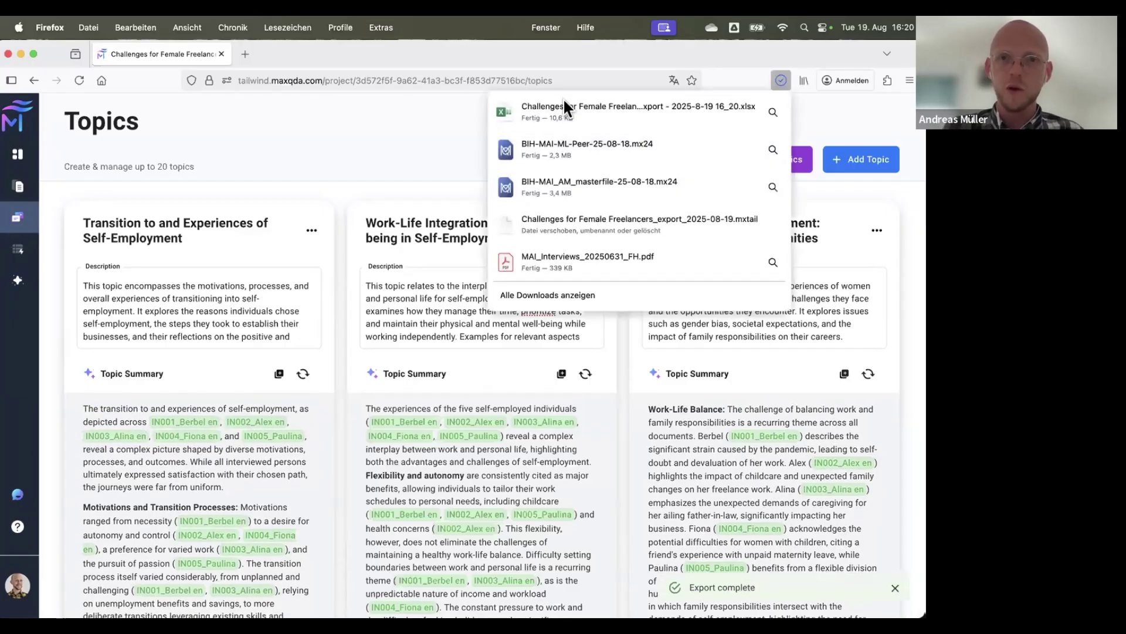
{"action": "left_click", "coordinate": [675, 159]}
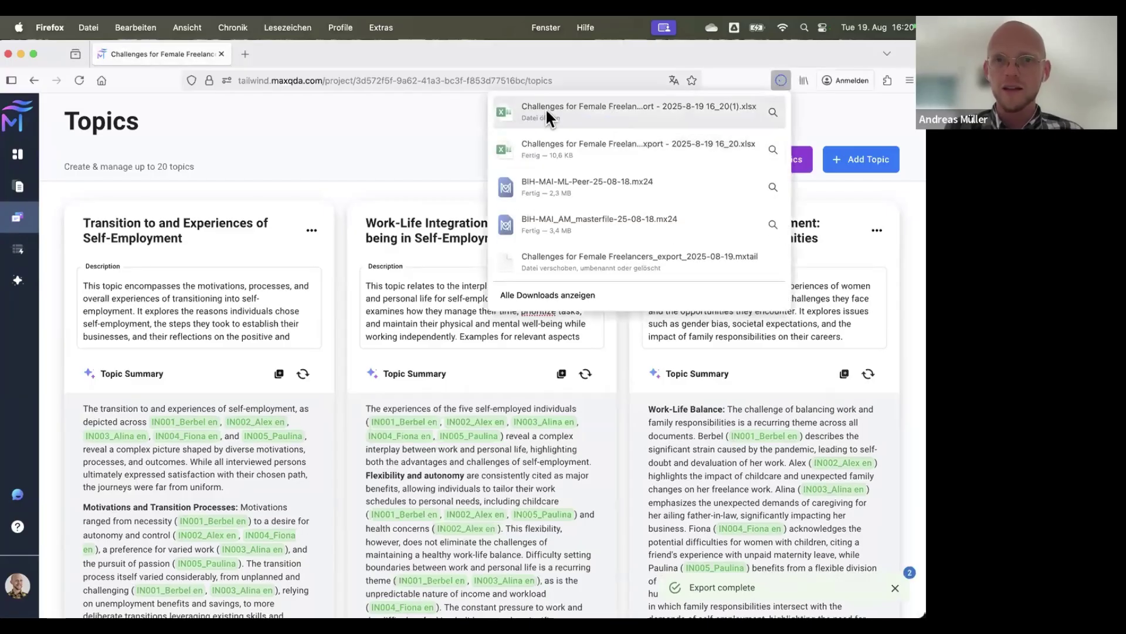
{"action": "left_click", "coordinate": [369, 141]}
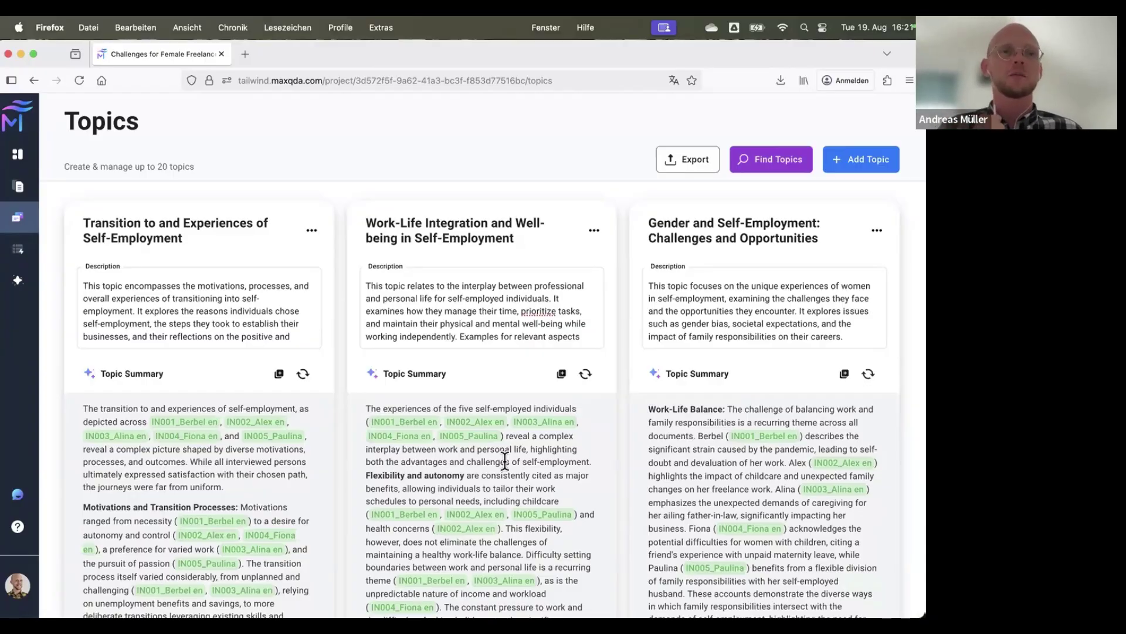
Step: Start a new custom topic and name it "Self-Image"
{"action": "left_click", "coordinate": [889, 161]}
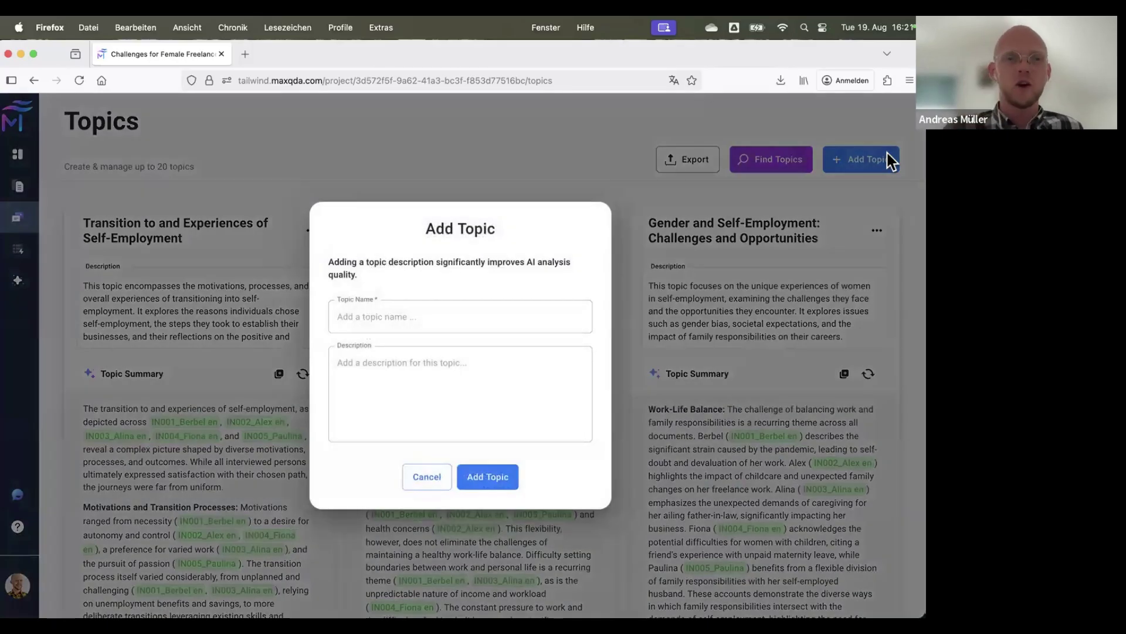
{"action": "left_click", "coordinate": [461, 329]}
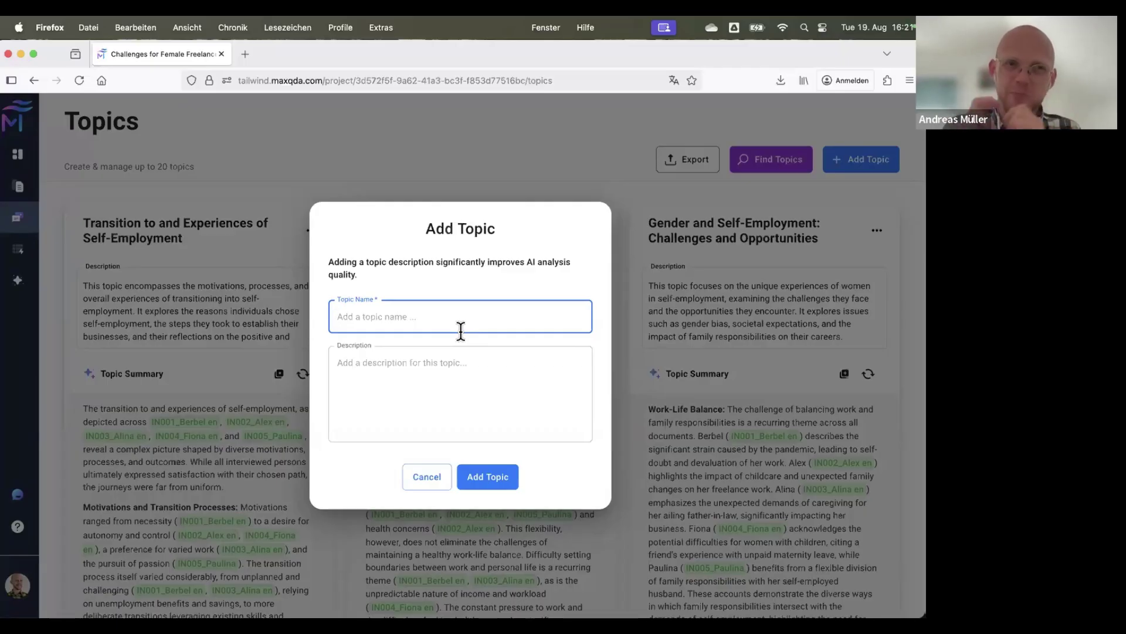
{"action": "type", "text": "Self"}
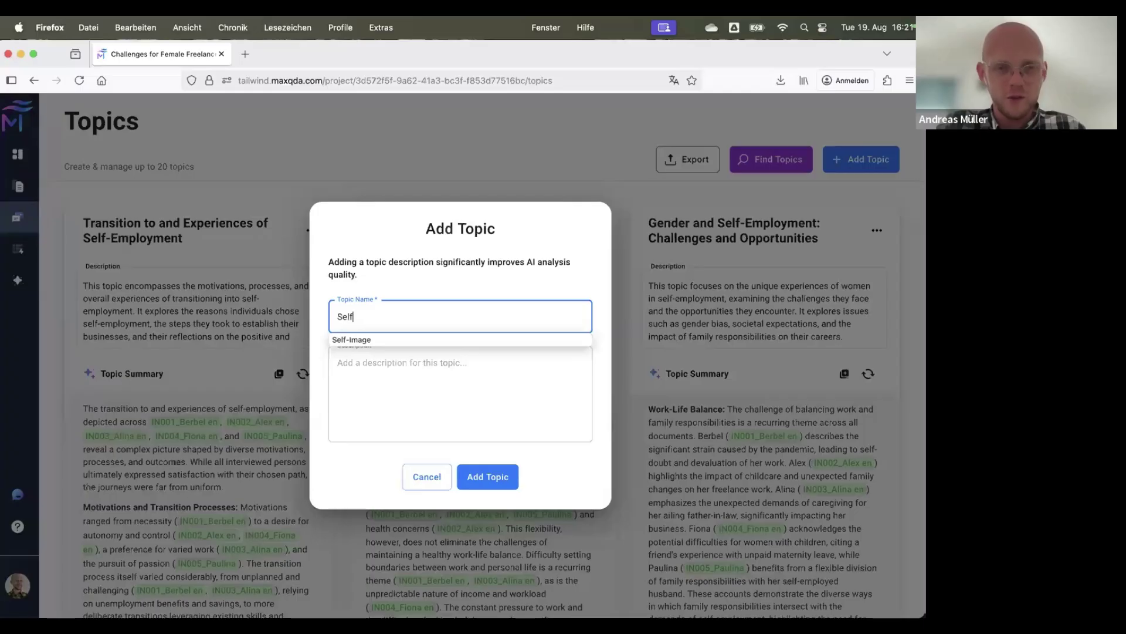
{"action": "type", "text": "-Image"}
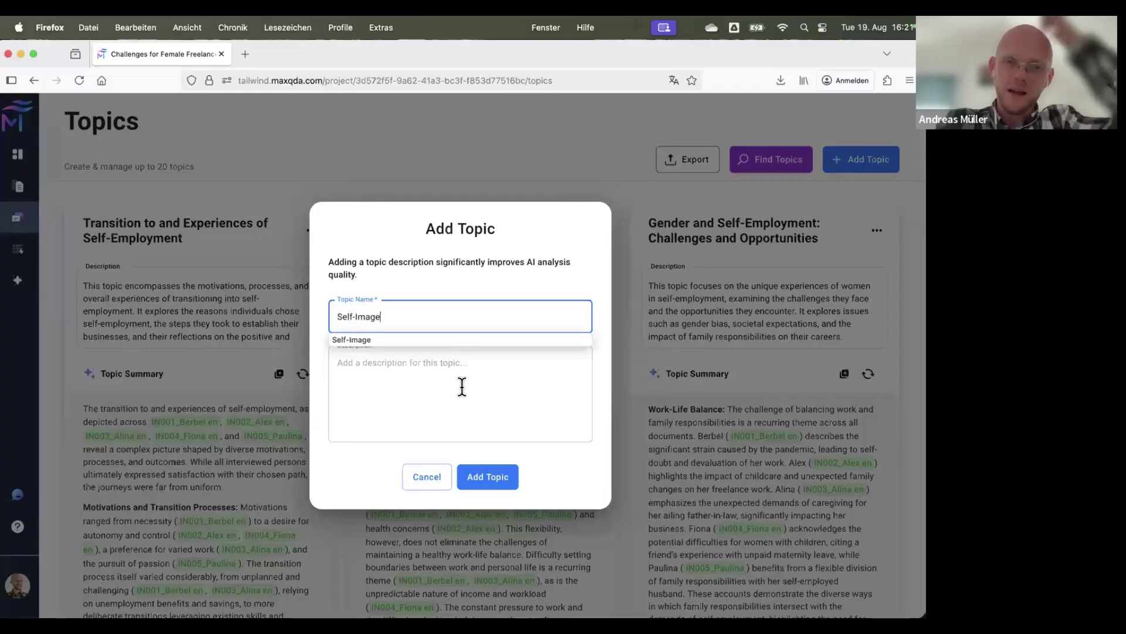
Step: Begin the Self-Image topic's description with the question "How do the interviewees view themselves?"
{"action": "left_click", "coordinate": [468, 393]}
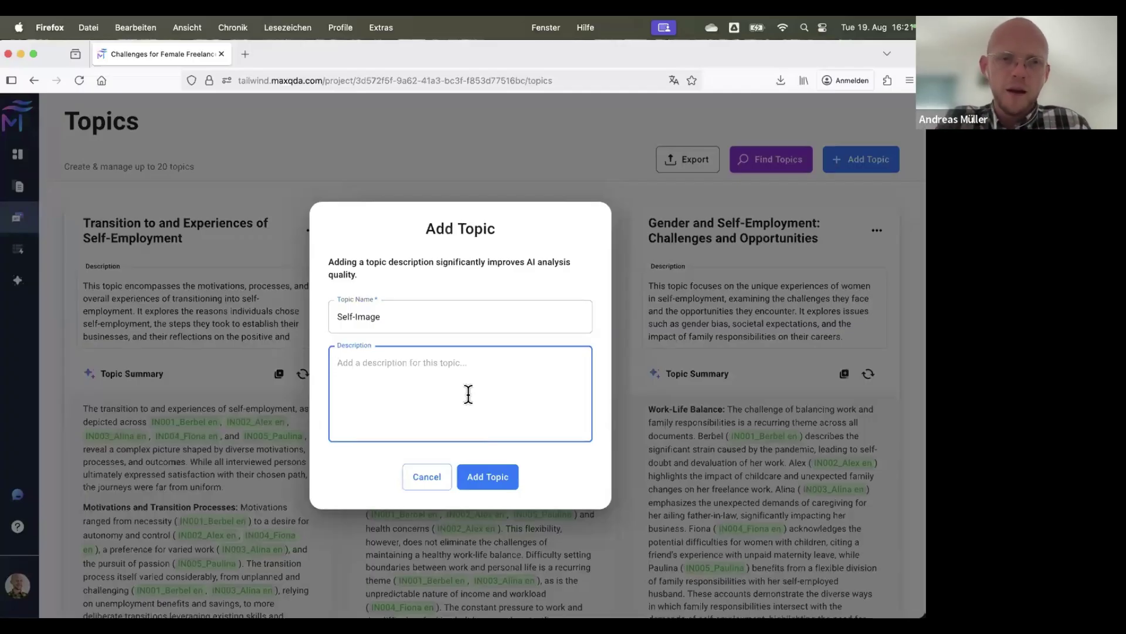
{"action": "type", "text": "How do the peopl"}
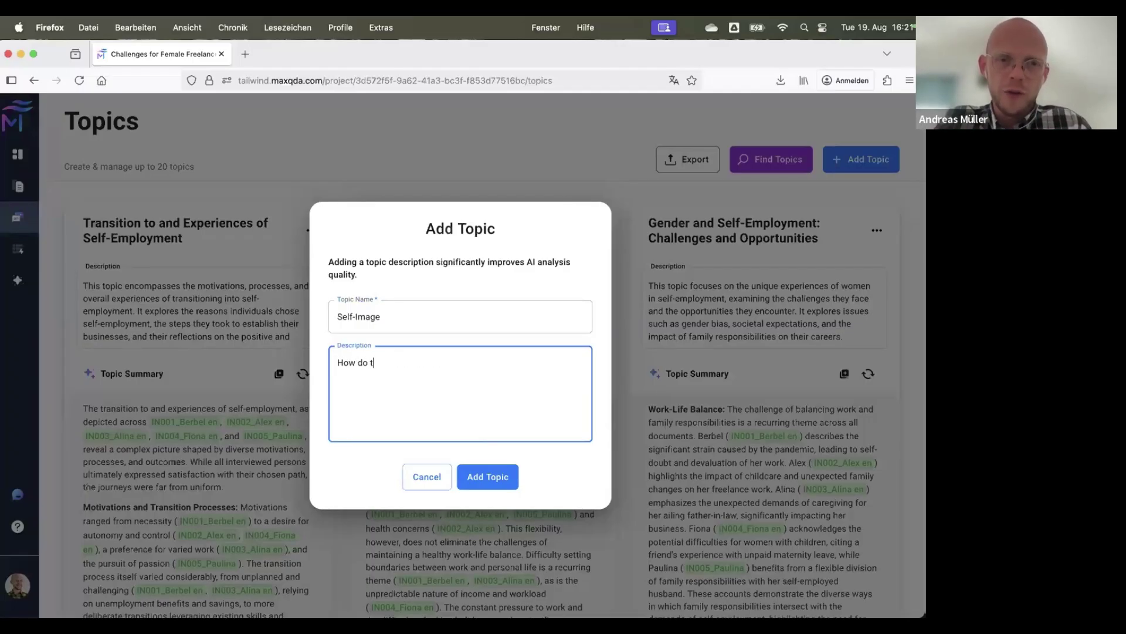
{"action": "key", "text": "BackSpace"}
{"action": "key", "text": "BackSpace"}
{"action": "key", "text": "BackSpace"}
{"action": "key", "text": "BackSpace"}
{"action": "key", "text": "BackSpace"}
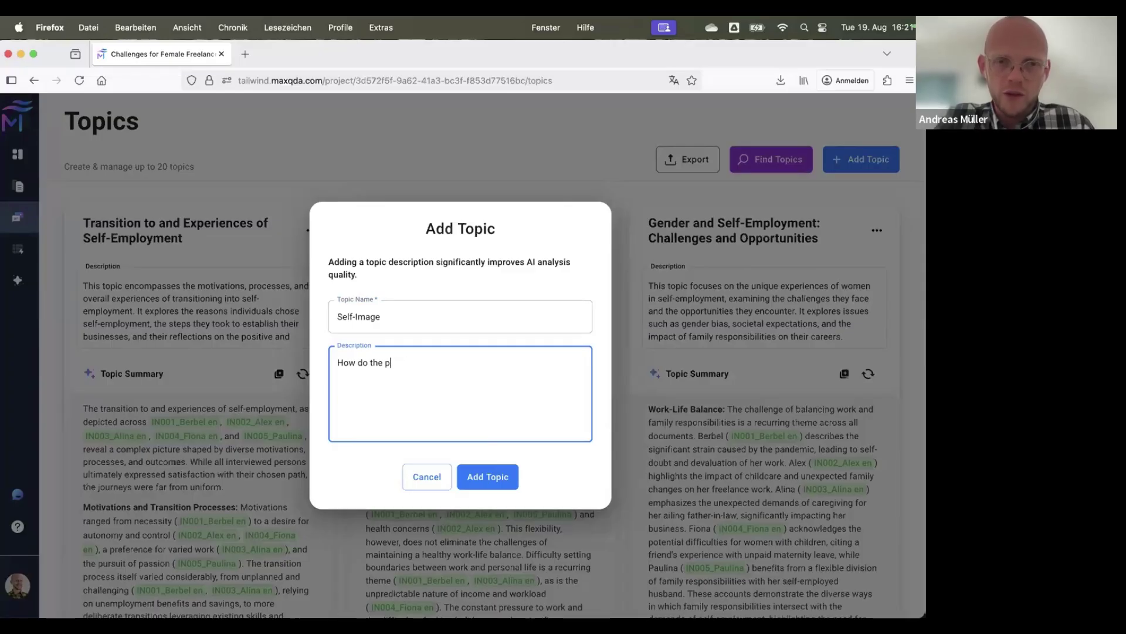
{"action": "type", "text": "interviewees"}
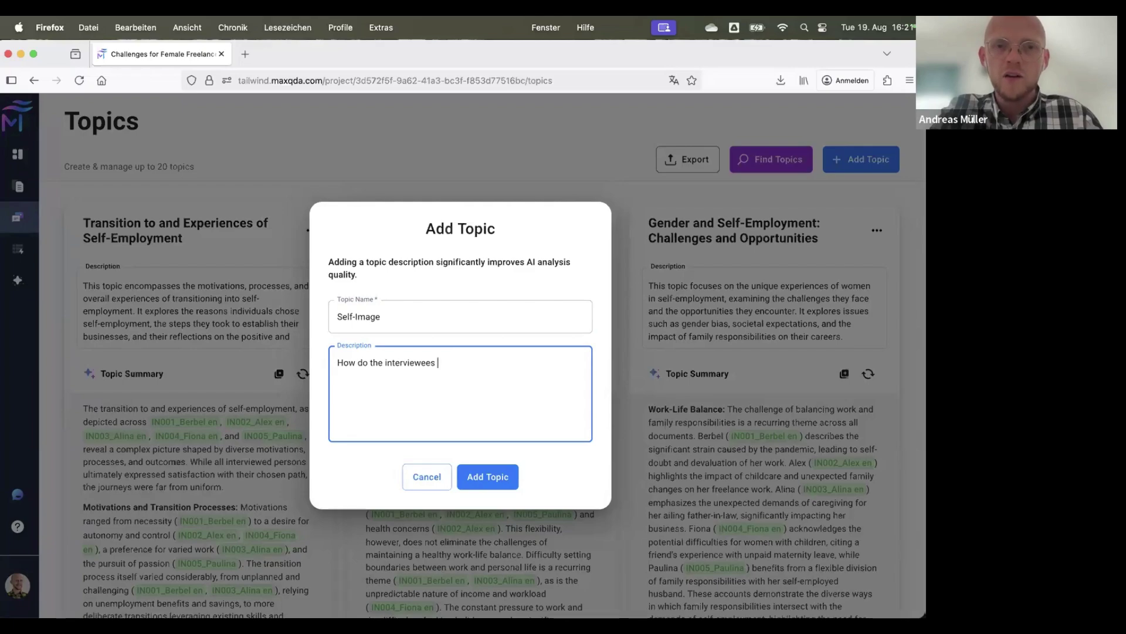
{"action": "type", "text": " view themsel"}
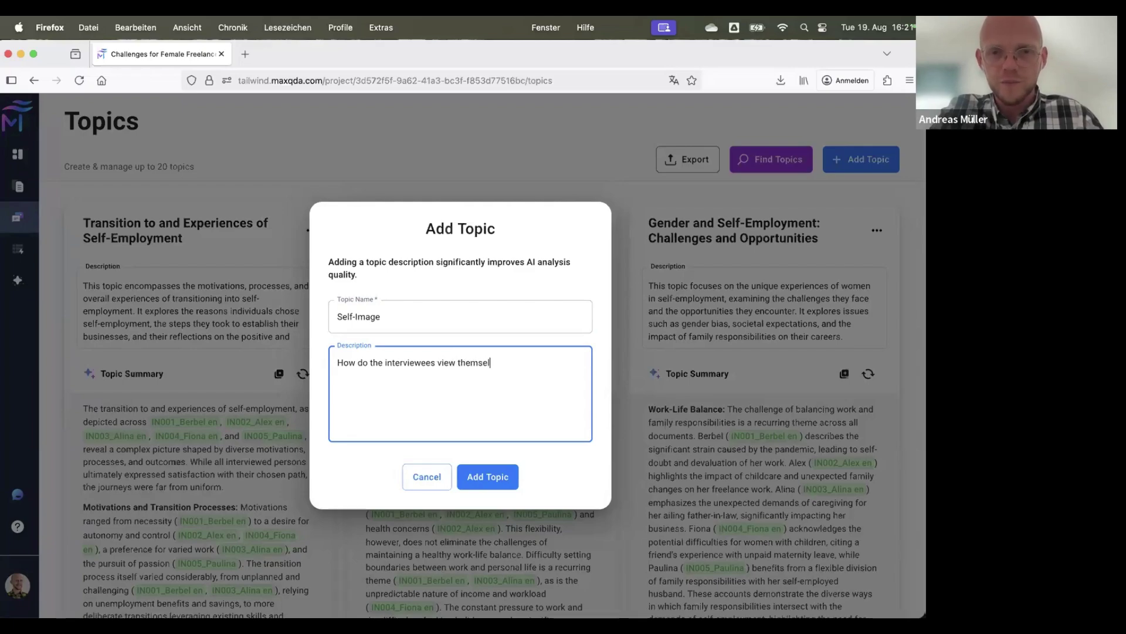
{"action": "type", "text": "ves? A"}
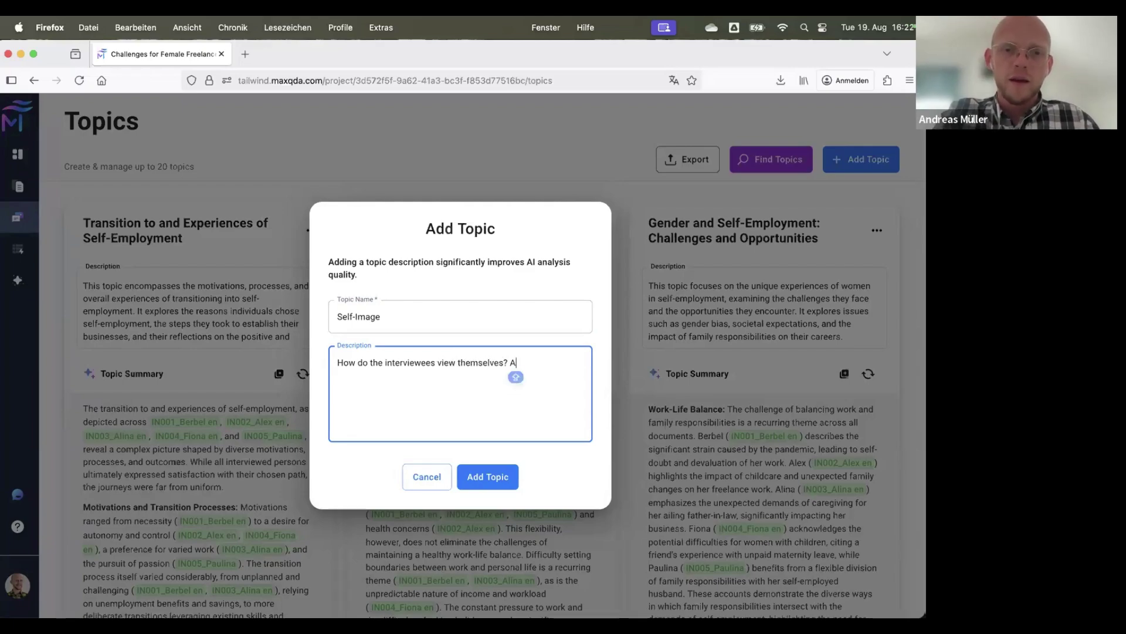
Step: Continue the description with "As what type of person? Who do they identify themselves with?"
{"action": "type", "text": "s wha"}
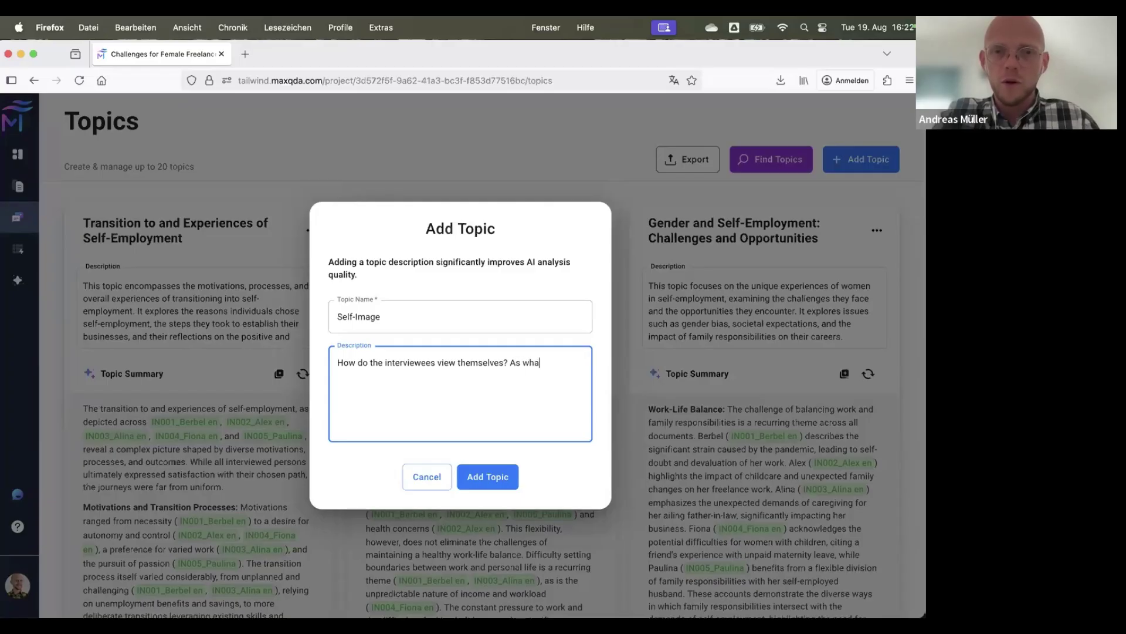
{"action": "type", "text": "t type of per"}
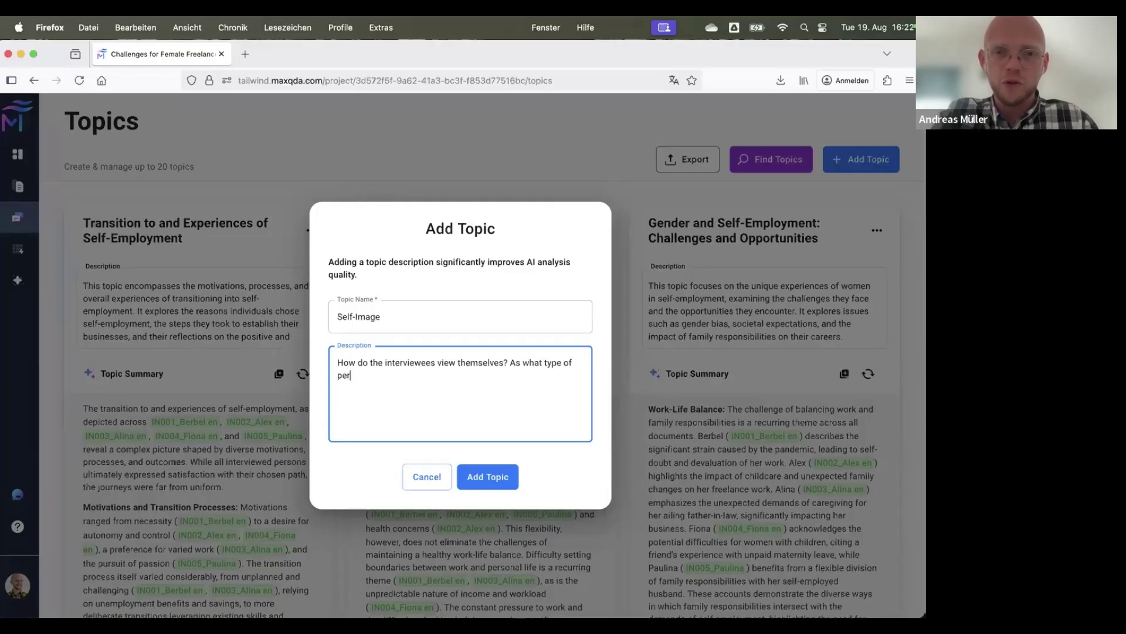
{"action": "type", "text": "son? Who do they identify "}
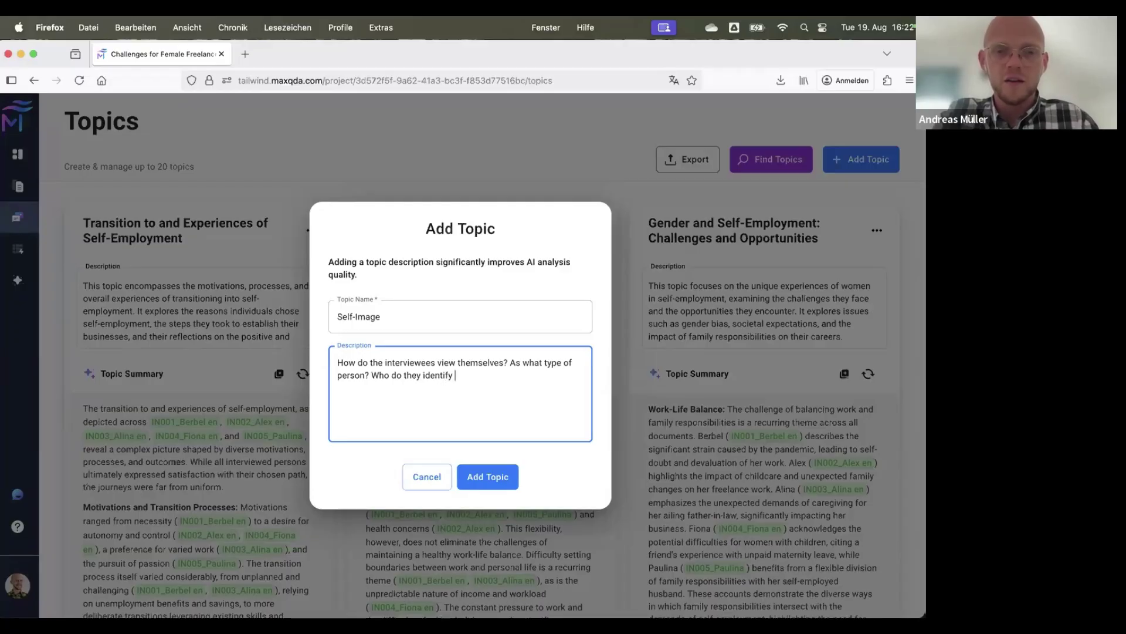
{"action": "type", "text": "themselves with"}
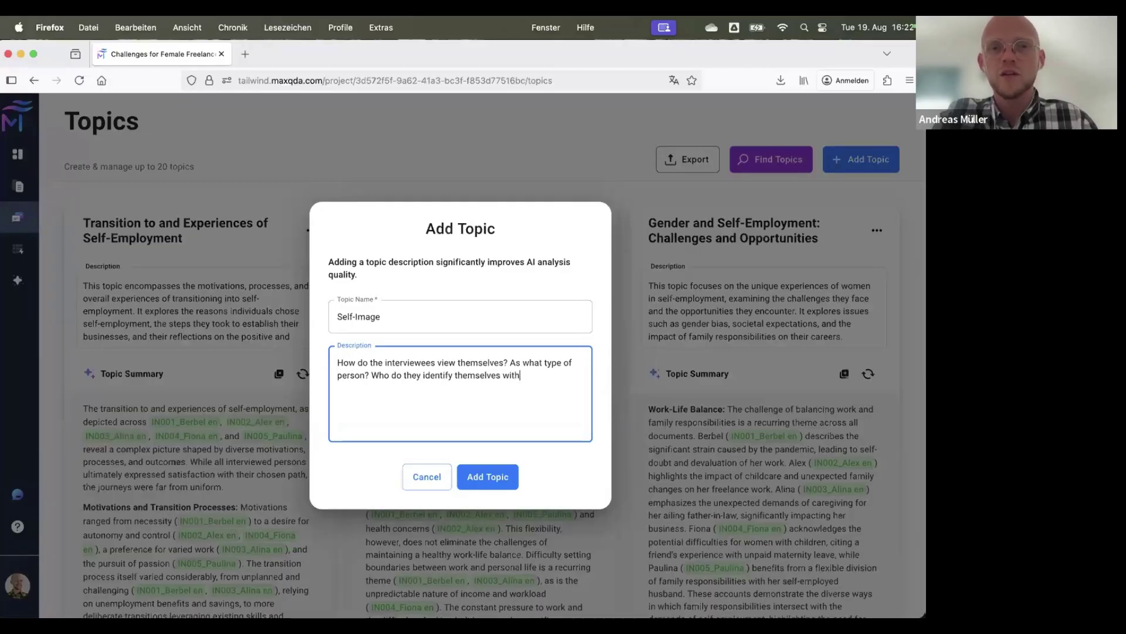
{"action": "type", "text": "? What "}
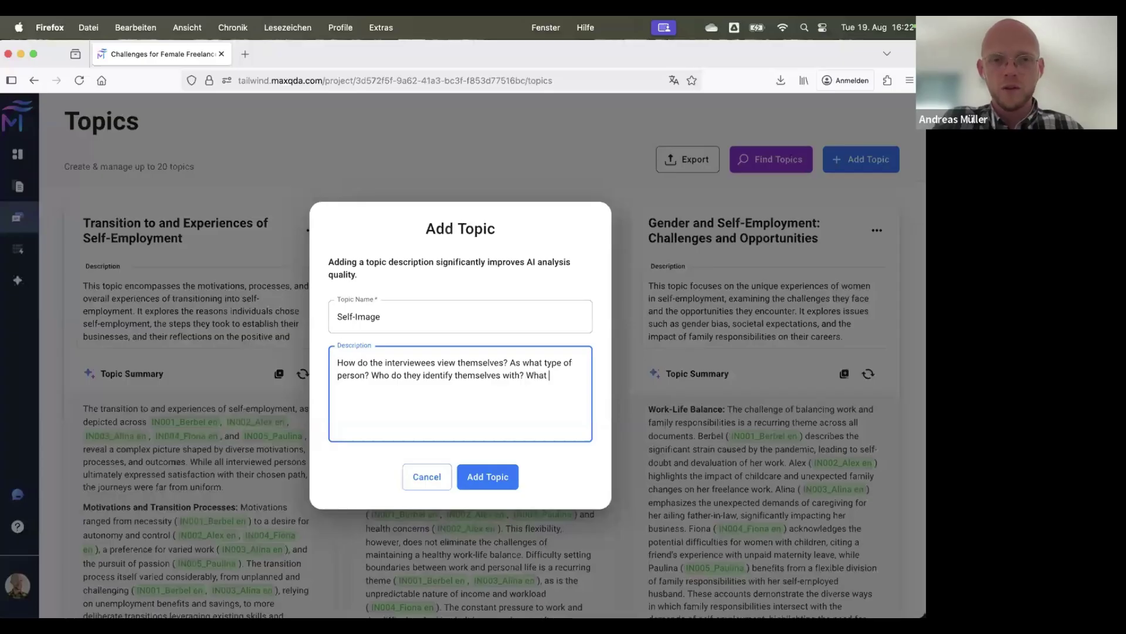
Step: Complete the description with "What is their implicit self image visible through their actions and words?" and add the topic
{"action": "type", "text": "is their i"}
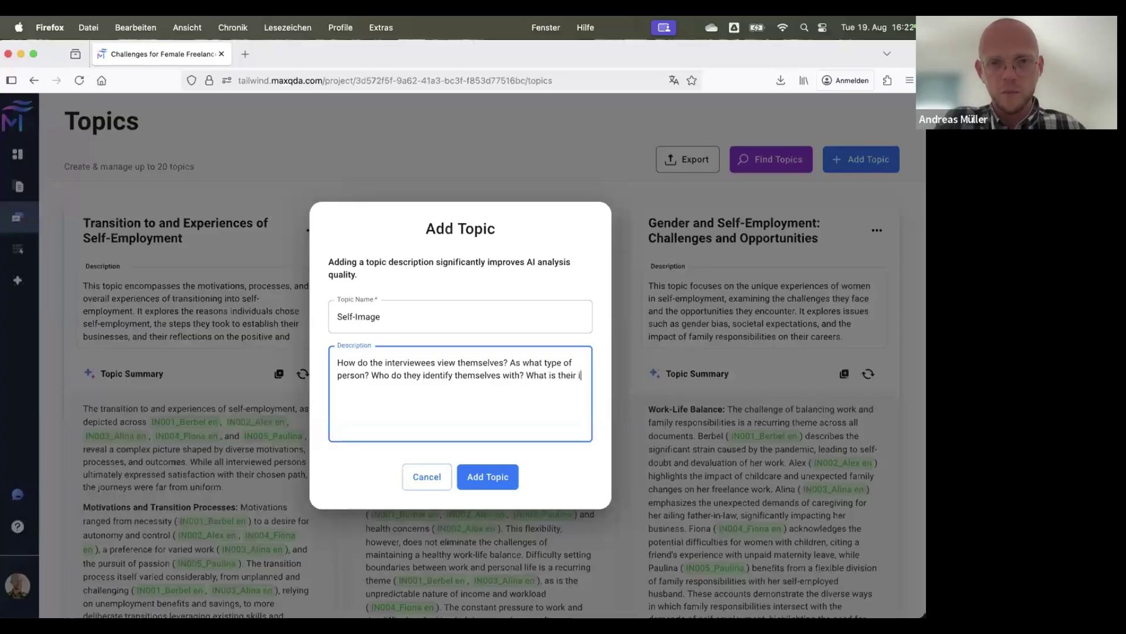
{"action": "type", "text": "mplicit self imag"}
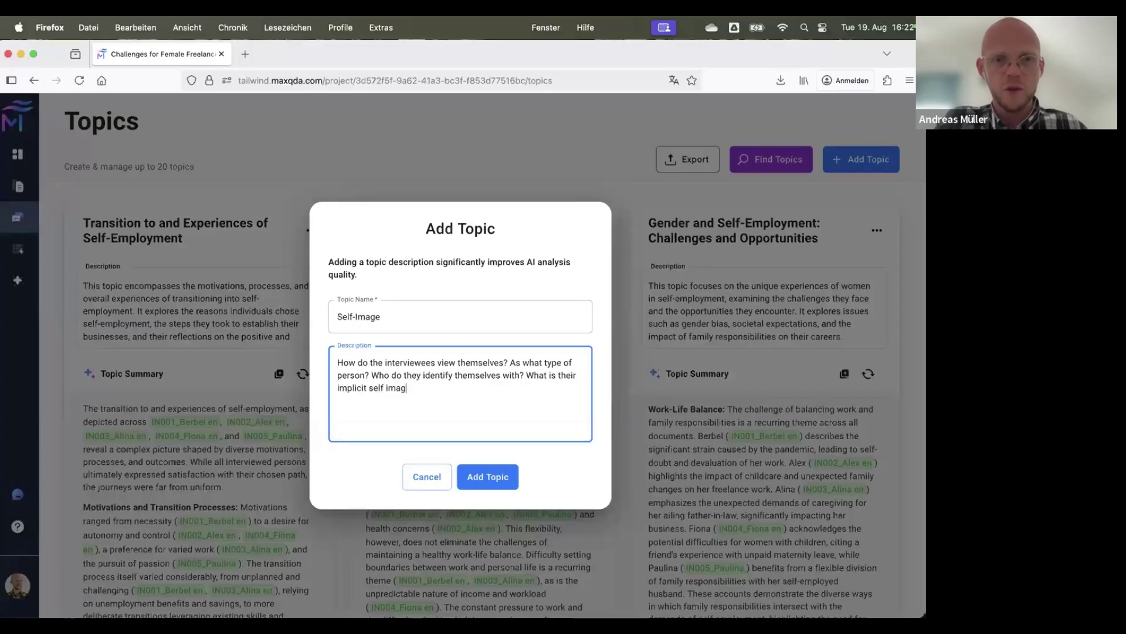
{"action": "type", "text": "e vissibl"}
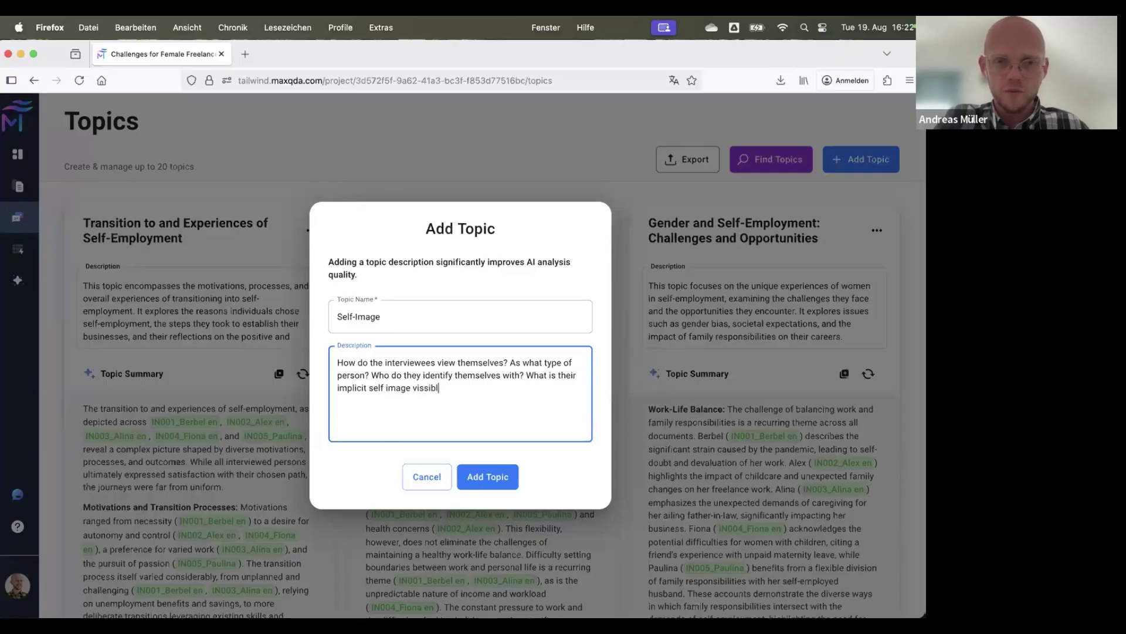
{"action": "key", "text": "BackSpace"}
{"action": "key", "text": "BackSpace"}
{"action": "key", "text": "BackSpace"}
{"action": "key", "text": "BackSpace"}
{"action": "key", "text": "BackSpace"}
{"action": "type", "text": "sible through t"}
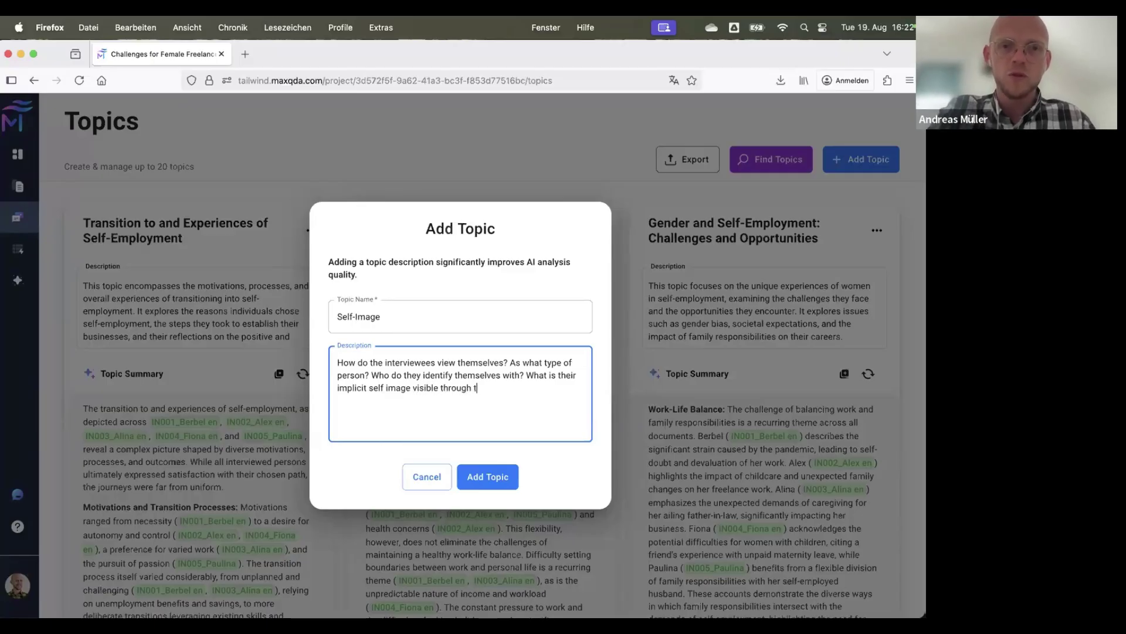
{"action": "type", "text": "heir actions and "}
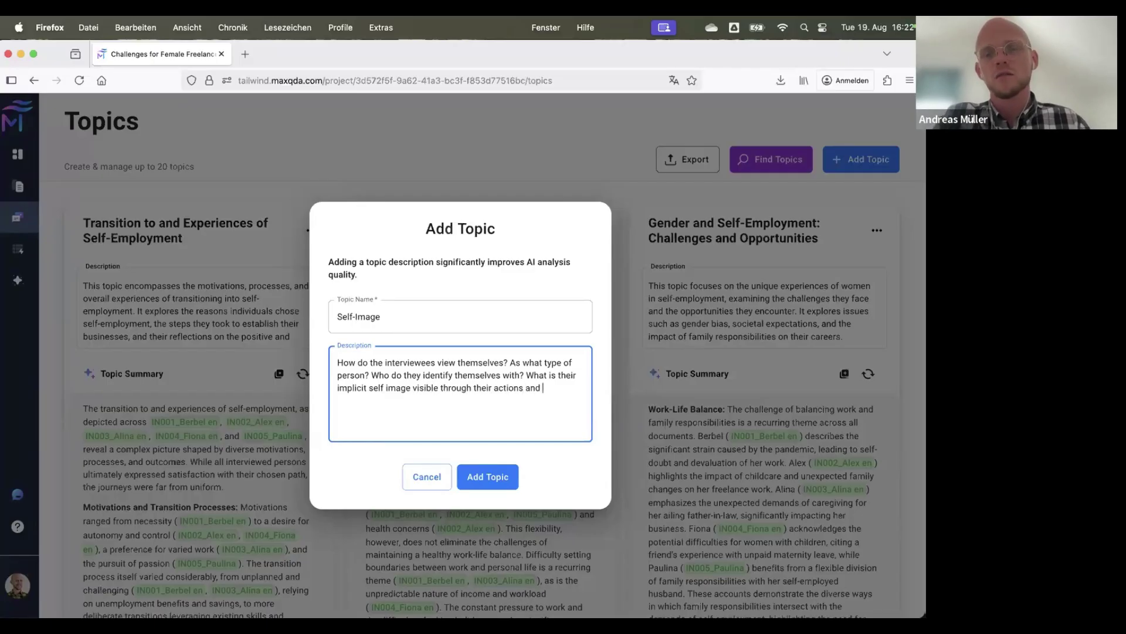
{"action": "type", "text": "words."}
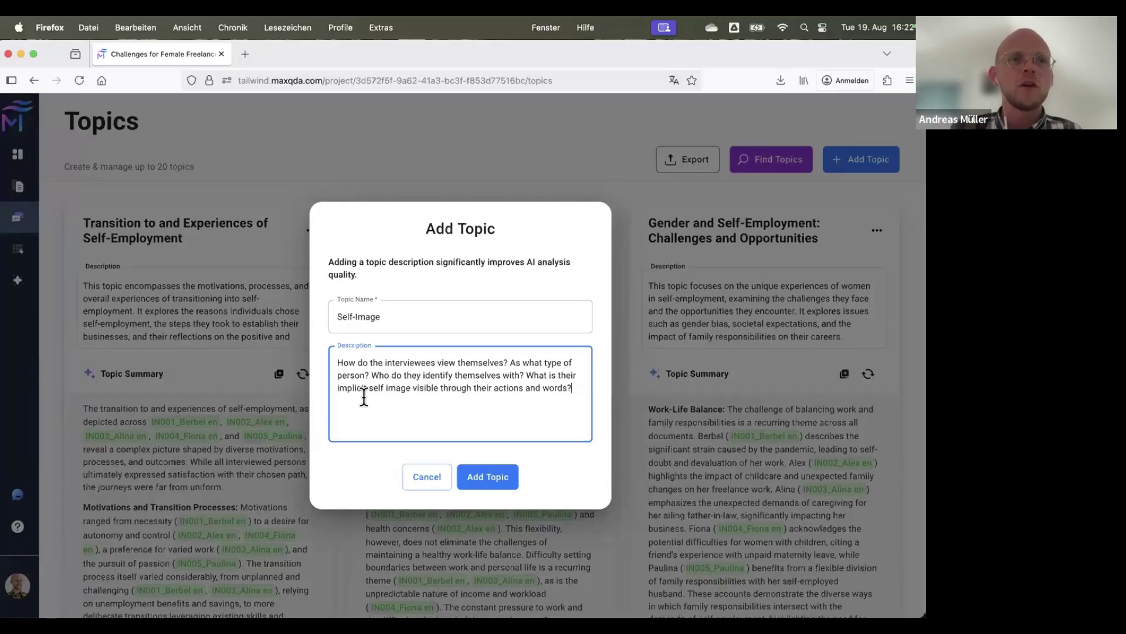
{"action": "left_click", "coordinate": [503, 478]}
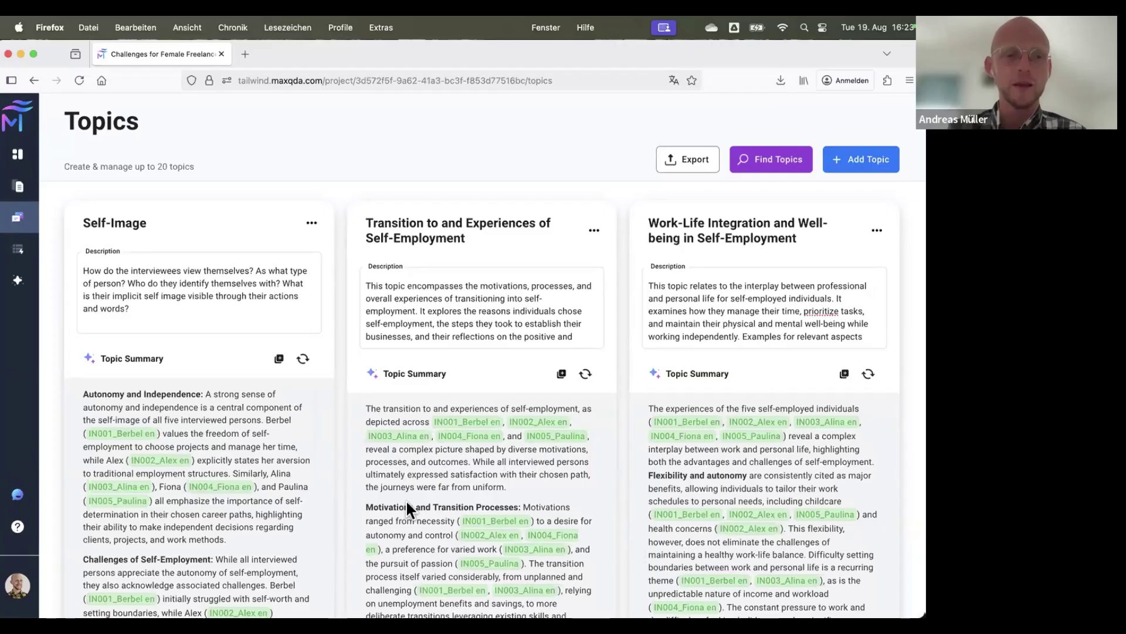
Step: Read through the Self-Image topic summary, from Autonomy and Independence to Gender and Self-Employment
{"action": "scroll", "coordinate": [230, 446], "scroll_direction": "down", "scroll_amount": 2}
{"action": "scroll", "coordinate": [230, 444], "scroll_direction": "up", "scroll_amount": 2}
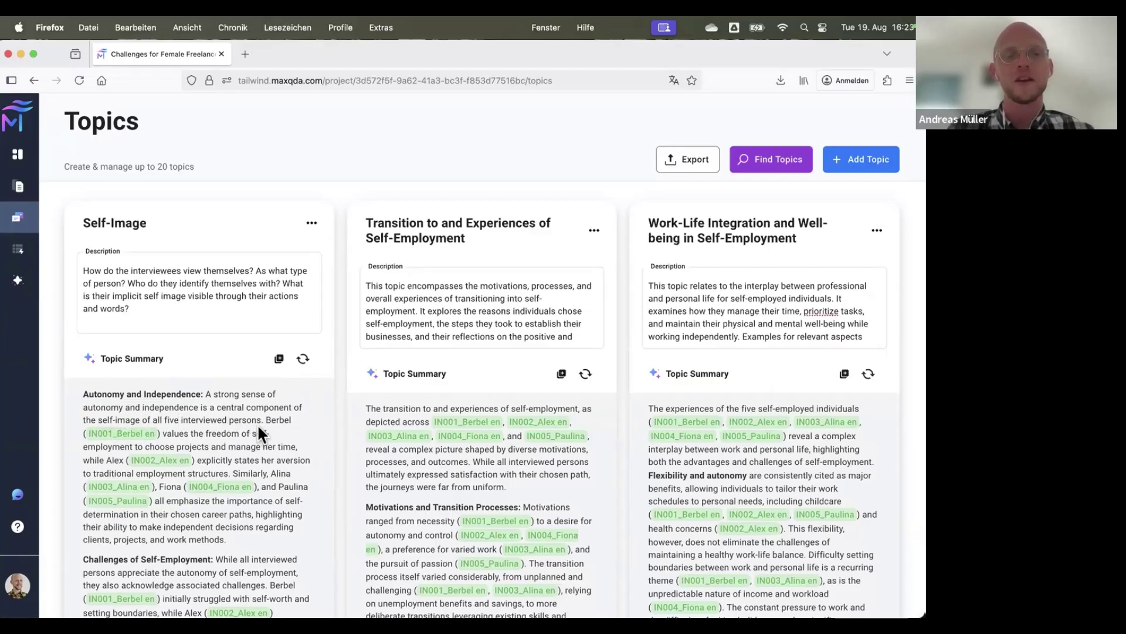
{"action": "left_click_drag", "start_coordinate": [258, 424], "coordinate": [93, 384]}
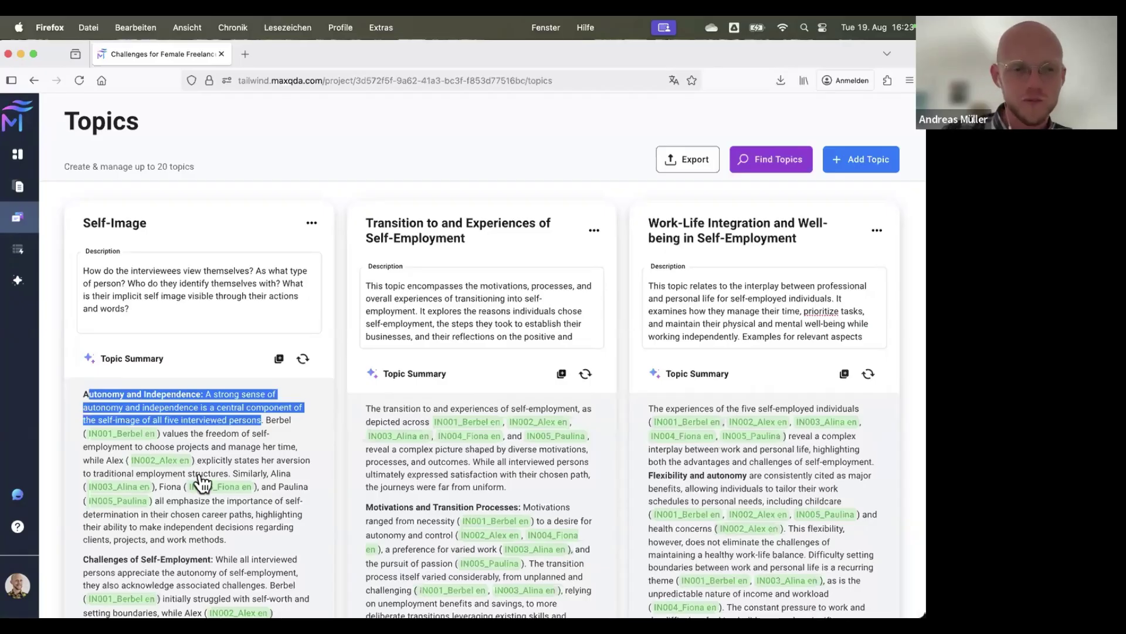
{"action": "scroll", "coordinate": [200, 472], "scroll_direction": "down", "scroll_amount": 3}
{"action": "scroll", "coordinate": [200, 473], "scroll_direction": "down", "scroll_amount": 2}
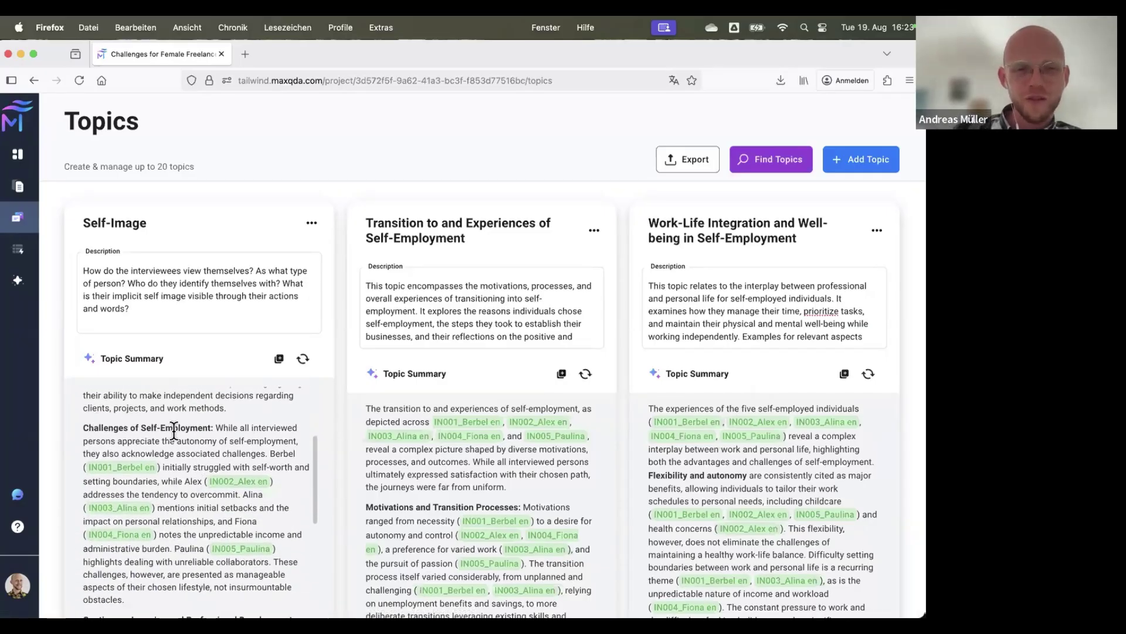
{"action": "scroll", "coordinate": [173, 431], "scroll_direction": "down", "scroll_amount": 1}
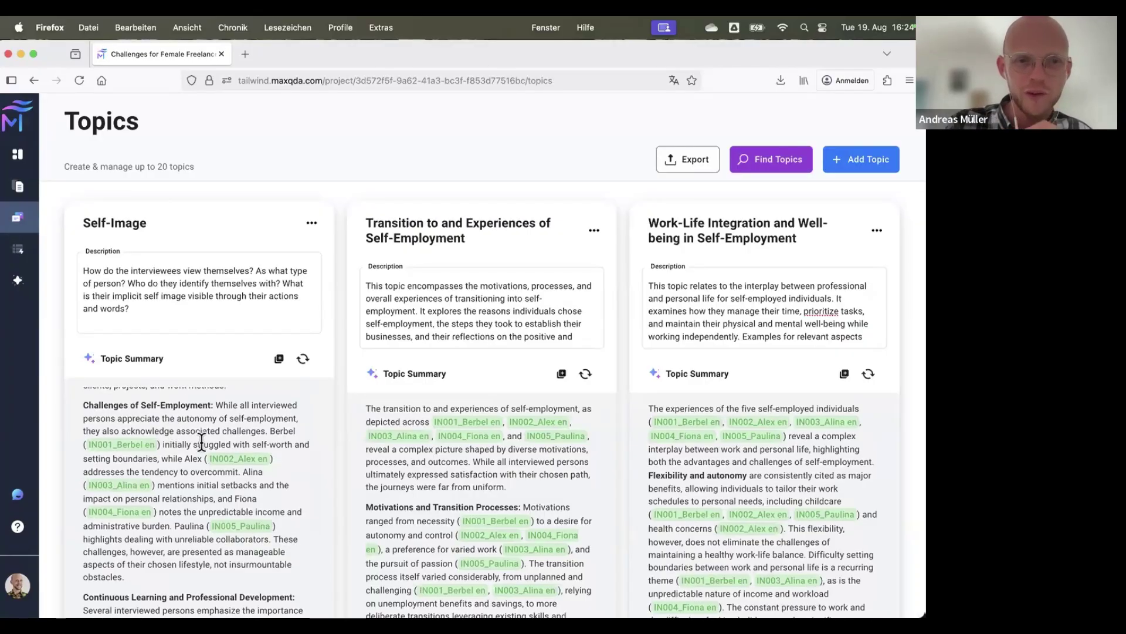
{"action": "scroll", "coordinate": [134, 449], "scroll_direction": "down", "scroll_amount": 1}
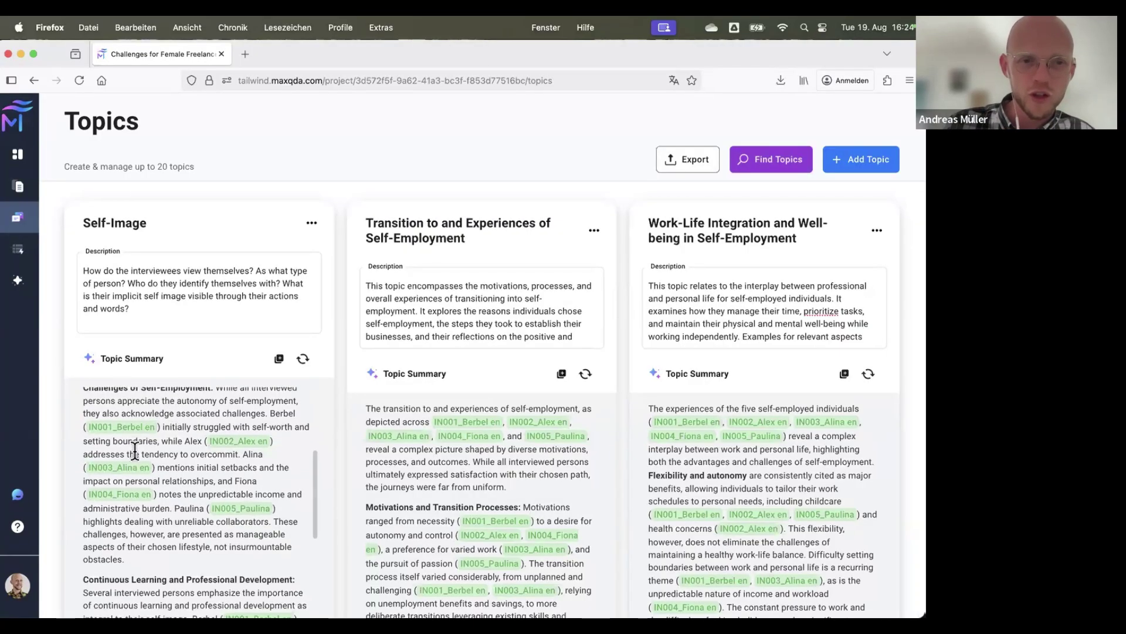
{"action": "scroll", "coordinate": [133, 449], "scroll_direction": "down", "scroll_amount": 3}
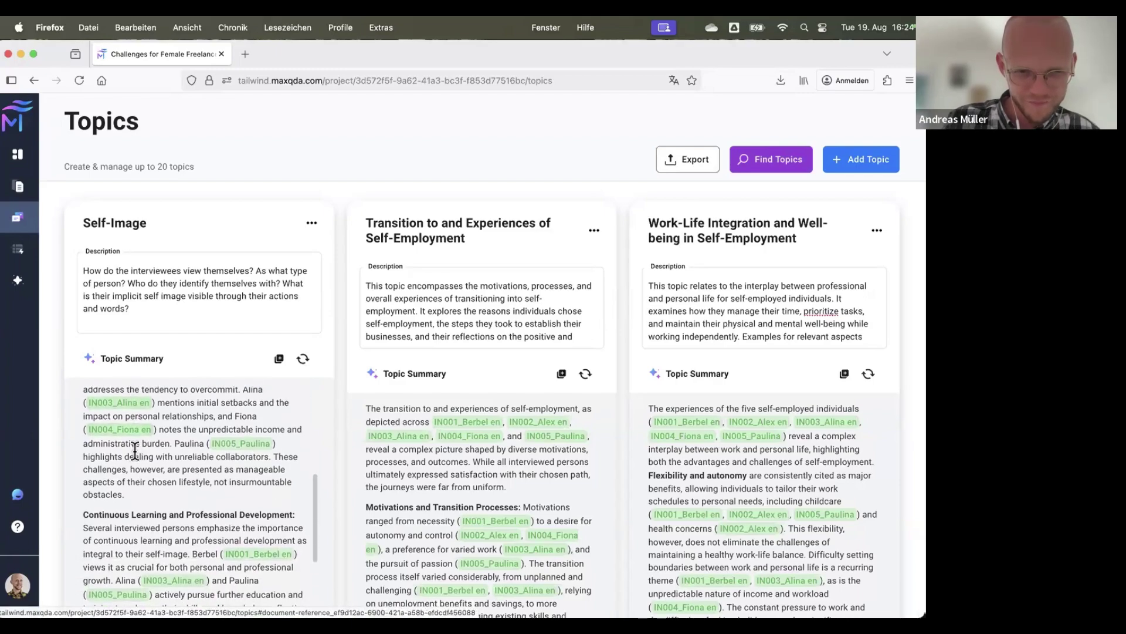
{"action": "scroll", "coordinate": [134, 449], "scroll_direction": "down", "scroll_amount": 5}
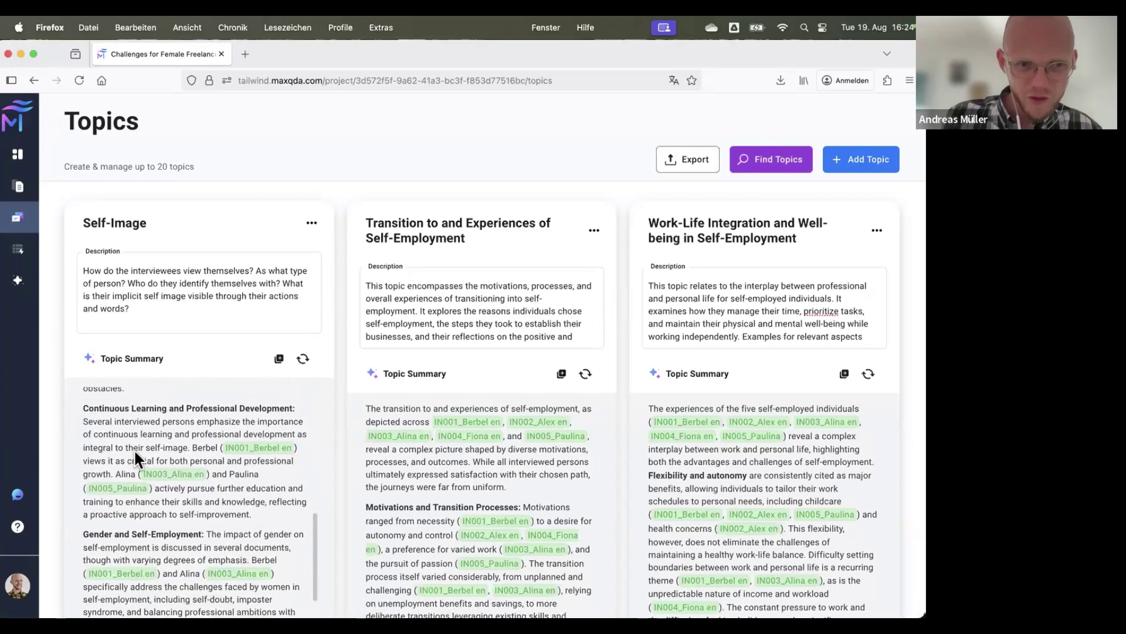
{"action": "scroll", "coordinate": [134, 449], "scroll_direction": "down", "scroll_amount": 3}
{"action": "scroll", "coordinate": [134, 448], "scroll_direction": "down", "scroll_amount": 1}
Step: Re-examine the Autonomy and Independence paragraph at the start of the Self-Image summary
{"action": "scroll", "coordinate": [134, 448], "scroll_direction": "up", "scroll_amount": 17}
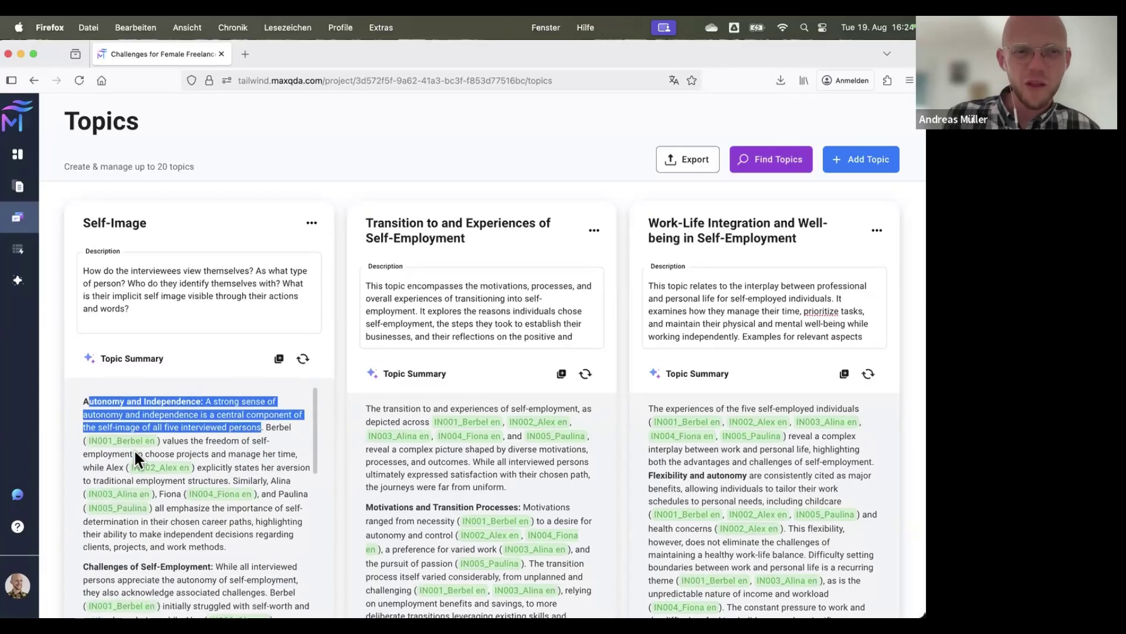
{"action": "scroll", "coordinate": [133, 448], "scroll_direction": "down", "scroll_amount": 2}
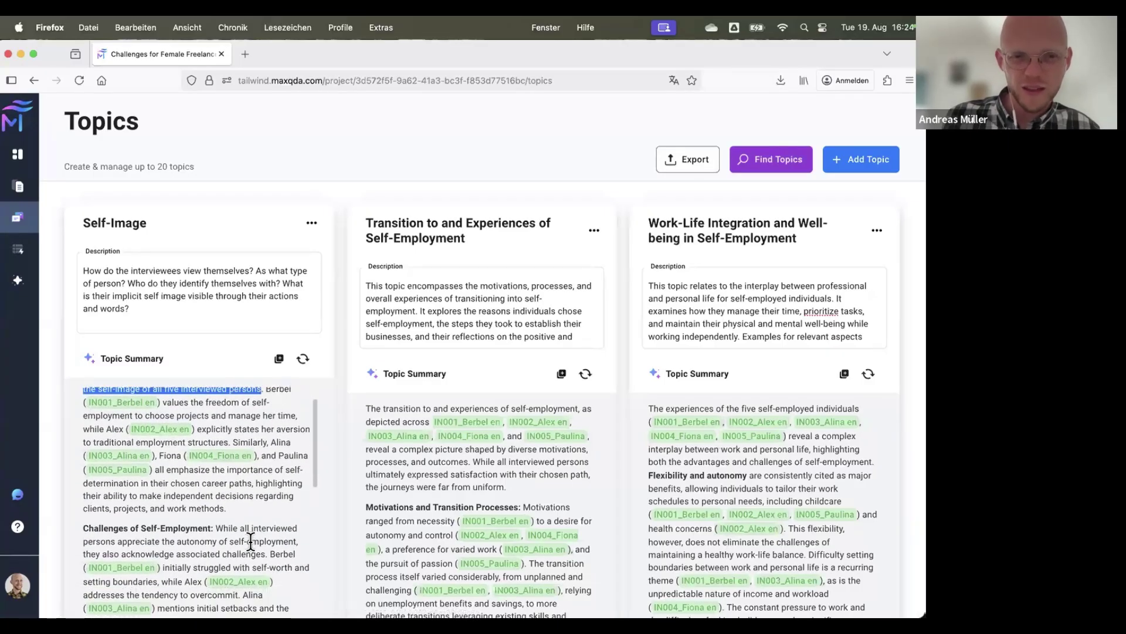
{"action": "scroll", "coordinate": [251, 541], "scroll_direction": "up", "scroll_amount": 2}
{"action": "left_click_drag", "start_coordinate": [245, 542], "coordinate": [141, 407]}
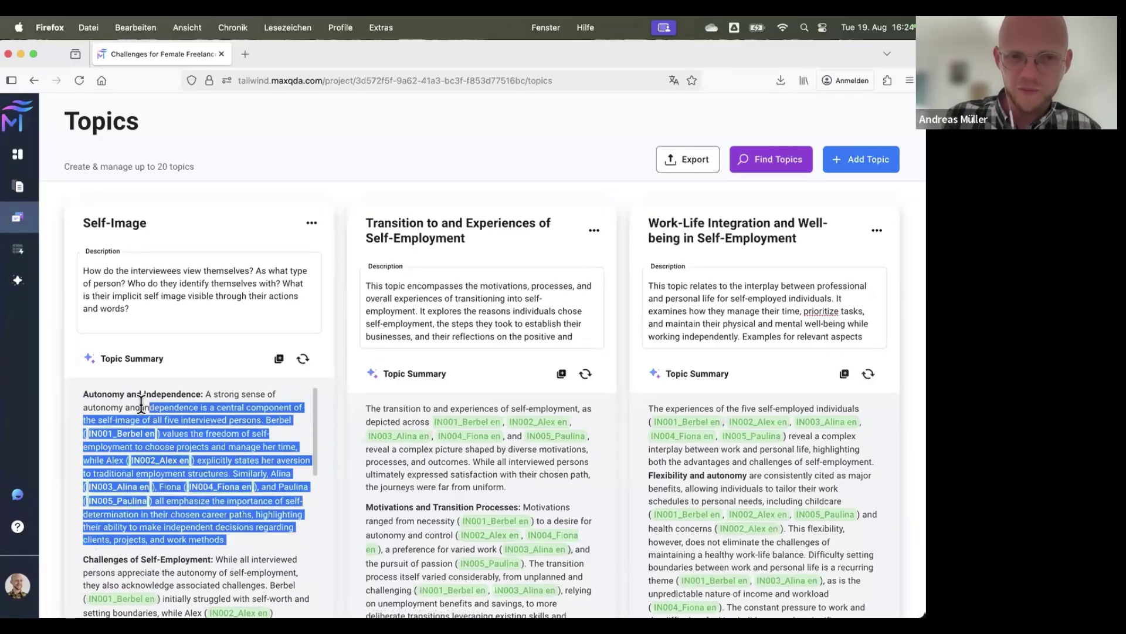
{"action": "left_click", "coordinate": [220, 425]}
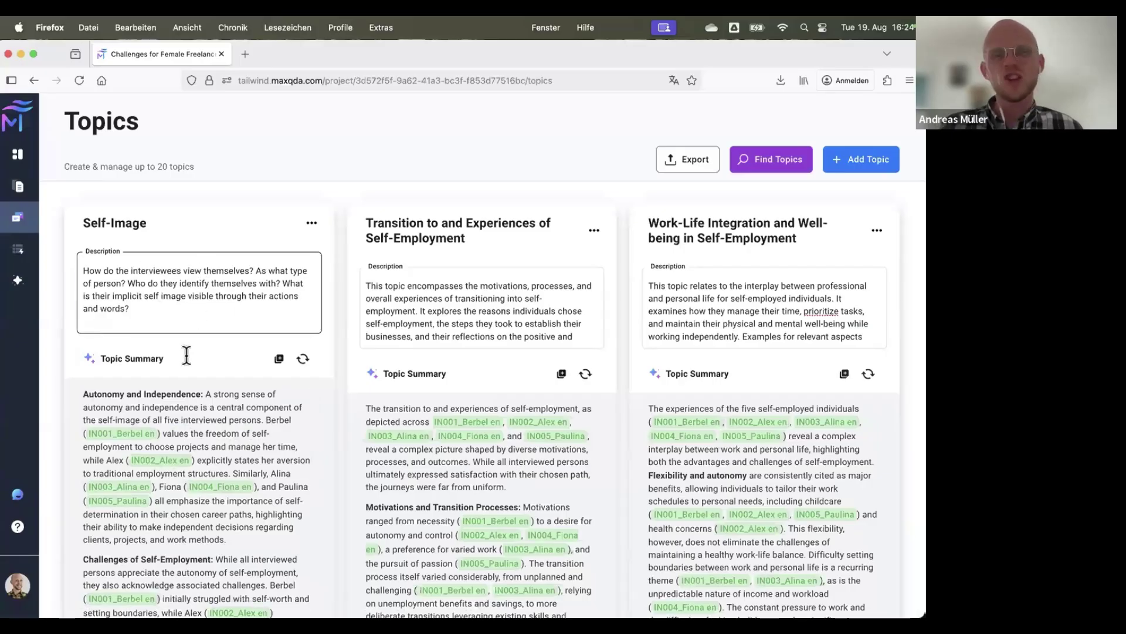
{"action": "scroll", "coordinate": [229, 572], "scroll_direction": "down", "scroll_amount": 2}
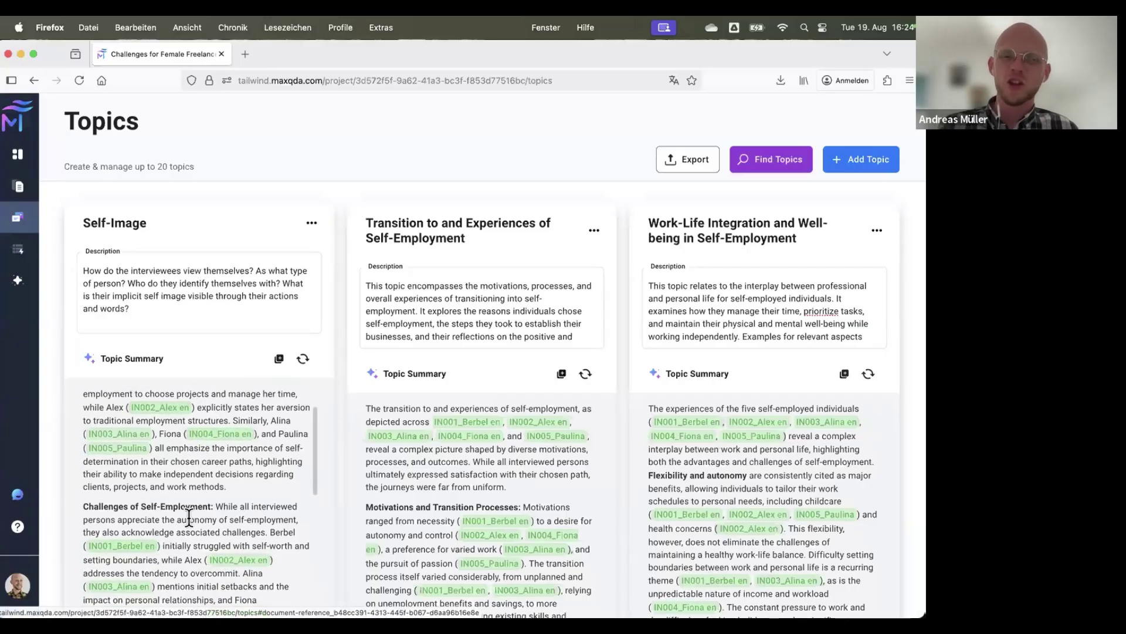
{"action": "scroll", "coordinate": [185, 552], "scroll_direction": "up", "scroll_amount": 2}
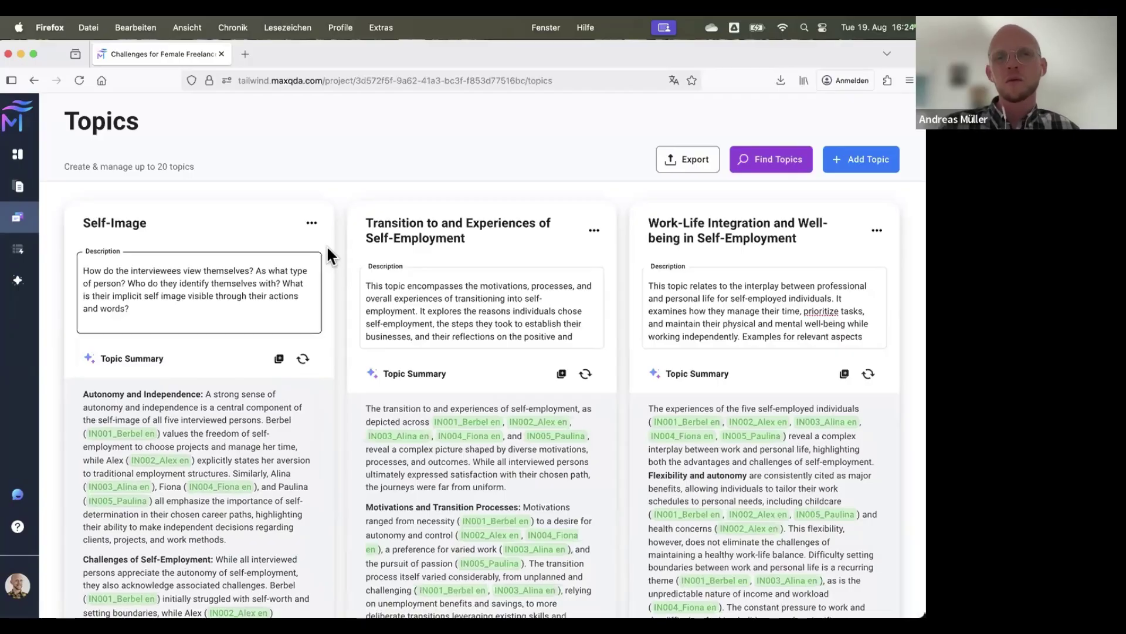
Step: Edit the Self-Image topic's name to read "Perceived Self-Image"
{"action": "left_click", "coordinate": [312, 223]}
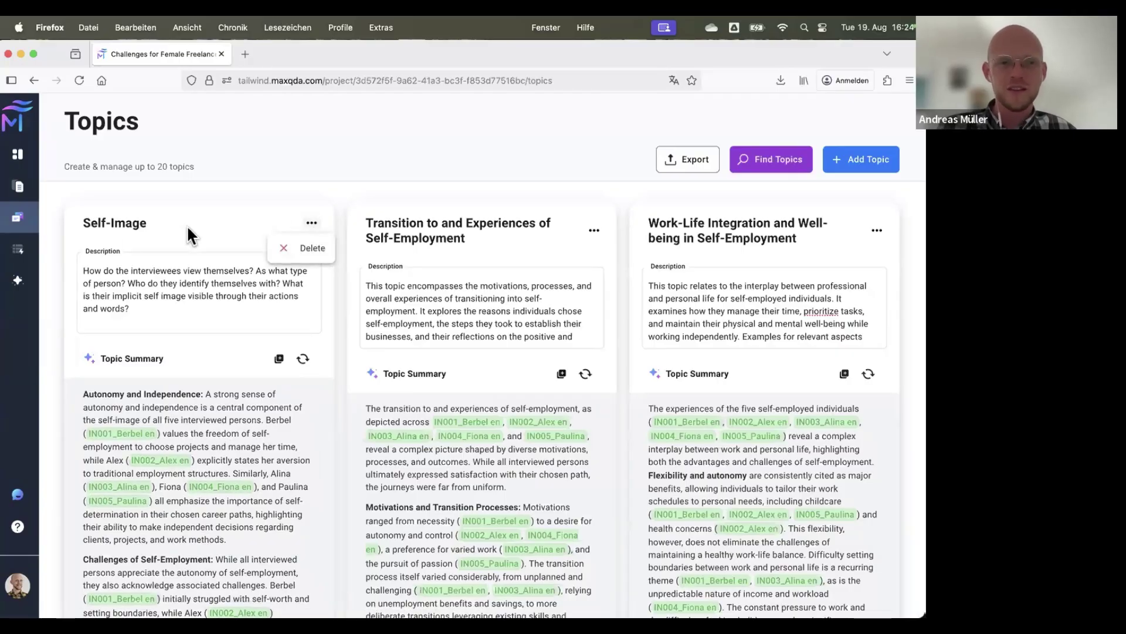
{"action": "left_click", "coordinate": [106, 227]}
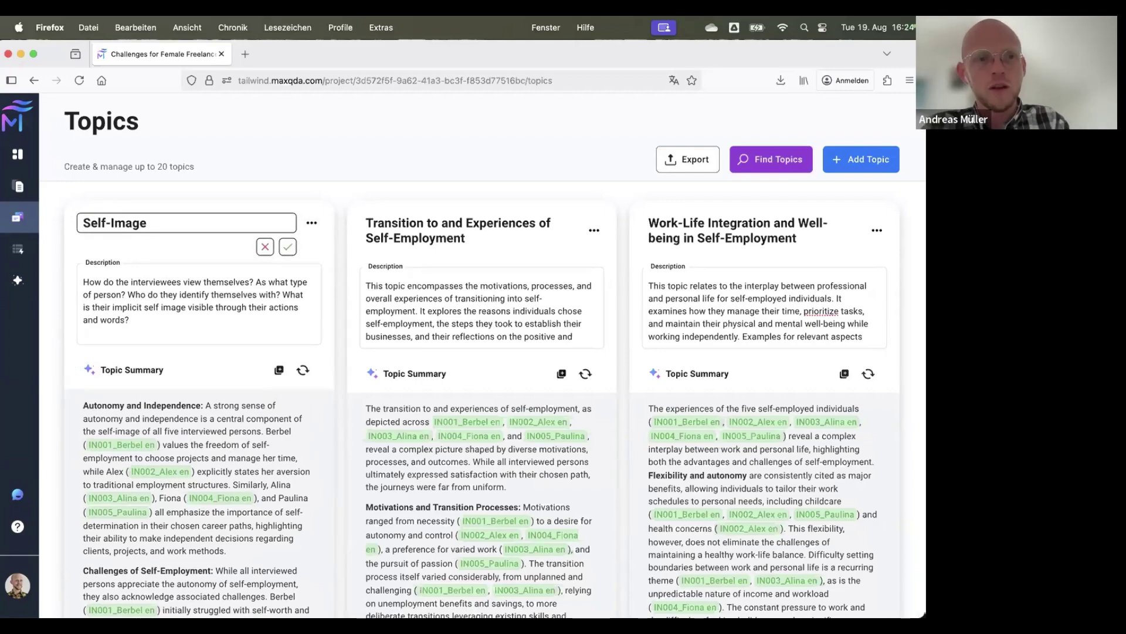
{"action": "type", "text": "Perceived"}
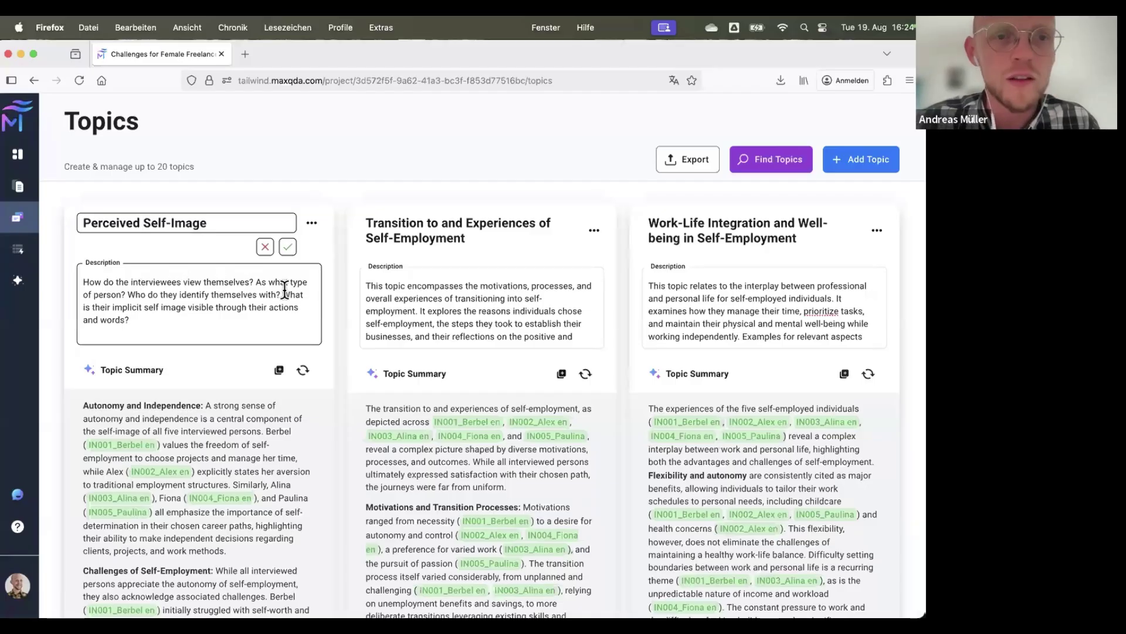
Step: Append "What are their self ascribed characteristics and values?" to the Perceived Self-Image description, save it and regenerate the topic summary
{"action": "left_click", "coordinate": [161, 320]}
{"action": "type", "text": "What ar"}
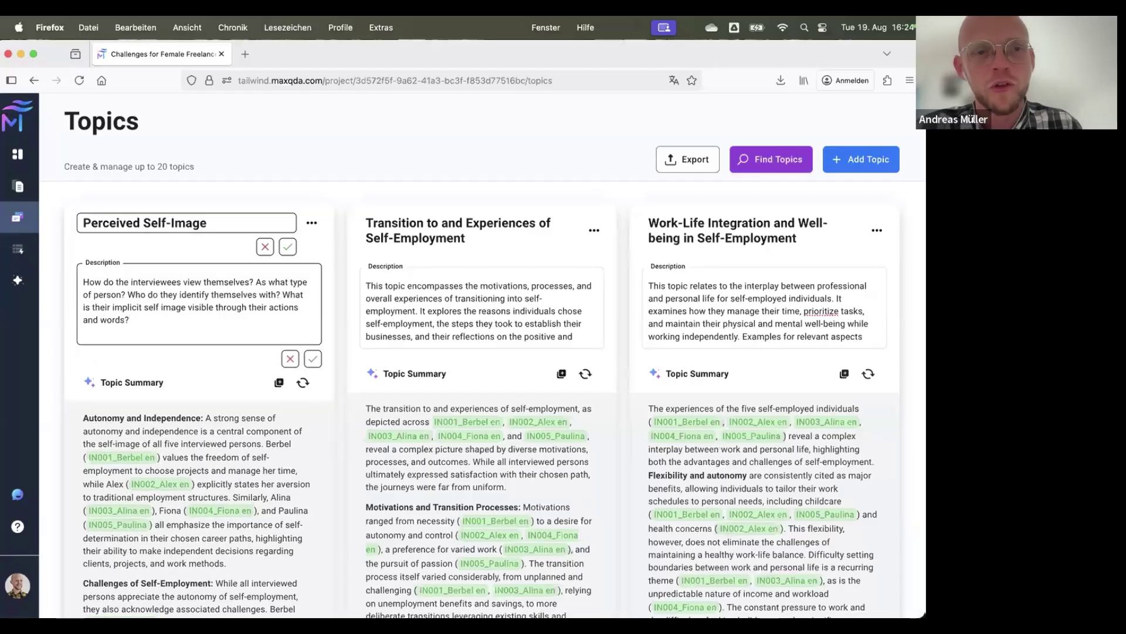
{"action": "type", "text": "heir"}
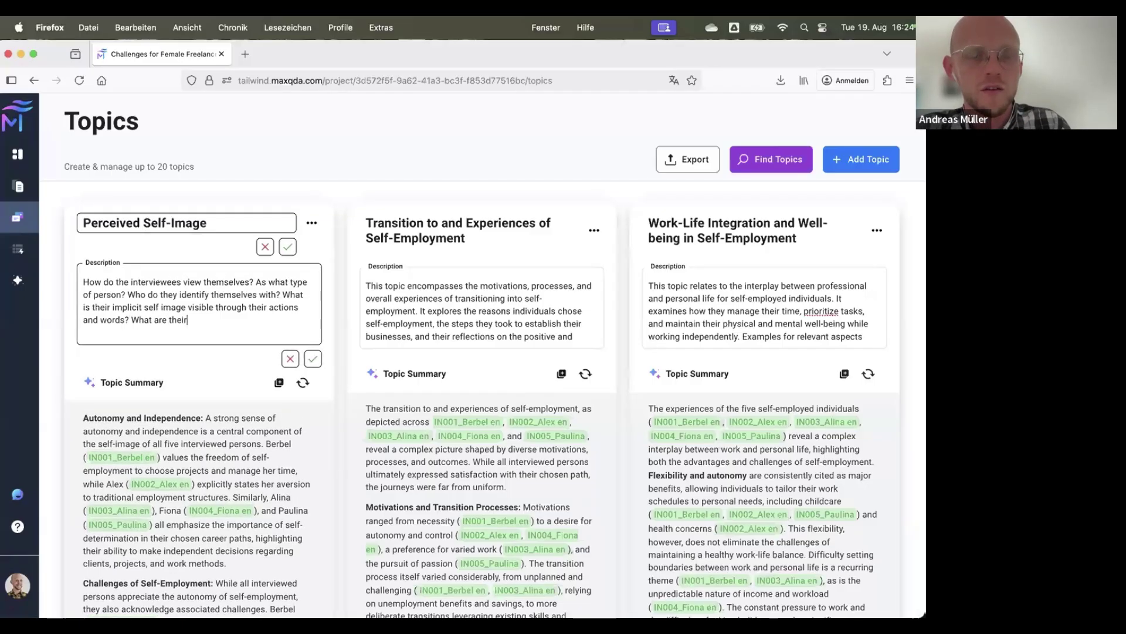
{"action": "type", "text": " self ascri"}
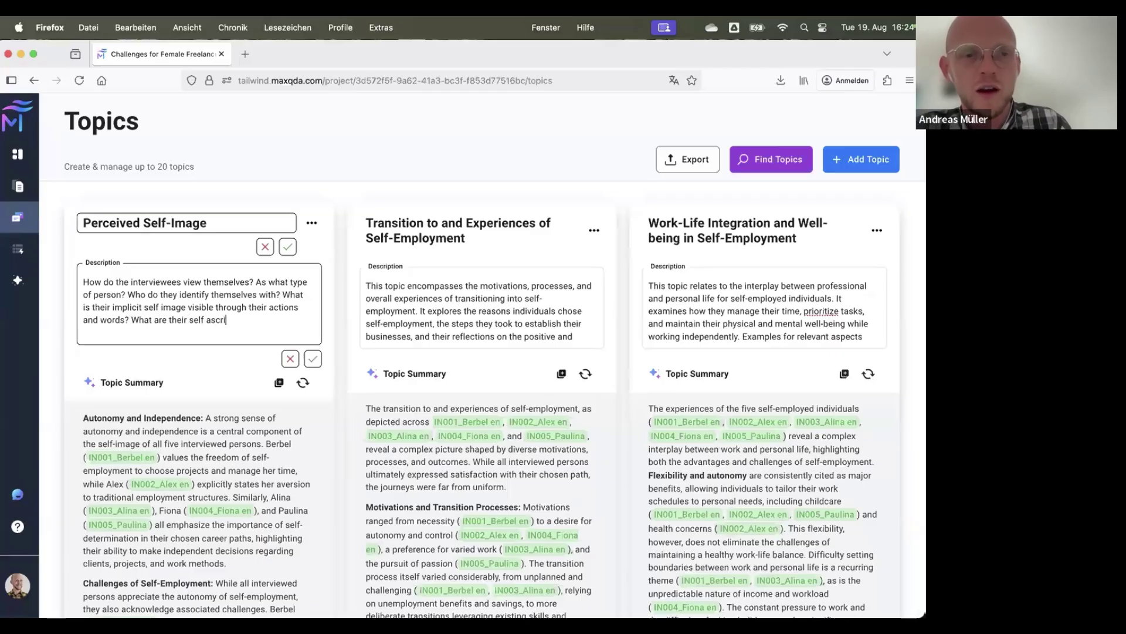
{"action": "type", "text": "bed characteri"}
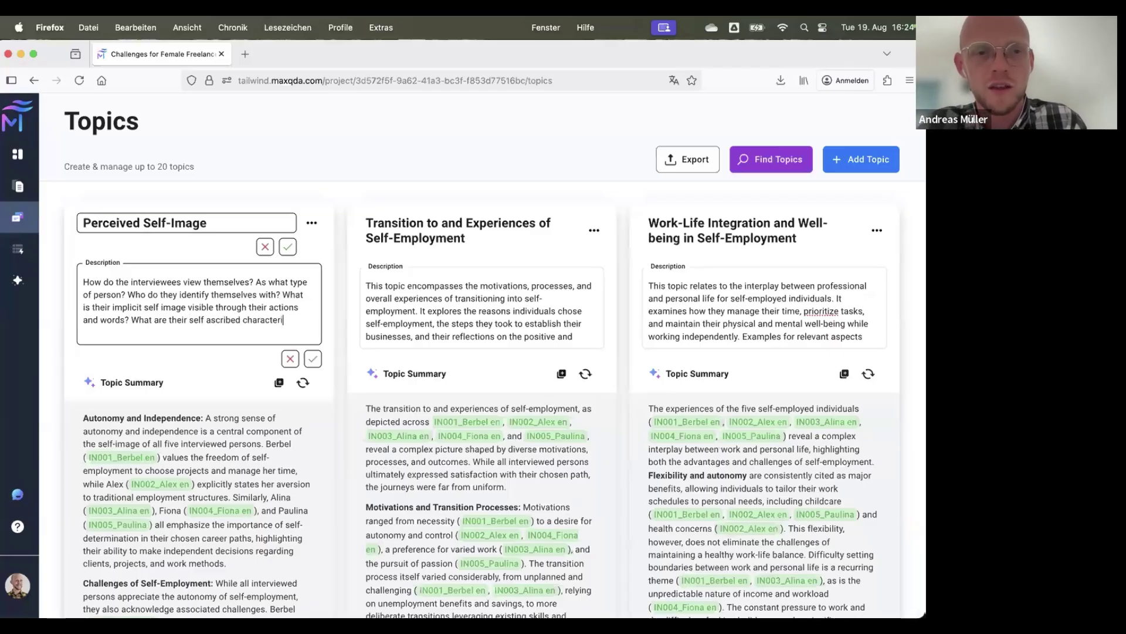
{"action": "type", "text": "ris"}
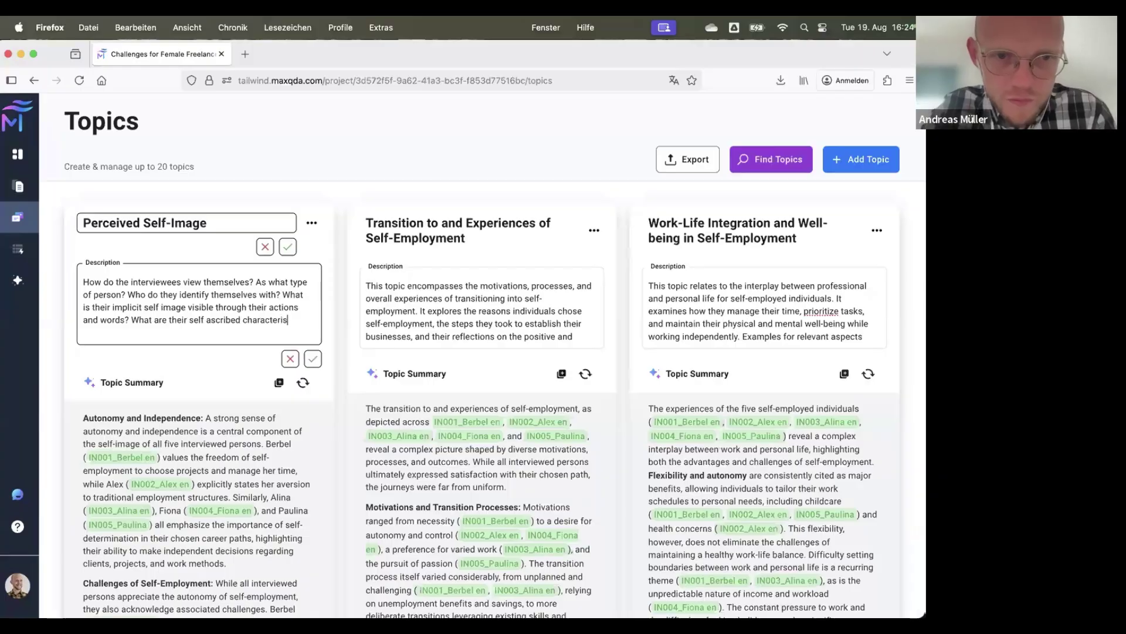
{"action": "type", "text": "tics and values?"}
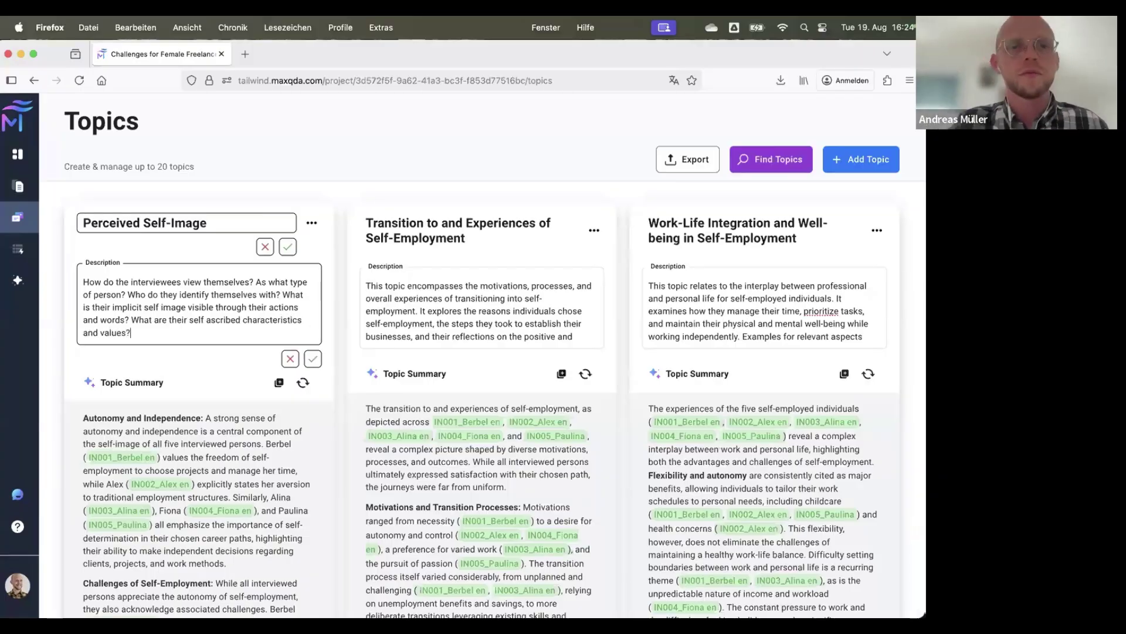
{"action": "left_click", "coordinate": [314, 360]}
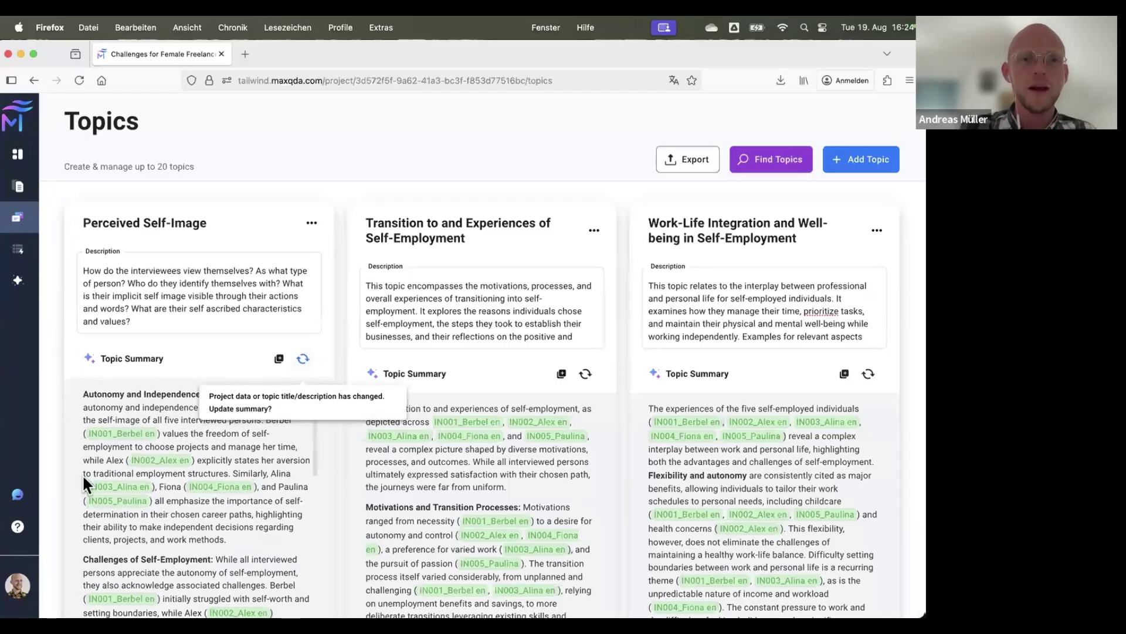
{"action": "left_click", "coordinate": [303, 359]}
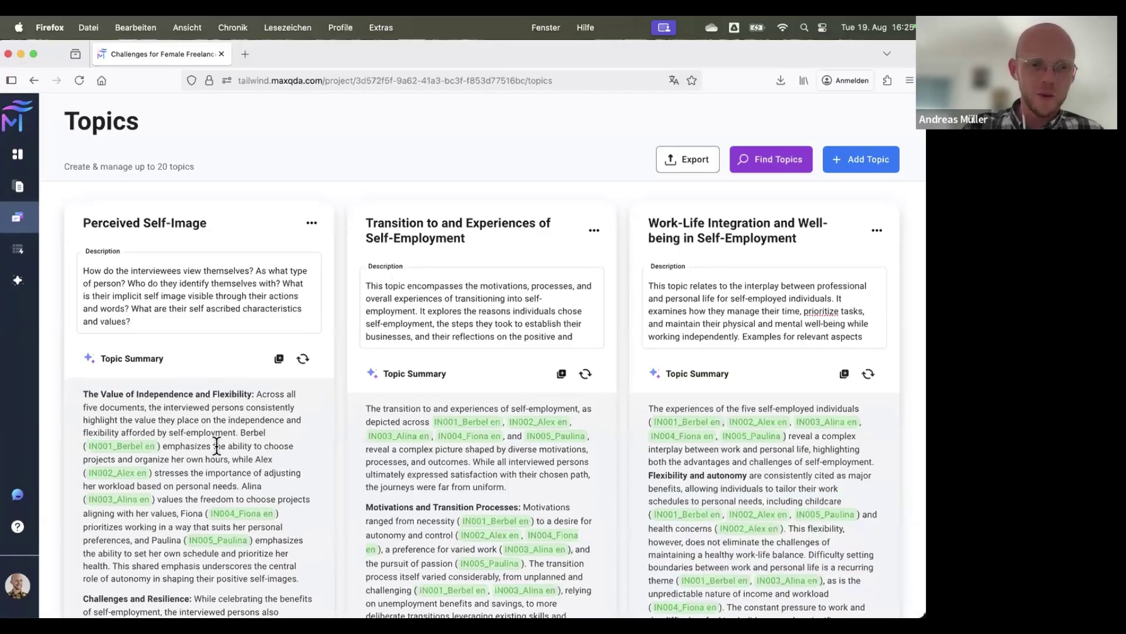
Step: Read through the regenerated Perceived Self-Image summary, from The Value of Independence and Flexibility to Unique Perspectives
{"action": "scroll", "coordinate": [217, 446], "scroll_direction": "down", "scroll_amount": 2}
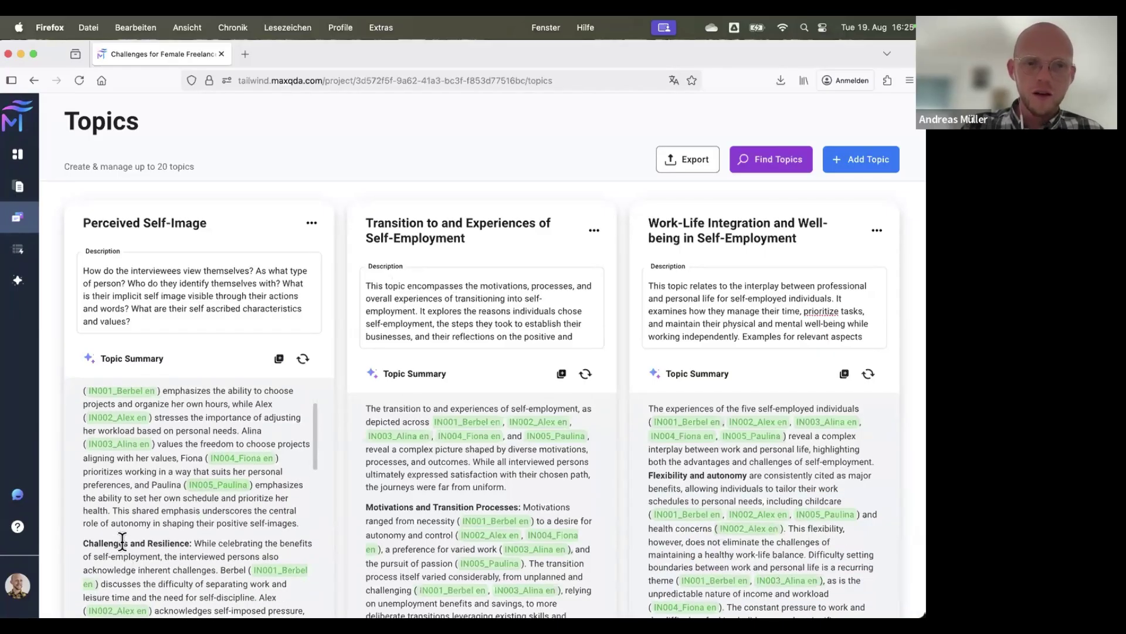
{"action": "scroll", "coordinate": [142, 498], "scroll_direction": "down", "scroll_amount": 1}
{"action": "scroll", "coordinate": [142, 498], "scroll_direction": "up", "scroll_amount": 2}
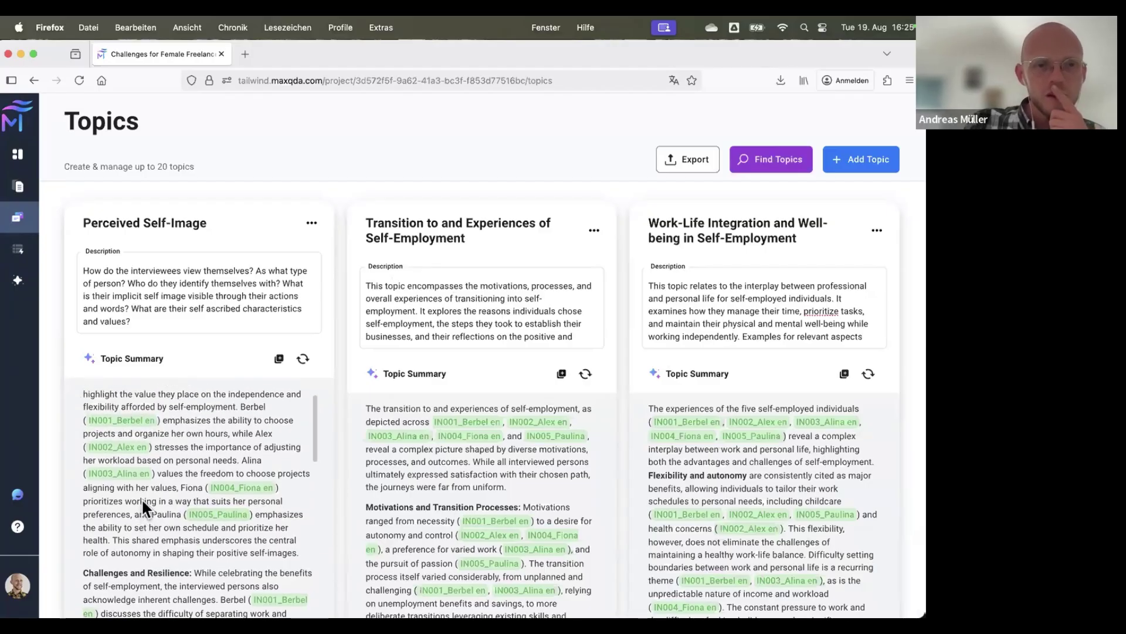
{"action": "scroll", "coordinate": [142, 498], "scroll_direction": "up", "scroll_amount": 2}
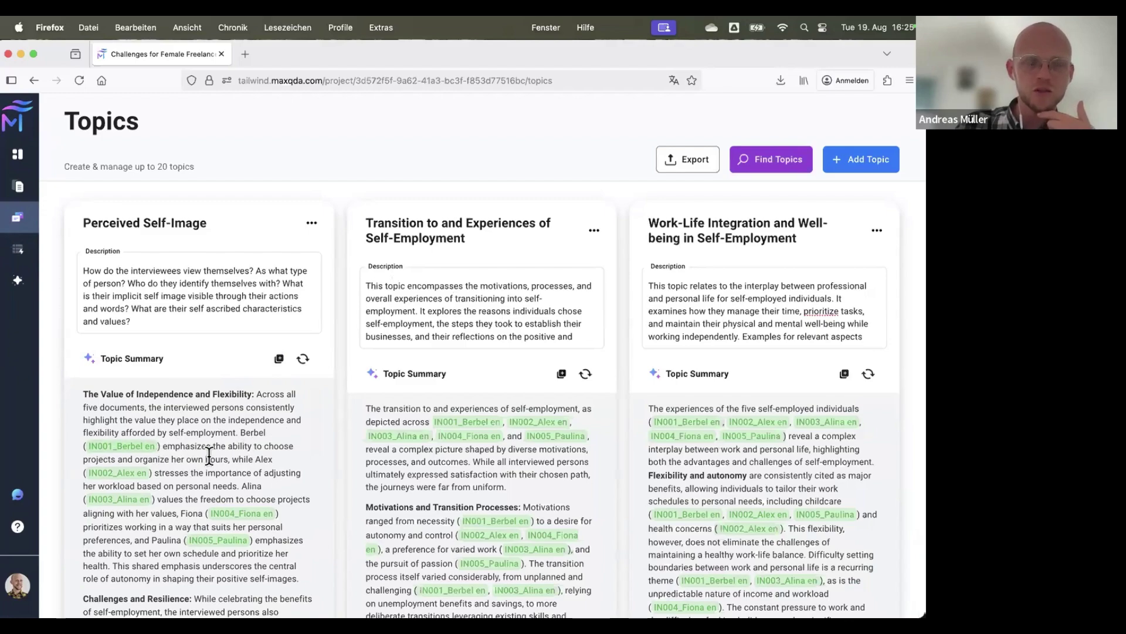
{"action": "scroll", "coordinate": [222, 459], "scroll_direction": "down", "scroll_amount": 1}
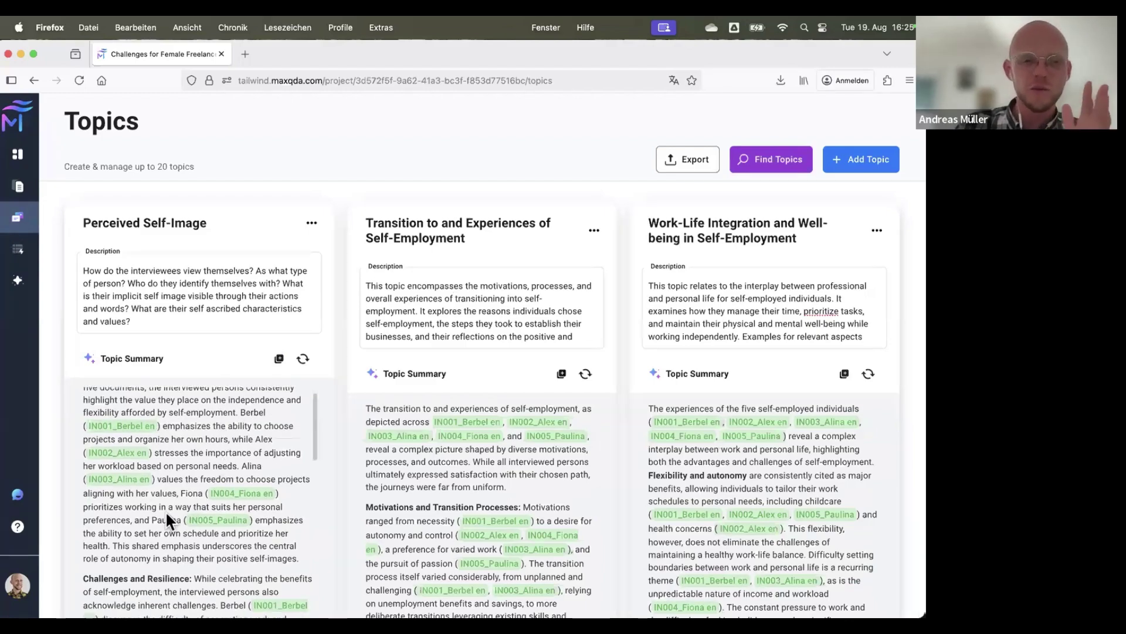
{"action": "scroll", "coordinate": [166, 511], "scroll_direction": "down", "scroll_amount": 5}
{"action": "scroll", "coordinate": [165, 510], "scroll_direction": "down", "scroll_amount": 10}
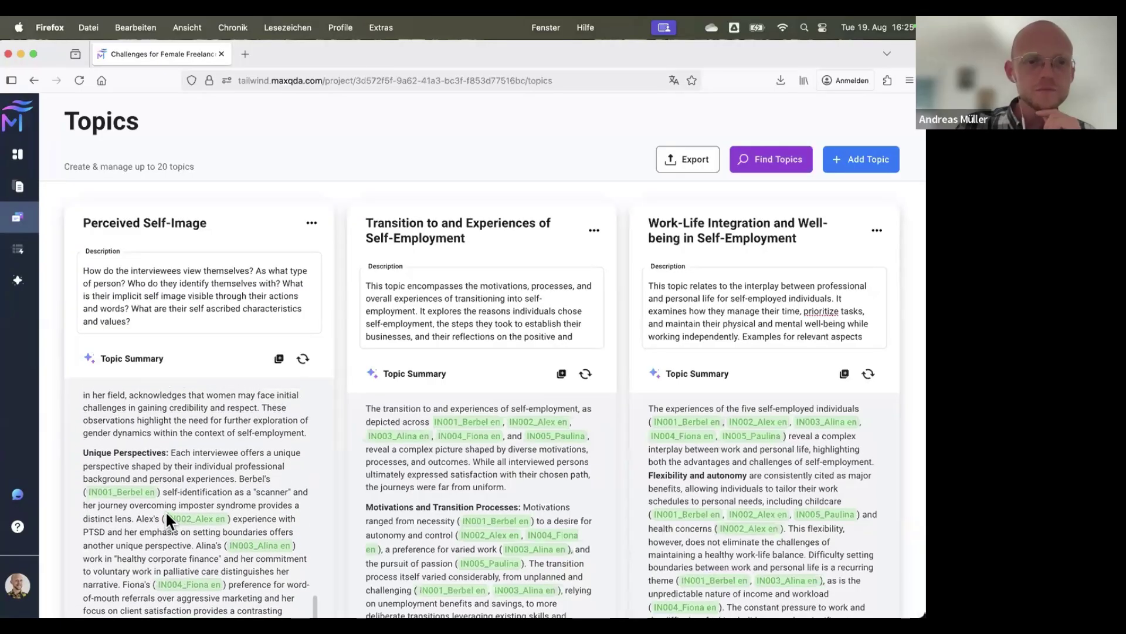
{"action": "scroll", "coordinate": [165, 511], "scroll_direction": "up", "scroll_amount": 15}
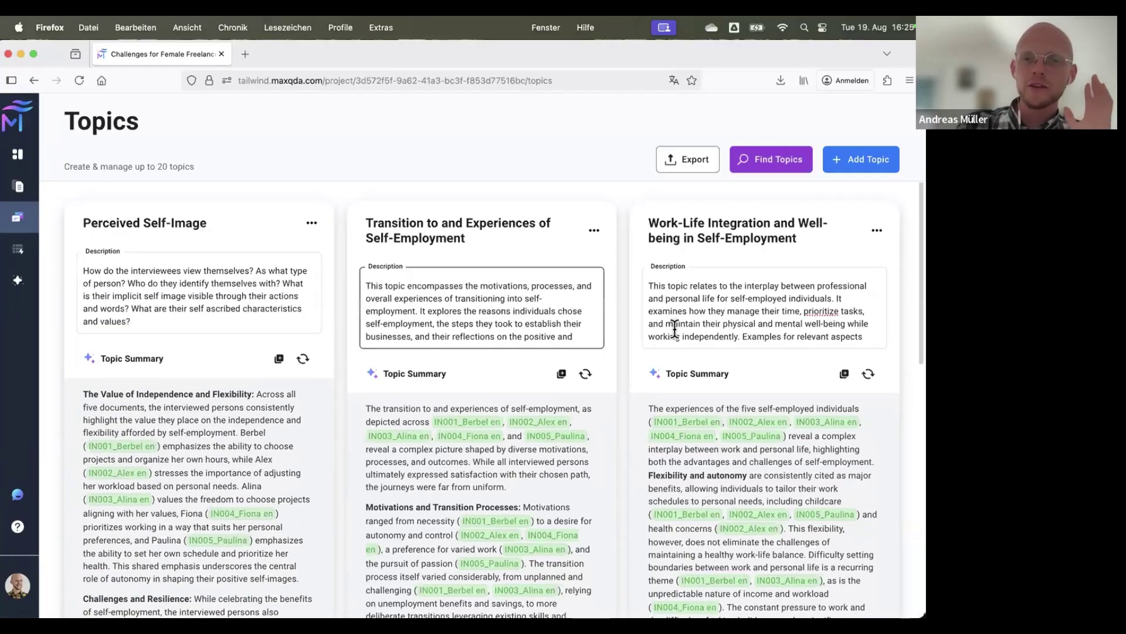
{"action": "scroll", "coordinate": [675, 329], "scroll_direction": "down", "scroll_amount": 1}
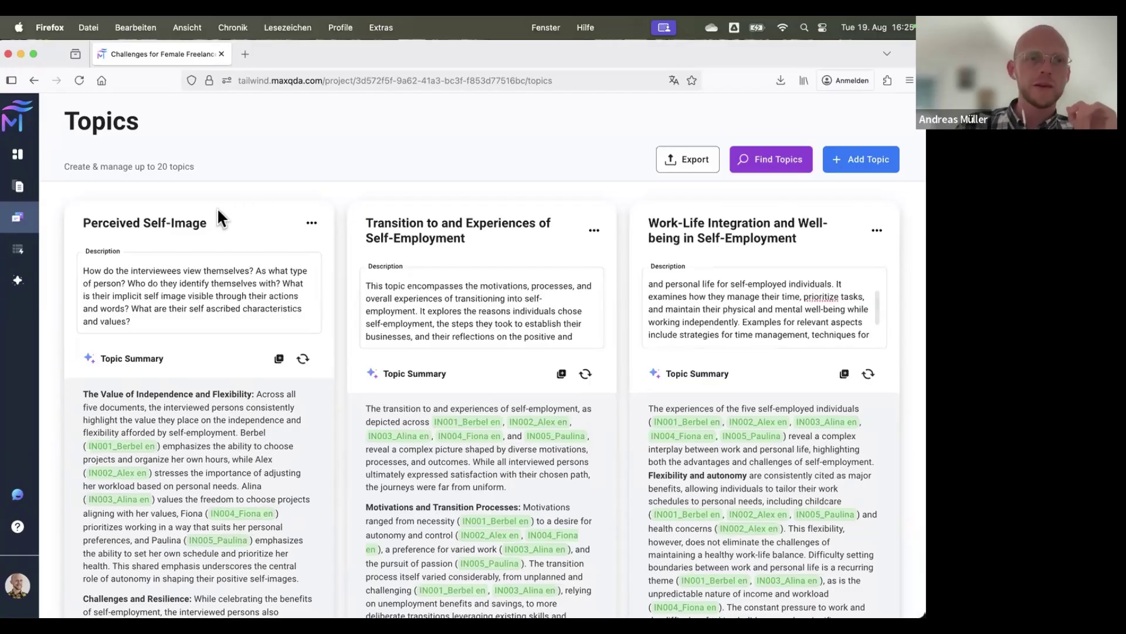
Step: Create a new summary table and add interviews IN001, IN002 and IN003 as its data
{"action": "left_click", "coordinate": [18, 253]}
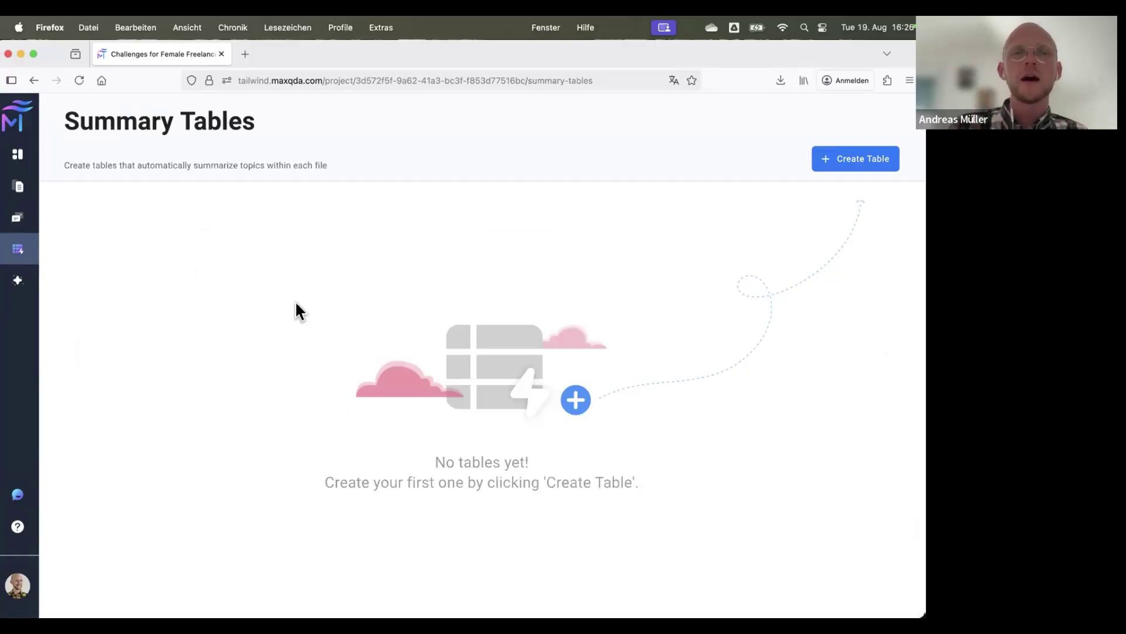
{"action": "left_click", "coordinate": [861, 159]}
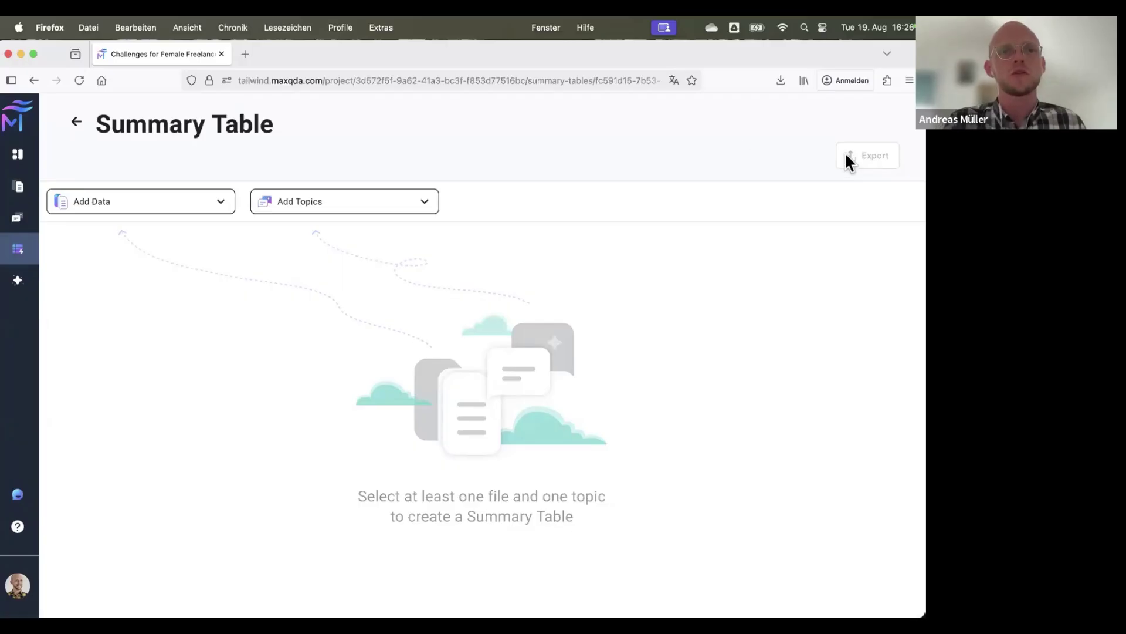
{"action": "left_click", "coordinate": [219, 206]}
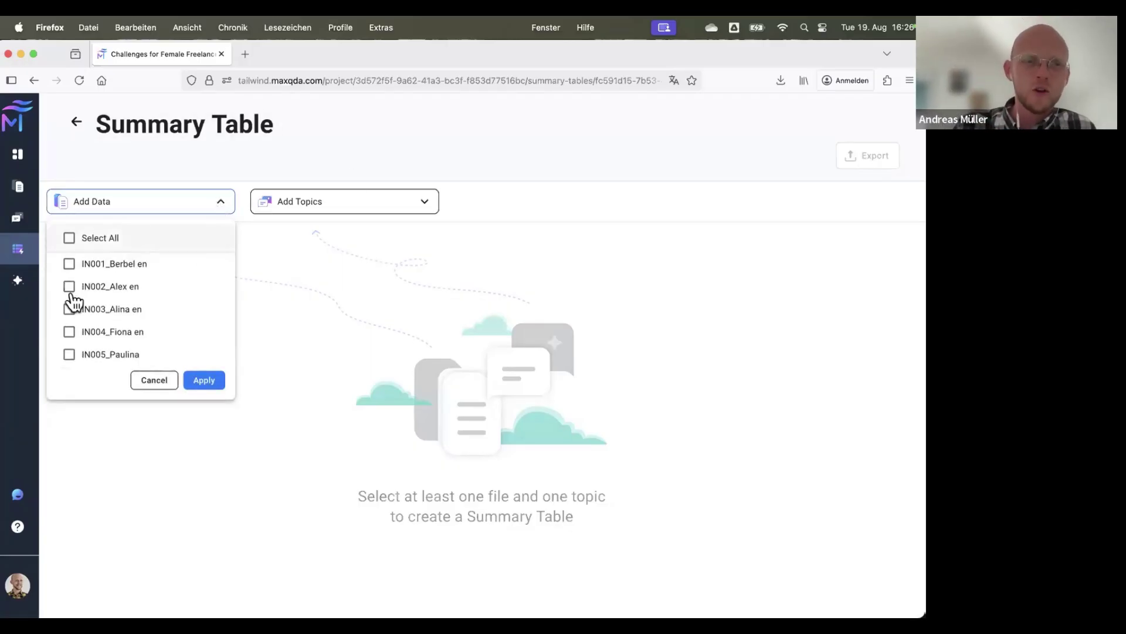
{"action": "left_click", "coordinate": [69, 266]}
{"action": "left_click", "coordinate": [69, 286]}
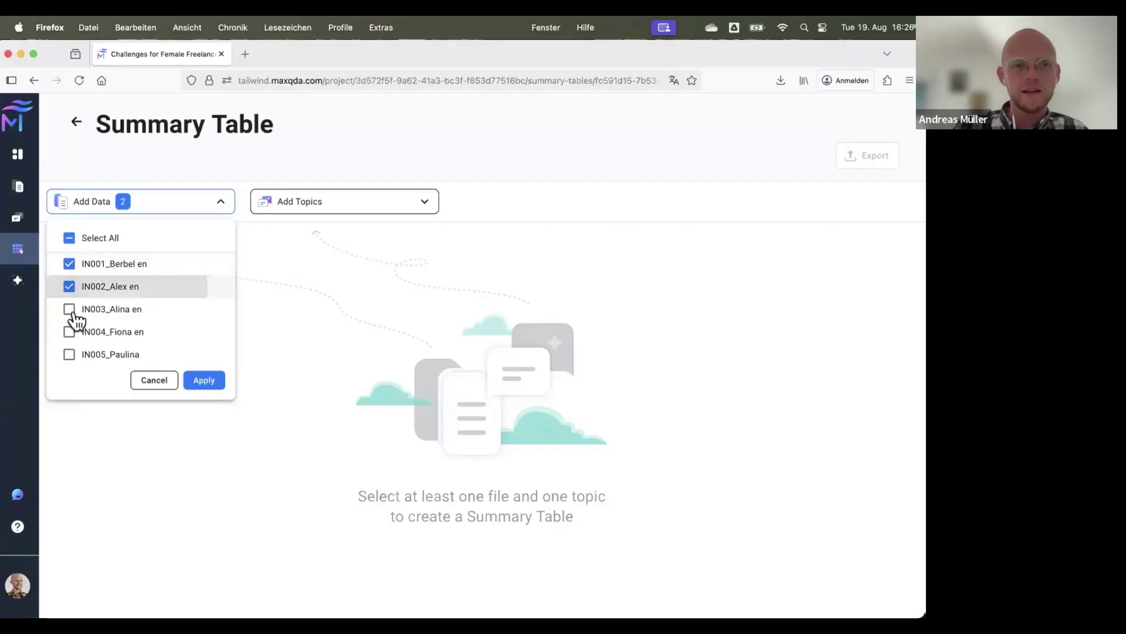
{"action": "left_click", "coordinate": [69, 309]}
{"action": "left_click", "coordinate": [210, 387]}
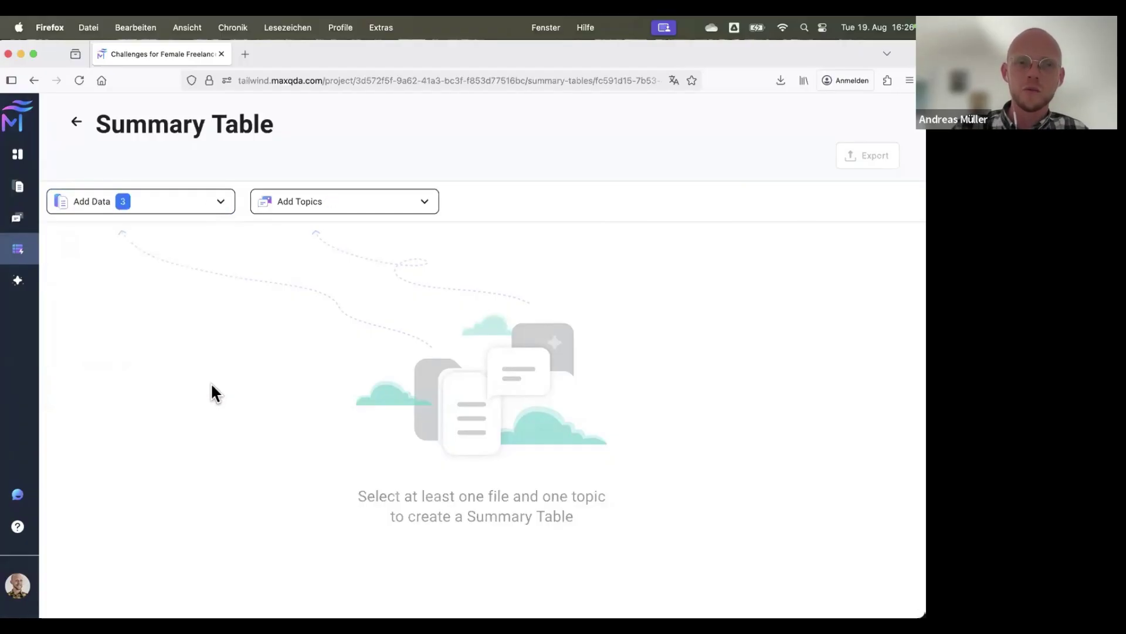
Step: Add the topics Perceived Self-Image, Gender and Self-Employment, and Transition to and Experiences of Self-Employment to the summary table
{"action": "left_click", "coordinate": [341, 198]}
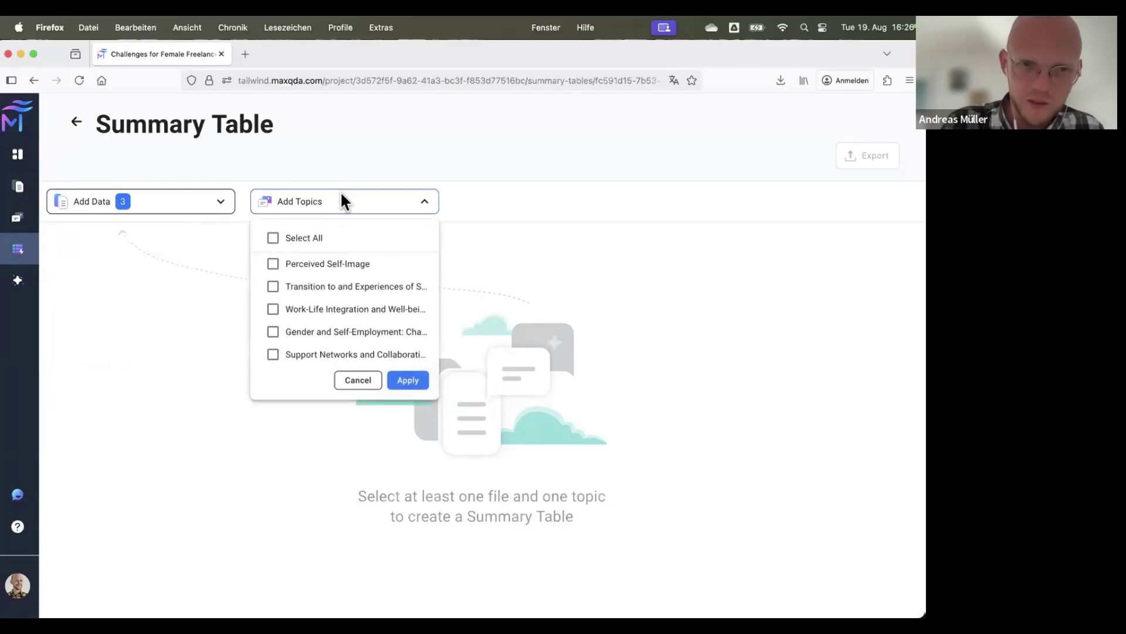
{"action": "left_click", "coordinate": [274, 264]}
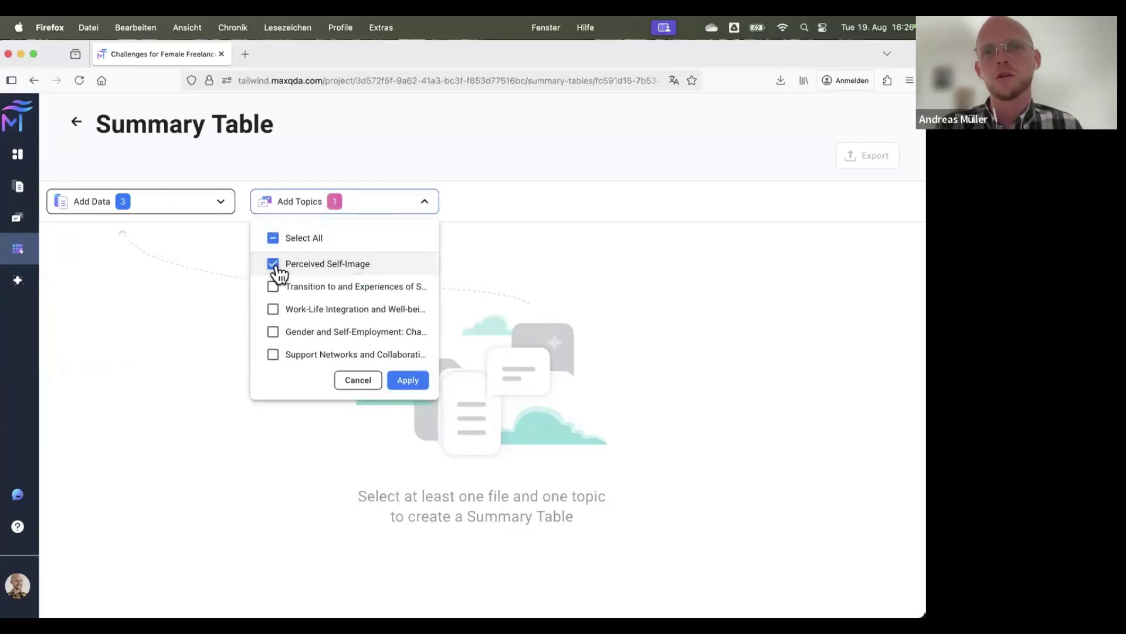
{"action": "left_click", "coordinate": [274, 335]}
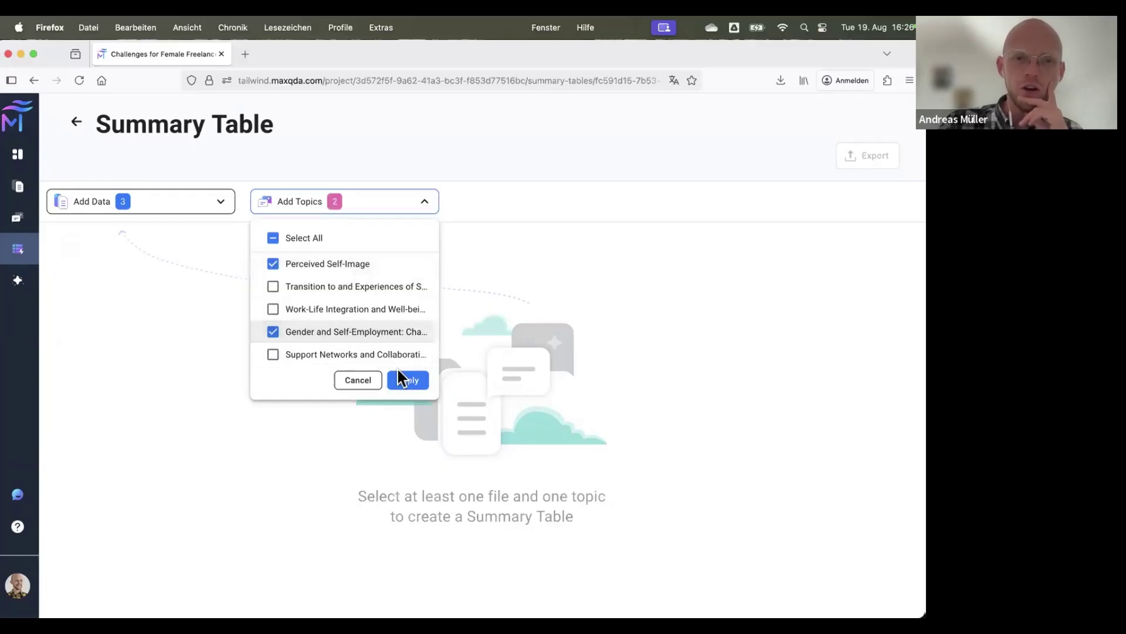
{"action": "left_click", "coordinate": [274, 288]}
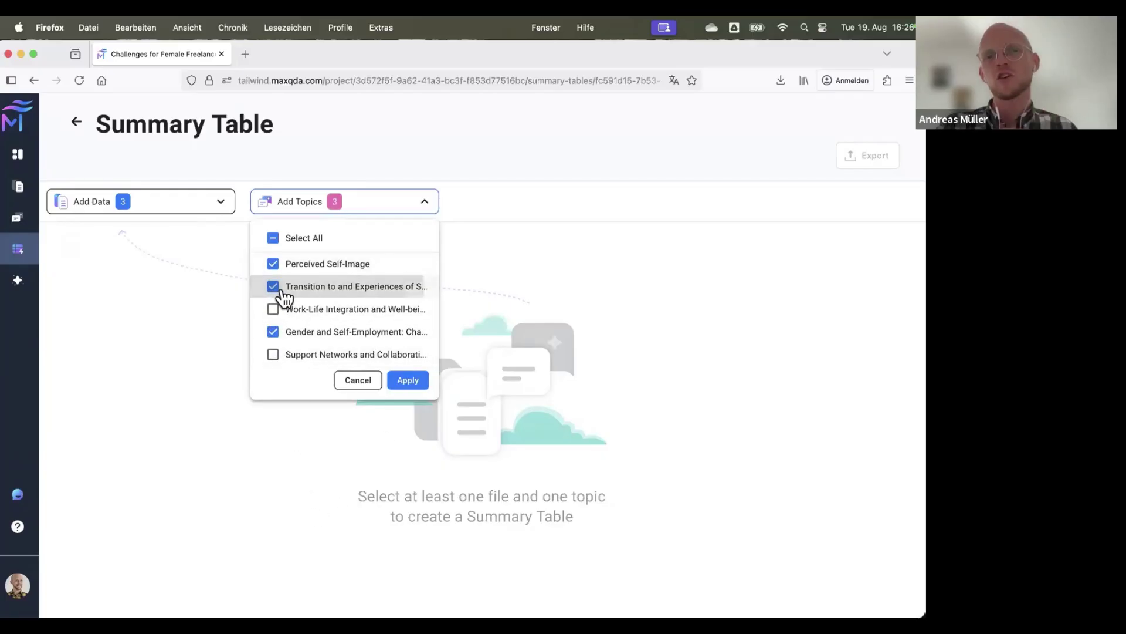
{"action": "left_click", "coordinate": [409, 380]}
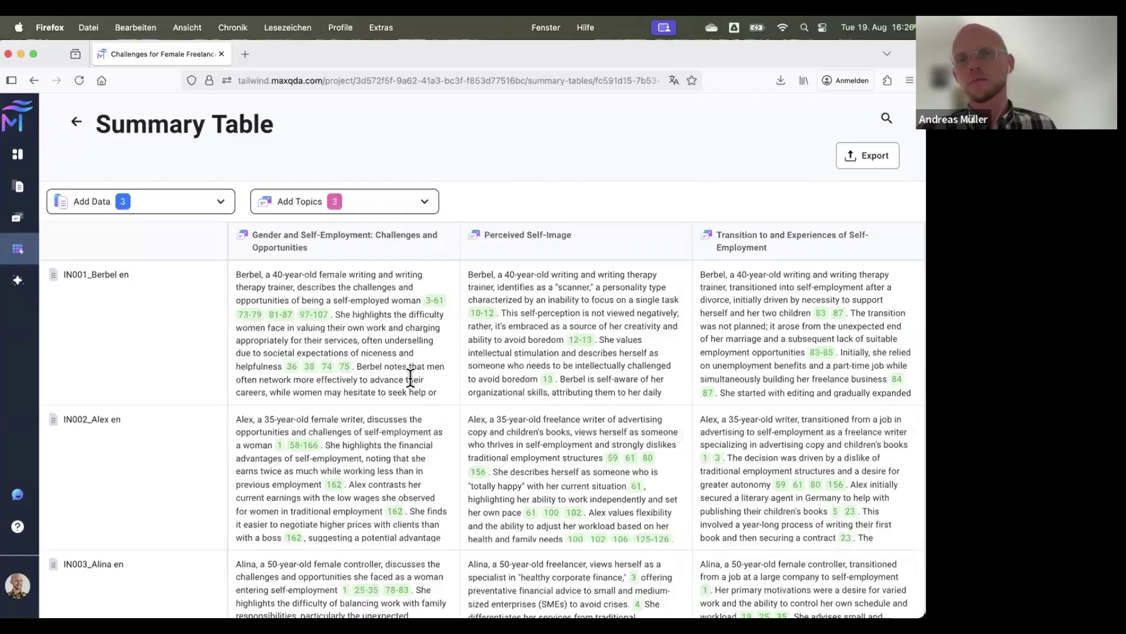
Step: Read the Gender and Self-Employment summary for interview IN001 in the summary table
{"action": "scroll", "coordinate": [411, 376], "scroll_direction": "down", "scroll_amount": 5}
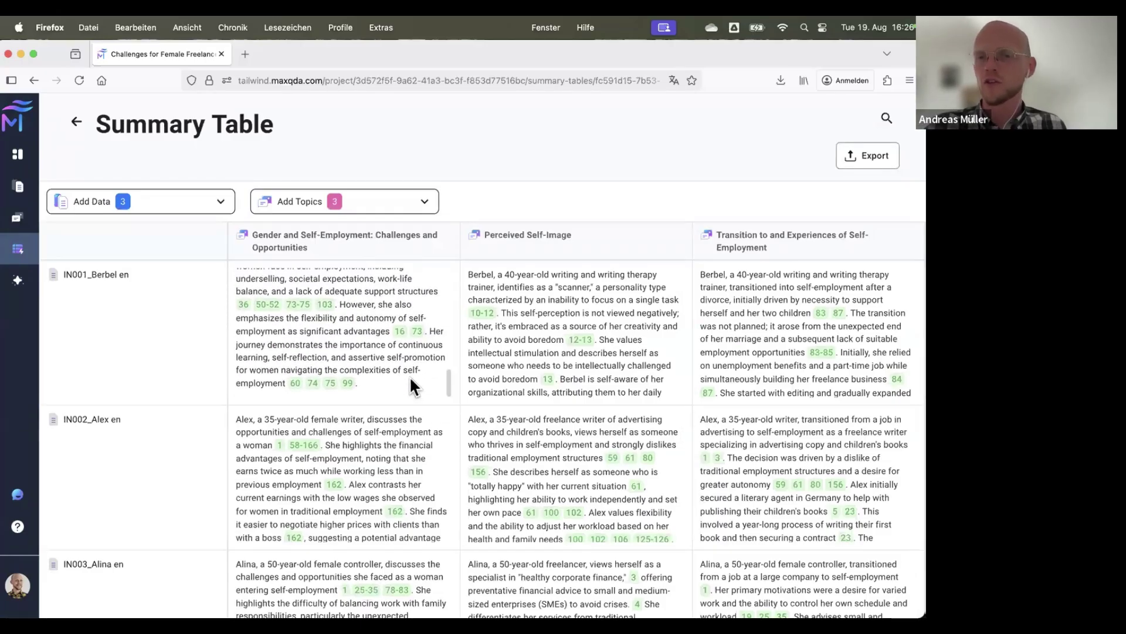
{"action": "scroll", "coordinate": [410, 376], "scroll_direction": "up", "scroll_amount": 5}
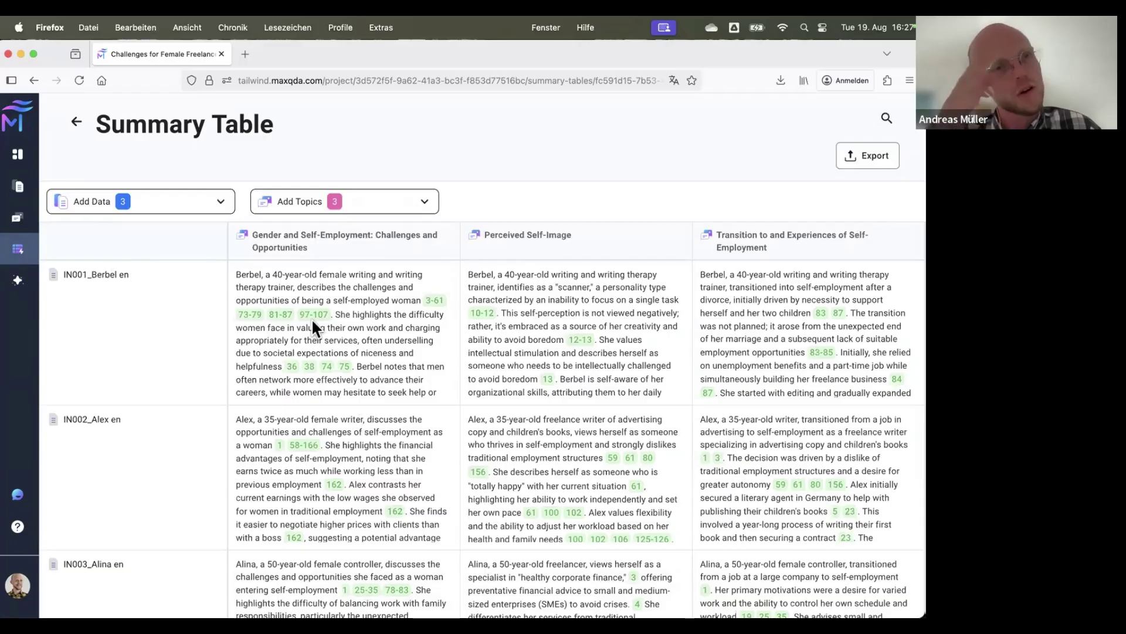
{"action": "scroll", "coordinate": [310, 376], "scroll_direction": "down", "scroll_amount": 2}
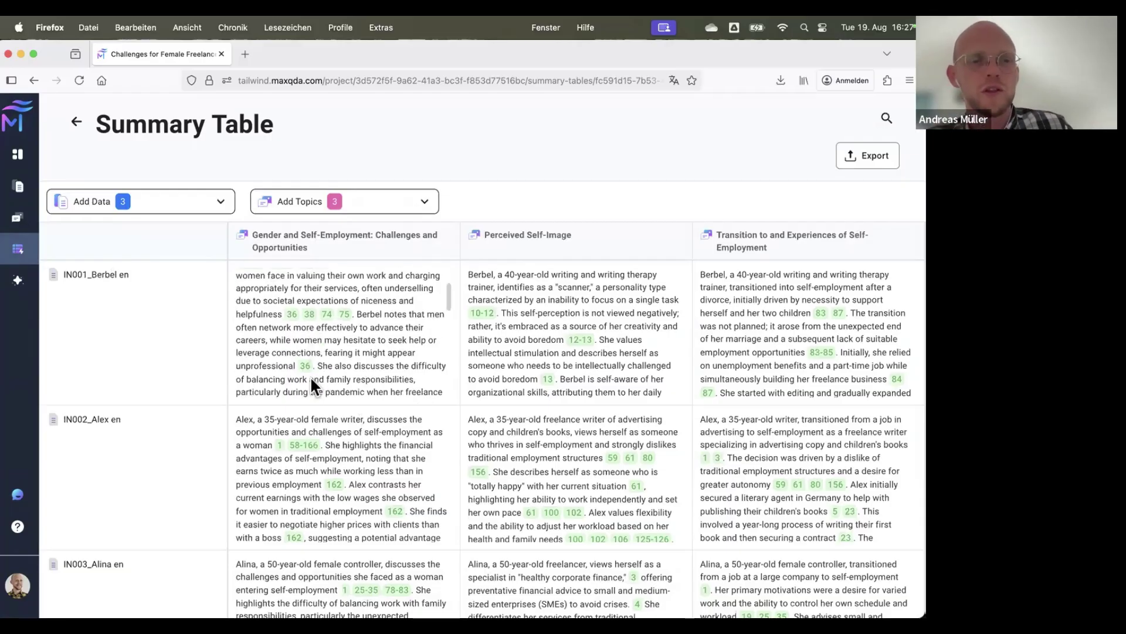
{"action": "scroll", "coordinate": [311, 377], "scroll_direction": "up", "scroll_amount": 2}
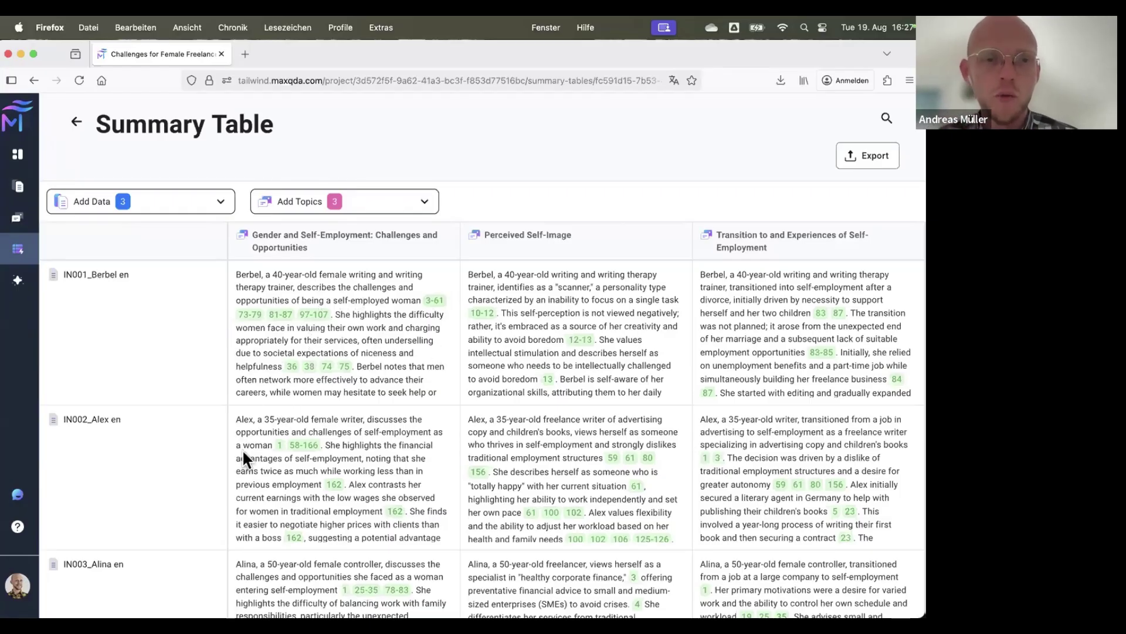
{"action": "scroll", "coordinate": [369, 341], "scroll_direction": "down", "scroll_amount": 1}
{"action": "scroll", "coordinate": [369, 340], "scroll_direction": "down", "scroll_amount": 5}
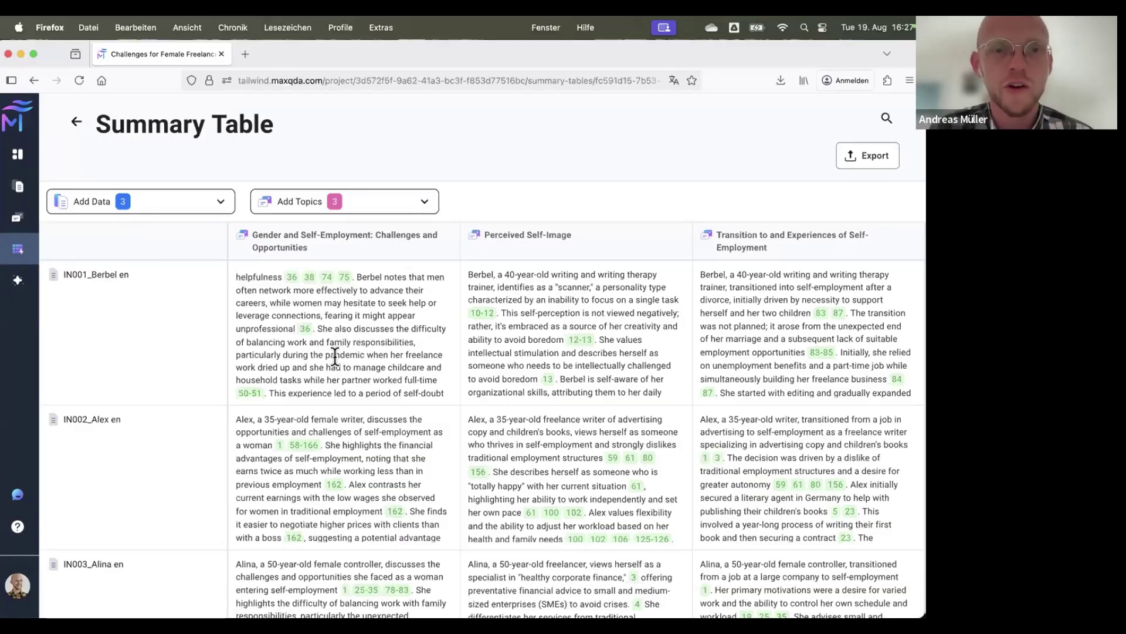
{"action": "scroll", "coordinate": [376, 373], "scroll_direction": "up", "scroll_amount": 3}
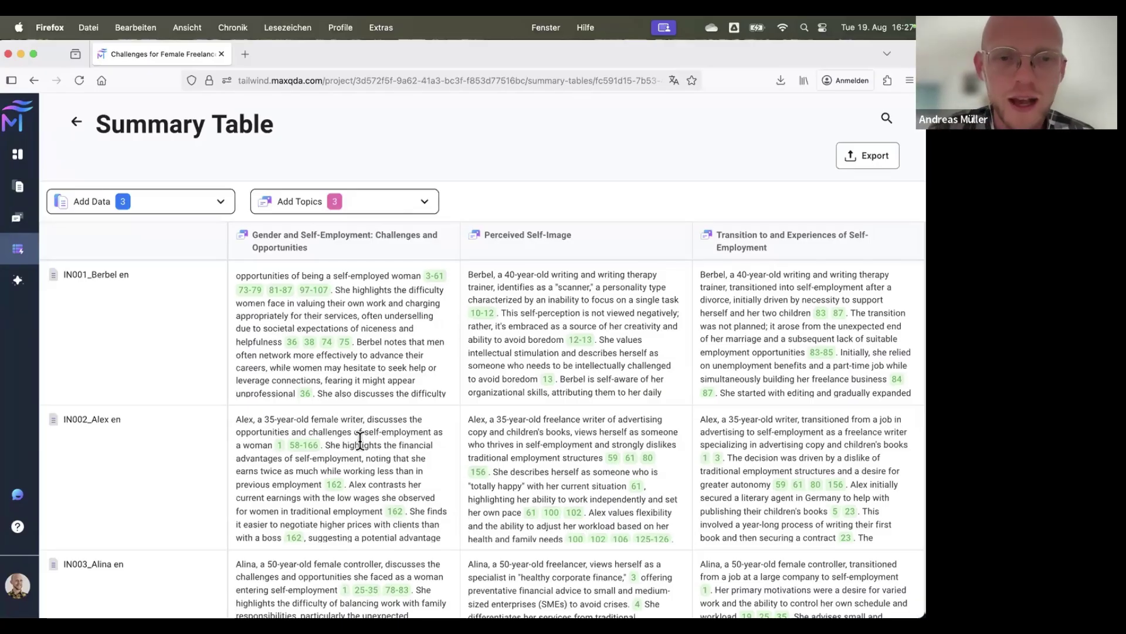
Step: Examine interview IN002's Gender and Self-Employment summary and move on to the IN003 row of the table
{"action": "scroll", "coordinate": [411, 444], "scroll_direction": "down", "scroll_amount": 1}
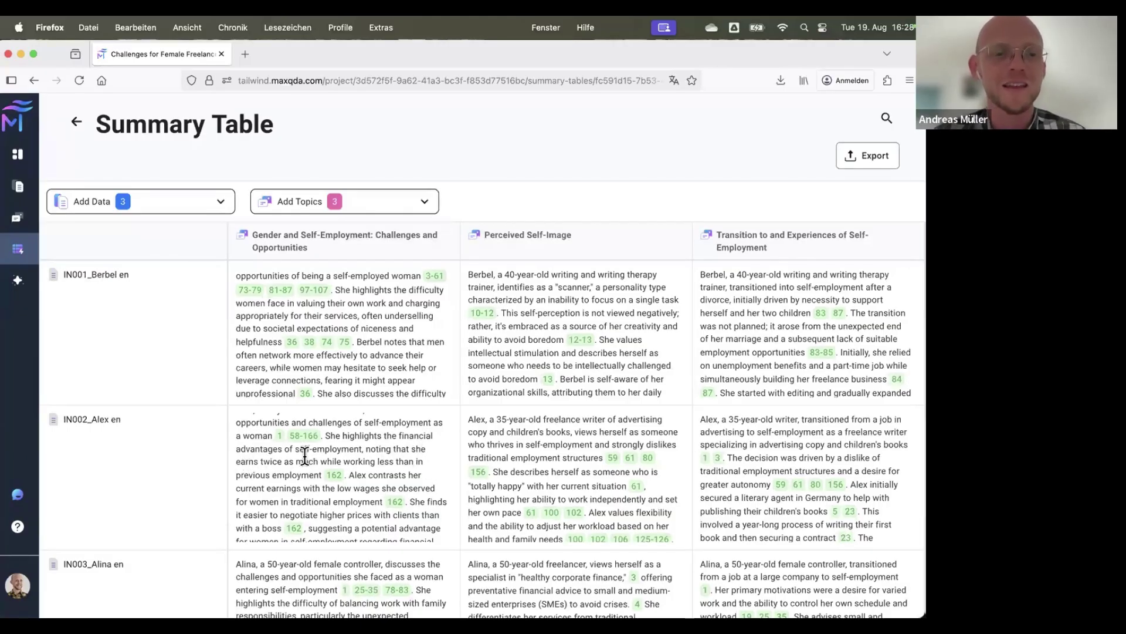
{"action": "scroll", "coordinate": [332, 474], "scroll_direction": "down", "scroll_amount": 1}
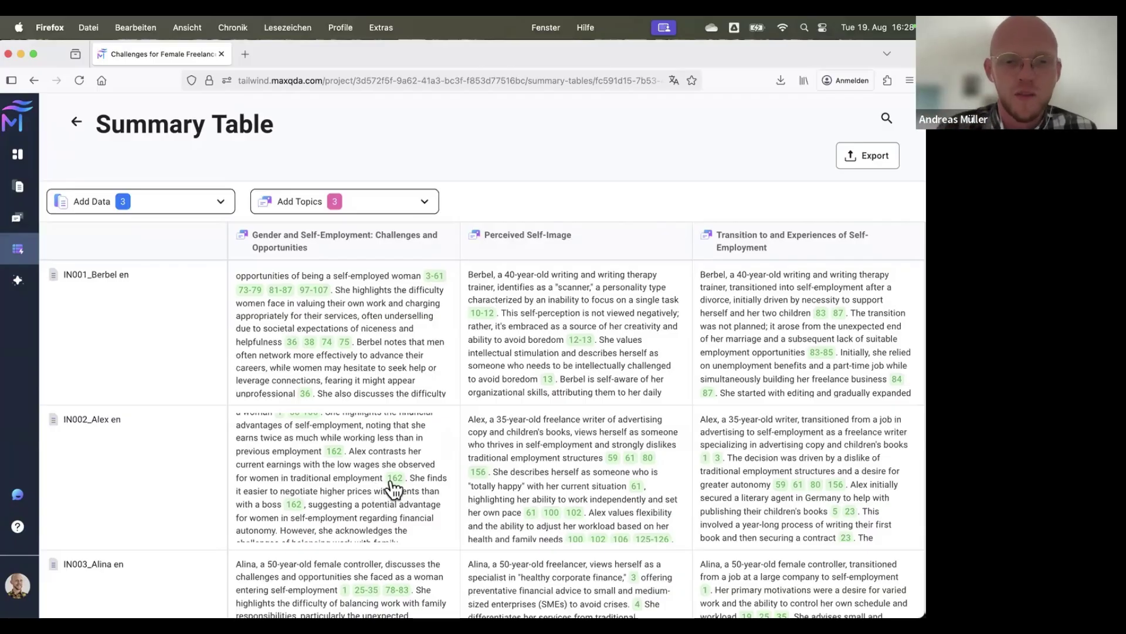
{"action": "scroll", "coordinate": [303, 506], "scroll_direction": "down", "scroll_amount": 1}
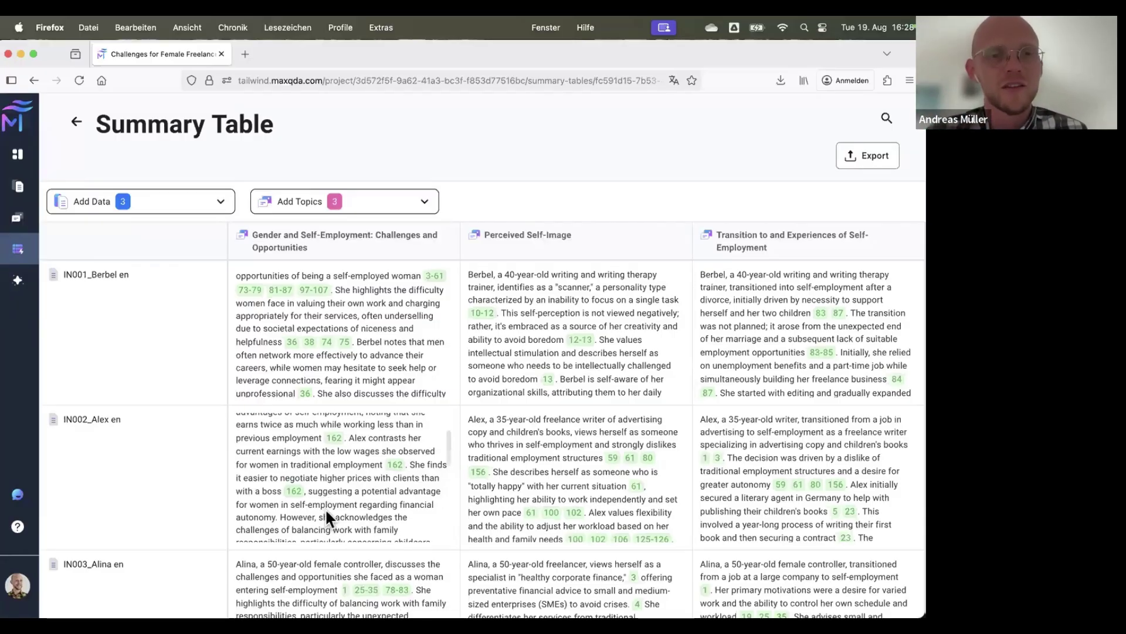
{"action": "scroll", "coordinate": [325, 508], "scroll_direction": "down", "scroll_amount": 1}
{"action": "scroll", "coordinate": [145, 511], "scroll_direction": "down", "scroll_amount": 2}
{"action": "scroll", "coordinate": [146, 514], "scroll_direction": "down", "scroll_amount": 1}
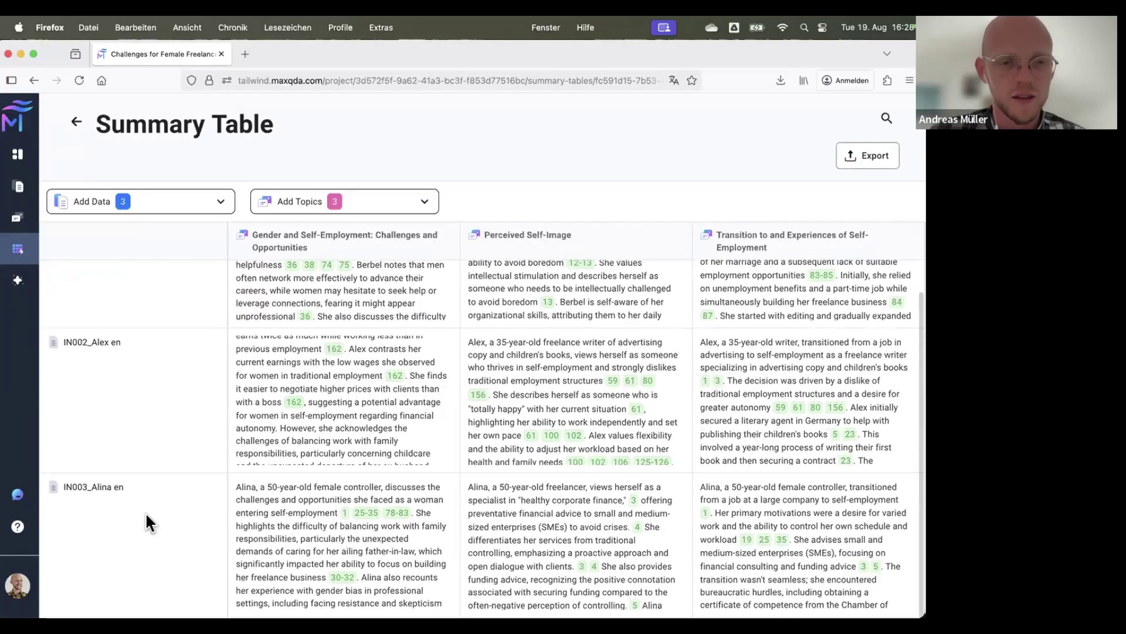
Step: Read interview IN003's Gender and Self-Employment summary and return to the IN001 row of the summary table
{"action": "scroll", "coordinate": [335, 518], "scroll_direction": "down", "scroll_amount": 2}
{"action": "scroll", "coordinate": [323, 525], "scroll_direction": "up", "scroll_amount": 2}
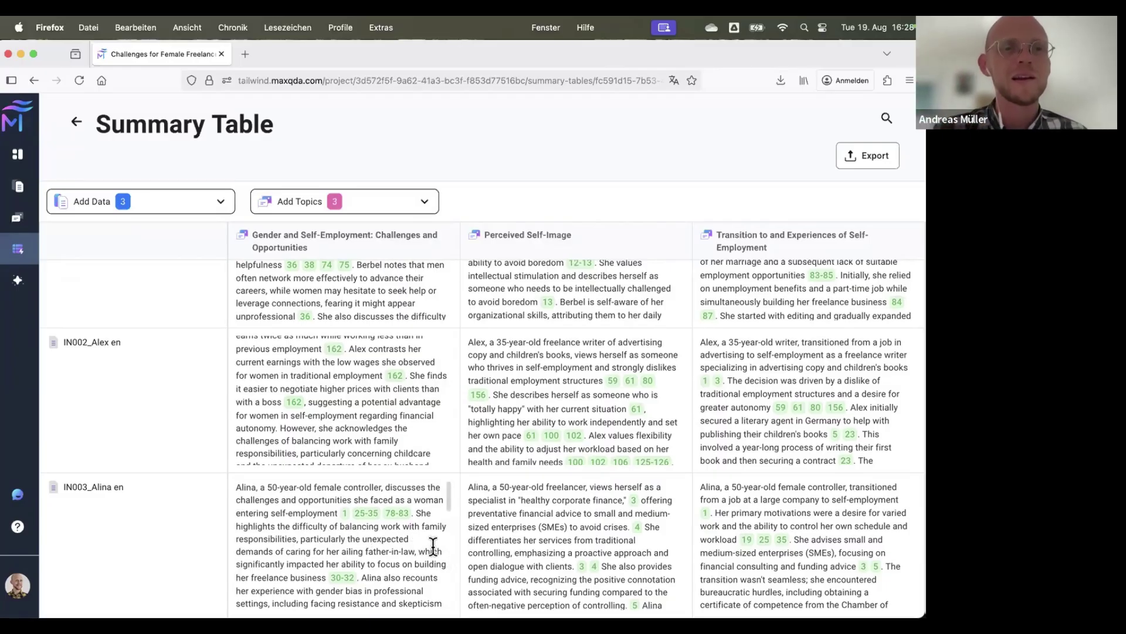
{"action": "scroll", "coordinate": [367, 462], "scroll_direction": "up", "scroll_amount": 2}
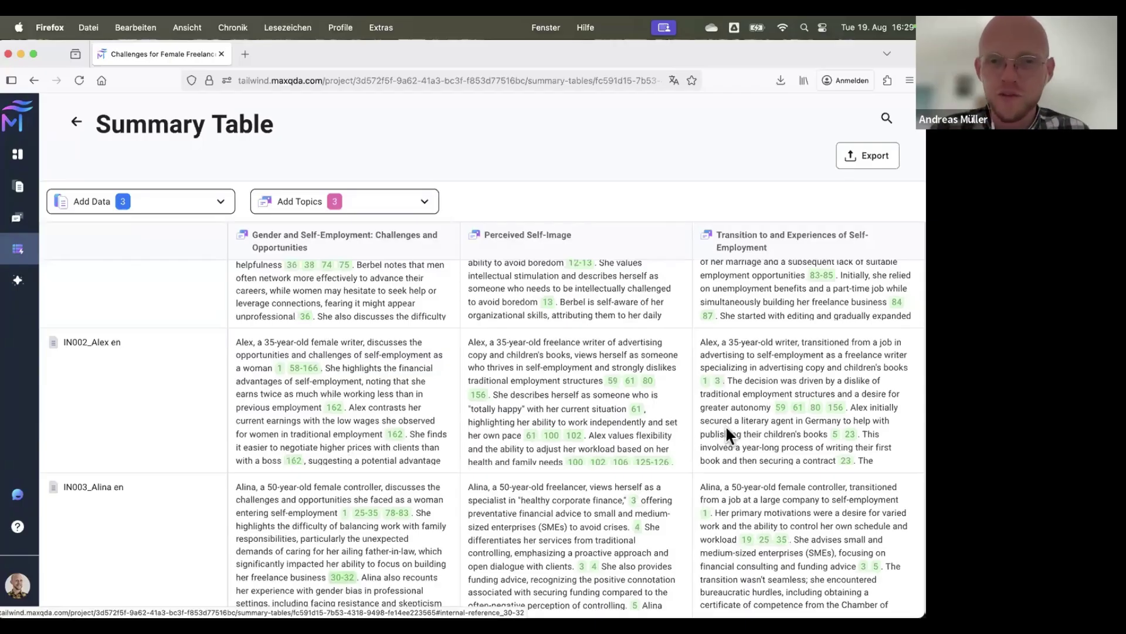
{"action": "scroll", "coordinate": [560, 382], "scroll_direction": "up", "scroll_amount": 3}
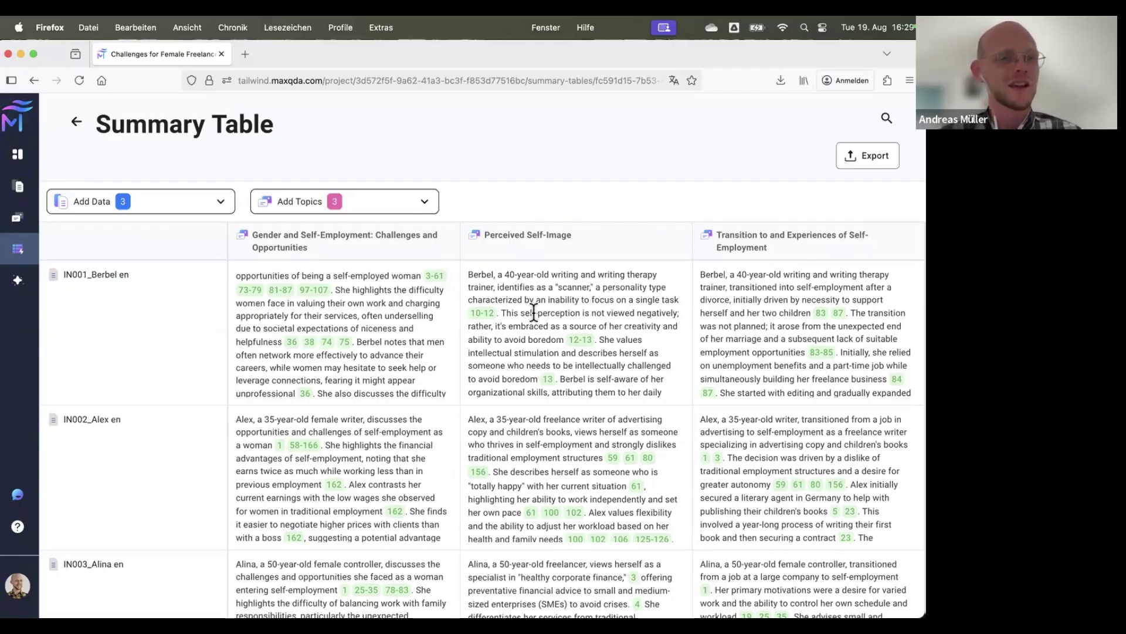
Step: Check the source passage behind reference 10-12 in interview IN001's Perceived Self-Image summary and read the rest of that summary
{"action": "left_click", "coordinate": [479, 314]}
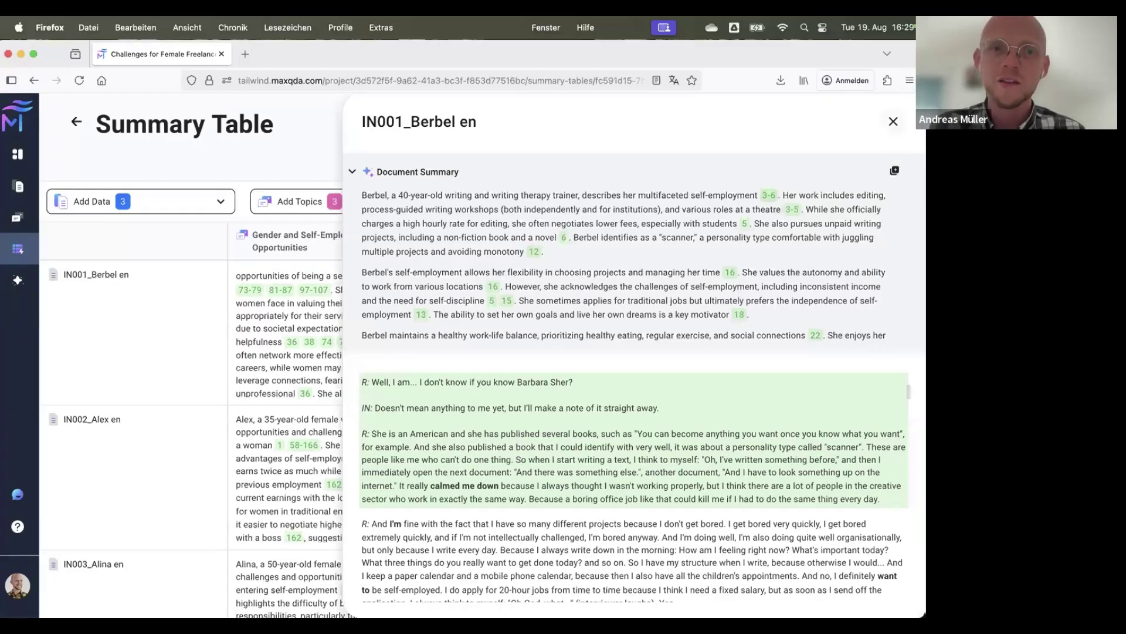
{"action": "left_click", "coordinate": [894, 122]}
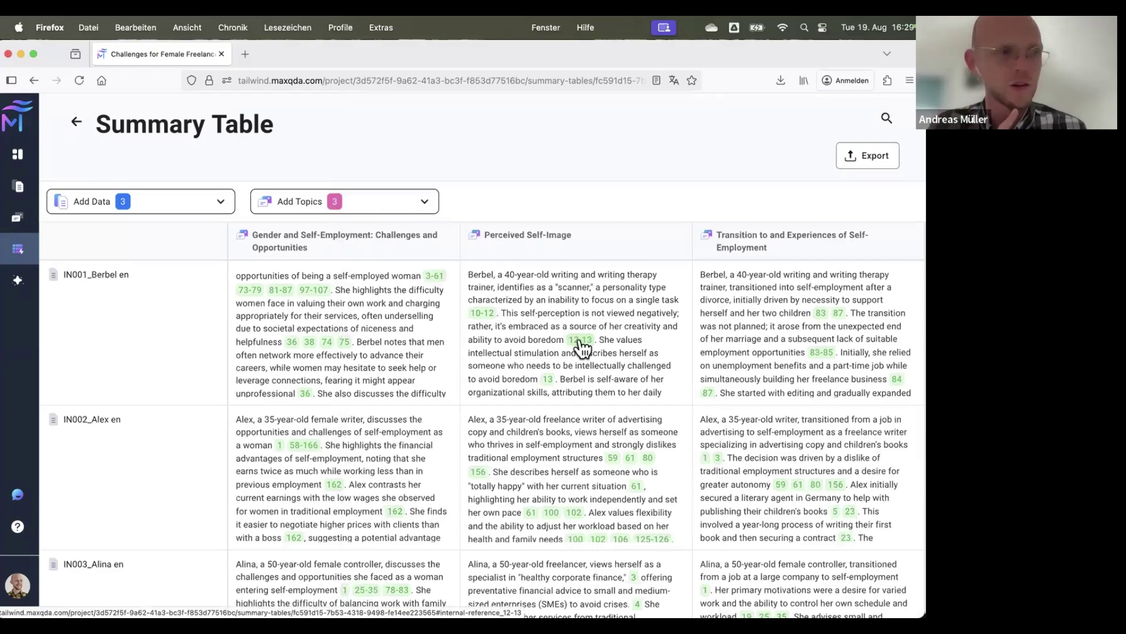
{"action": "scroll", "coordinate": [617, 409], "scroll_direction": "down", "scroll_amount": 1}
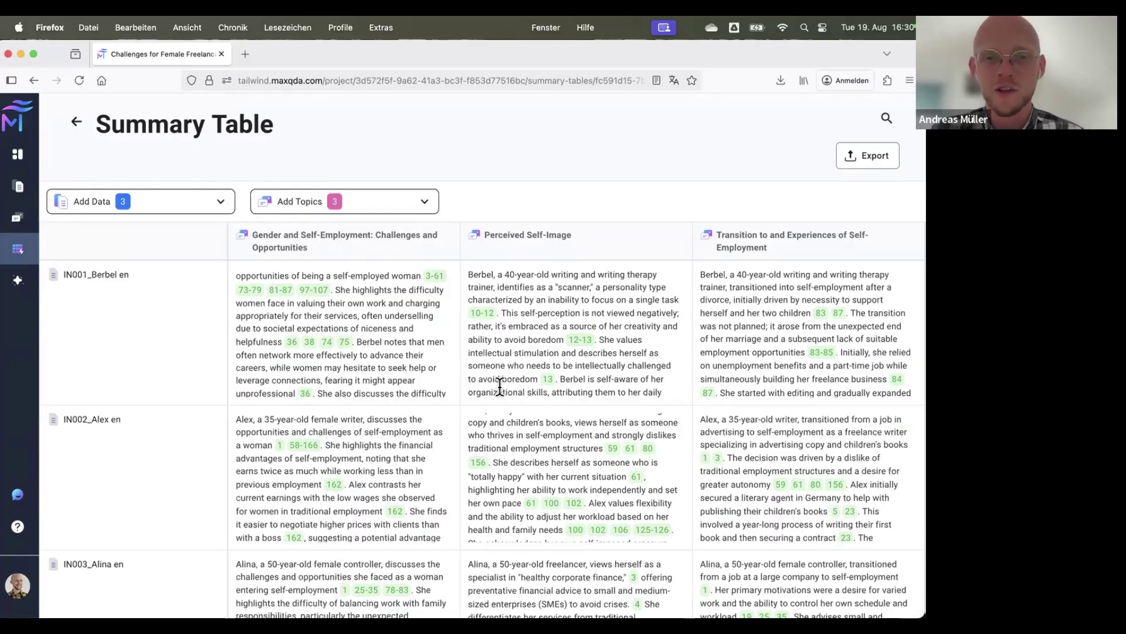
{"action": "scroll", "coordinate": [637, 376], "scroll_direction": "down", "scroll_amount": 1}
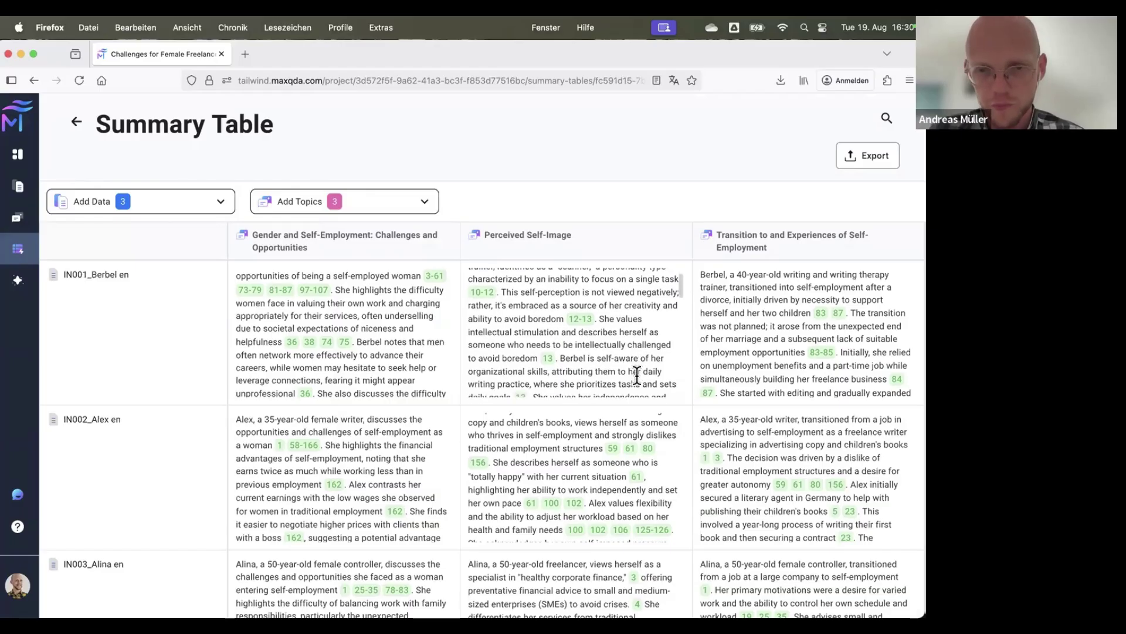
{"action": "scroll", "coordinate": [637, 373], "scroll_direction": "down", "scroll_amount": 5}
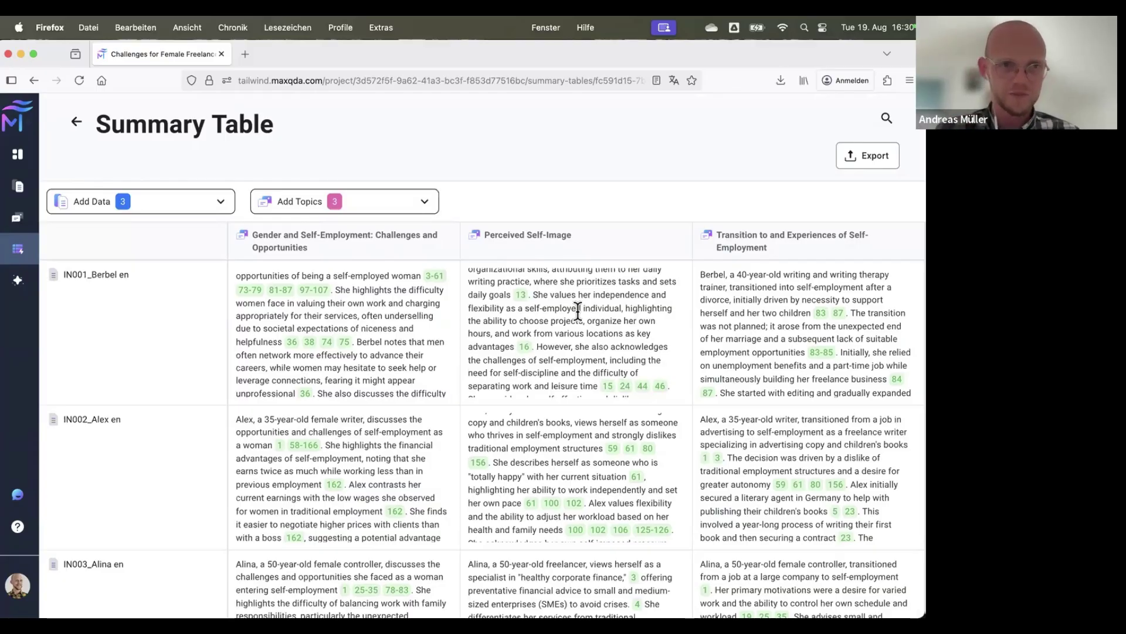
{"action": "scroll", "coordinate": [578, 310], "scroll_direction": "down", "scroll_amount": 1}
{"action": "scroll", "coordinate": [545, 470], "scroll_direction": "up", "scroll_amount": 1}
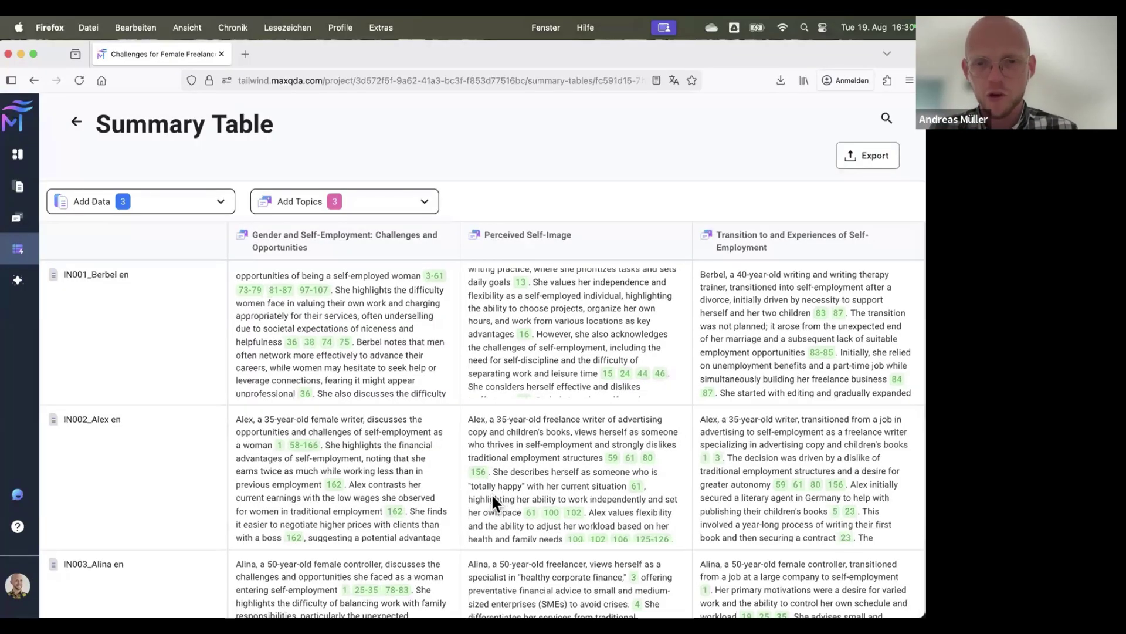
Step: Read interview IN002's Perceived Self-Image summary through to its end
{"action": "scroll", "coordinate": [482, 504], "scroll_direction": "down", "scroll_amount": 2}
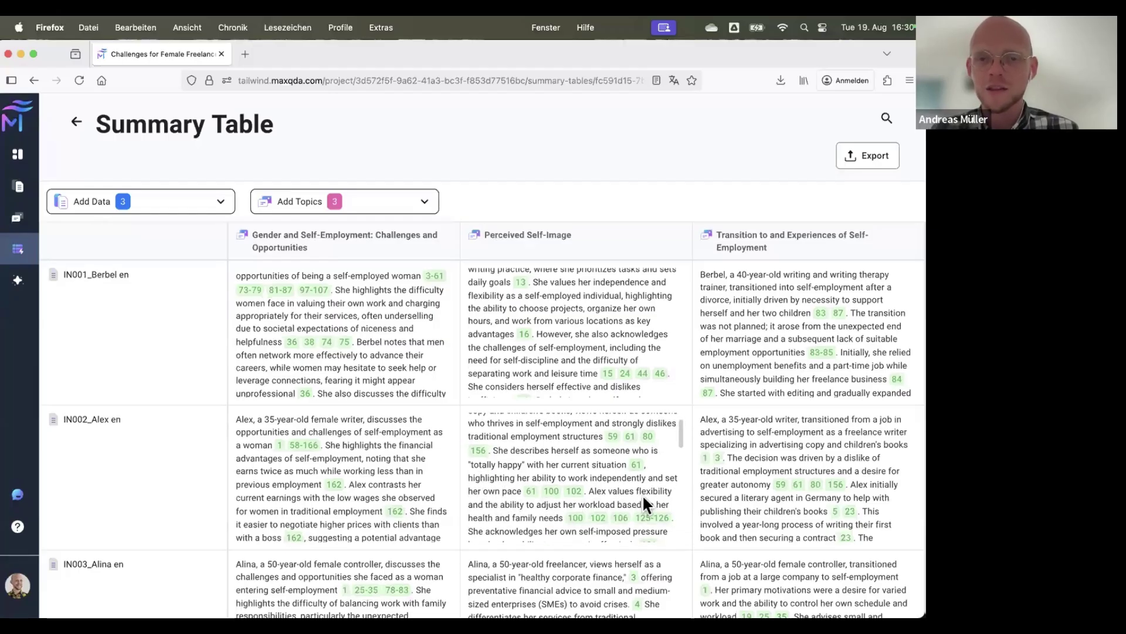
{"action": "scroll", "coordinate": [642, 503], "scroll_direction": "down", "scroll_amount": 4}
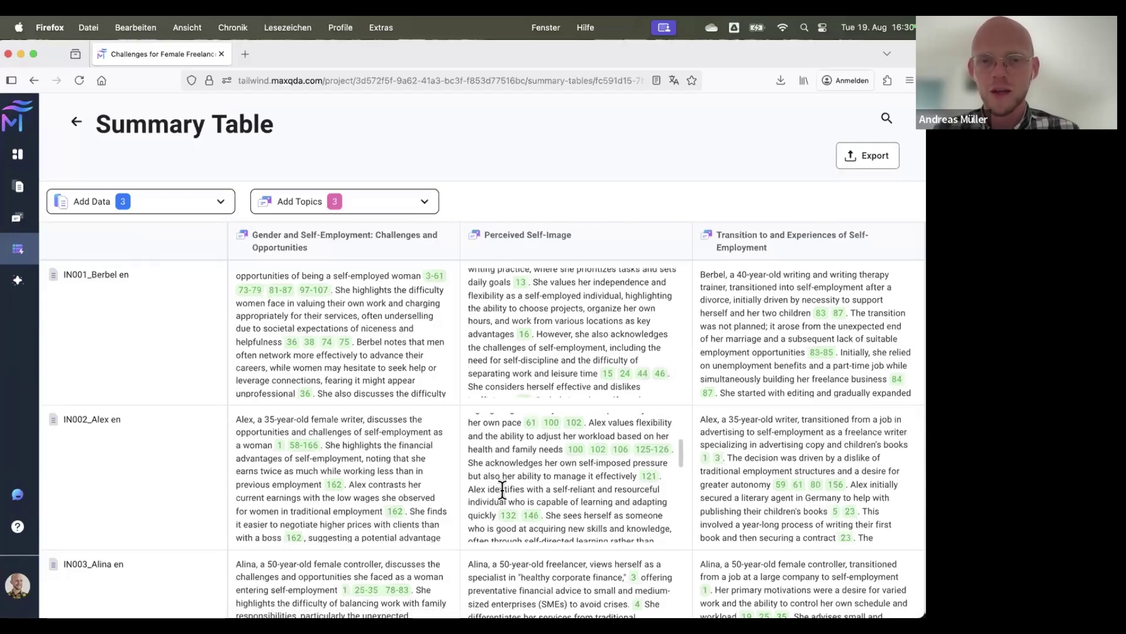
{"action": "scroll", "coordinate": [501, 489], "scroll_direction": "down", "scroll_amount": 2}
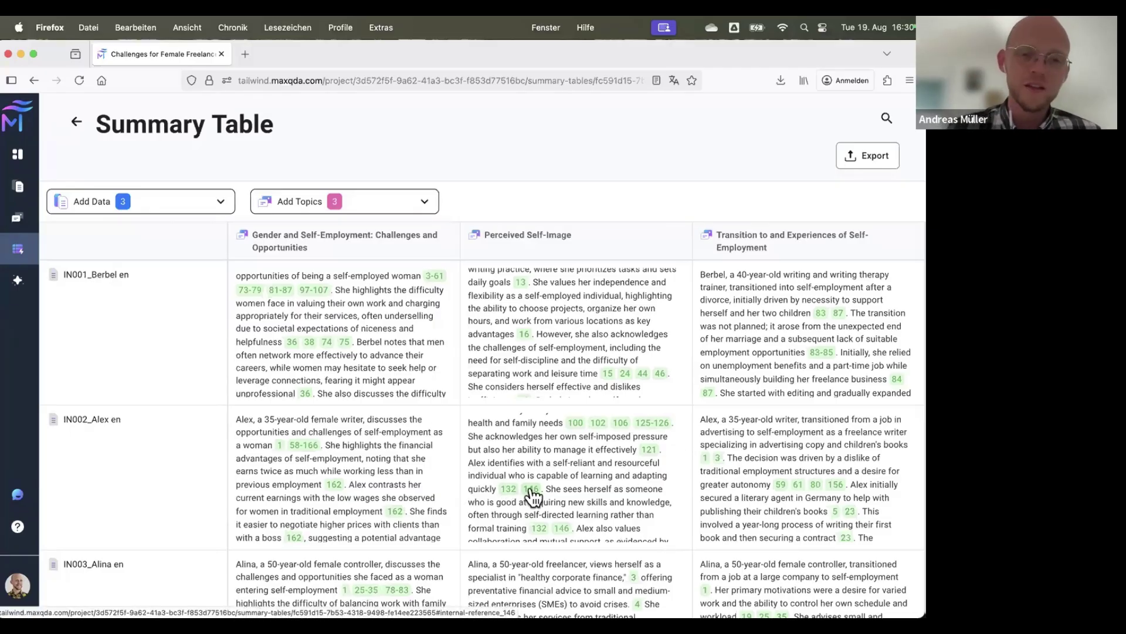
{"action": "scroll", "coordinate": [582, 506], "scroll_direction": "down", "scroll_amount": 2}
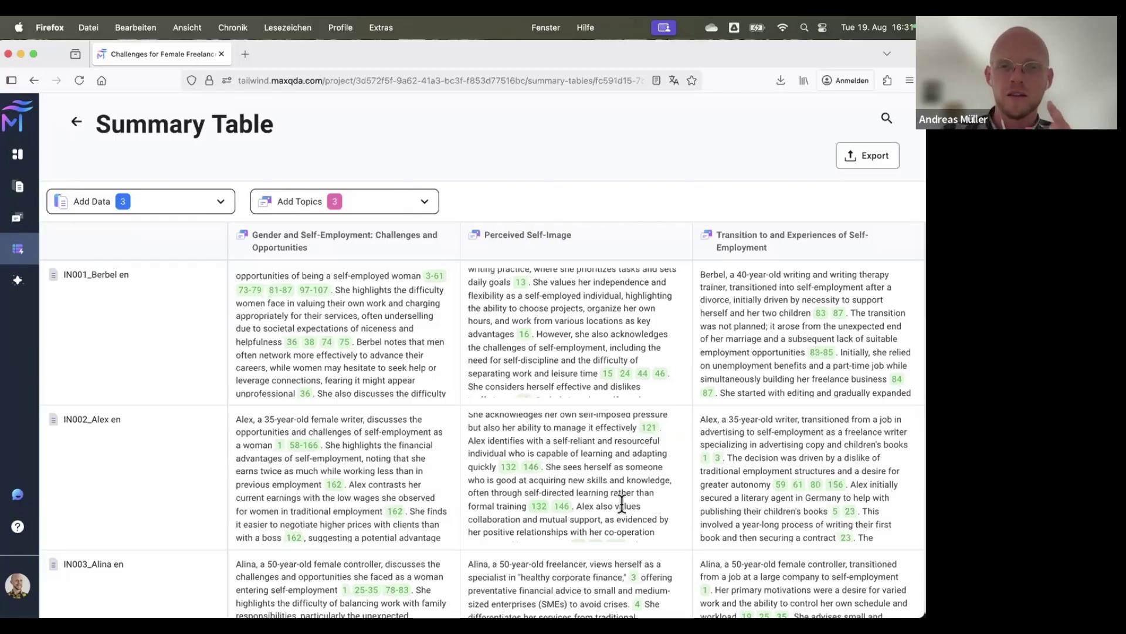
{"action": "scroll", "coordinate": [621, 504], "scroll_direction": "down", "scroll_amount": 6}
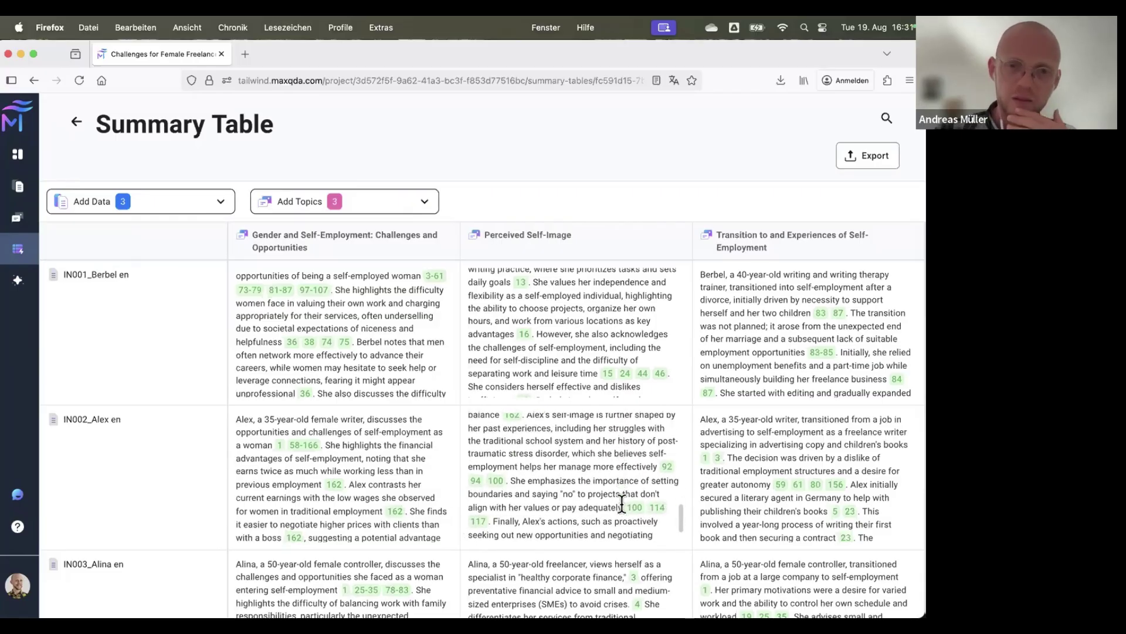
{"action": "scroll", "coordinate": [622, 504], "scroll_direction": "down", "scroll_amount": 2}
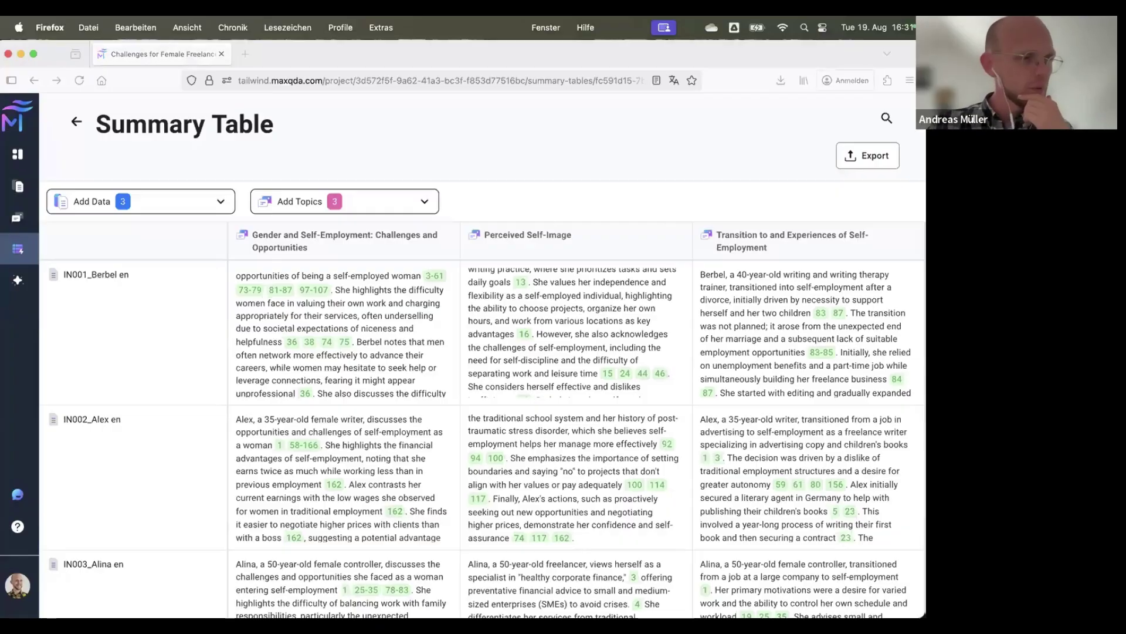
{"action": "scroll", "coordinate": [603, 470], "scroll_direction": "down", "scroll_amount": 1}
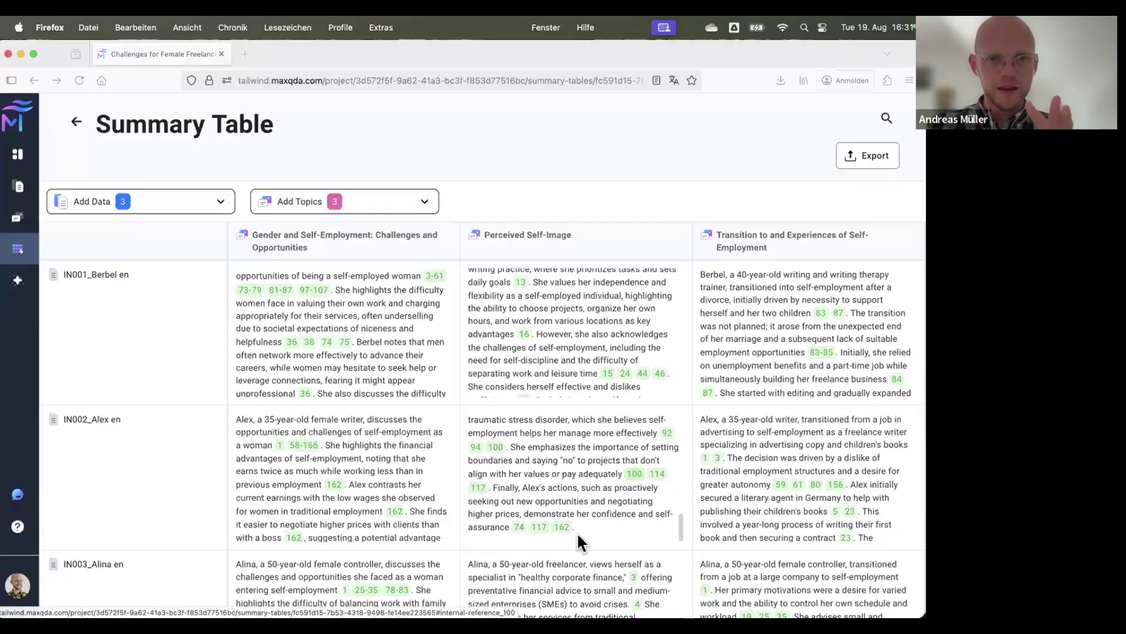
Step: Examine interview IN003's Perceived Self-Image summary for comparison with the other two interviews
{"action": "scroll", "coordinate": [550, 578], "scroll_direction": "down", "scroll_amount": 3}
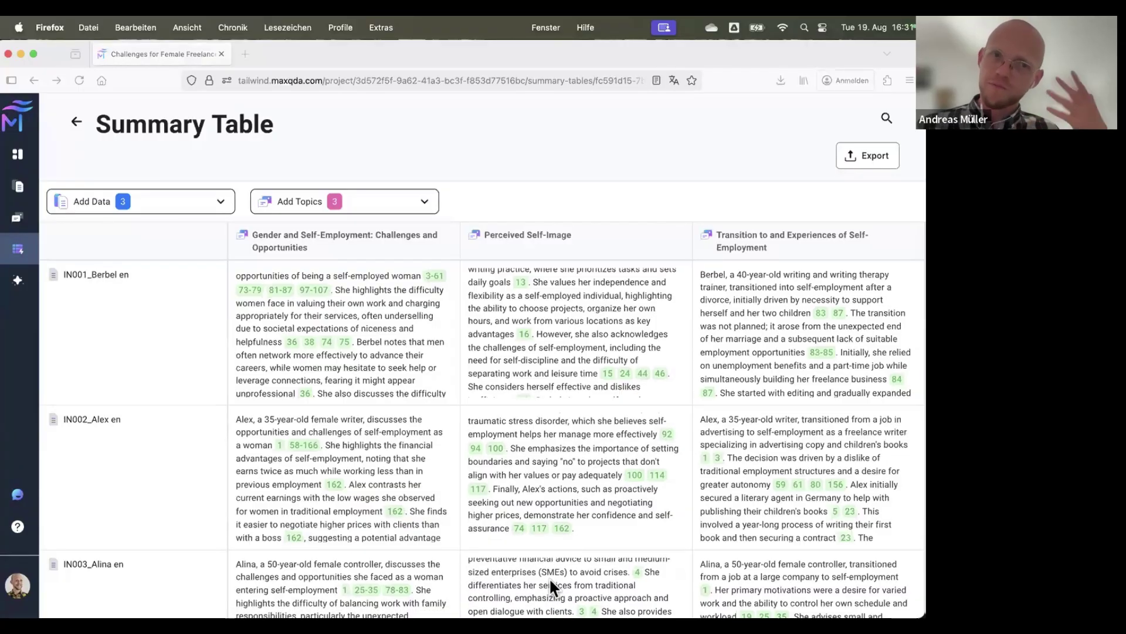
{"action": "scroll", "coordinate": [550, 580], "scroll_direction": "up", "scroll_amount": 2}
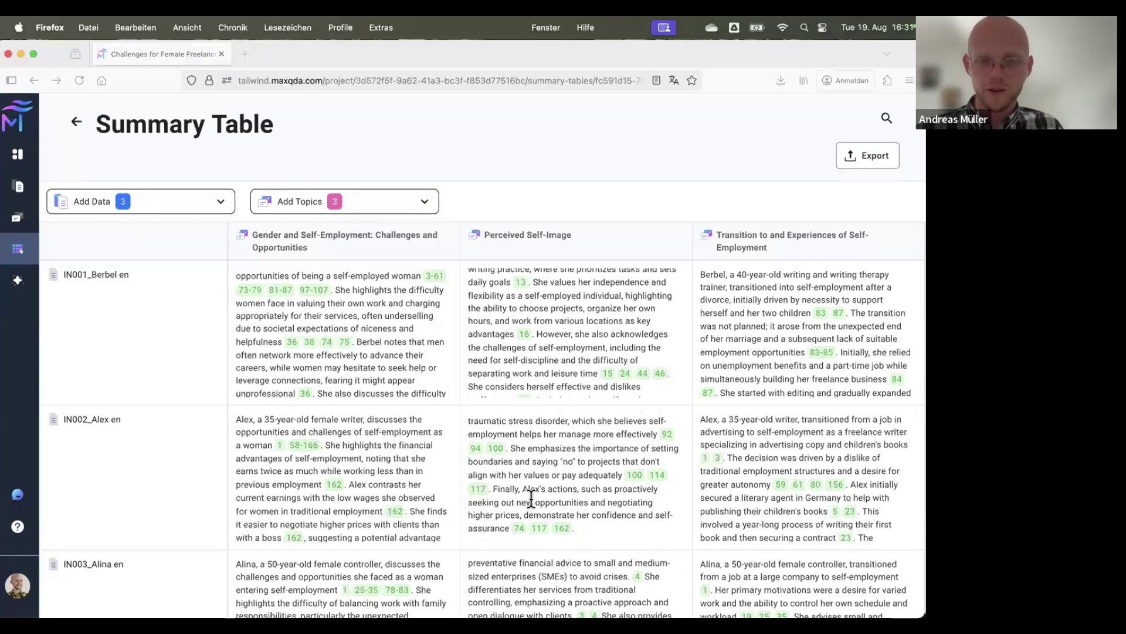
{"action": "scroll", "coordinate": [531, 498], "scroll_direction": "down", "scroll_amount": 3}
{"action": "scroll", "coordinate": [528, 495], "scroll_direction": "up", "scroll_amount": 2}
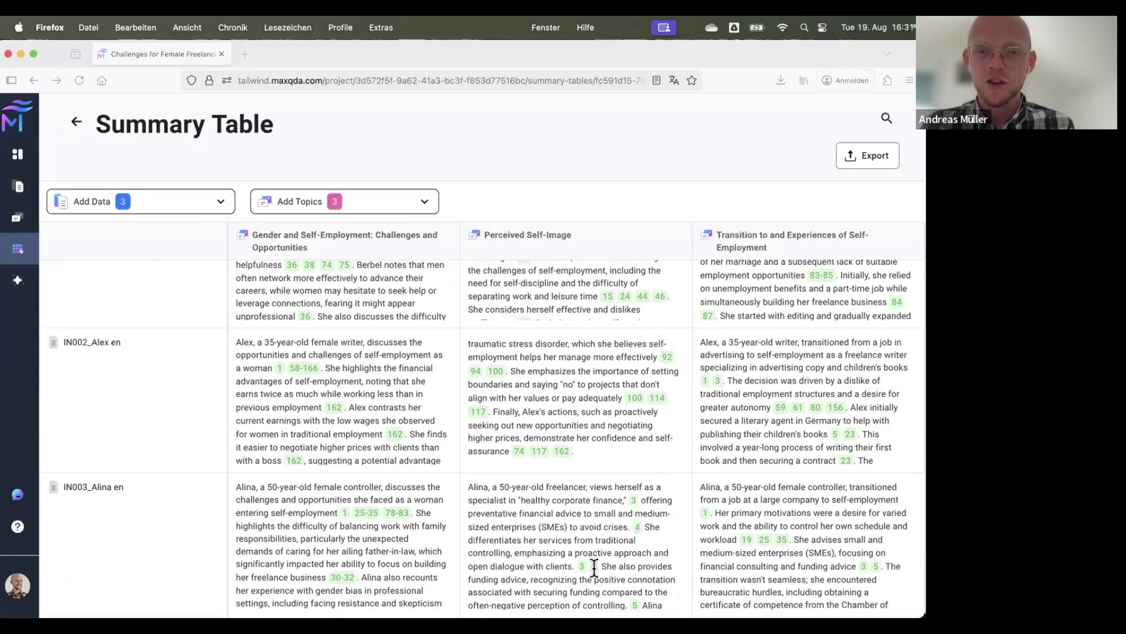
{"action": "scroll", "coordinate": [580, 546], "scroll_direction": "down", "scroll_amount": 1}
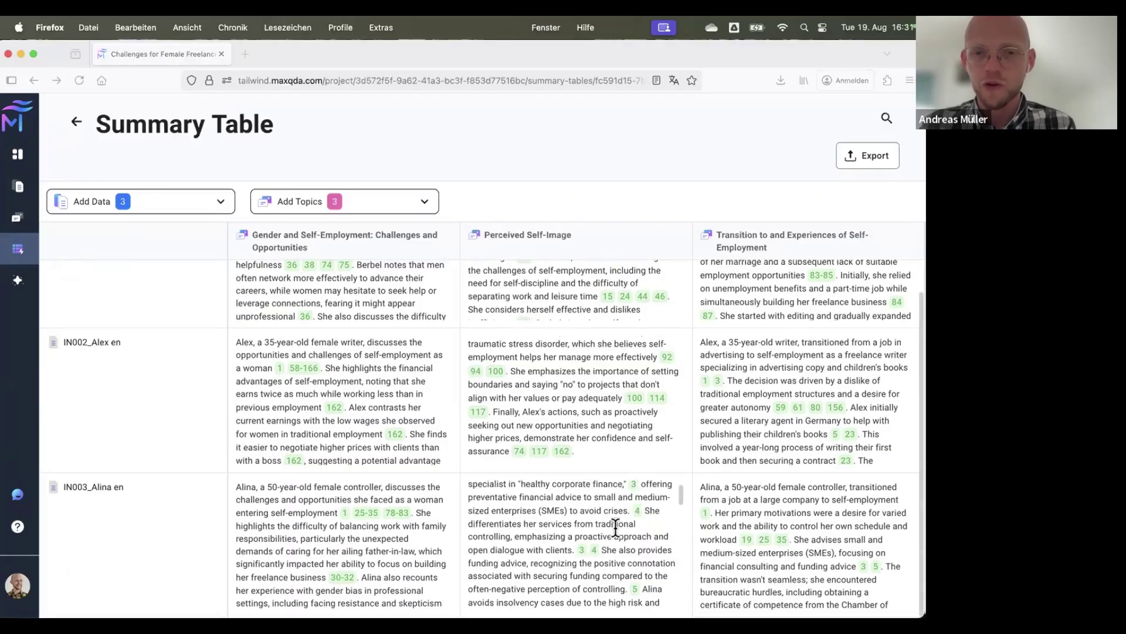
{"action": "scroll", "coordinate": [490, 542], "scroll_direction": "down", "scroll_amount": 1}
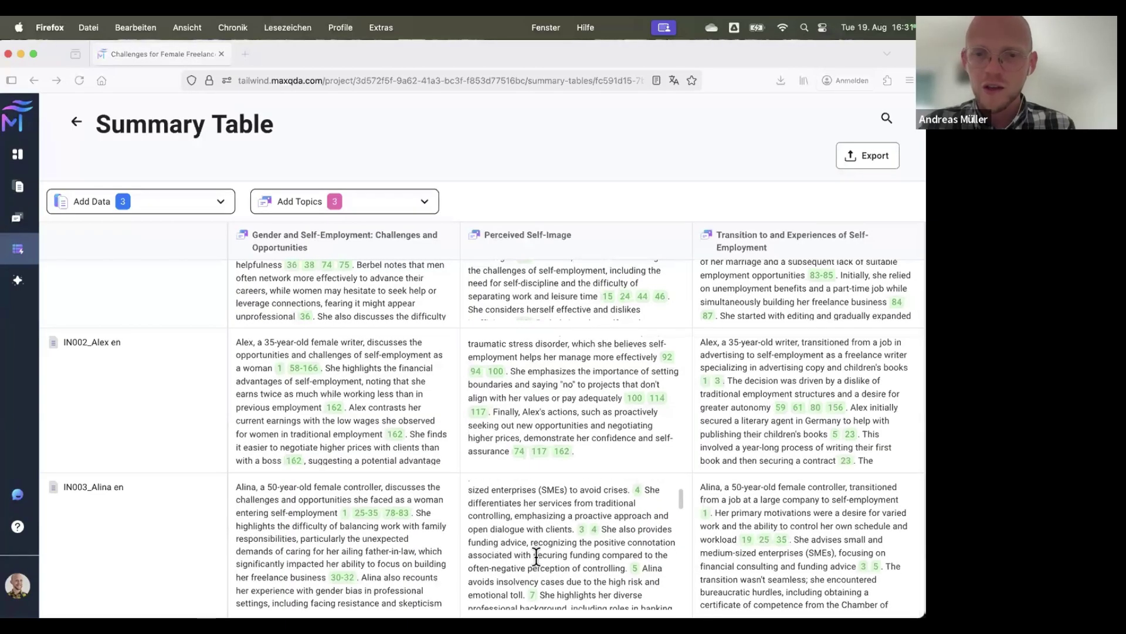
{"action": "scroll", "coordinate": [536, 548], "scroll_direction": "down", "scroll_amount": 5}
{"action": "scroll", "coordinate": [535, 567], "scroll_direction": "down", "scroll_amount": 3}
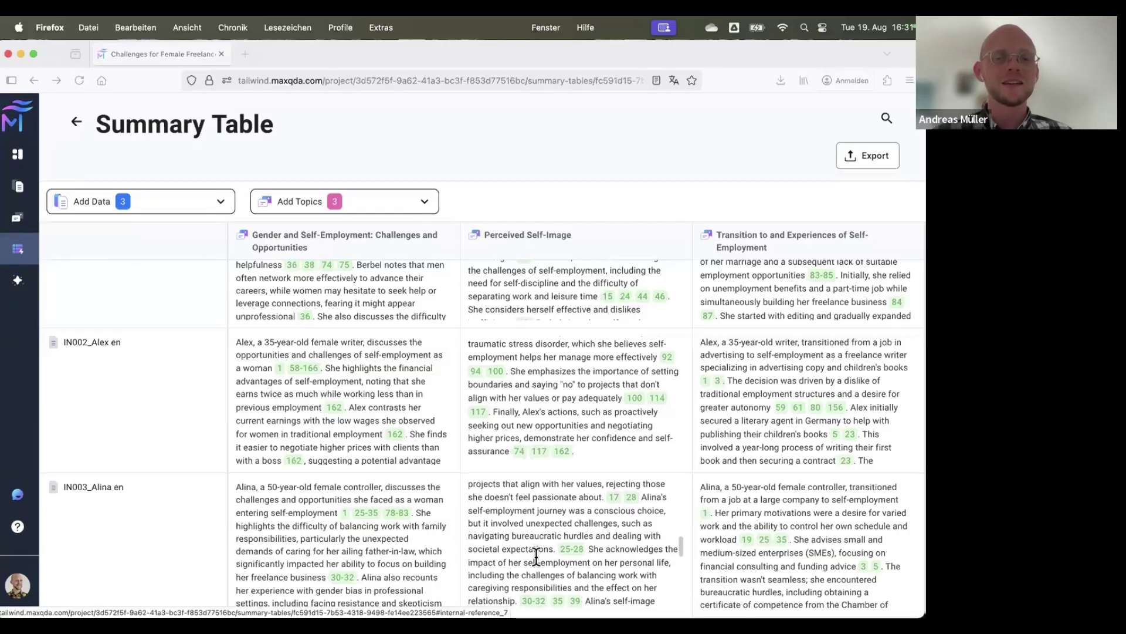
{"action": "scroll", "coordinate": [536, 560], "scroll_direction": "up", "scroll_amount": 3}
{"action": "scroll", "coordinate": [536, 556], "scroll_direction": "up", "scroll_amount": 3}
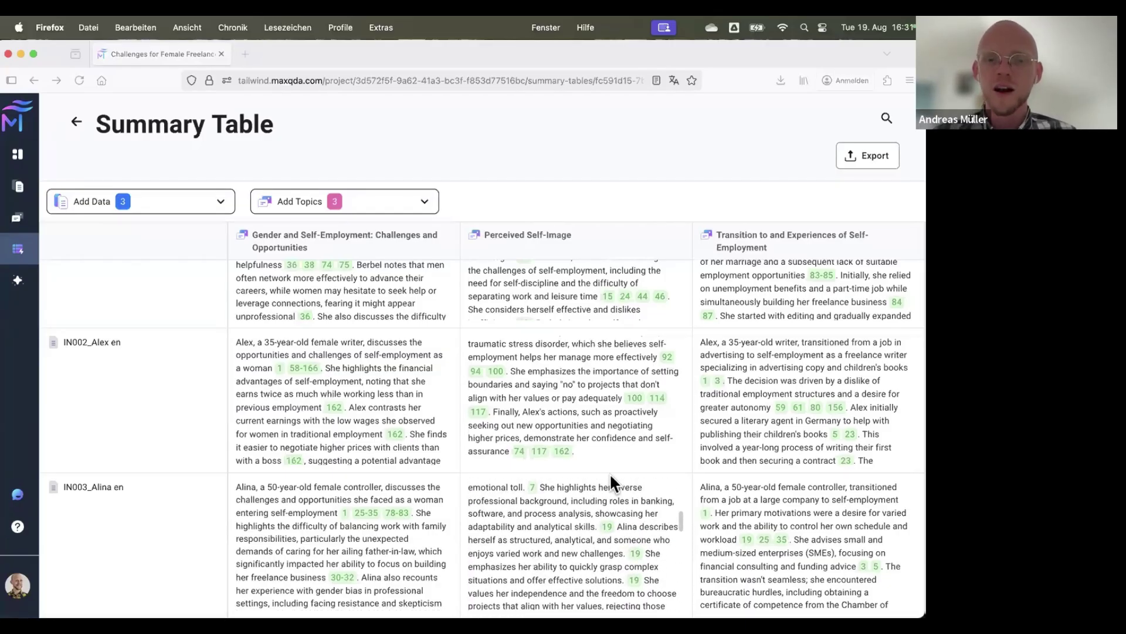
{"action": "scroll", "coordinate": [572, 516], "scroll_direction": "up", "scroll_amount": 4}
{"action": "scroll", "coordinate": [573, 516], "scroll_direction": "up", "scroll_amount": 5}
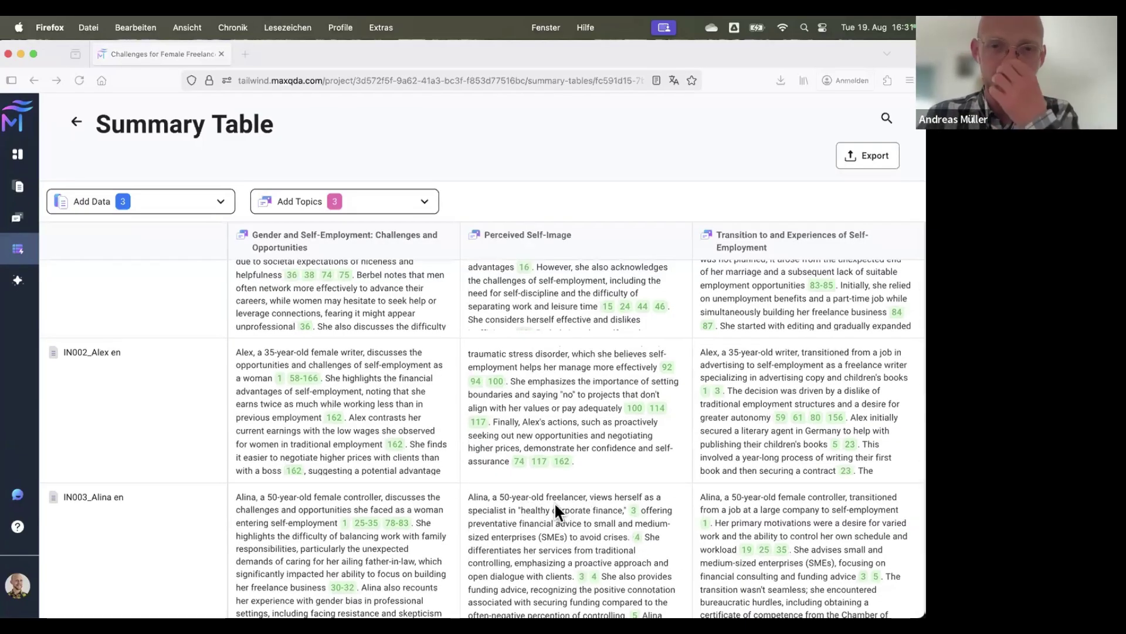
{"action": "scroll", "coordinate": [556, 530], "scroll_direction": "down", "scroll_amount": 5}
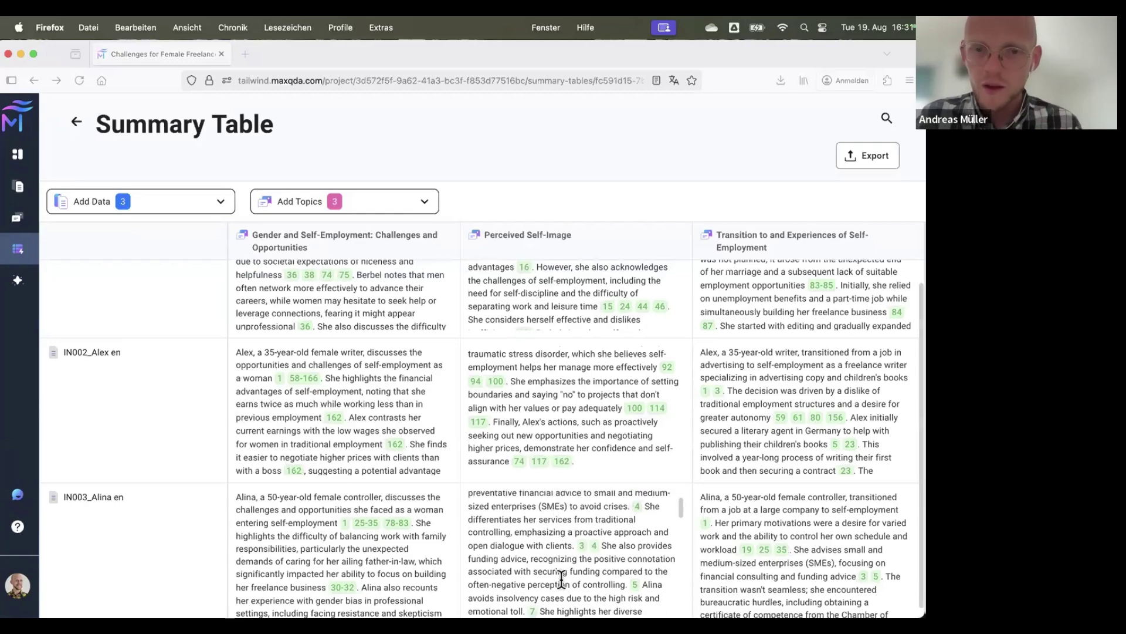
{"action": "scroll", "coordinate": [560, 580], "scroll_direction": "down", "scroll_amount": 2}
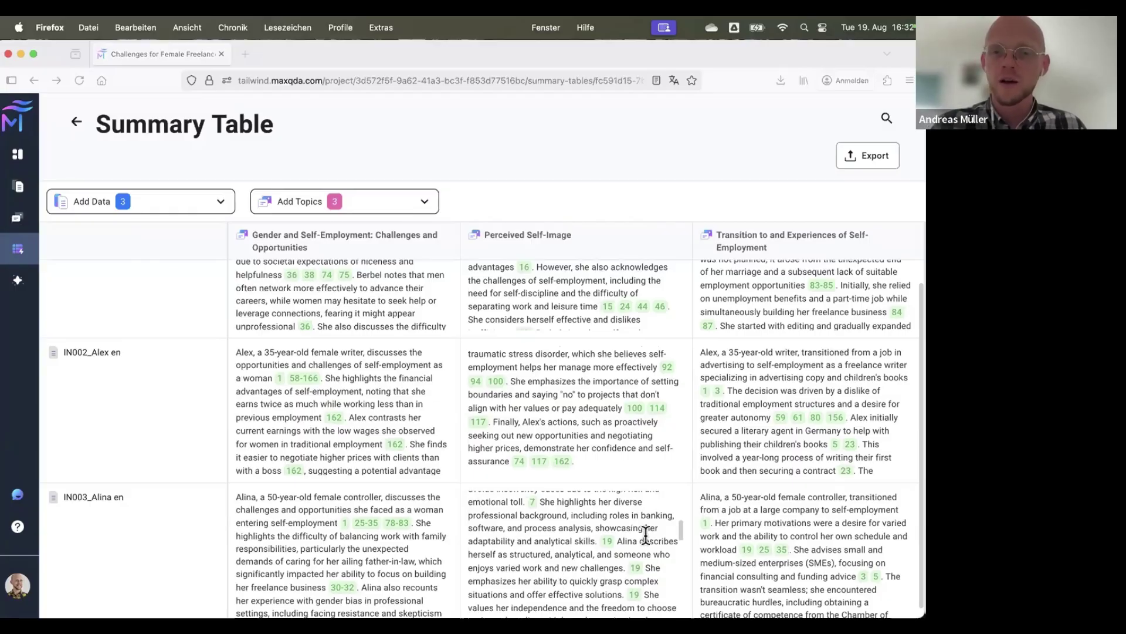
{"action": "scroll", "coordinate": [528, 540], "scroll_direction": "down", "scroll_amount": 1}
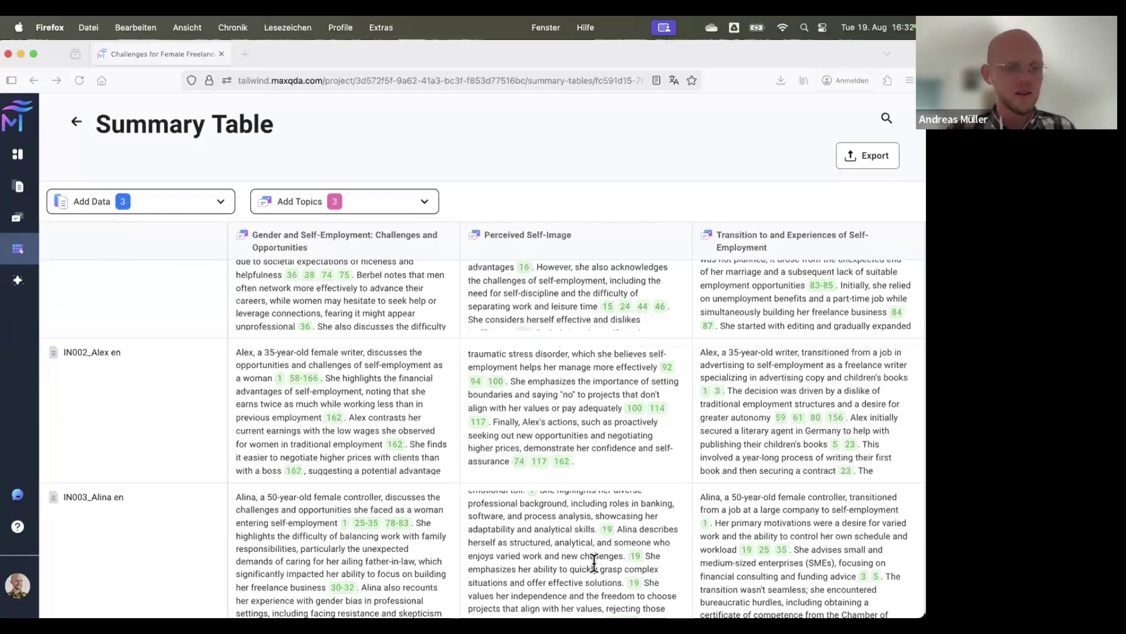
{"action": "scroll", "coordinate": [594, 562], "scroll_direction": "down", "scroll_amount": 5}
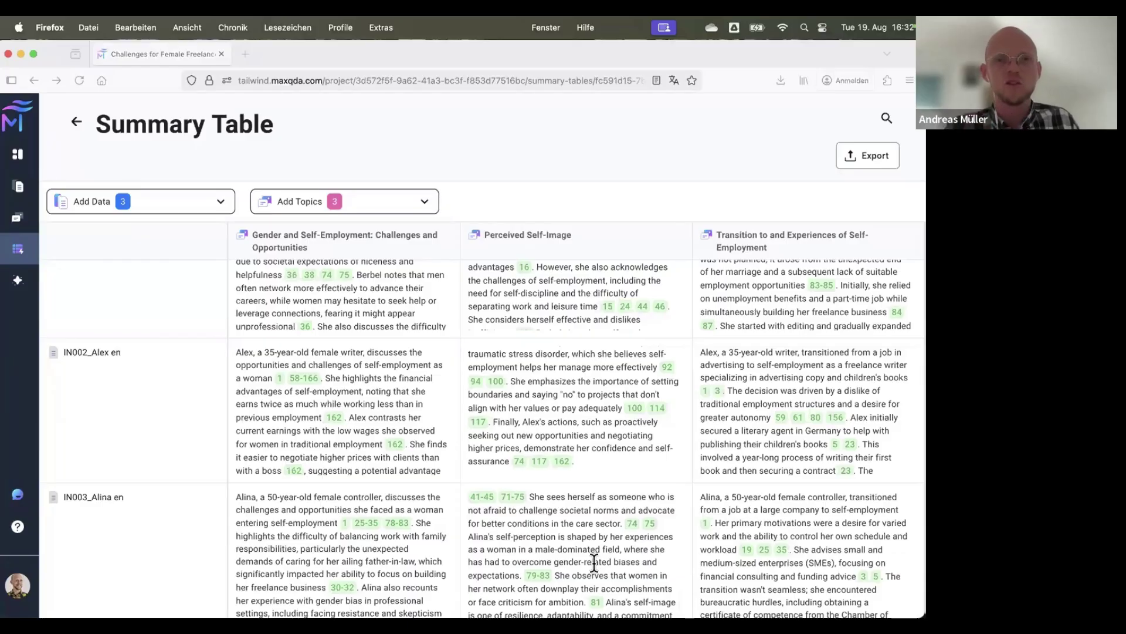
{"action": "scroll", "coordinate": [594, 562], "scroll_direction": "up", "scroll_amount": 5}
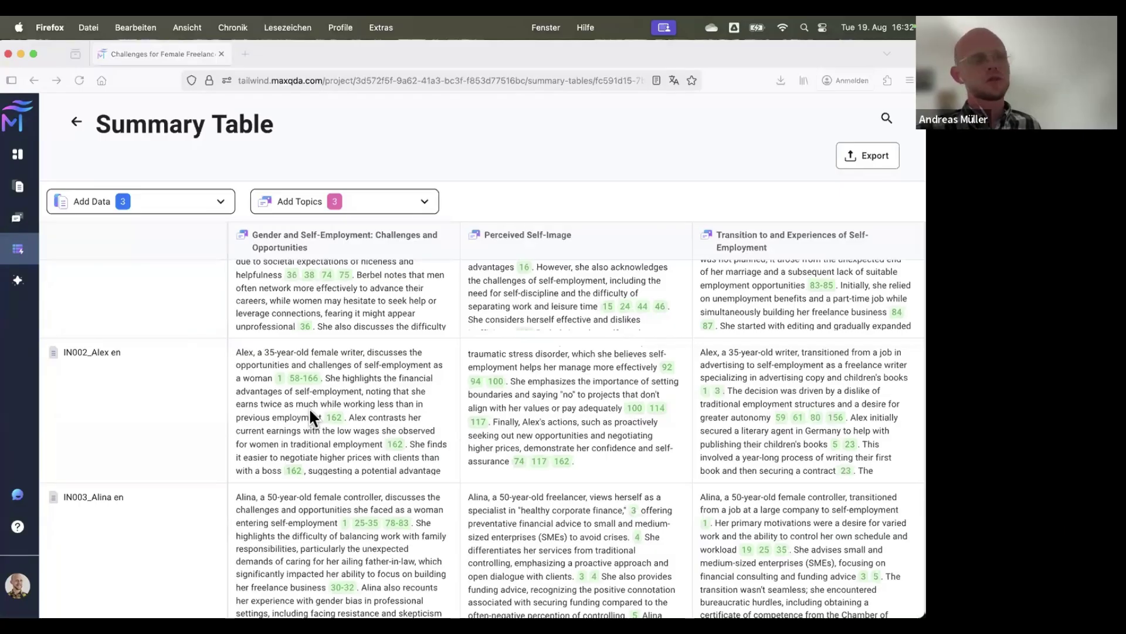
{"action": "left_click", "coordinate": [15, 218]}
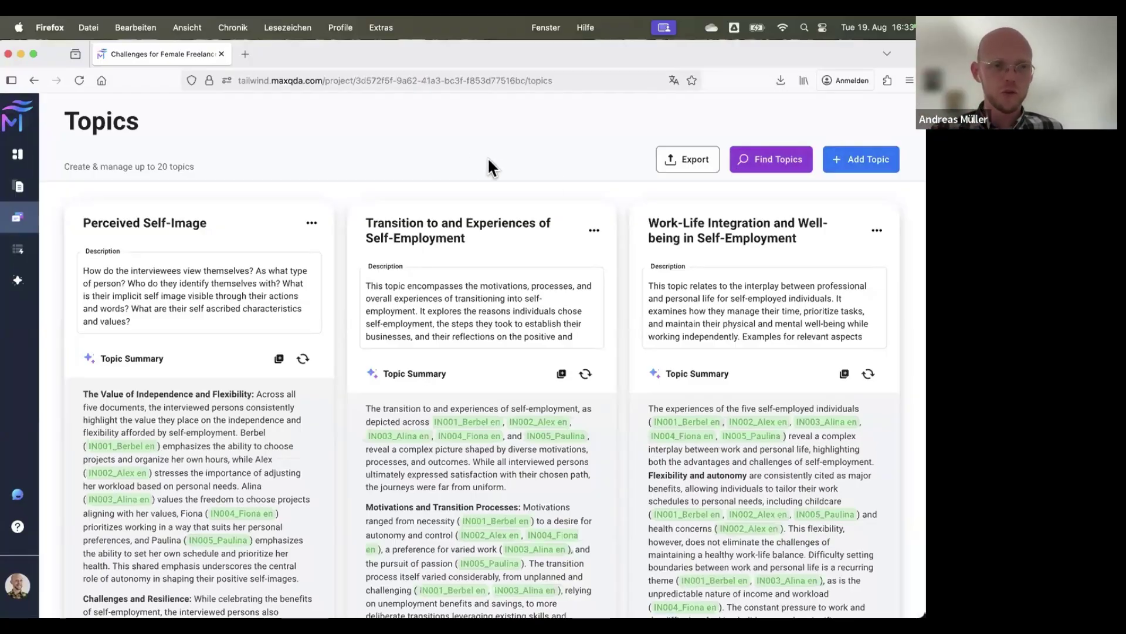
{"action": "left_click", "coordinate": [17, 248]}
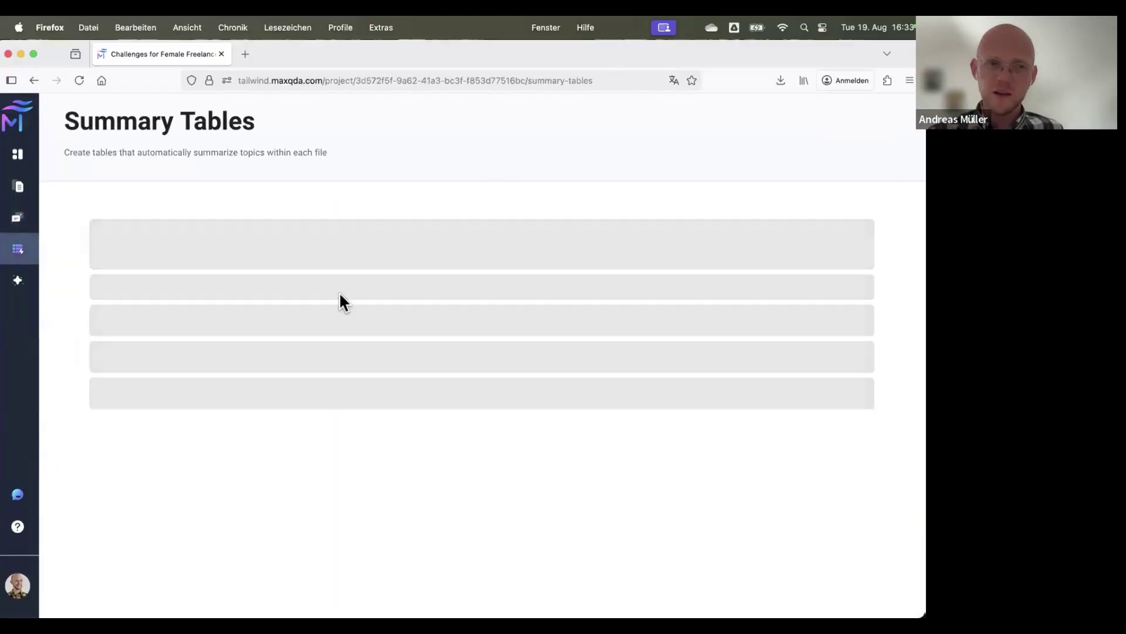
Step: Ask a chat with all five documents which types of people could be identified for a typology and what characteristics could be used for grouping them
{"action": "left_click", "coordinate": [17, 279]}
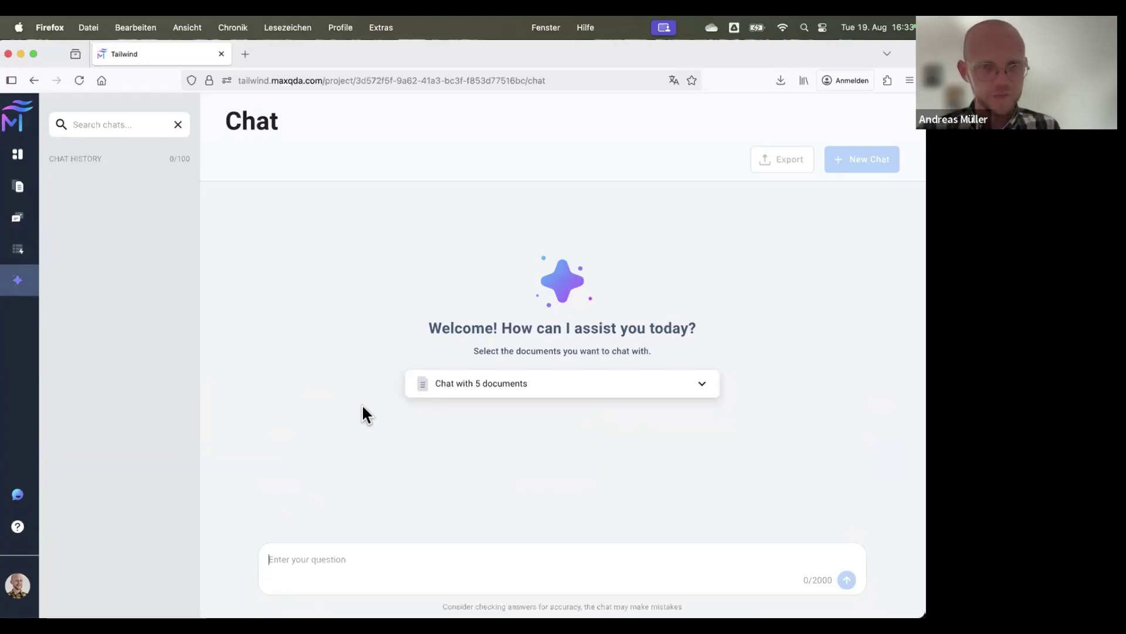
{"action": "left_click", "coordinate": [312, 571]}
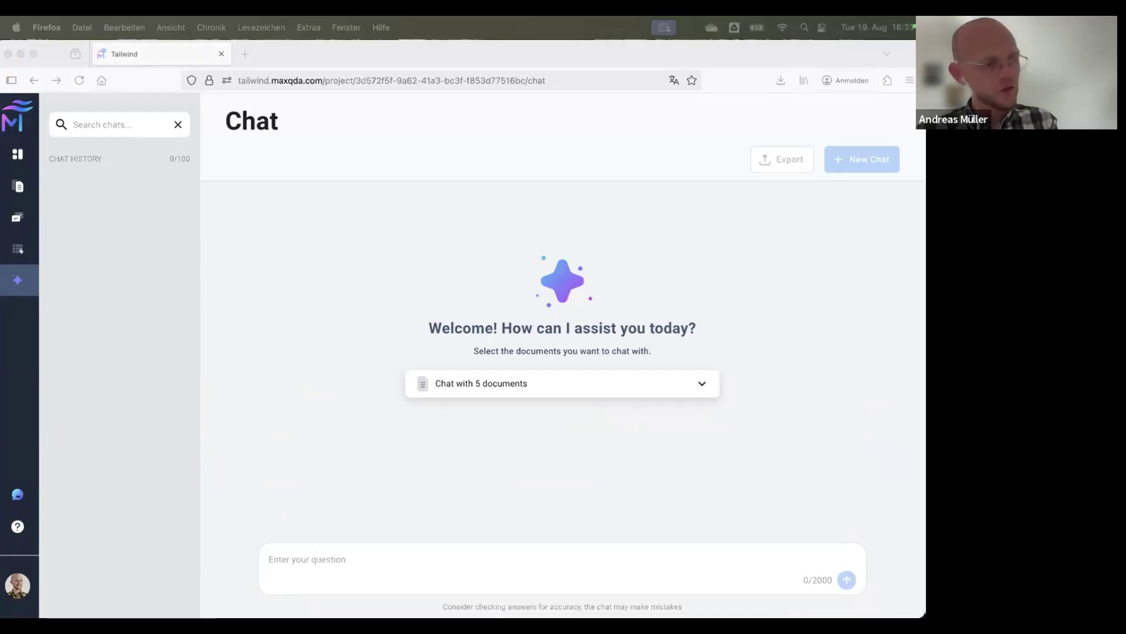
{"action": "left_click", "coordinate": [333, 564]}
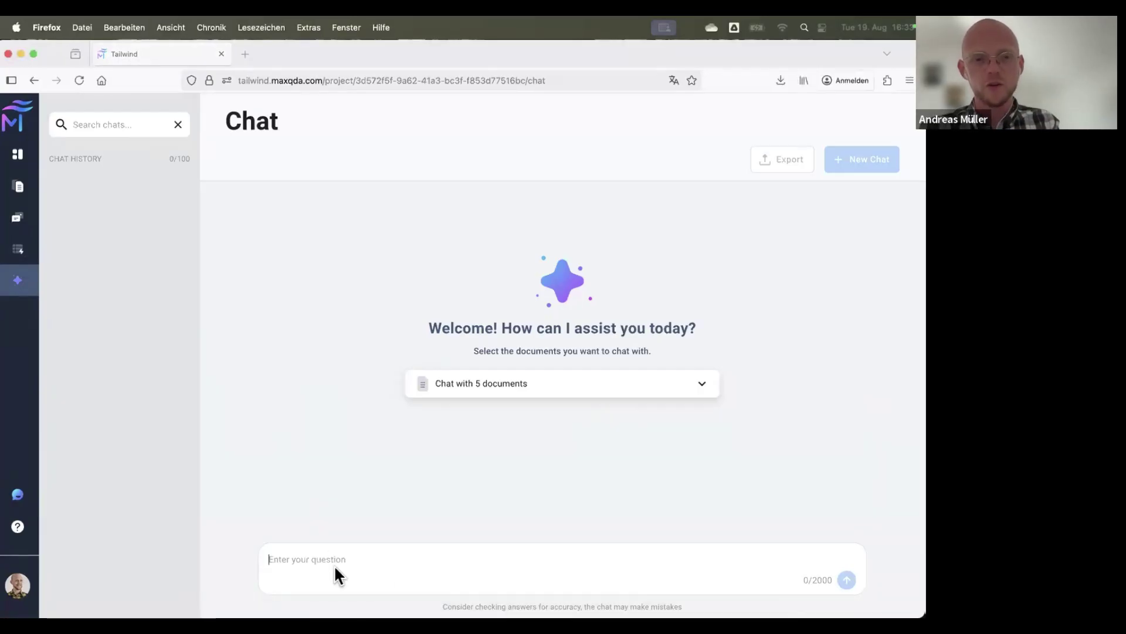
{"action": "type", "text": "I want to develop a typology based on these five documents. What types of people could I identify and what characteristics could be used for grouping them?"}
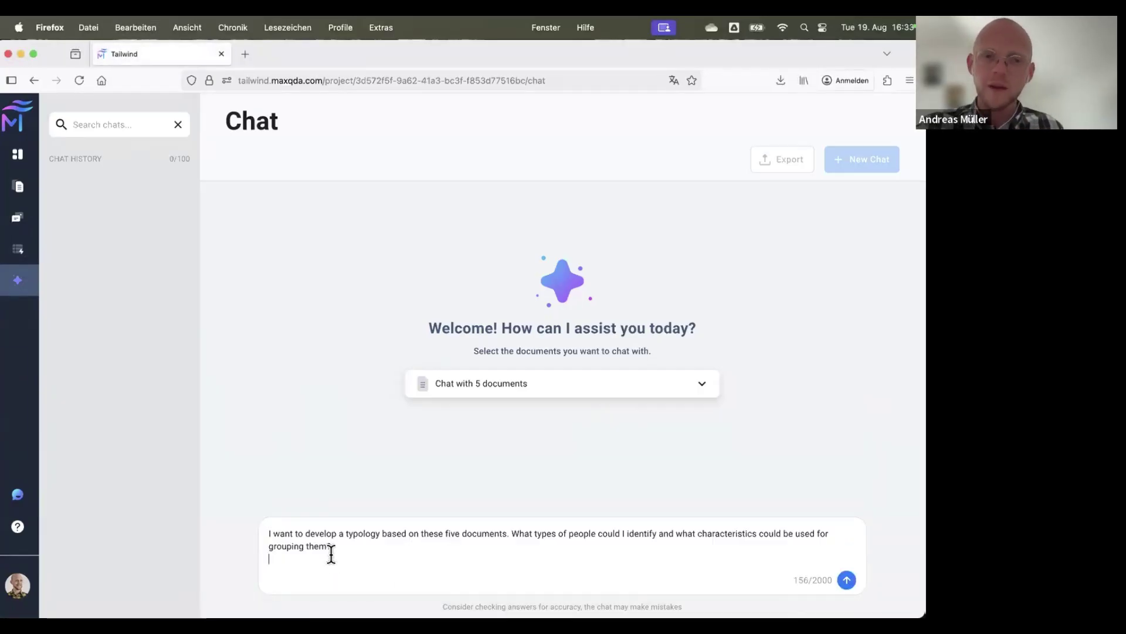
{"action": "key", "text": "BackSpace"}
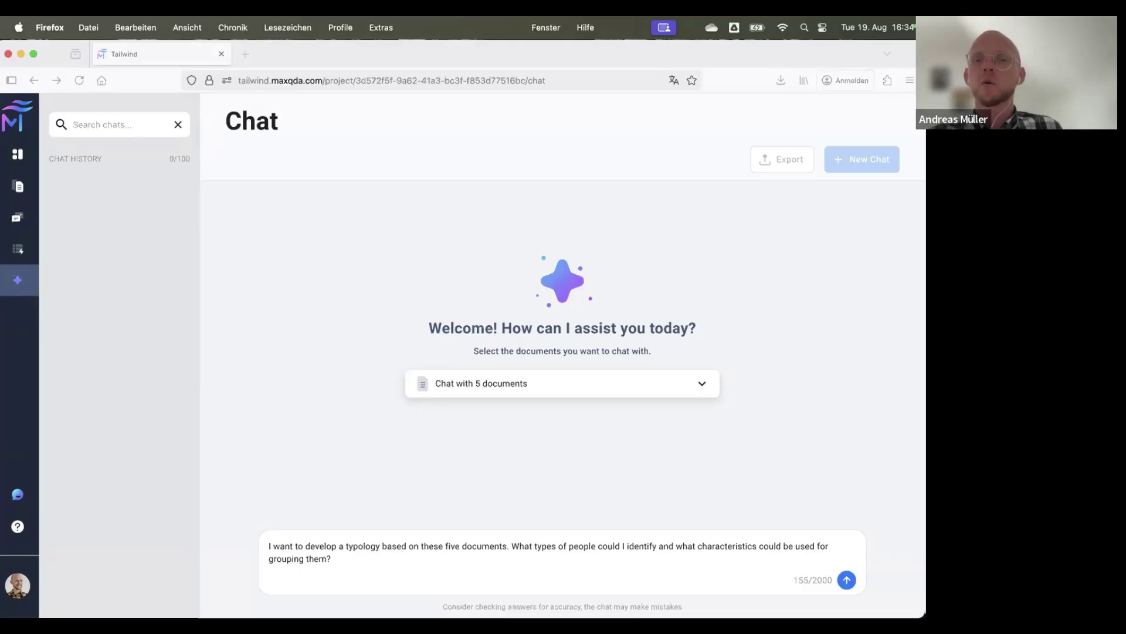
{"action": "left_click", "coordinate": [846, 580]}
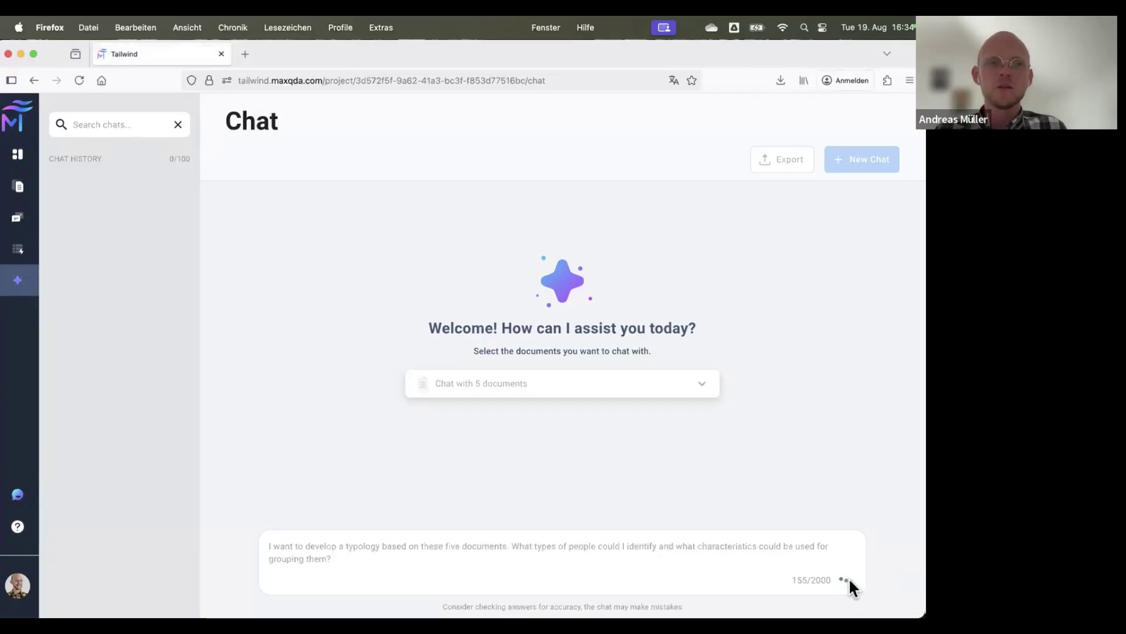
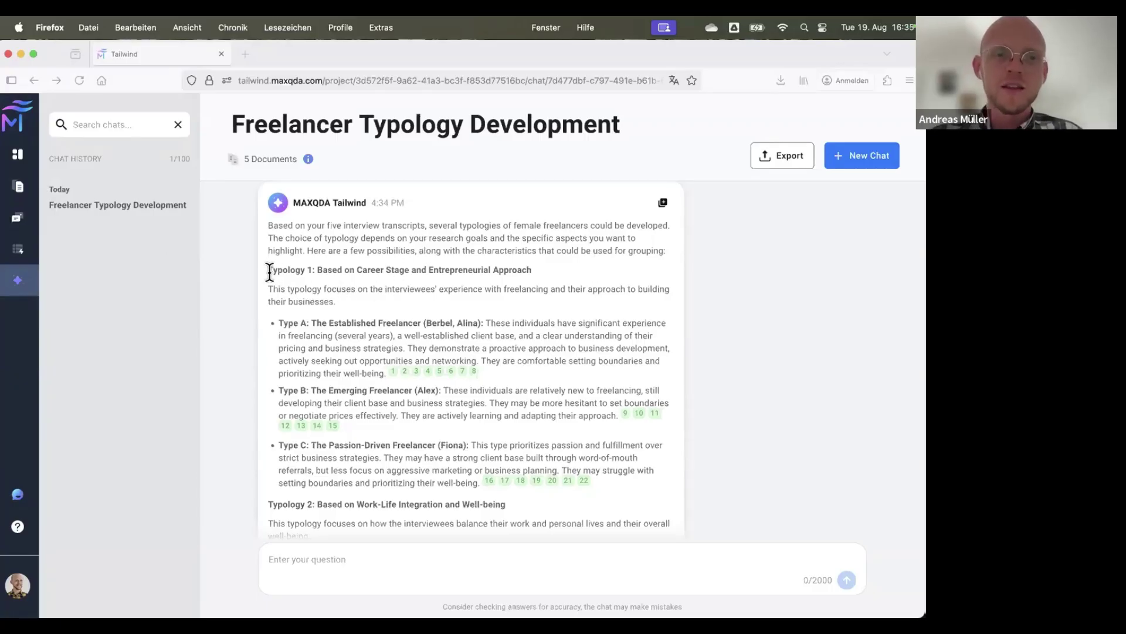
Step: Read Typology 1 on career stage and entrepreneurial approach and open the source behind reference 1 of the Established Freelancer type
{"action": "left_click_drag", "start_coordinate": [269, 272], "coordinate": [346, 269]}
{"action": "left_click", "coordinate": [346, 268]}
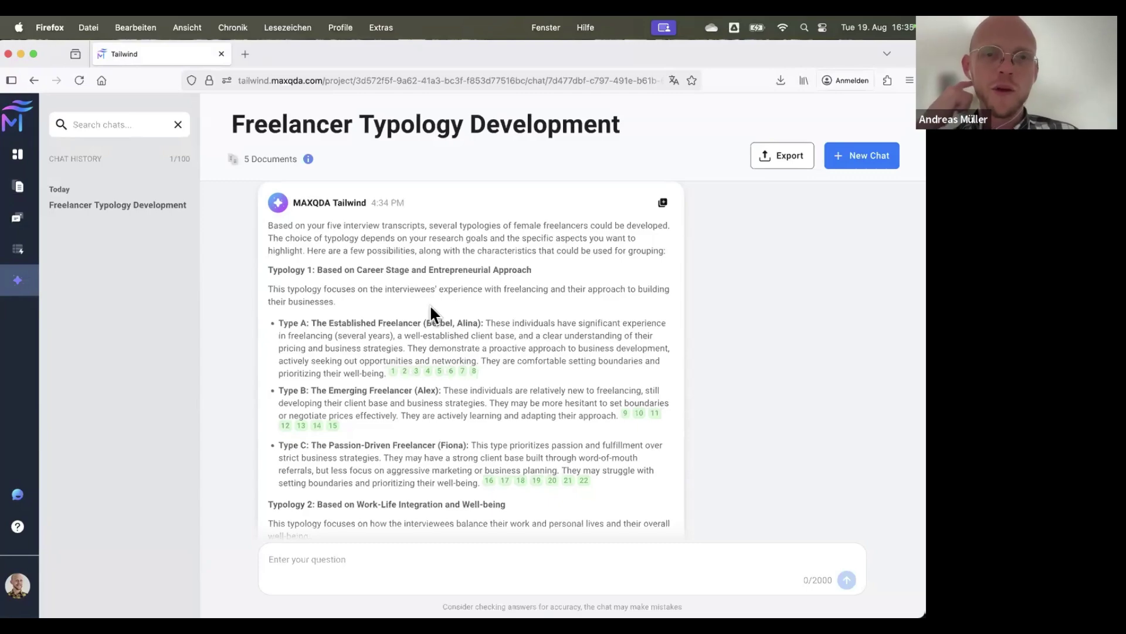
{"action": "scroll", "coordinate": [430, 304], "scroll_direction": "down", "scroll_amount": 1}
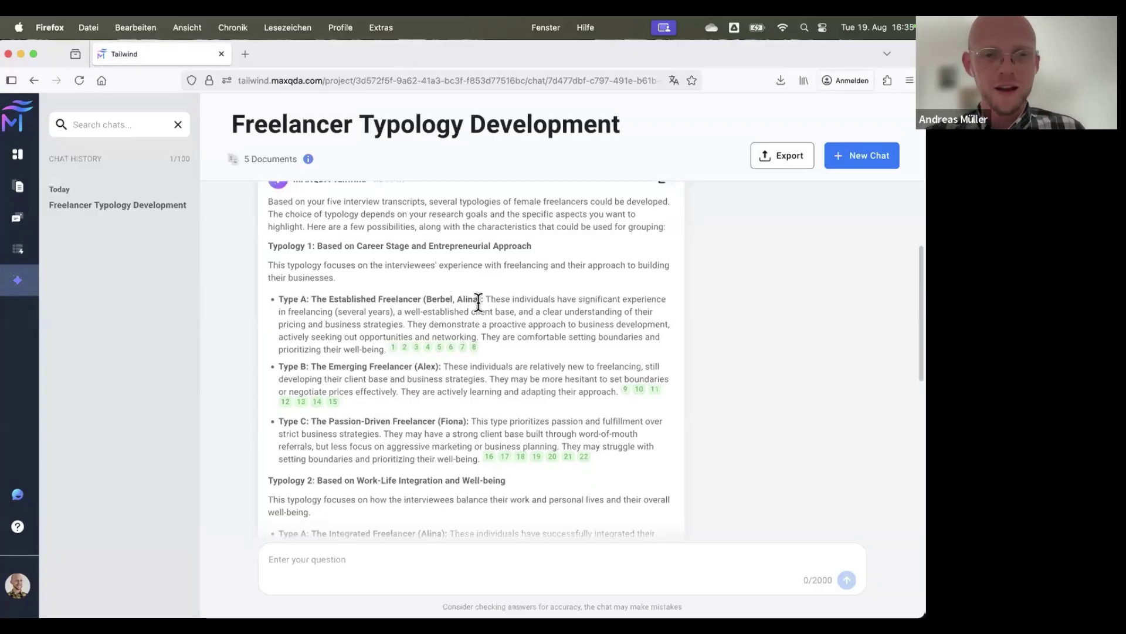
{"action": "double_click", "coordinate": [433, 366]}
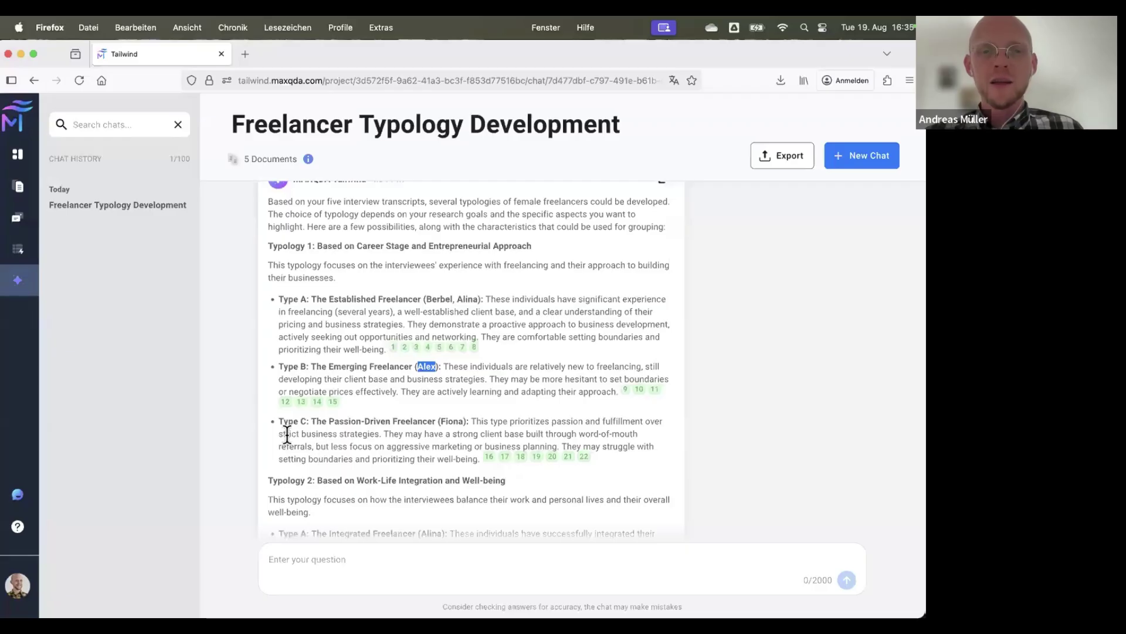
{"action": "left_click", "coordinate": [455, 421]}
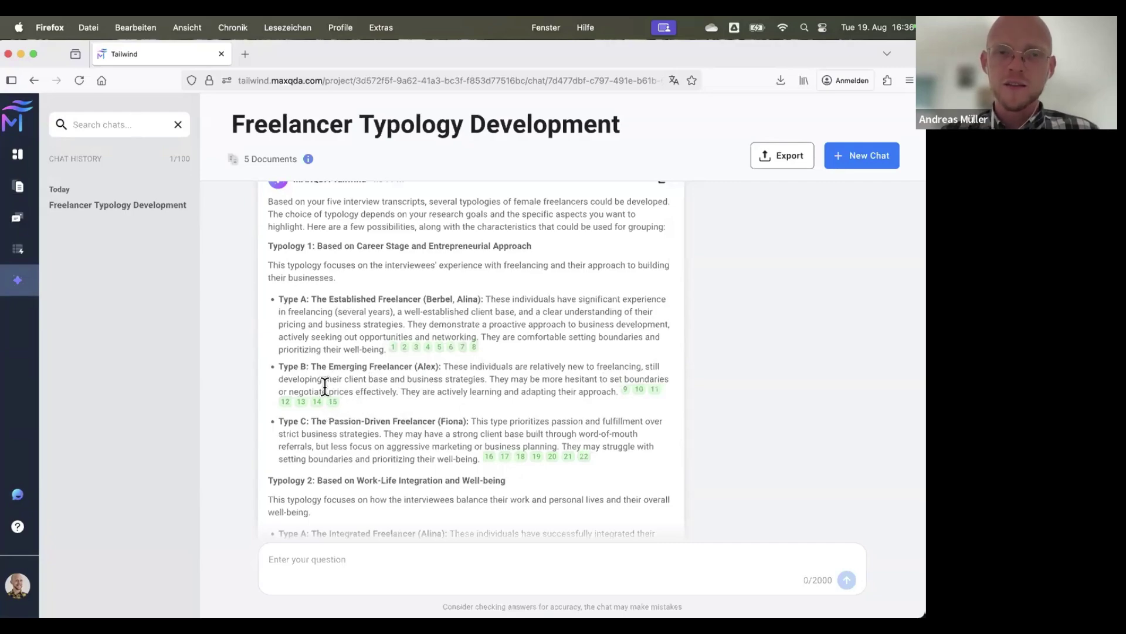
{"action": "scroll", "coordinate": [568, 390], "scroll_direction": "down", "scroll_amount": 1}
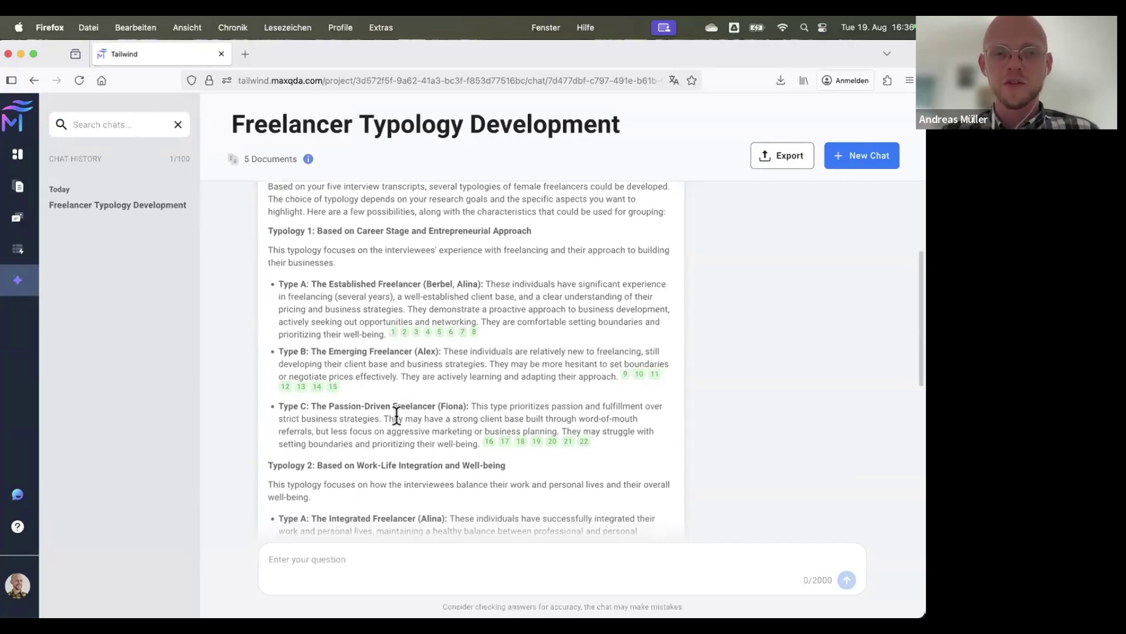
{"action": "left_click", "coordinate": [396, 332]}
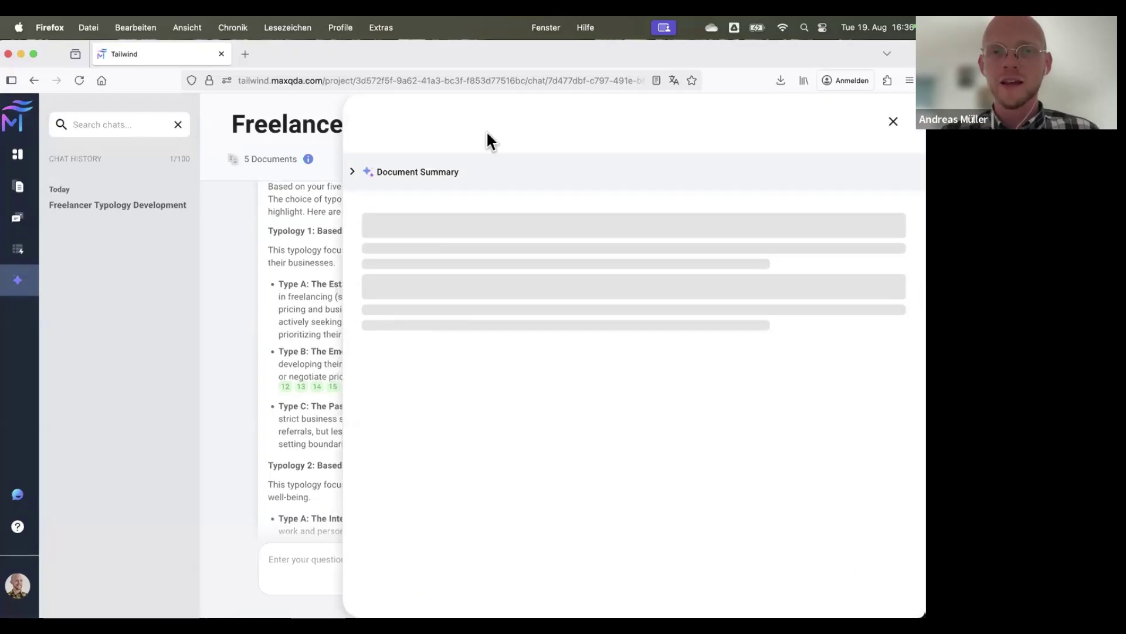
{"action": "left_click", "coordinate": [893, 123]}
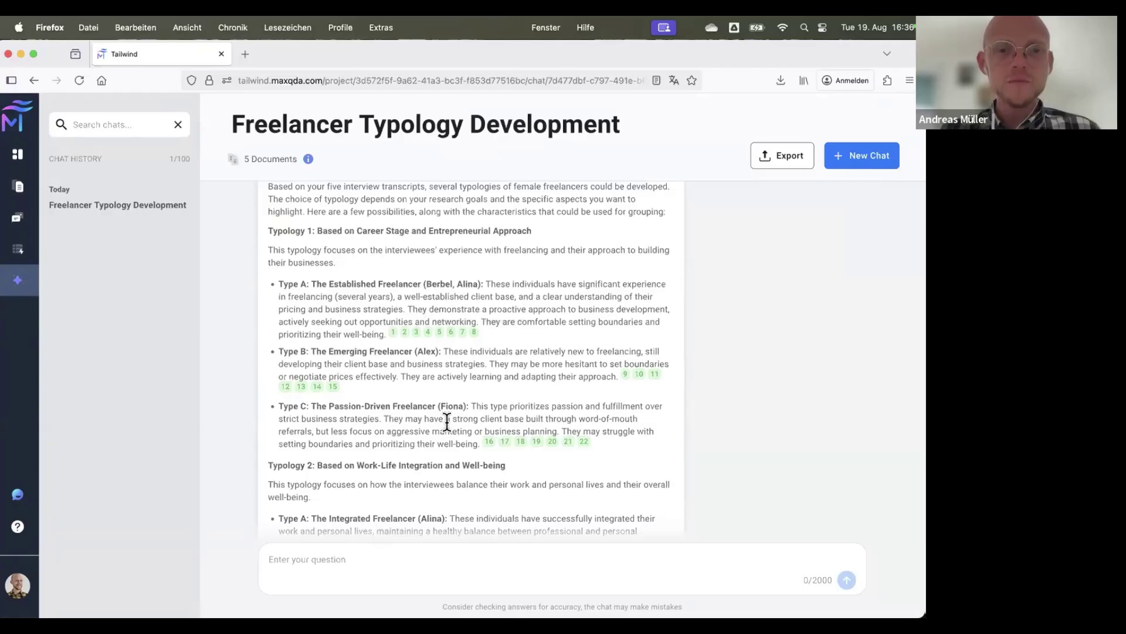
Step: Read Typology 2 on work-life integration and well-being and Typology 3 on financial security and business acumen, comparing their types
{"action": "scroll", "coordinate": [447, 432], "scroll_direction": "down", "scroll_amount": 5}
{"action": "scroll", "coordinate": [529, 396], "scroll_direction": "down", "scroll_amount": 1}
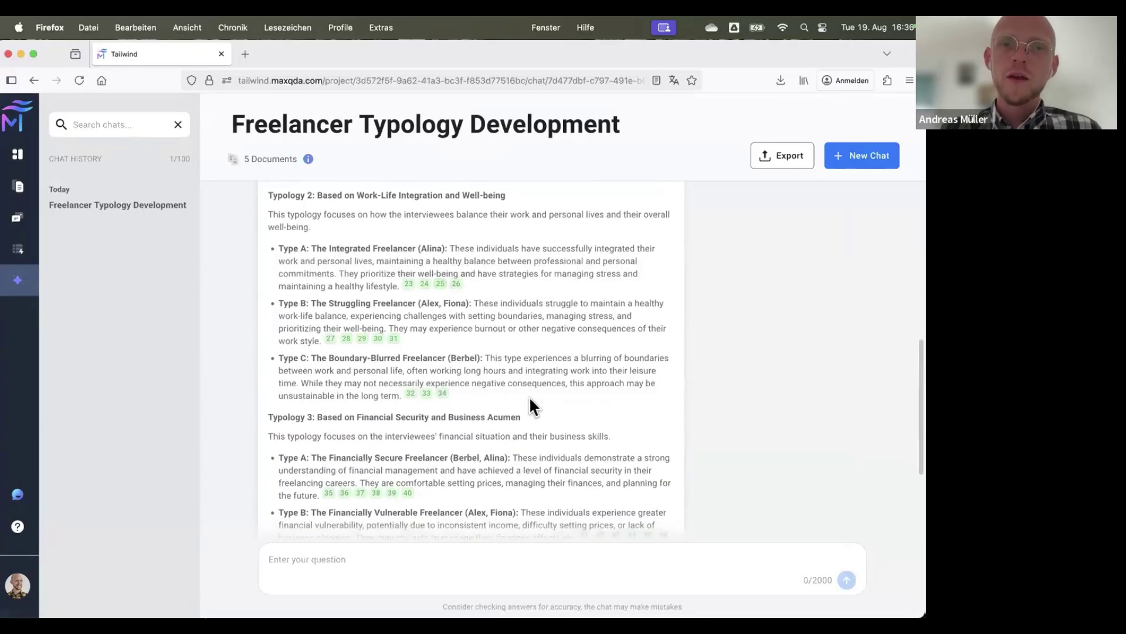
{"action": "scroll", "coordinate": [529, 396], "scroll_direction": "up", "scroll_amount": 1}
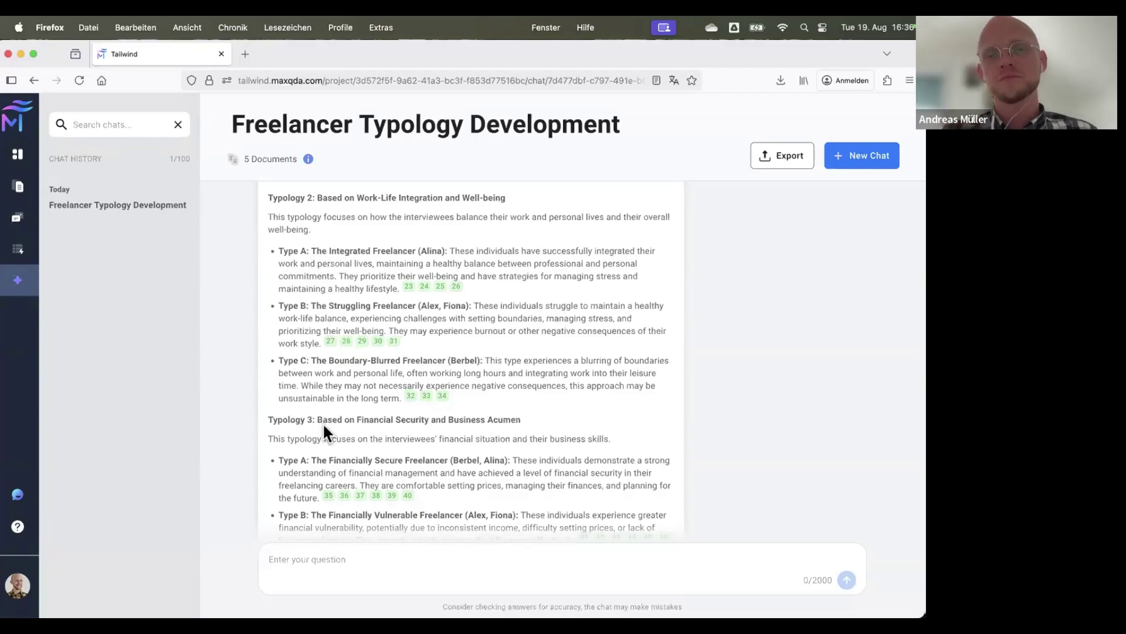
{"action": "scroll", "coordinate": [484, 379], "scroll_direction": "down", "scroll_amount": 1}
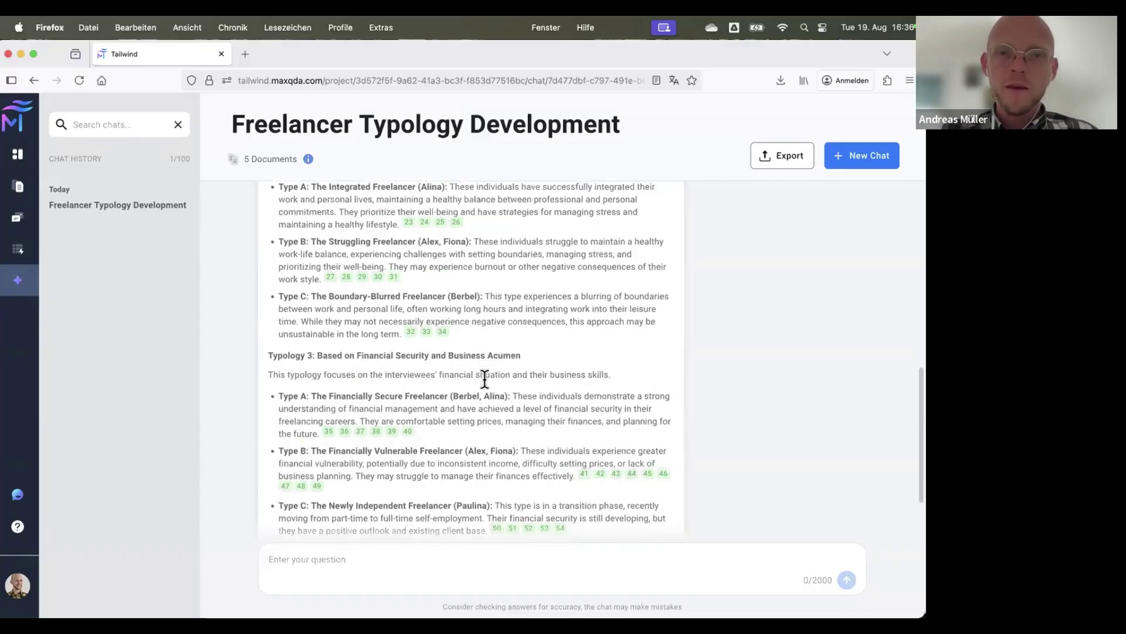
{"action": "scroll", "coordinate": [484, 378], "scroll_direction": "up", "scroll_amount": 3}
{"action": "scroll", "coordinate": [485, 378], "scroll_direction": "down", "scroll_amount": 1}
{"action": "scroll", "coordinate": [485, 380], "scroll_direction": "down", "scroll_amount": 4}
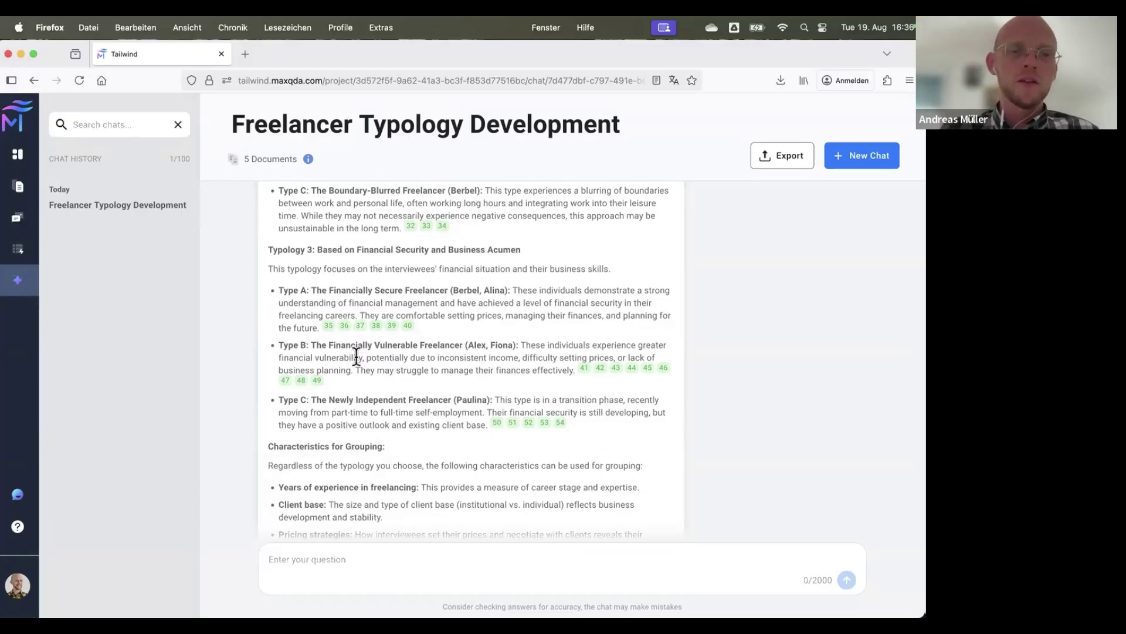
{"action": "scroll", "coordinate": [433, 397], "scroll_direction": "down", "scroll_amount": 1}
{"action": "scroll", "coordinate": [441, 386], "scroll_direction": "up", "scroll_amount": 5}
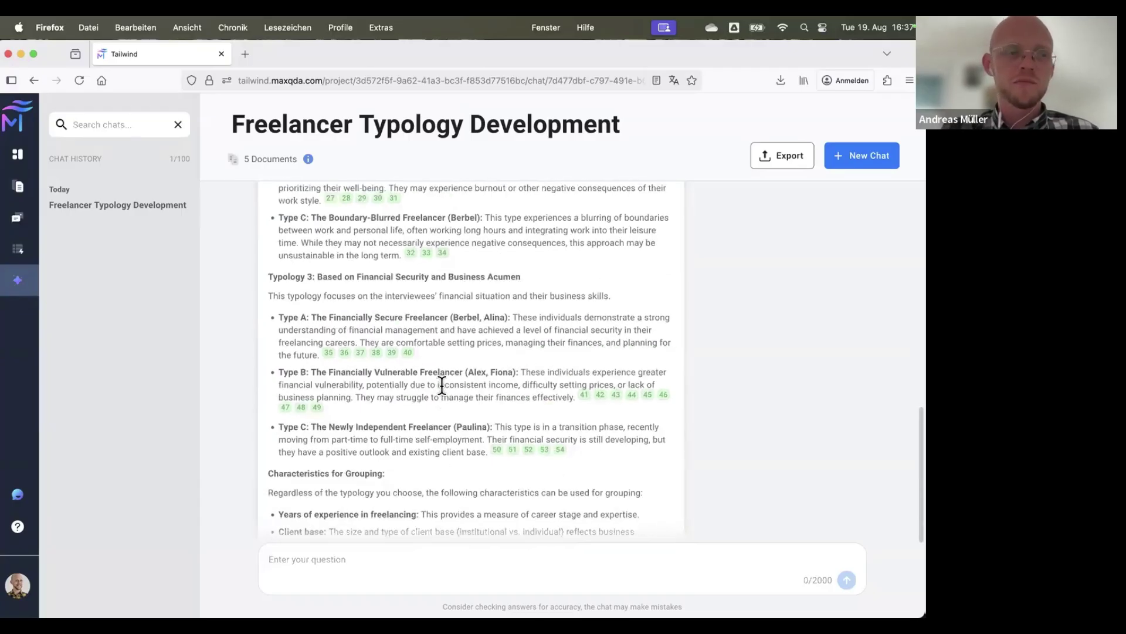
{"action": "scroll", "coordinate": [442, 385], "scroll_direction": "down", "scroll_amount": 1}
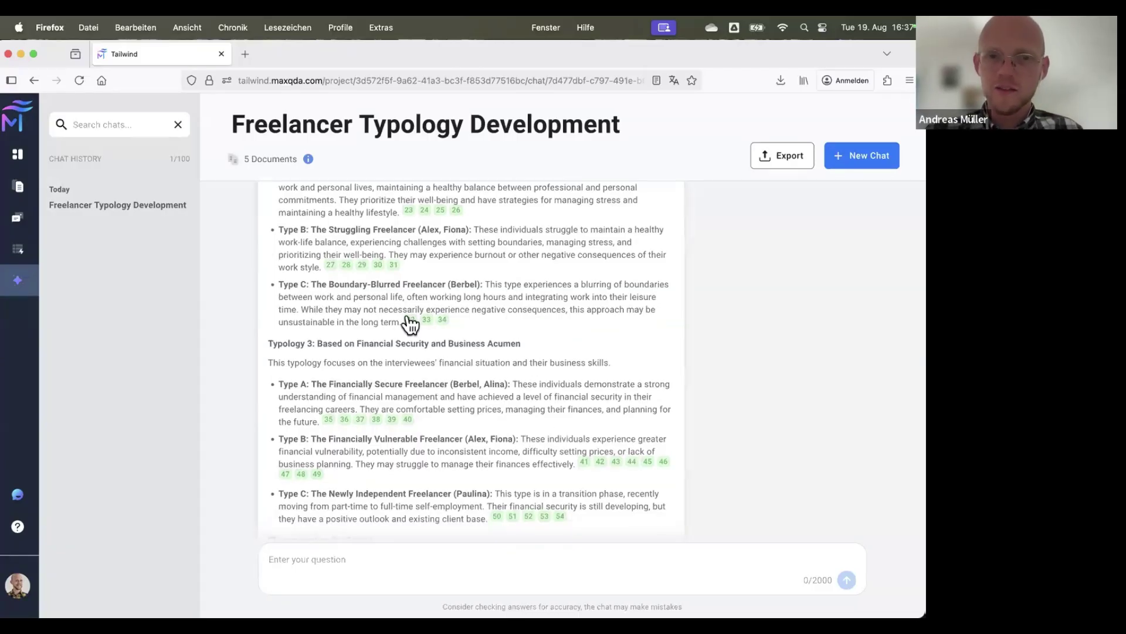
Step: Check the source passages behind references 32 and 34 of the Boundary-Blurred Freelancer type in Typology 2
{"action": "mouse_move", "coordinate": [412, 323]}
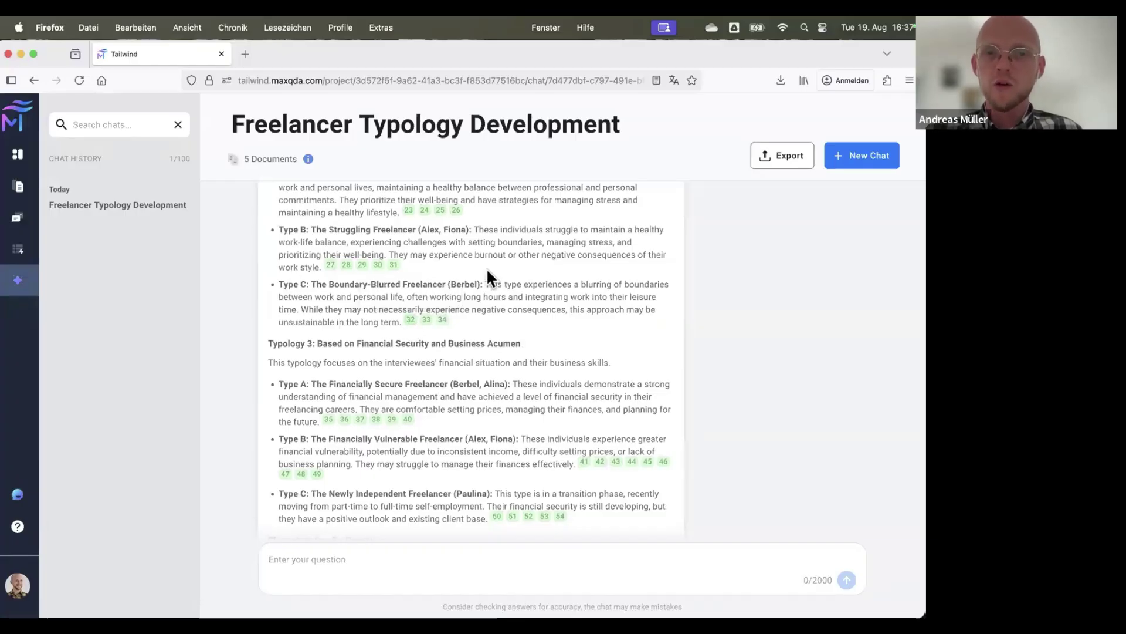
{"action": "left_click", "coordinate": [411, 322]}
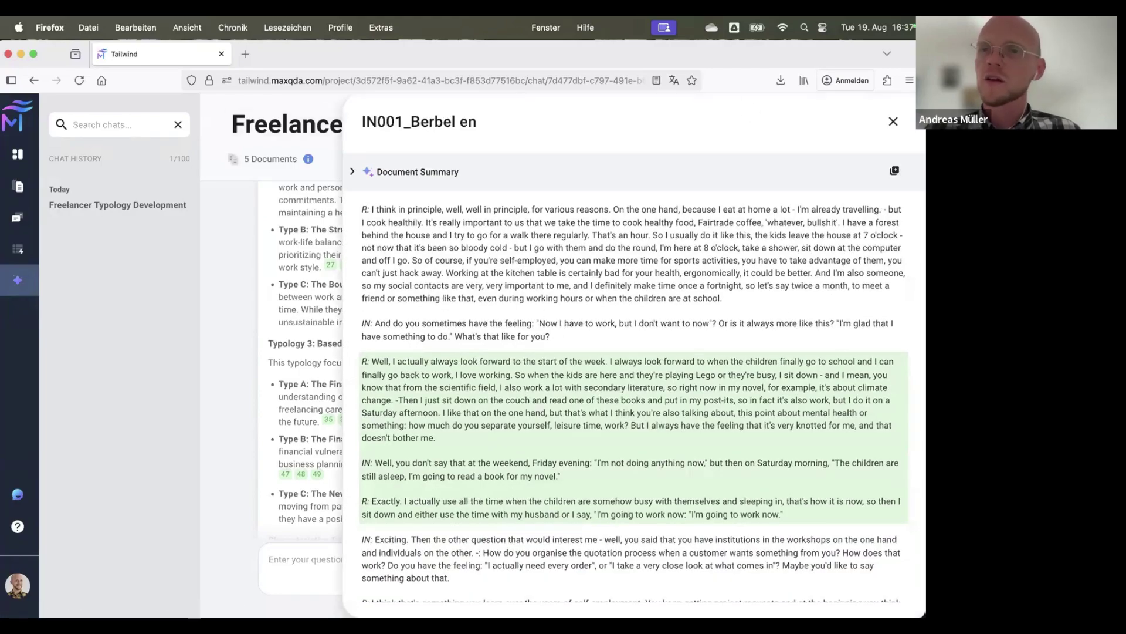
{"action": "key", "text": "Escape"}
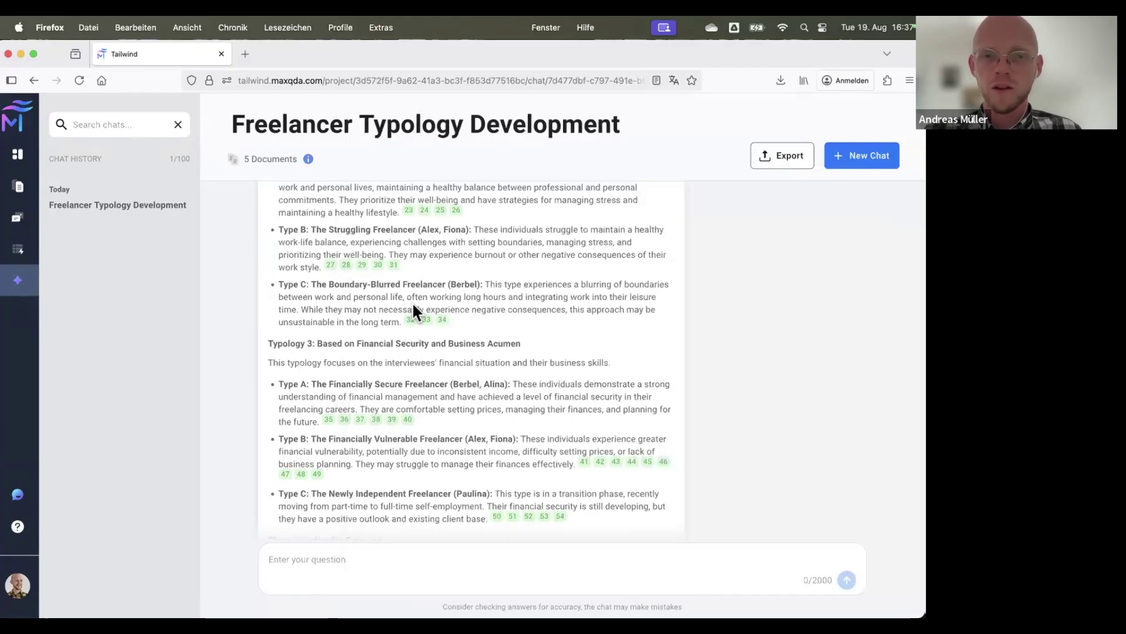
{"action": "left_click", "coordinate": [444, 321]}
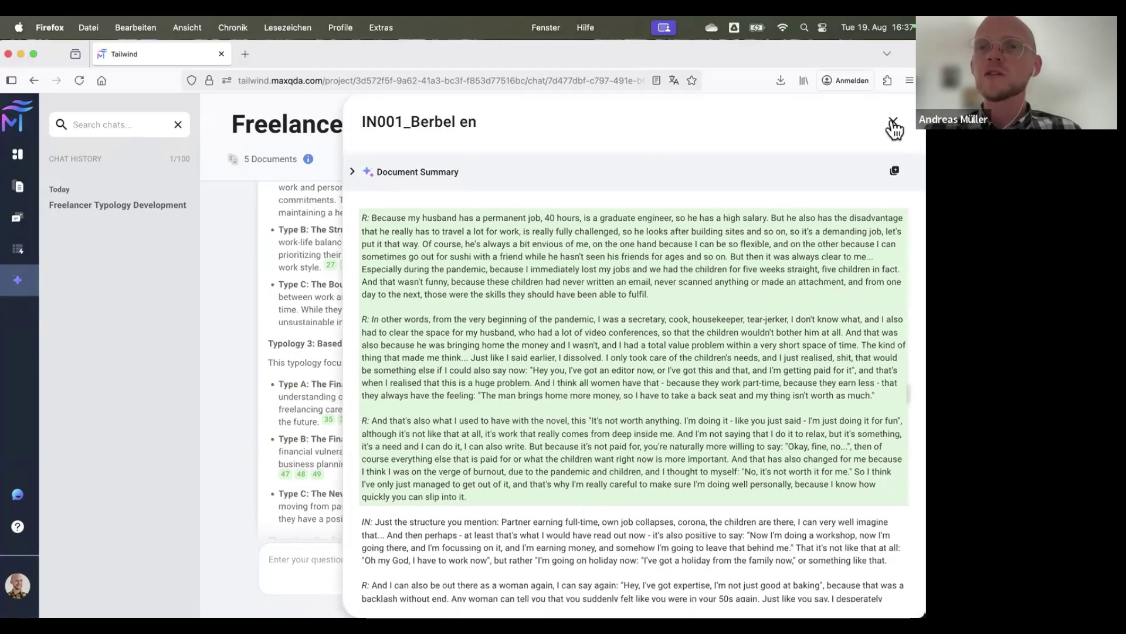
{"action": "left_click", "coordinate": [893, 123]}
Step: Examine the Characteristics for Grouping list through to the end of the answer and return to Typology 1
{"action": "scroll", "coordinate": [499, 427], "scroll_direction": "down", "scroll_amount": 5}
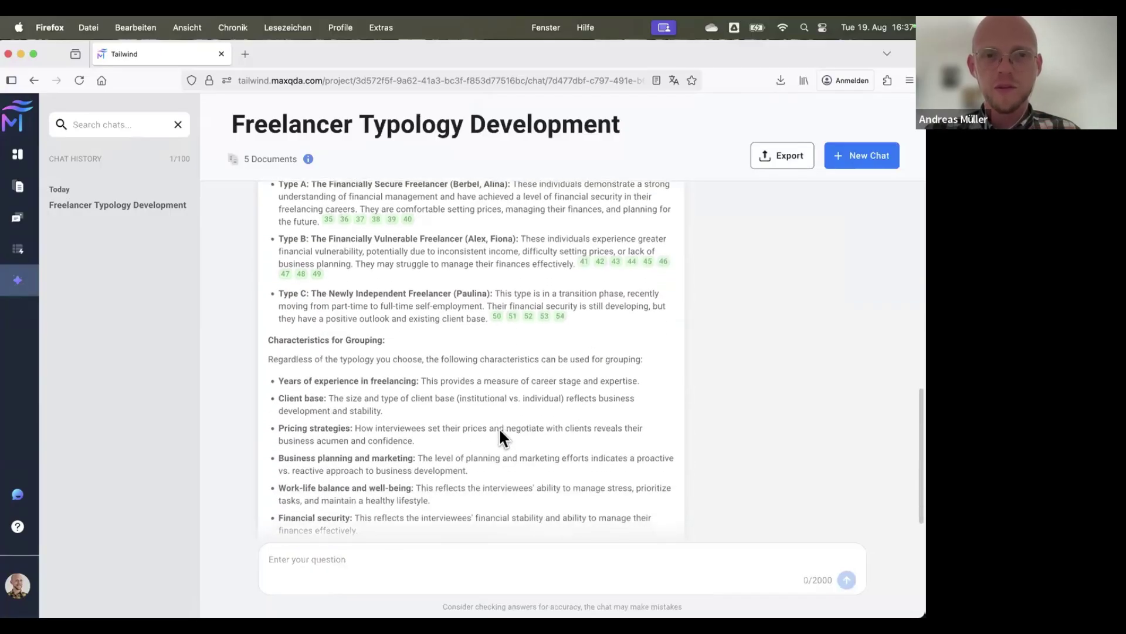
{"action": "scroll", "coordinate": [499, 430], "scroll_direction": "down", "scroll_amount": 1}
{"action": "scroll", "coordinate": [498, 427], "scroll_direction": "up", "scroll_amount": 1}
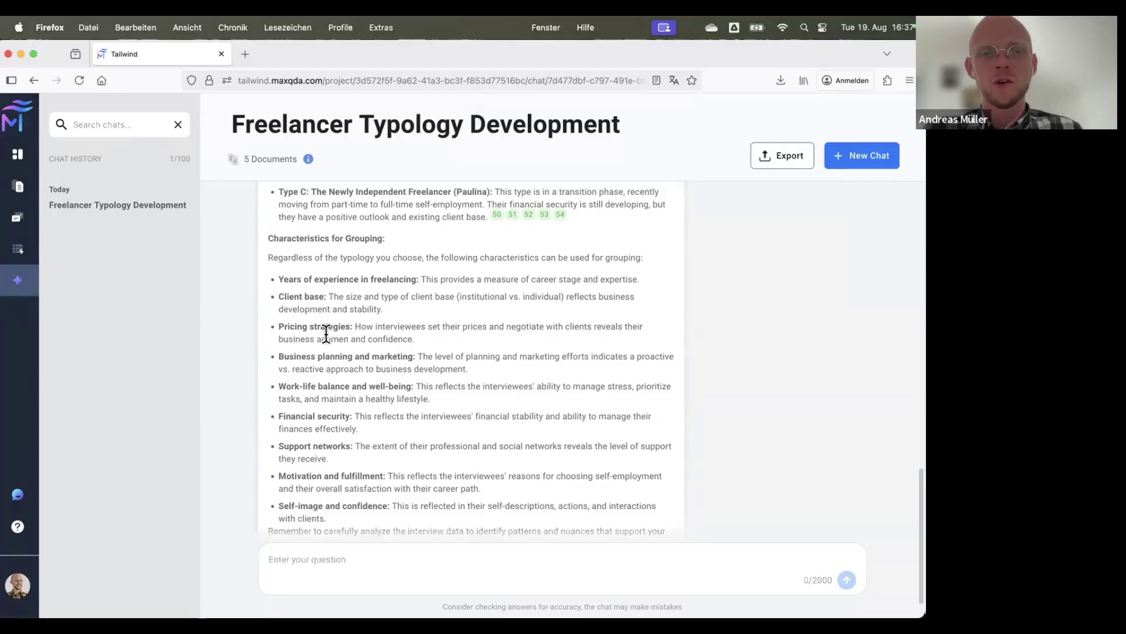
{"action": "scroll", "coordinate": [367, 276], "scroll_direction": "down", "scroll_amount": 1}
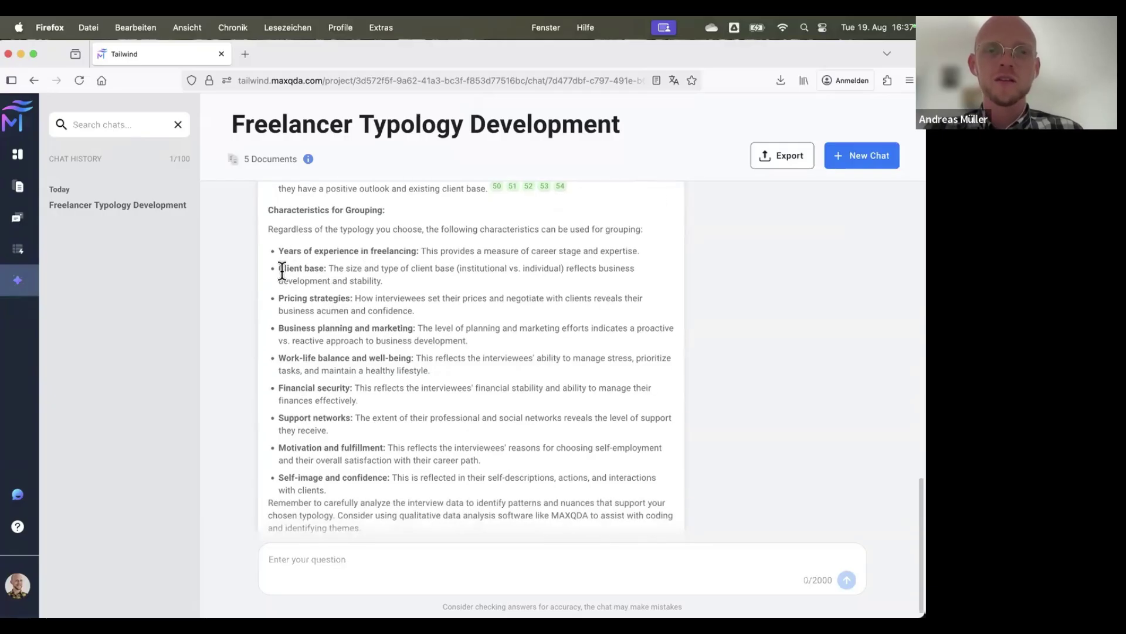
{"action": "scroll", "coordinate": [353, 311], "scroll_direction": "down", "scroll_amount": 1}
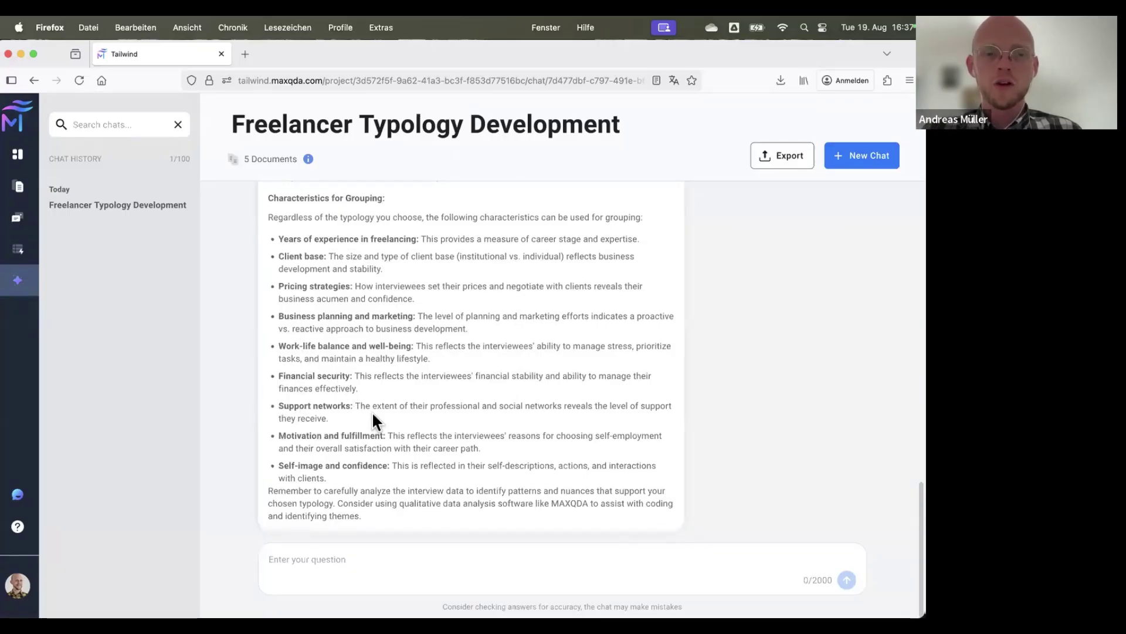
{"action": "scroll", "coordinate": [407, 530], "scroll_direction": "up", "scroll_amount": 10}
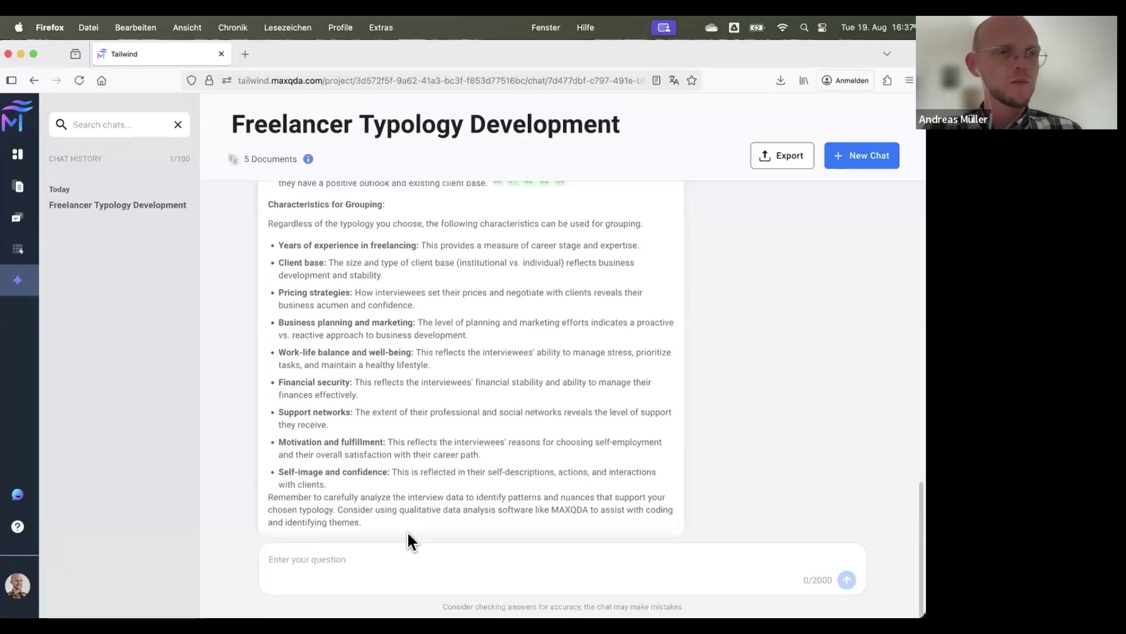
{"action": "scroll", "coordinate": [441, 430], "scroll_direction": "down", "scroll_amount": 4}
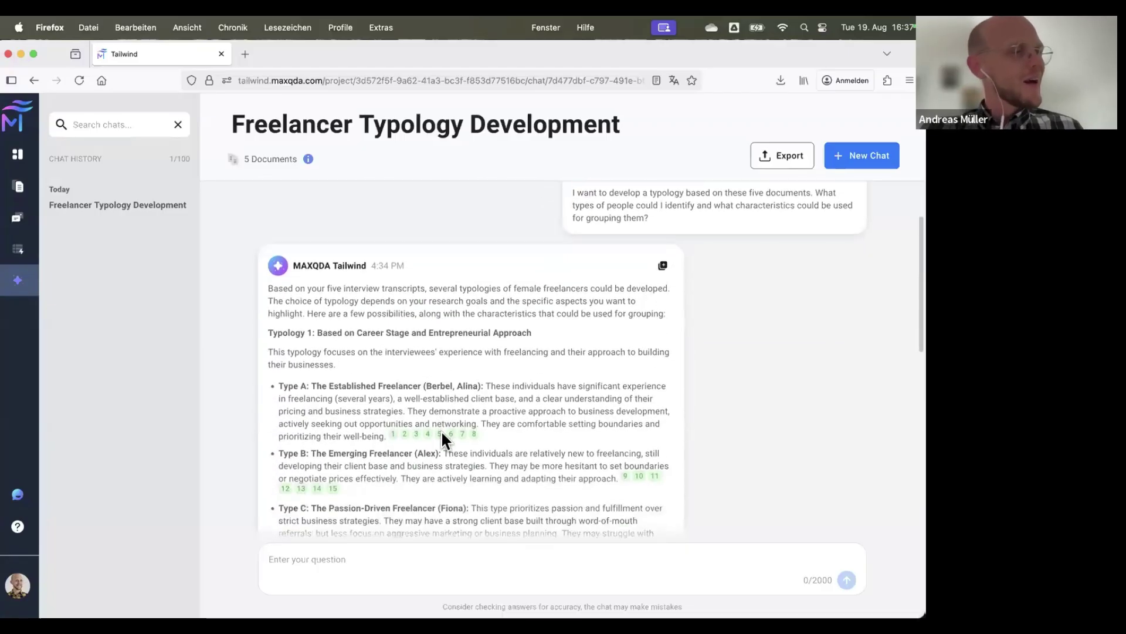
{"action": "scroll", "coordinate": [441, 431], "scroll_direction": "down", "scroll_amount": 2}
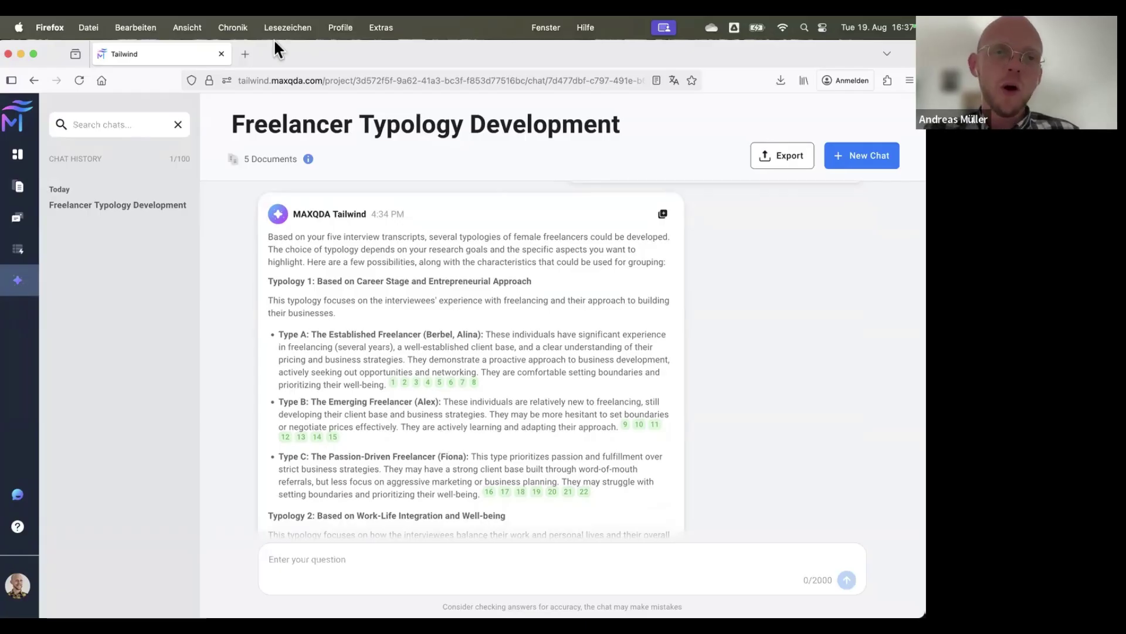
Step: Find the MAXQDA blog post "Chatting" With Your Data: 10 Prompts for Analyzing Interviews in a new browser tab and select its web address
{"action": "left_click", "coordinate": [250, 59]}
{"action": "type", "text": "chatt"}
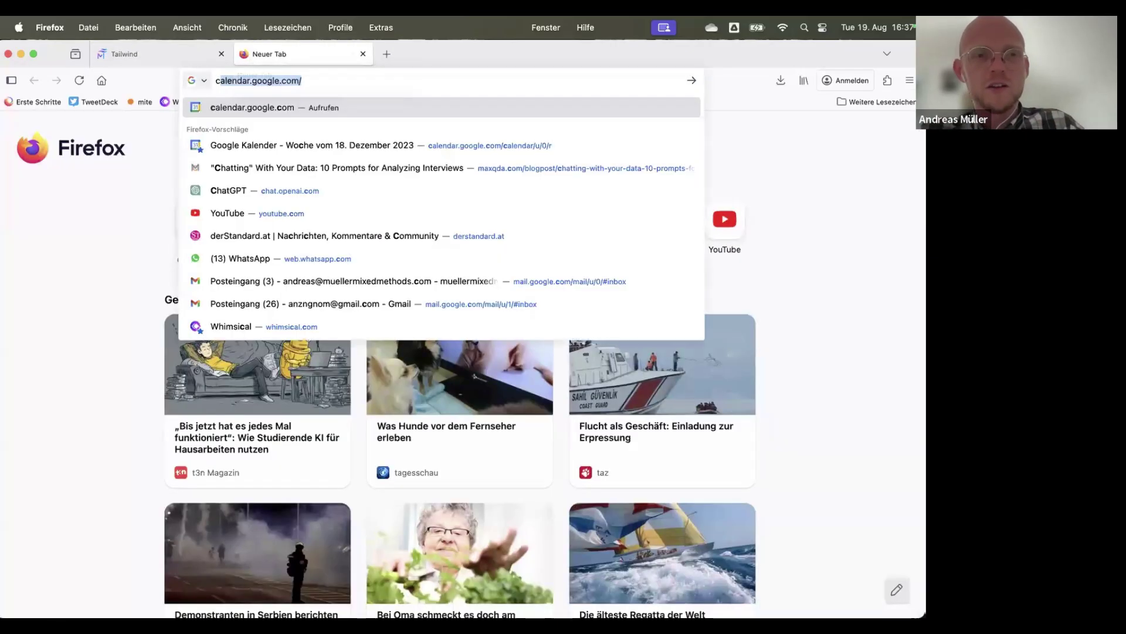
{"action": "type", "text": "ing"}
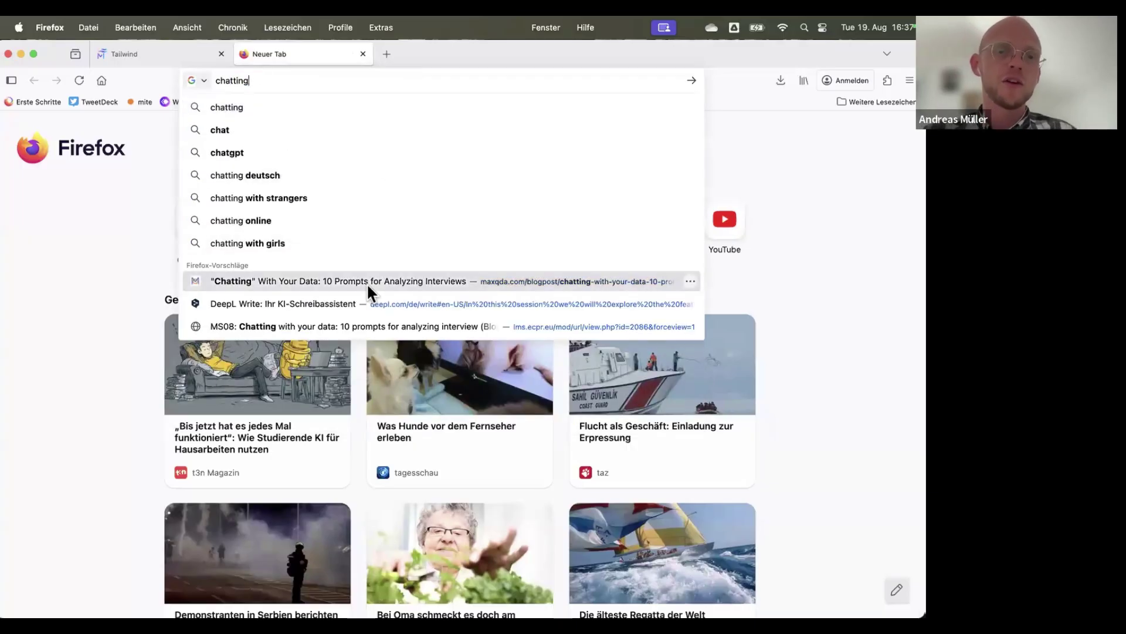
{"action": "left_click", "coordinate": [367, 283]}
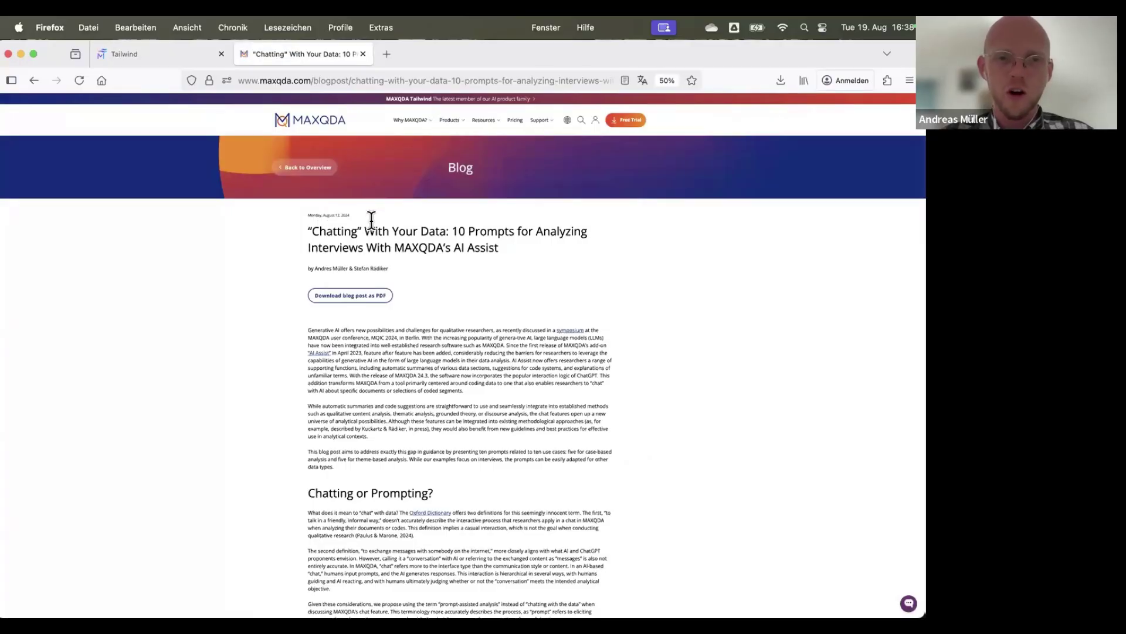
{"action": "left_click", "coordinate": [437, 78]}
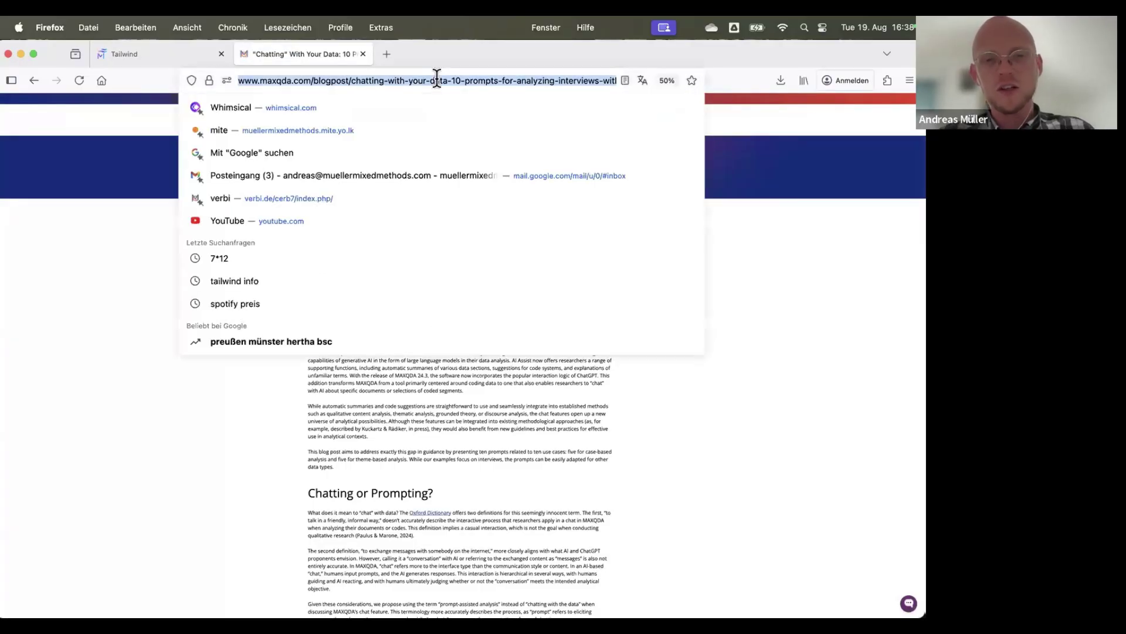
{"action": "left_click", "coordinate": [857, 346]}
Step: Skim the blog post's prompts for case-based and theme-based analysis through to the references and authors, returning to the use cases
{"action": "scroll", "coordinate": [342, 324], "scroll_direction": "down", "scroll_amount": 15}
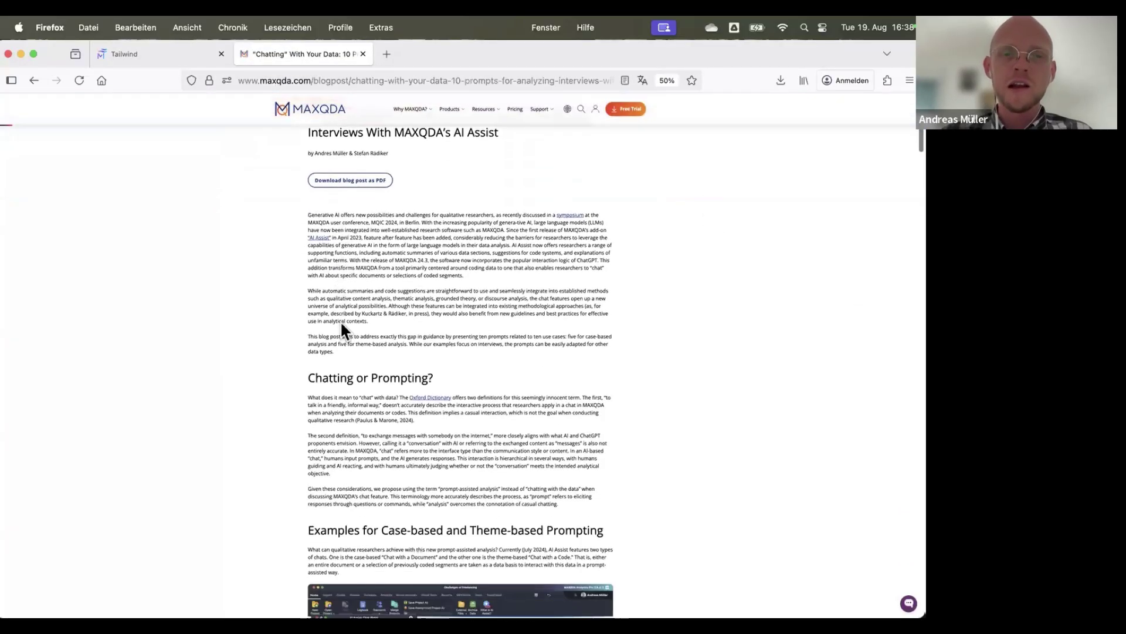
{"action": "scroll", "coordinate": [341, 332], "scroll_direction": "up", "scroll_amount": 3}
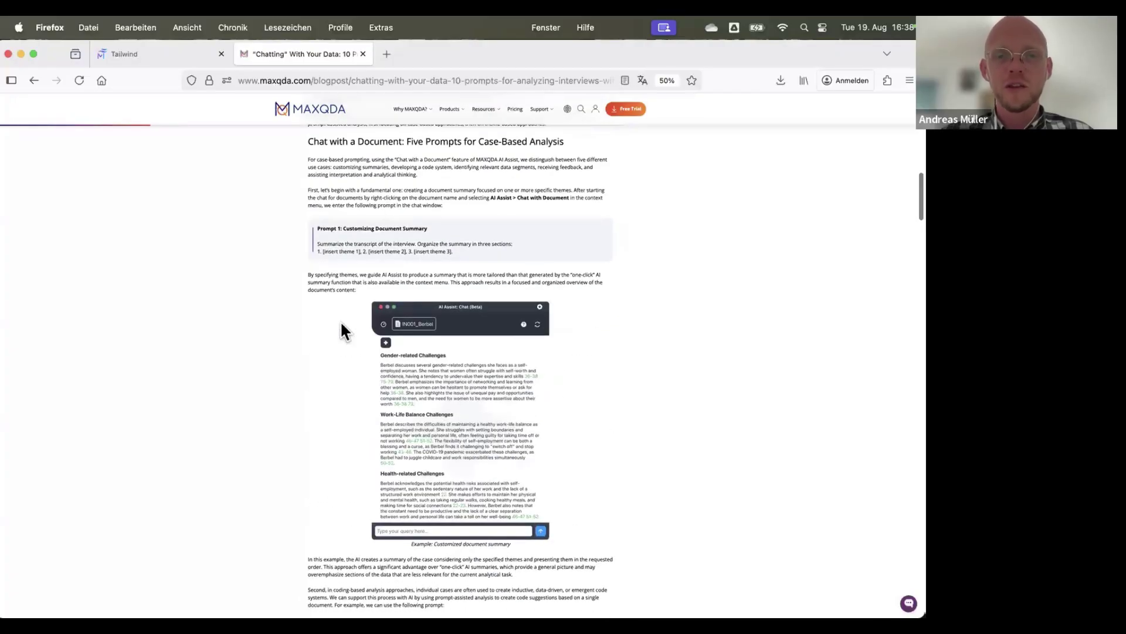
{"action": "scroll", "coordinate": [340, 332], "scroll_direction": "down", "scroll_amount": 15}
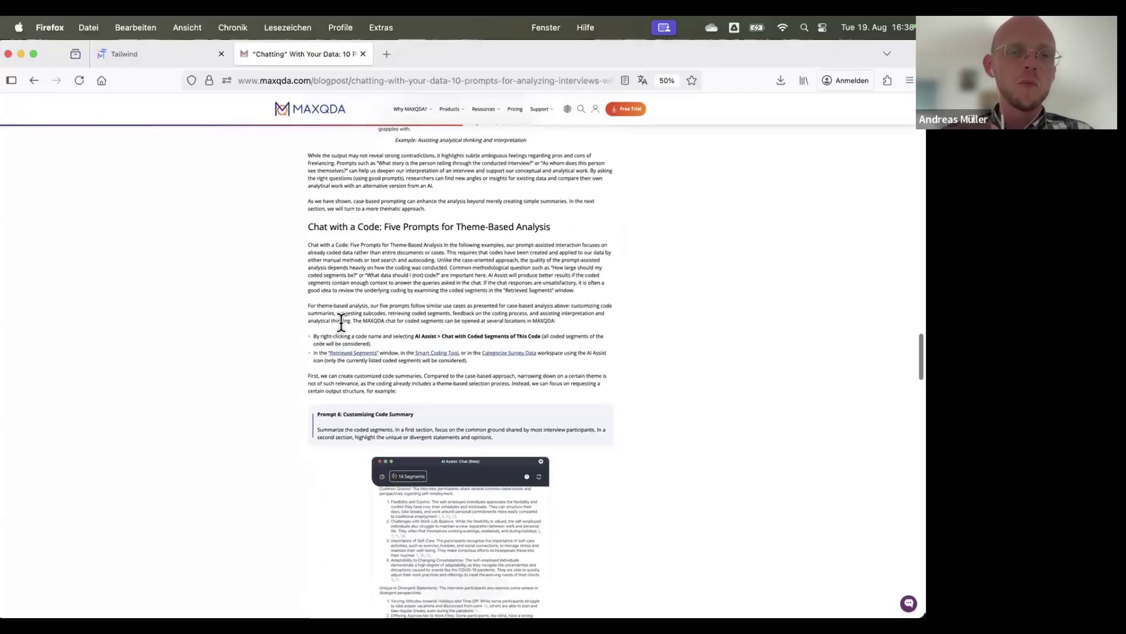
{"action": "scroll", "coordinate": [341, 322], "scroll_direction": "down", "scroll_amount": 15}
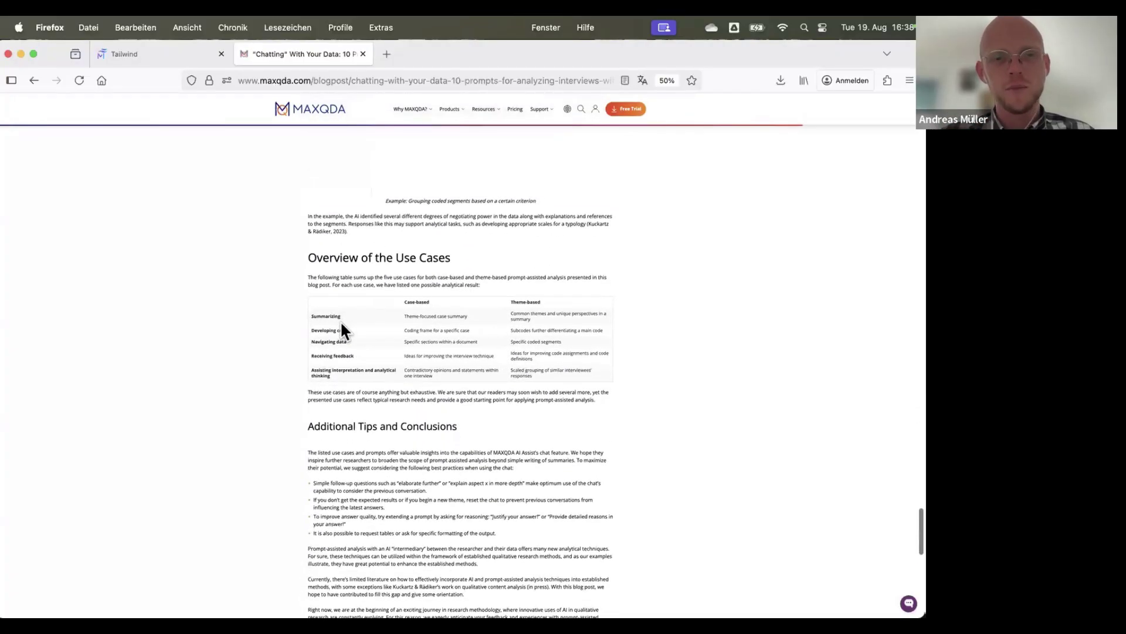
{"action": "scroll", "coordinate": [342, 328], "scroll_direction": "up", "scroll_amount": 5}
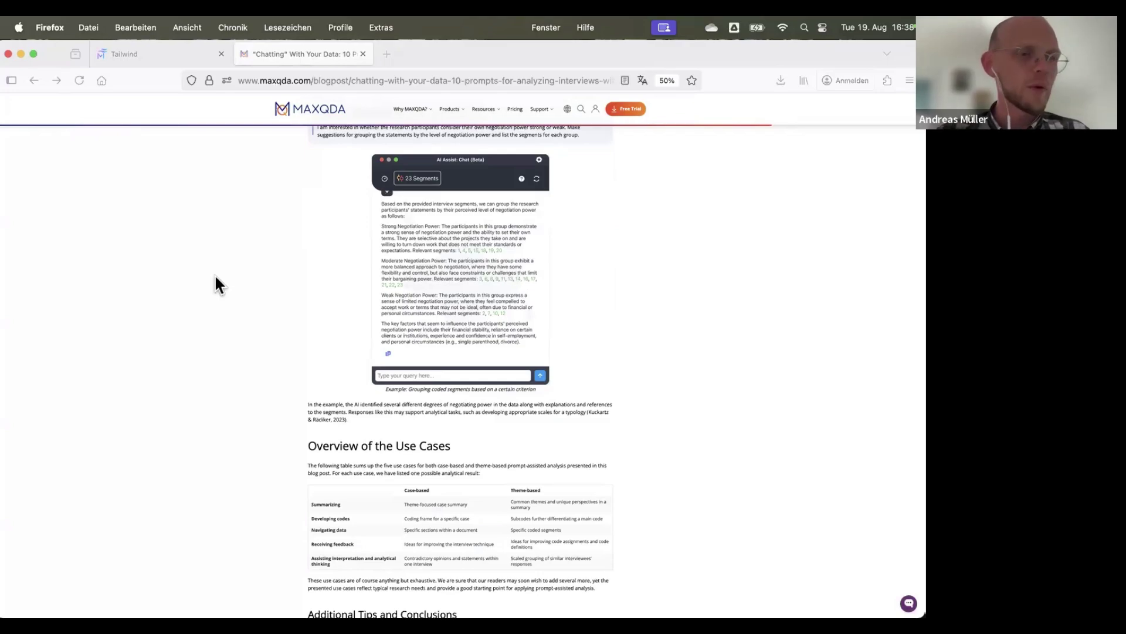
{"action": "scroll", "coordinate": [324, 382], "scroll_direction": "down", "scroll_amount": 15}
{"action": "scroll", "coordinate": [324, 381], "scroll_direction": "up", "scroll_amount": 3}
{"action": "scroll", "coordinate": [324, 382], "scroll_direction": "up", "scroll_amount": 10}
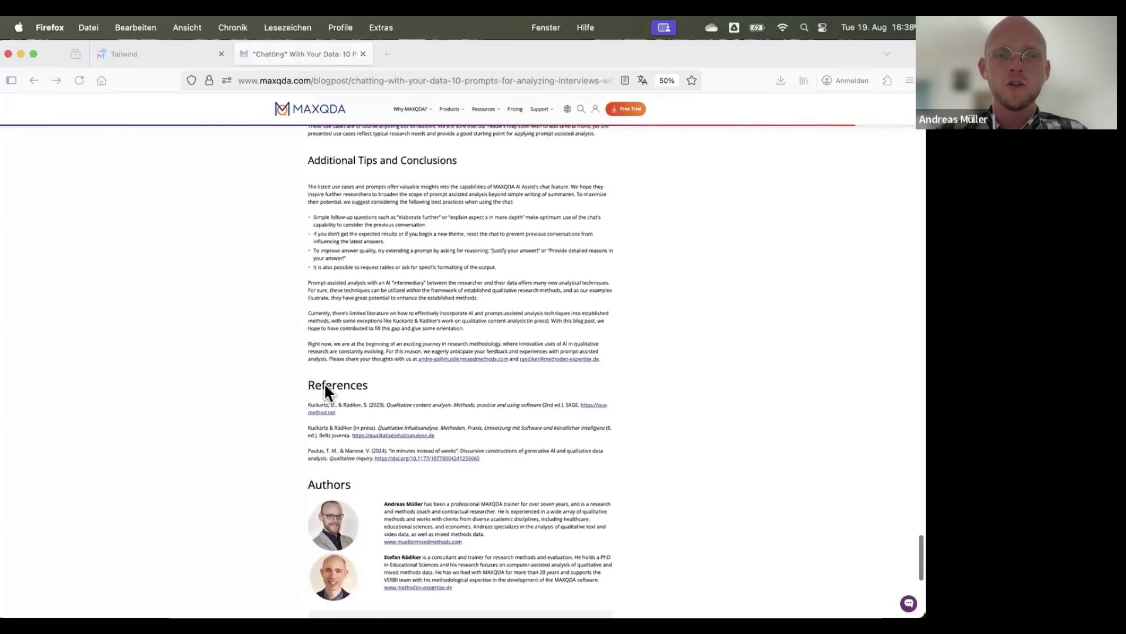
Step: Examine the Overview of the Use Cases table up close, from Summarizing to Assisting interpretation and analytical thinking
{"action": "left_click_drag", "start_coordinate": [322, 302], "coordinate": [589, 367]}
{"action": "left_click", "coordinate": [250, 319]}
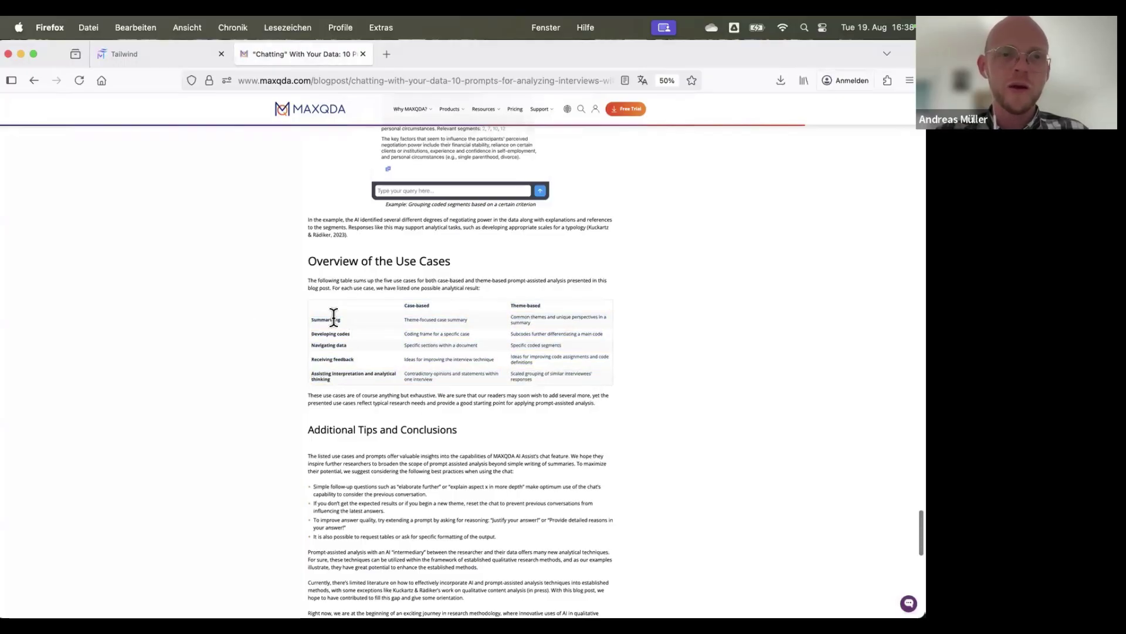
{"action": "left_click_drag", "start_coordinate": [334, 332], "coordinate": [330, 344]}
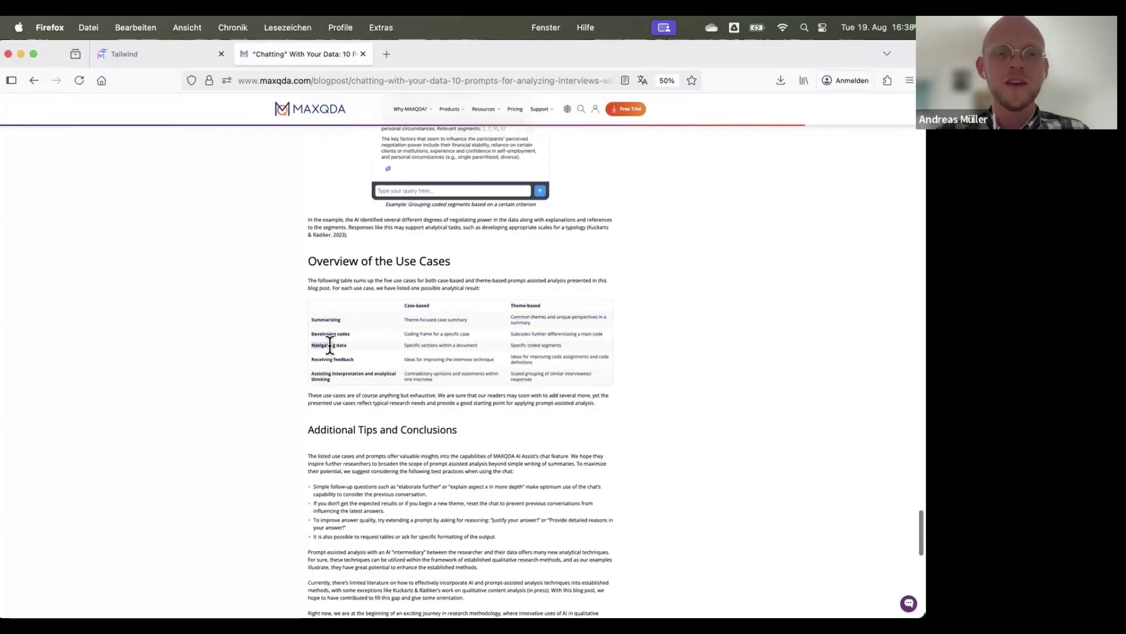
{"action": "left_click", "coordinate": [324, 358]}
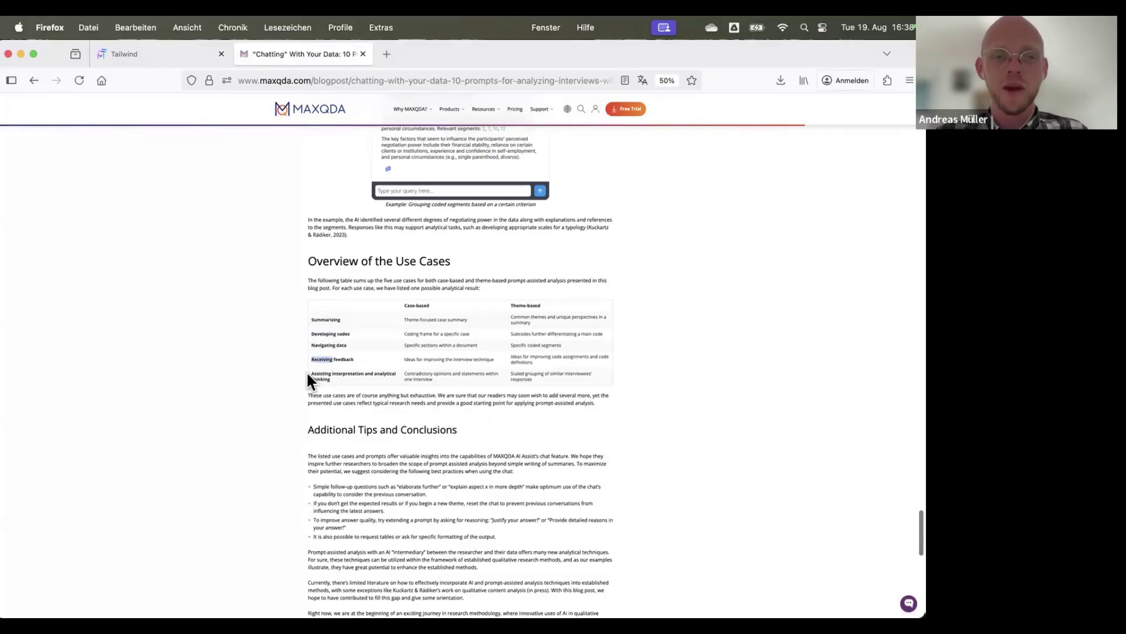
{"action": "triple_click", "coordinate": [347, 375]}
{"action": "scroll", "coordinate": [357, 376], "scroll_direction": "up", "scroll_amount": 5}
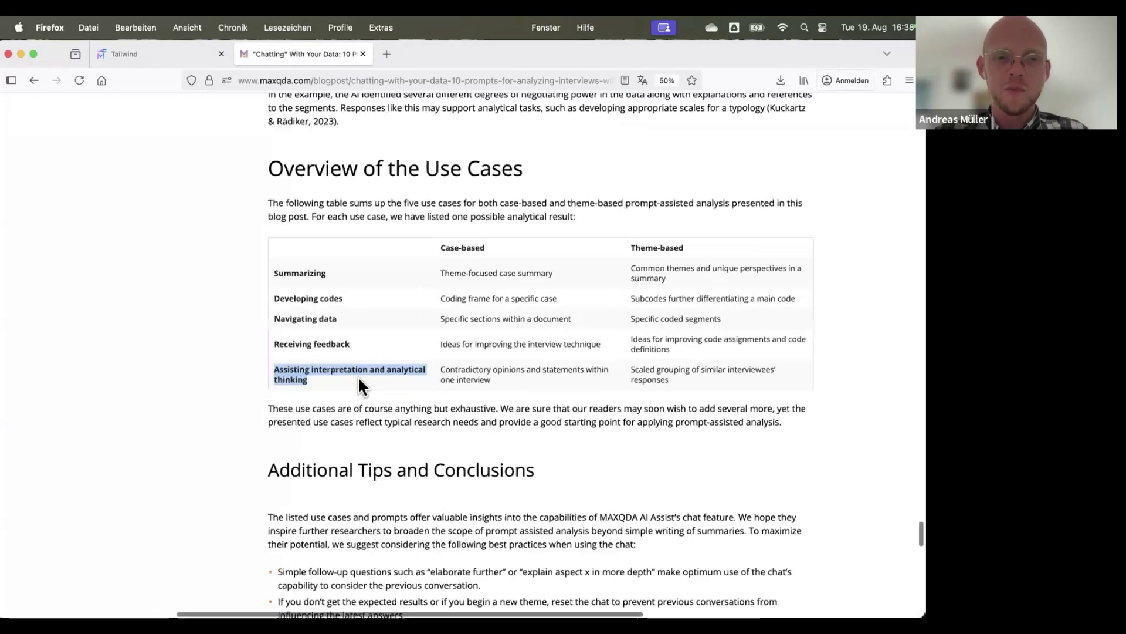
{"action": "left_click", "coordinate": [297, 385]}
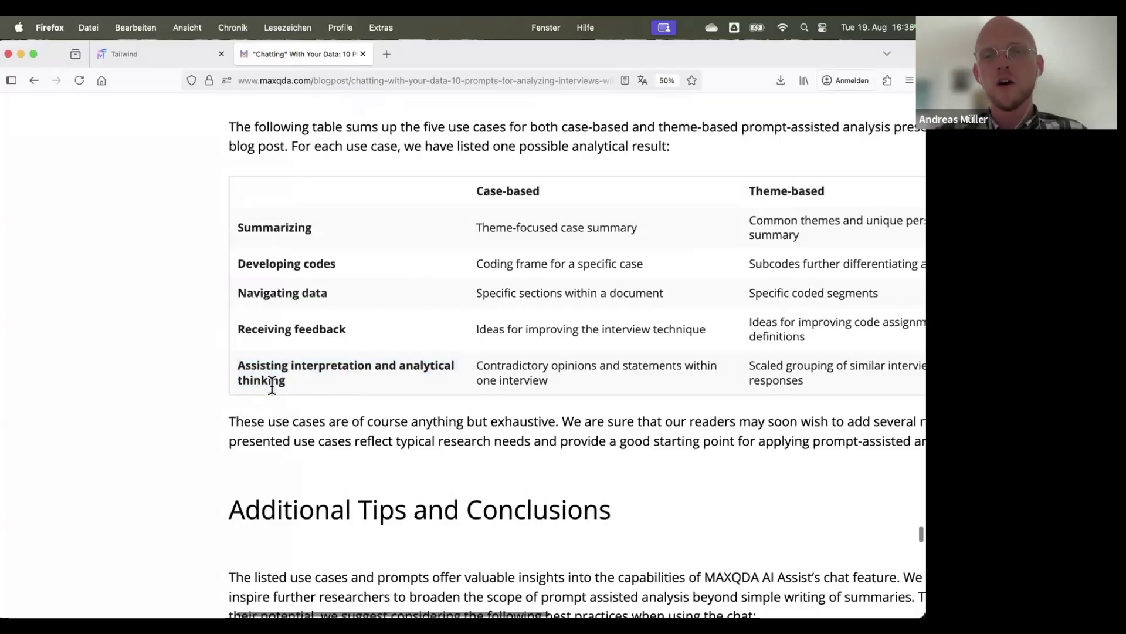
{"action": "scroll", "coordinate": [272, 388], "scroll_direction": "right", "scroll_amount": 1}
{"action": "scroll", "coordinate": [271, 387], "scroll_direction": "left", "scroll_amount": 5}
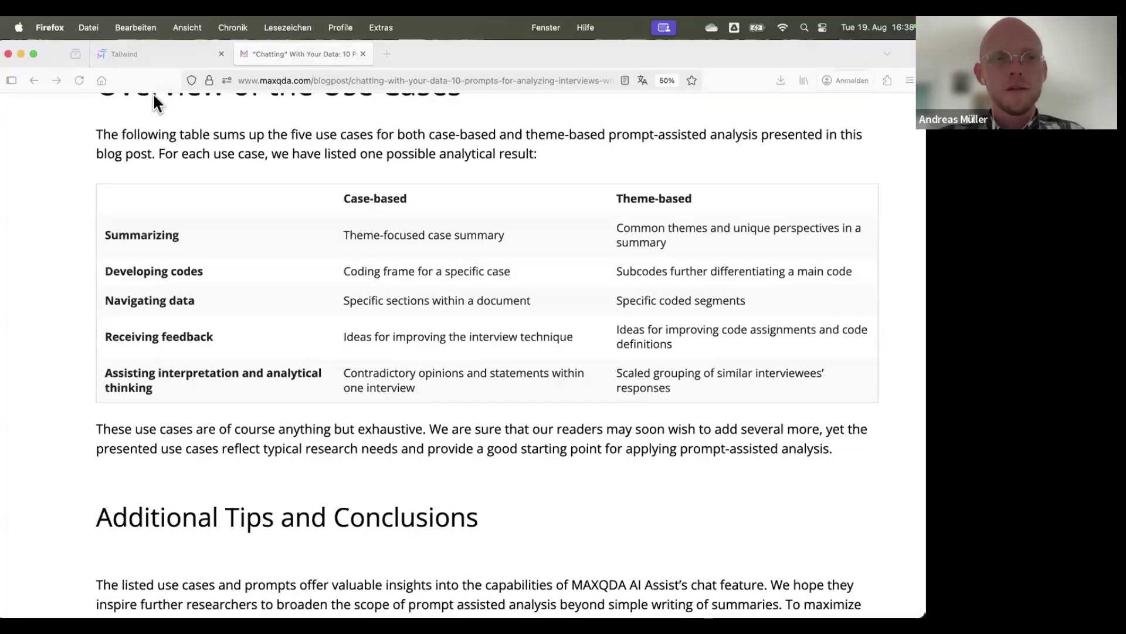
Step: Return to the Tailwind typology chat and submit "Rework the typology and focus more on how the participants handle family and job."
{"action": "left_click", "coordinate": [156, 57]}
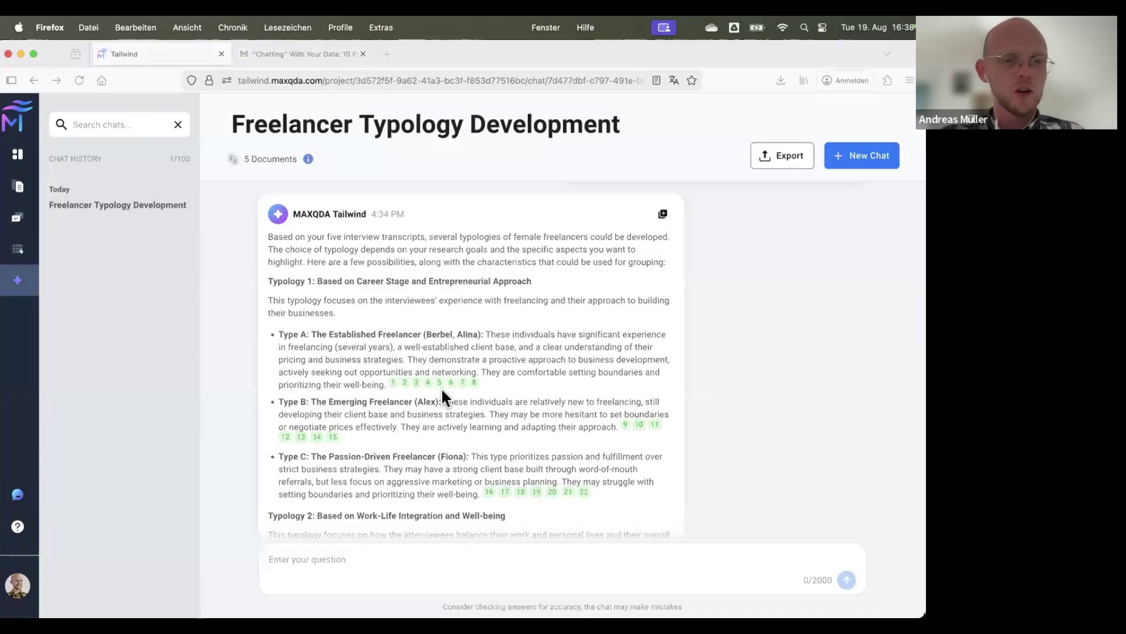
{"action": "scroll", "coordinate": [441, 387], "scroll_direction": "down", "scroll_amount": 3}
{"action": "scroll", "coordinate": [441, 387], "scroll_direction": "down", "scroll_amount": 10}
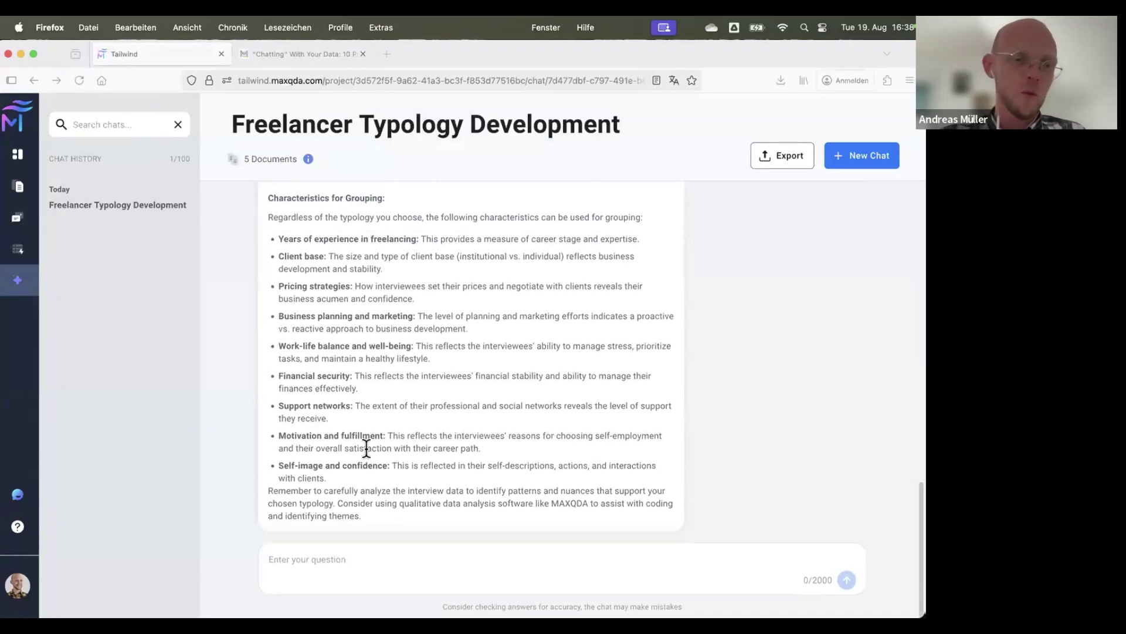
{"action": "left_click", "coordinate": [339, 554]}
{"action": "type", "text": "R"}
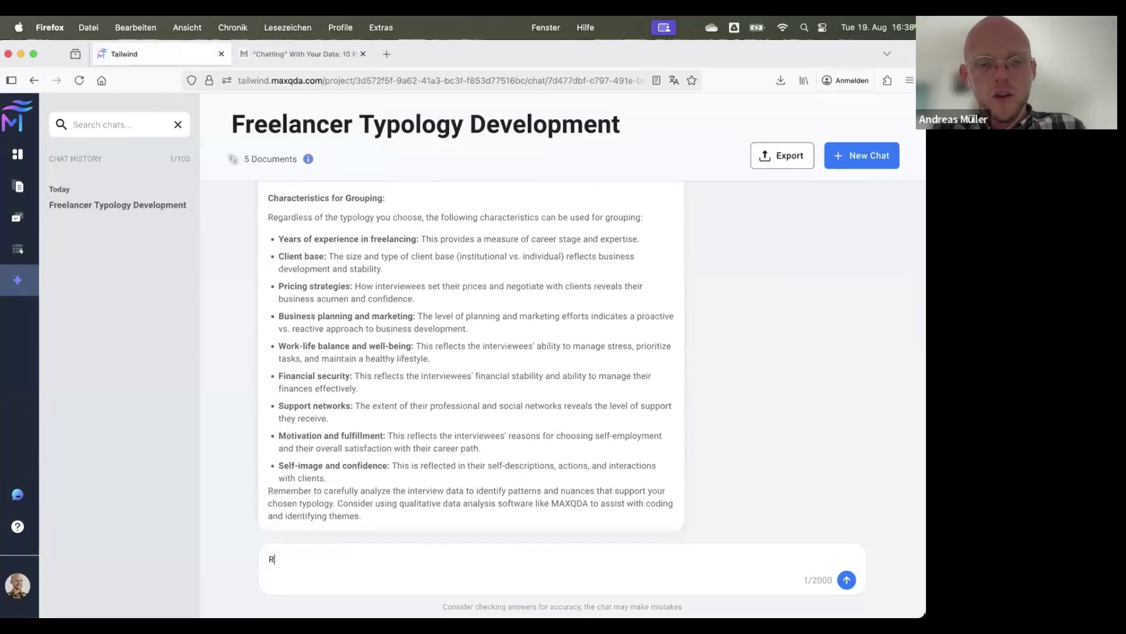
{"action": "type", "text": "ework the typo"}
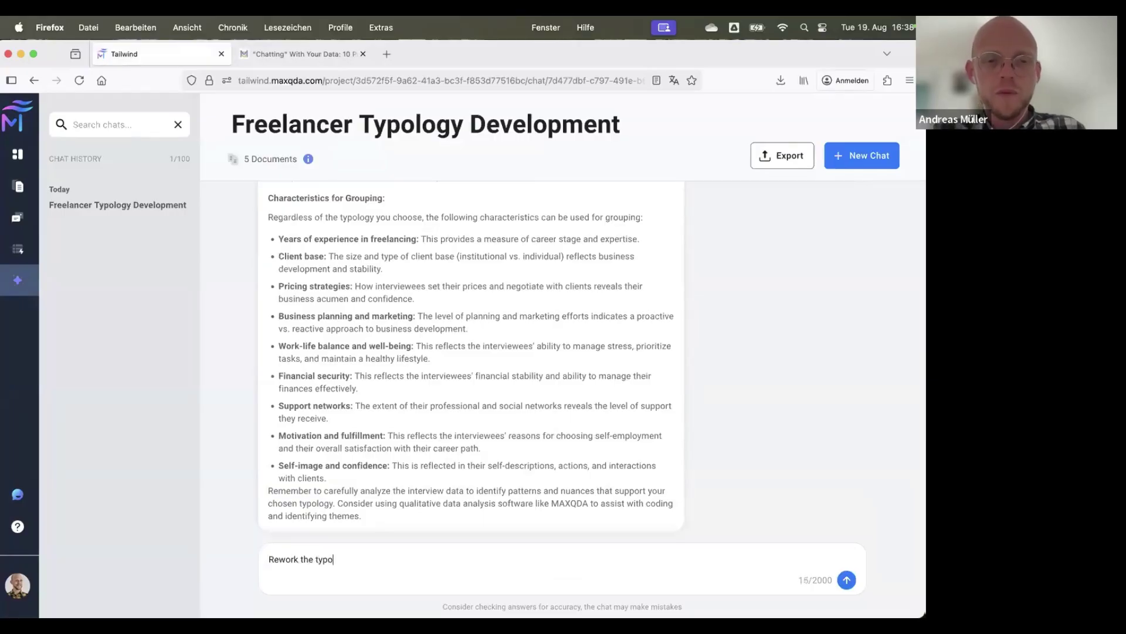
{"action": "type", "text": "logy and f"}
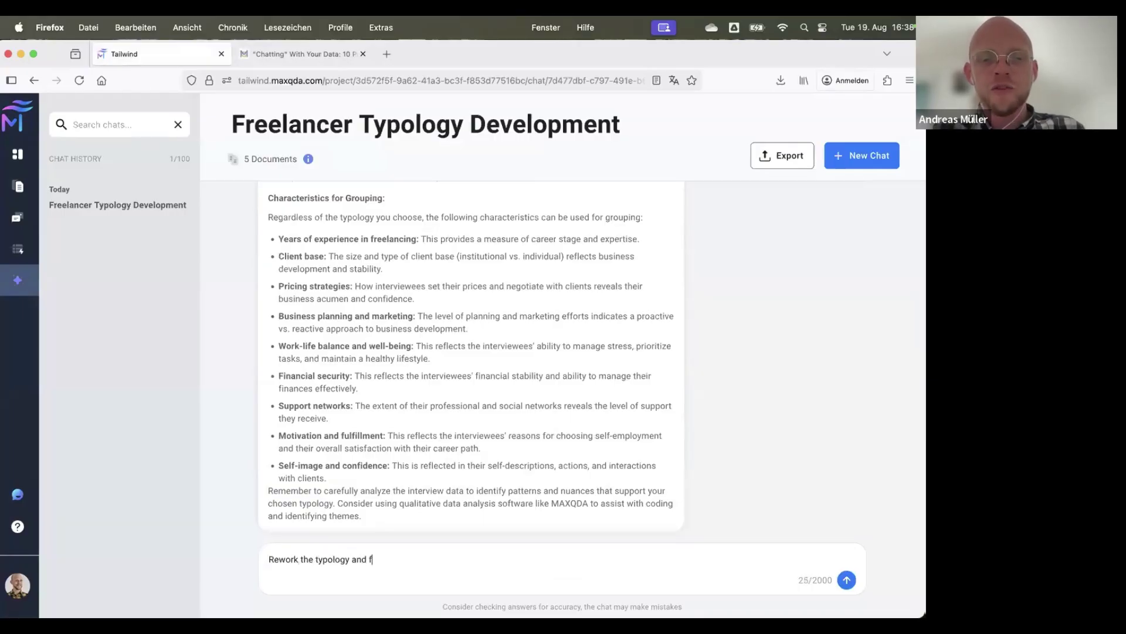
{"action": "type", "text": "ocus more on how th"}
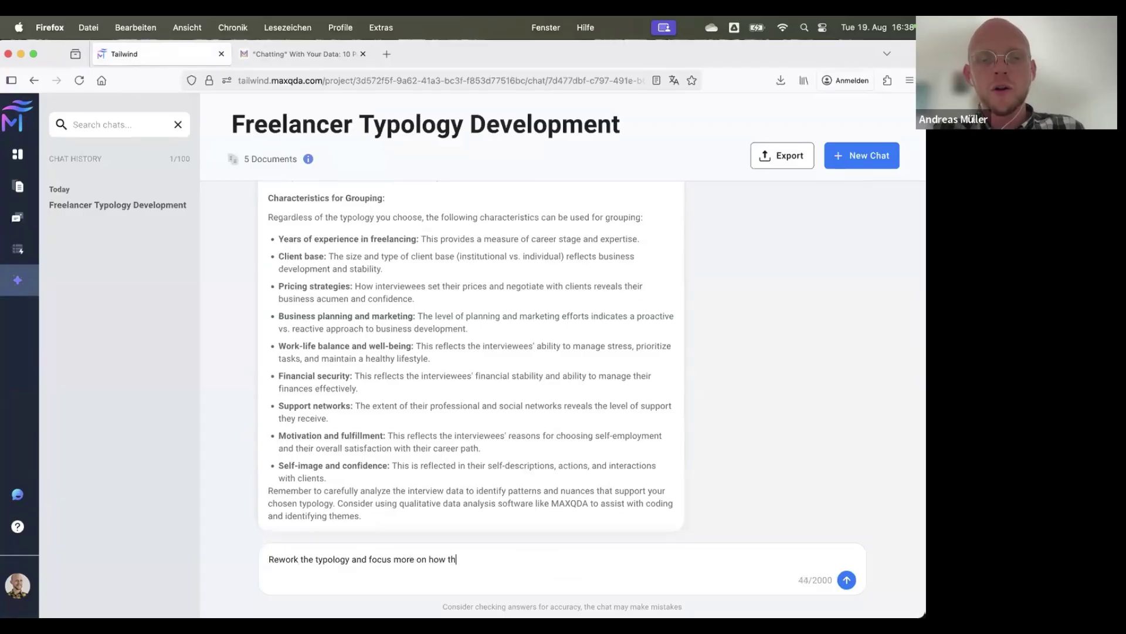
{"action": "type", "text": "e participants ha"}
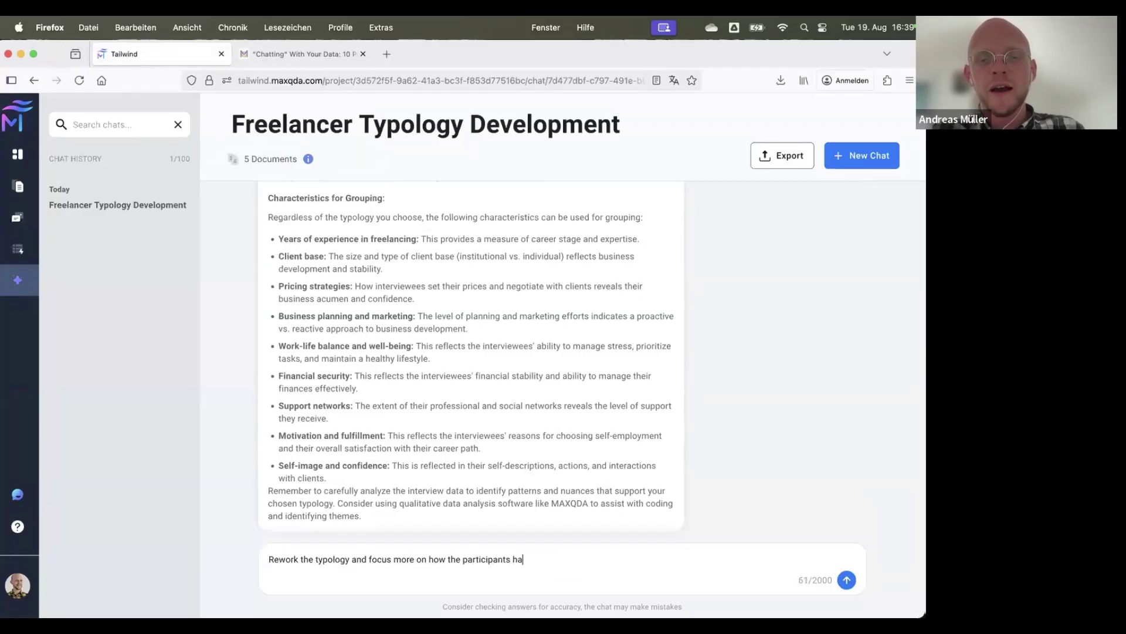
{"action": "type", "text": "ndle family and j"}
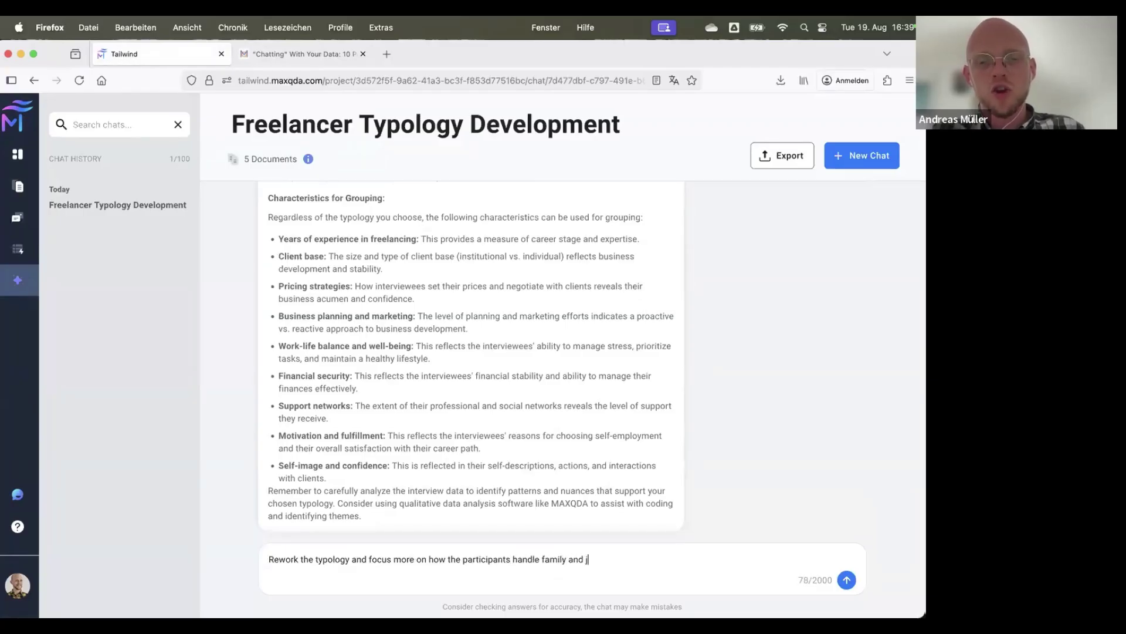
{"action": "type", "text": "ob."}
{"action": "key", "text": "Return"}
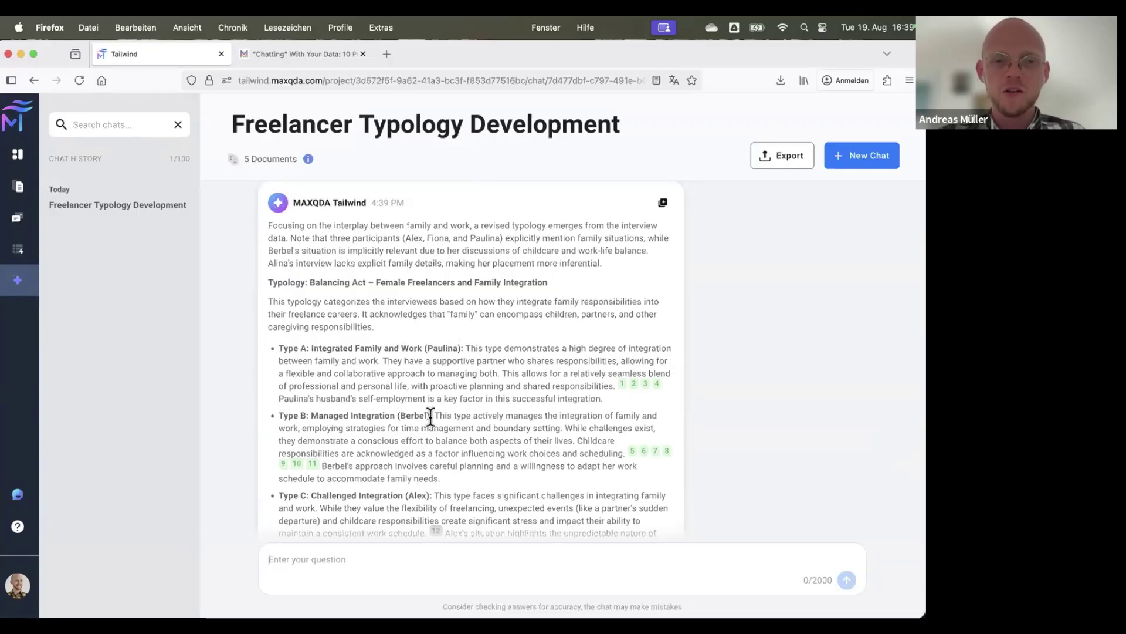
Step: Read the revised typology on family integration, comparing Types A to E and the Characteristics for Grouping (Family & Work Focus)
{"action": "scroll", "coordinate": [430, 417], "scroll_direction": "down", "scroll_amount": 5}
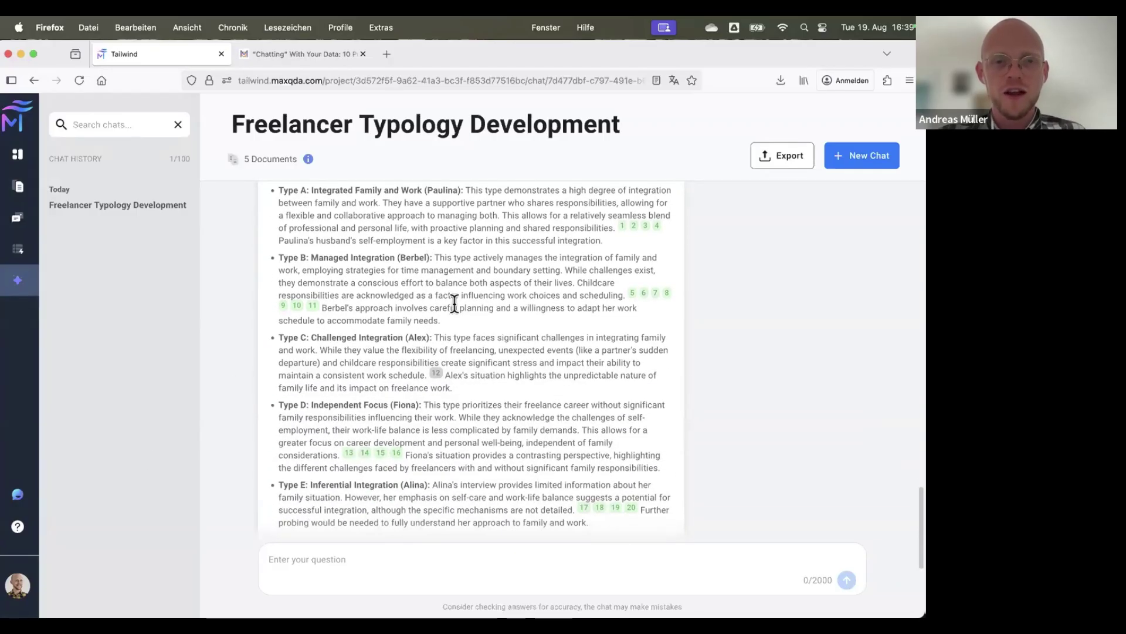
{"action": "scroll", "coordinate": [444, 313], "scroll_direction": "down", "scroll_amount": 2}
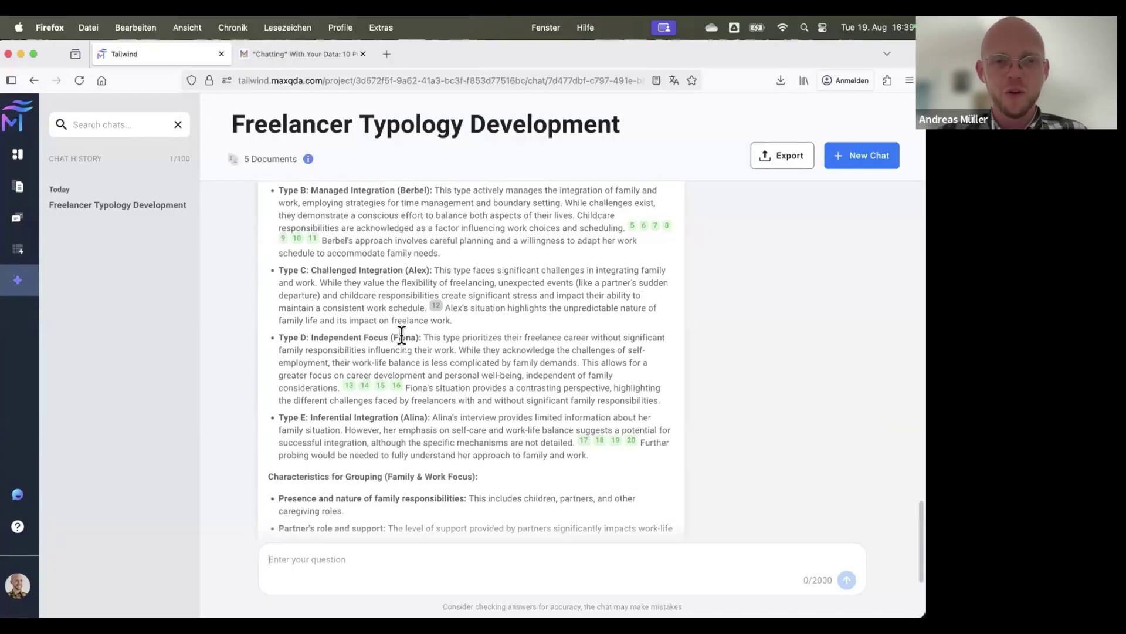
{"action": "scroll", "coordinate": [402, 336], "scroll_direction": "down", "scroll_amount": 1}
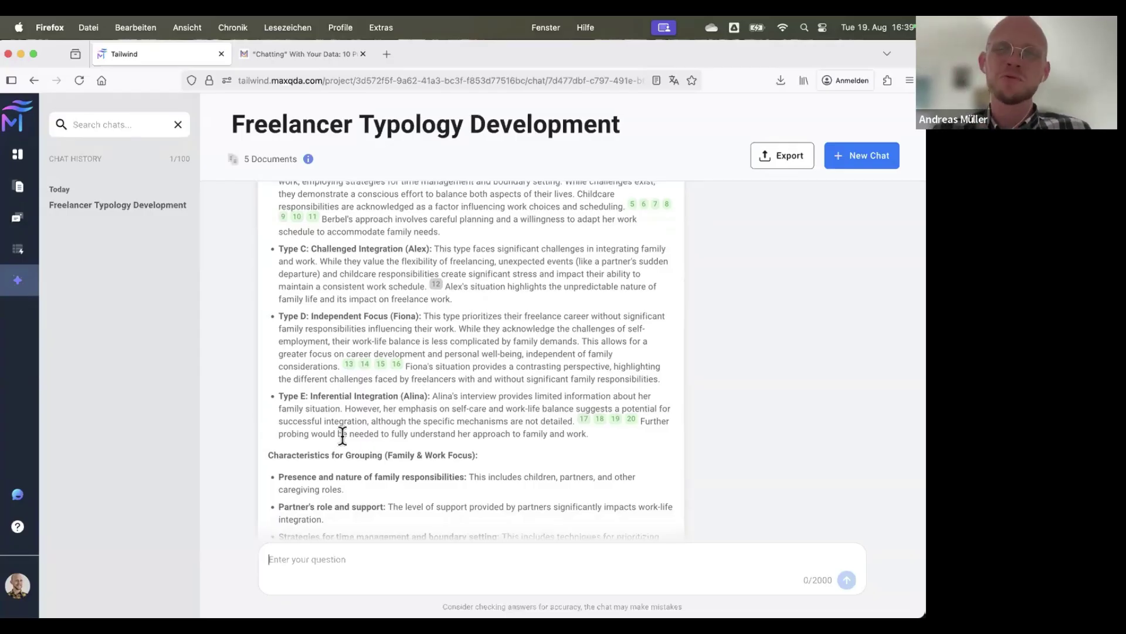
{"action": "scroll", "coordinate": [342, 435], "scroll_direction": "up", "scroll_amount": 3}
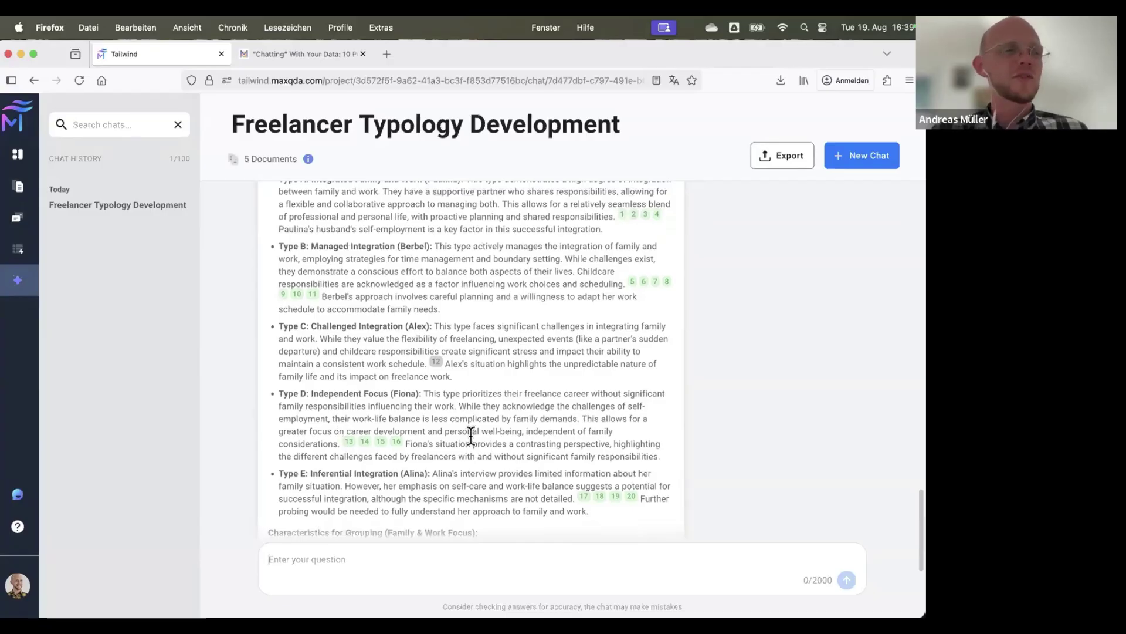
{"action": "scroll", "coordinate": [471, 438], "scroll_direction": "down", "scroll_amount": 8}
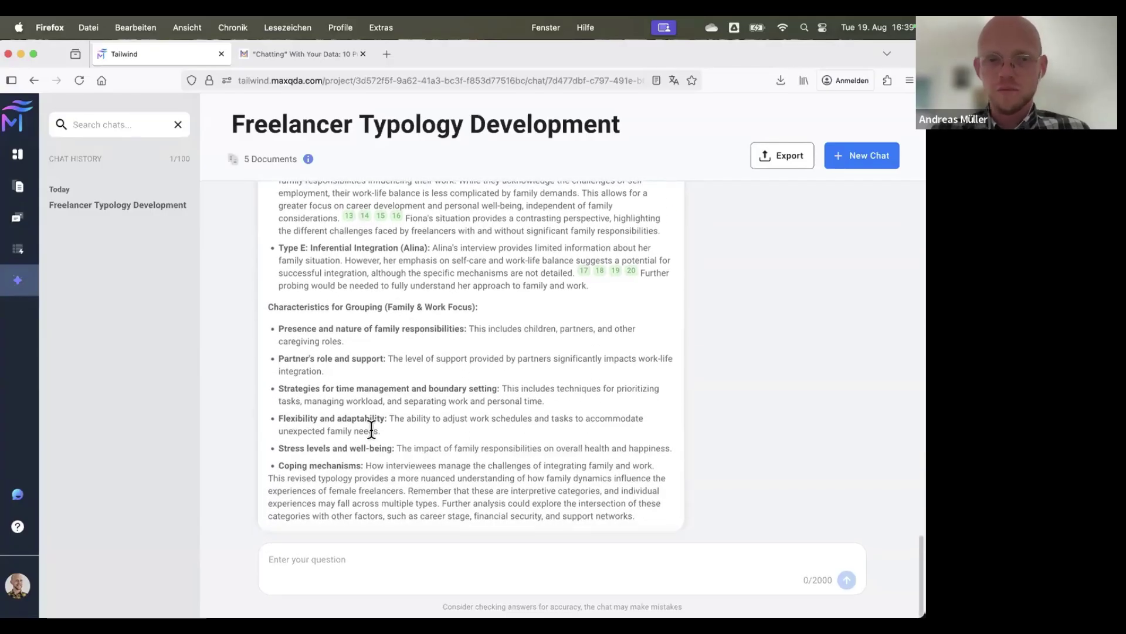
{"action": "scroll", "coordinate": [372, 434], "scroll_direction": "up", "scroll_amount": 3}
{"action": "scroll", "coordinate": [371, 434], "scroll_direction": "up", "scroll_amount": 10}
{"action": "scroll", "coordinate": [373, 437], "scroll_direction": "down", "scroll_amount": 12}
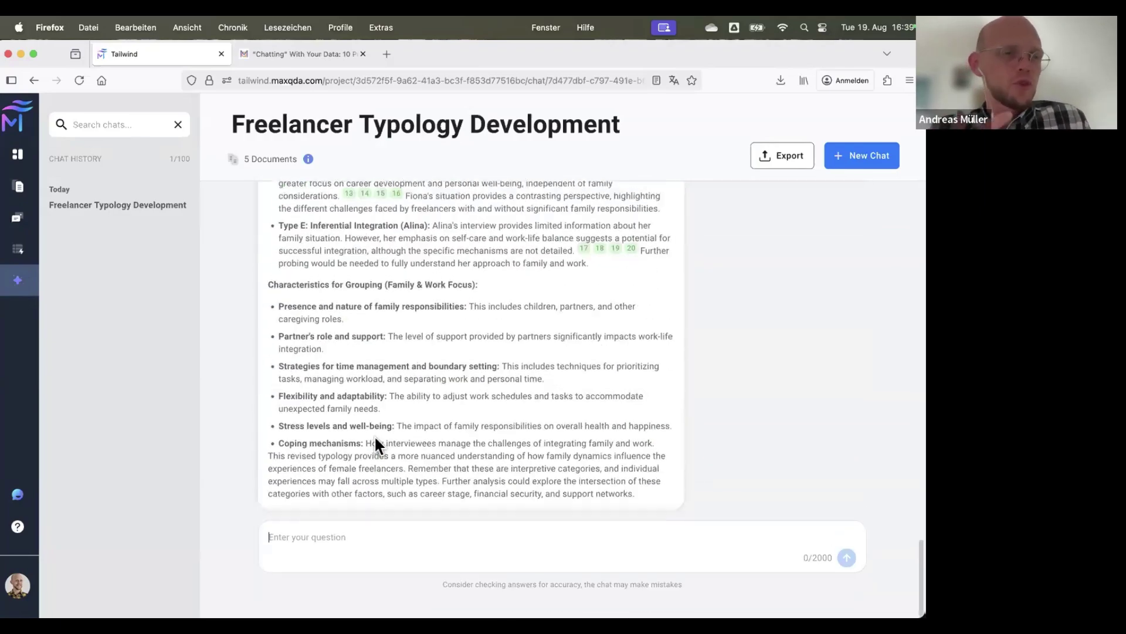
{"action": "scroll", "coordinate": [375, 446], "scroll_direction": "up", "scroll_amount": 12}
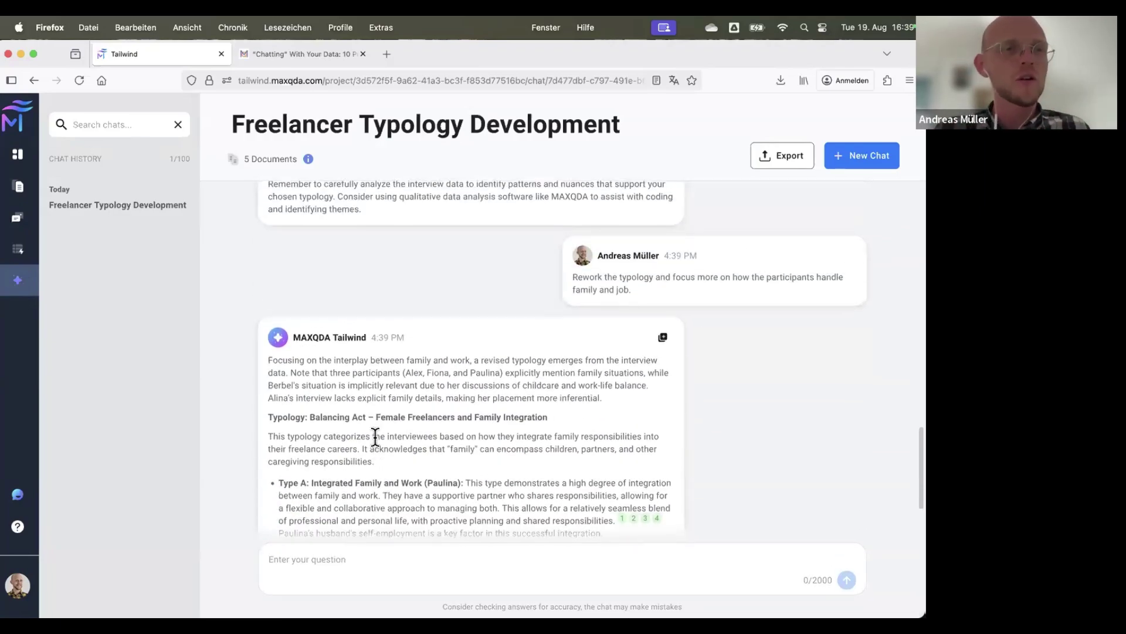
Step: Start a new chat and enter "Please provide contrasting opinions and quotations regarding freelancing and gender." as the prompt's opening
{"action": "left_click", "coordinate": [864, 156]}
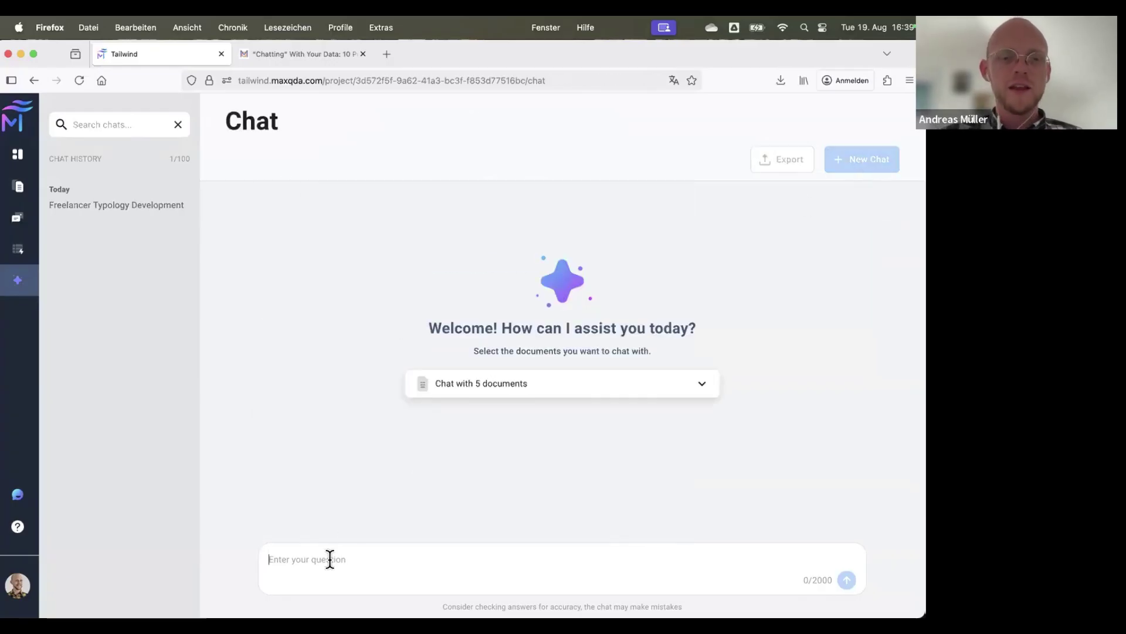
{"action": "type", "text": "P"}
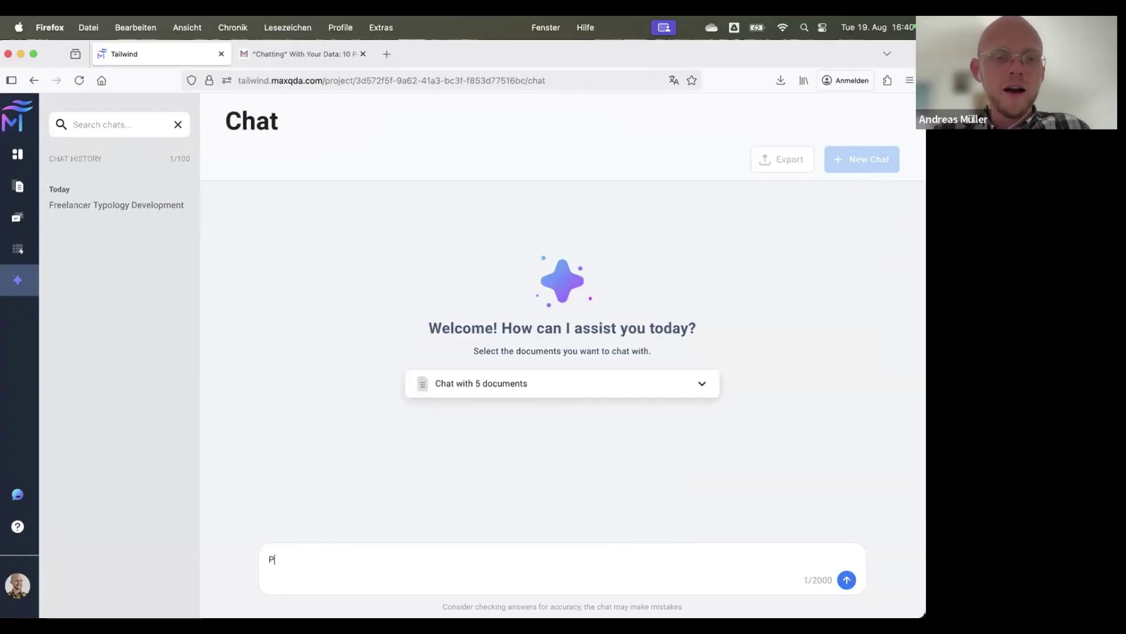
{"action": "type", "text": "lease"}
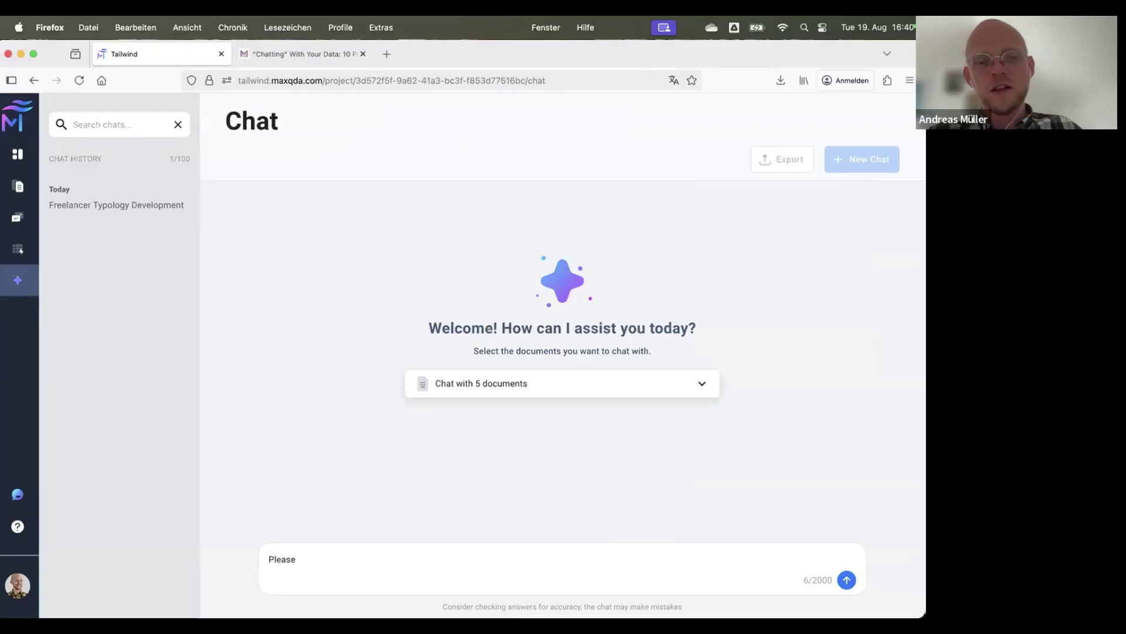
{"action": "type", "text": " provide cont"}
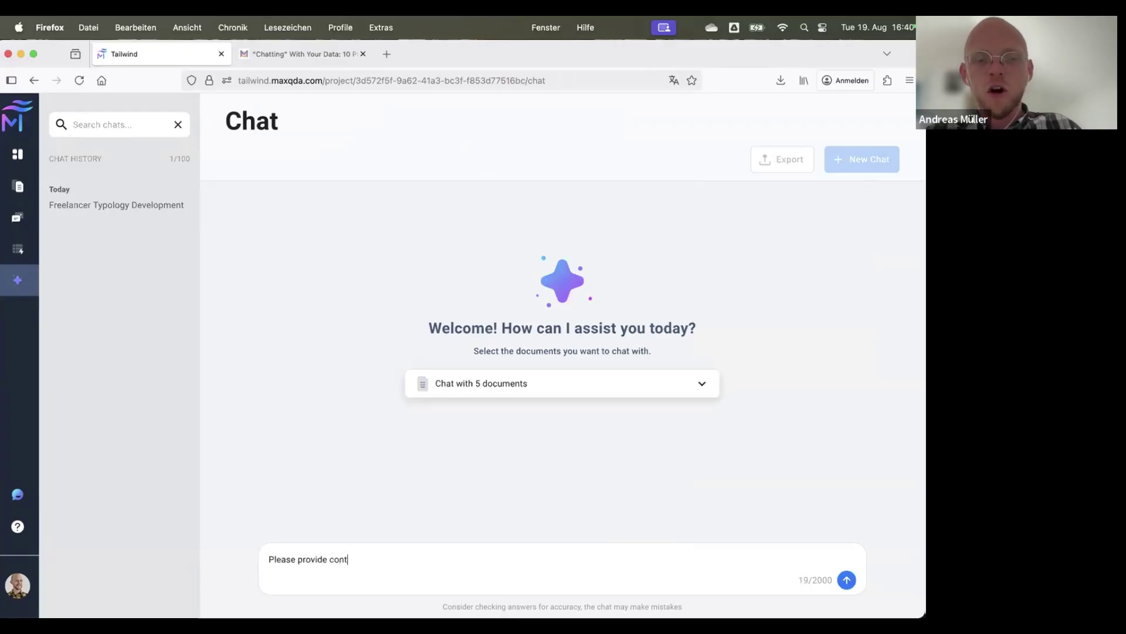
{"action": "type", "text": "rasting o"}
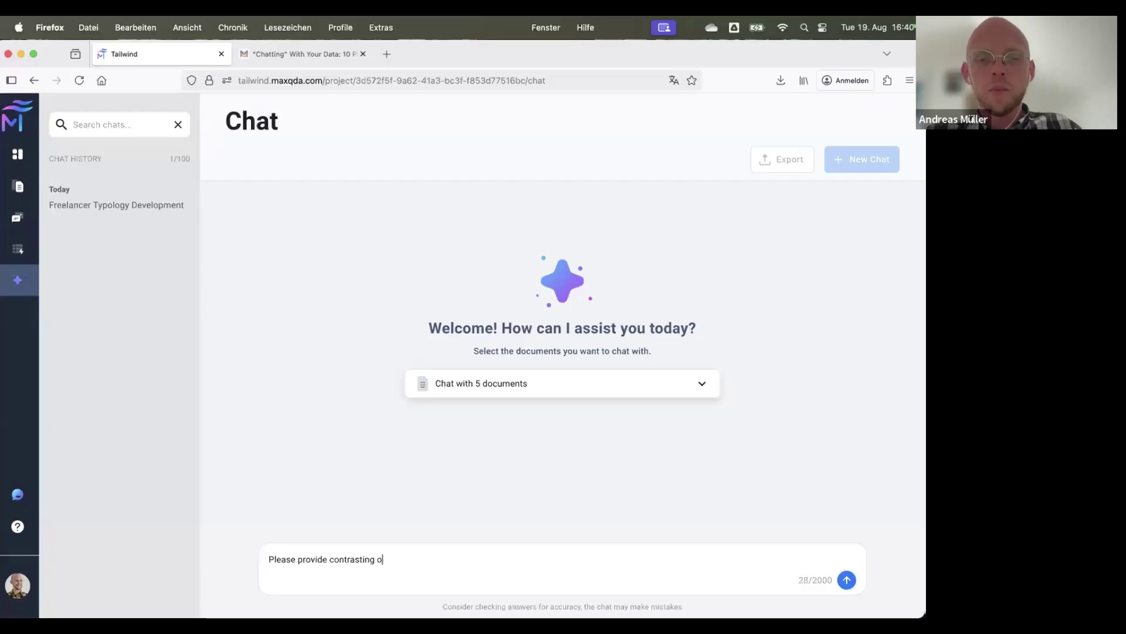
{"action": "type", "text": "ptnions a"}
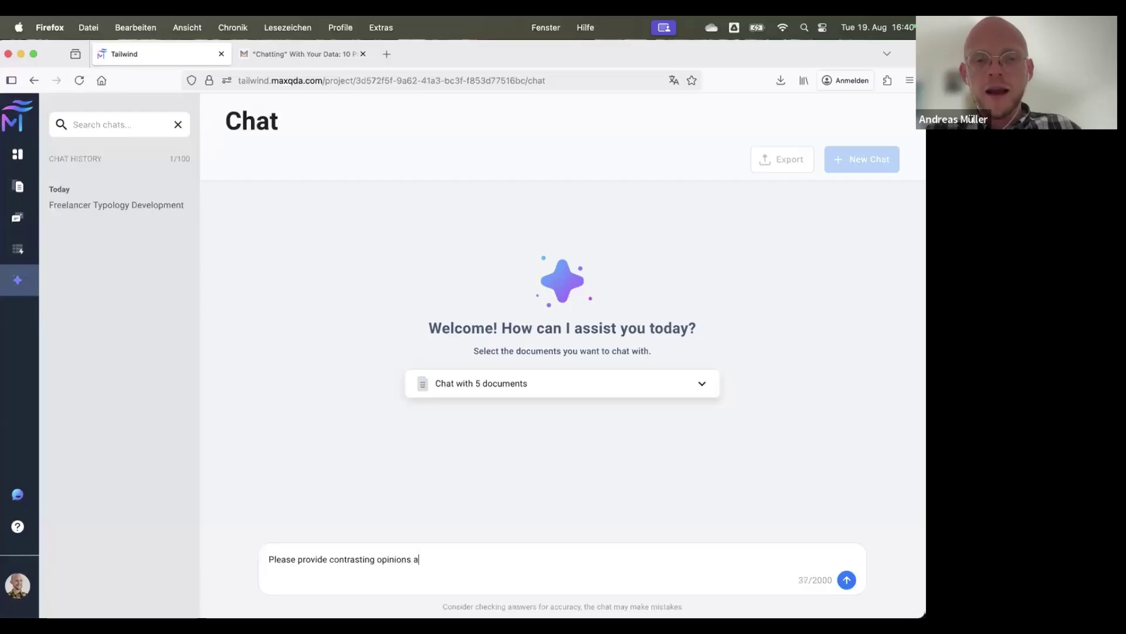
{"action": "type", "text": "nd quotations regarding fe"}
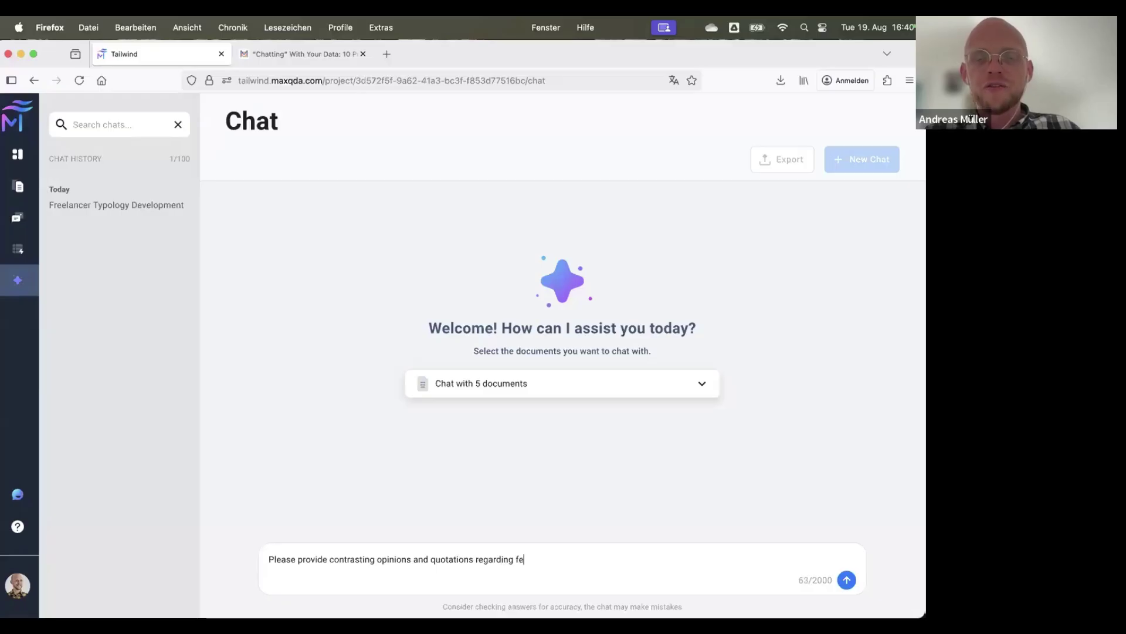
{"action": "type", "text": "mal"}
{"action": "key", "text": "BackSpace"}
{"action": "key", "text": "BackSpace"}
{"action": "key", "text": "BackSpace"}
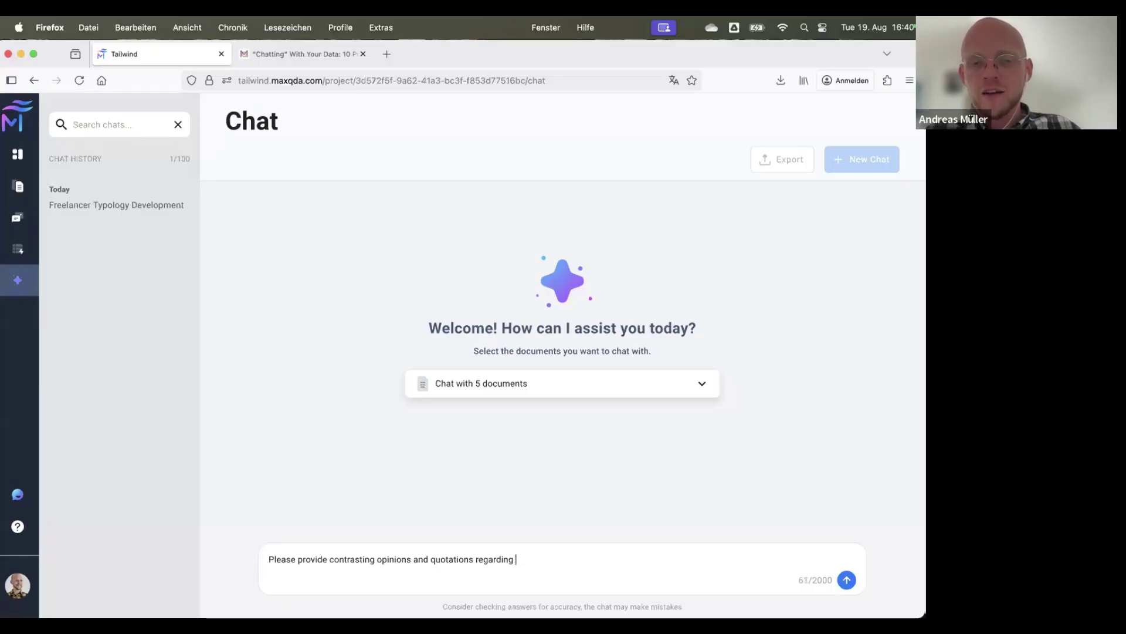
{"action": "type", "text": "freelancing and gen"}
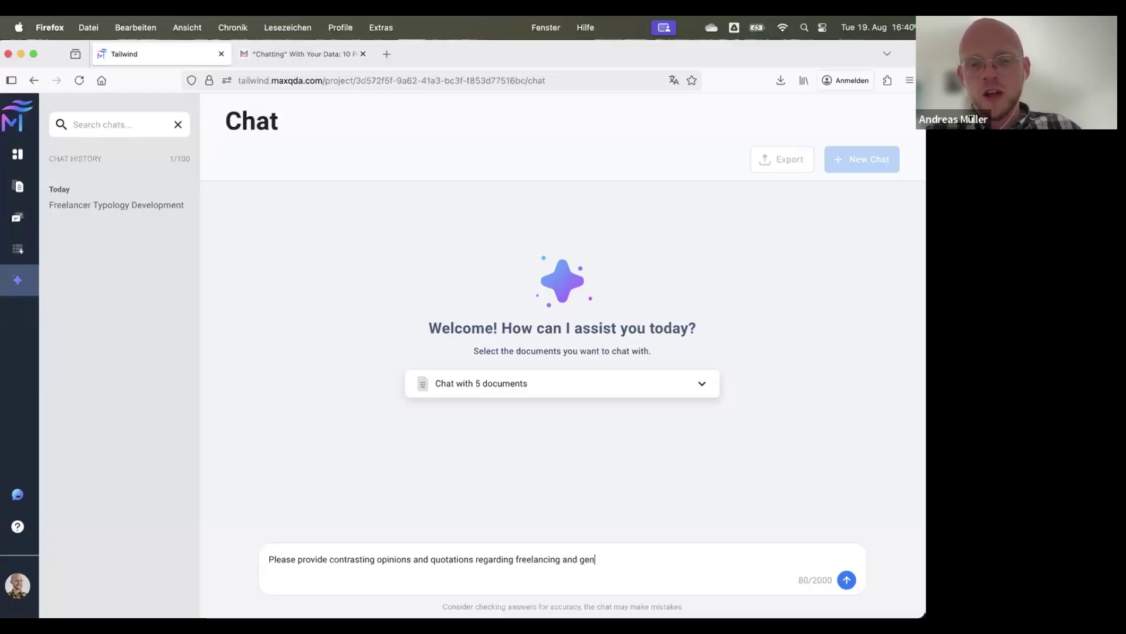
{"action": "type", "text": "der. How "}
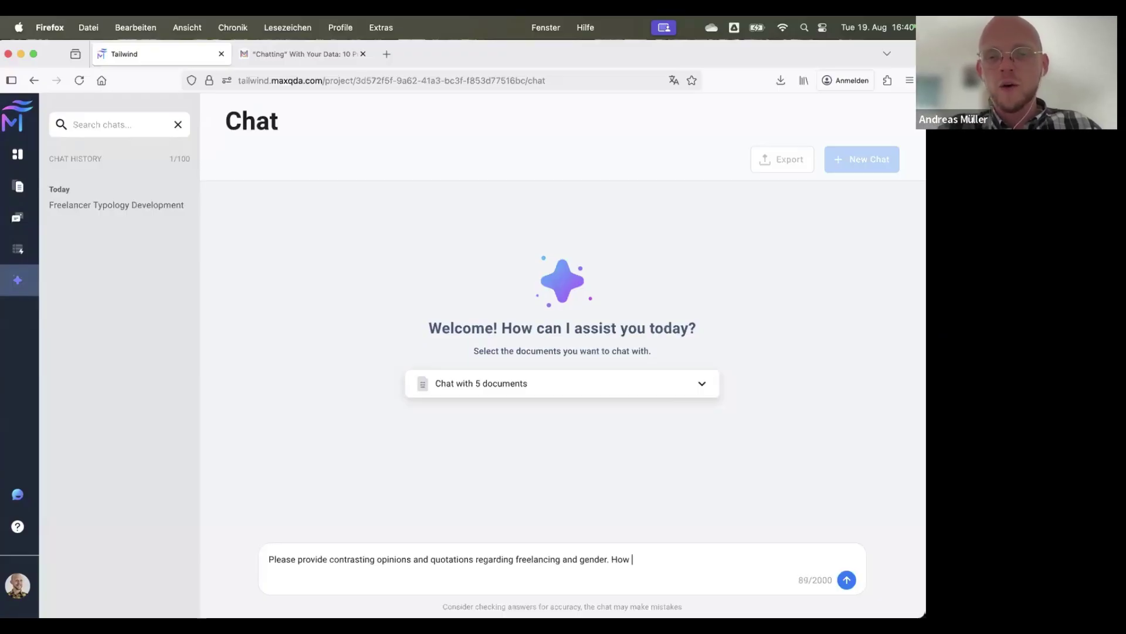
Step: Complete the prompt with the question "How is freelancing particularily unique for women?" and submit it
{"action": "type", "text": "is freelancing "}
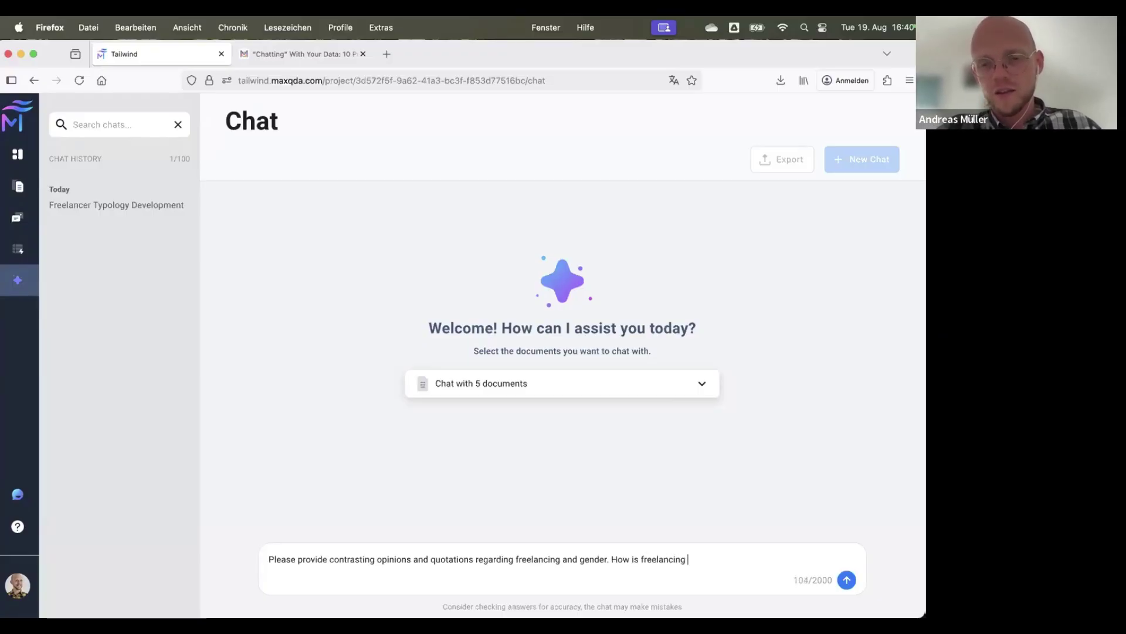
{"action": "type", "text": "particular"}
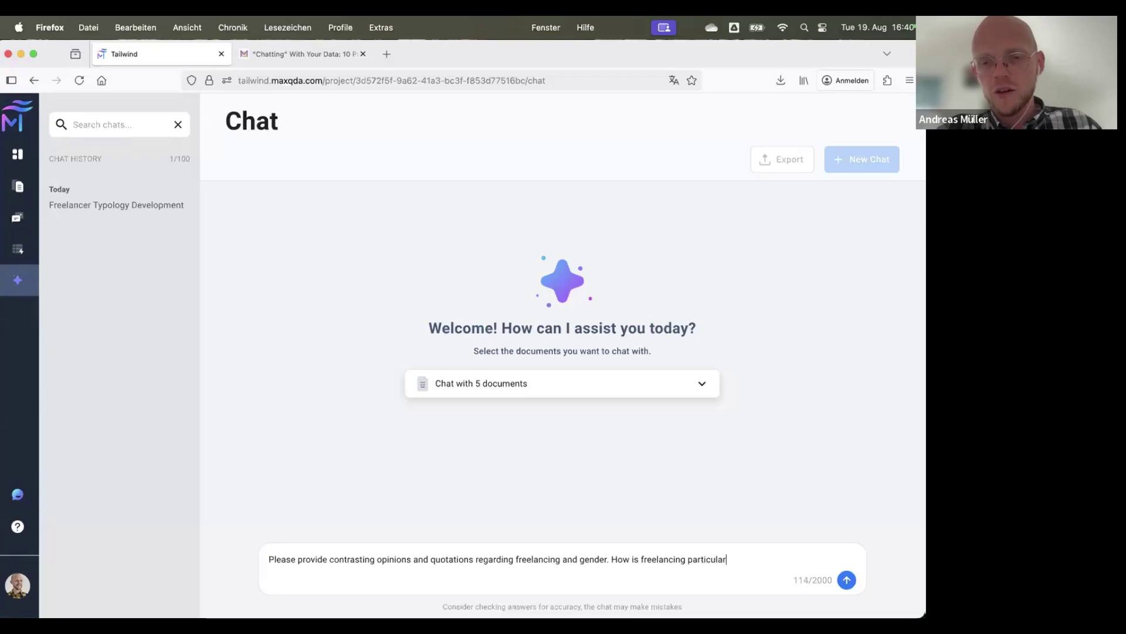
{"action": "type", "text": "ily unique f"}
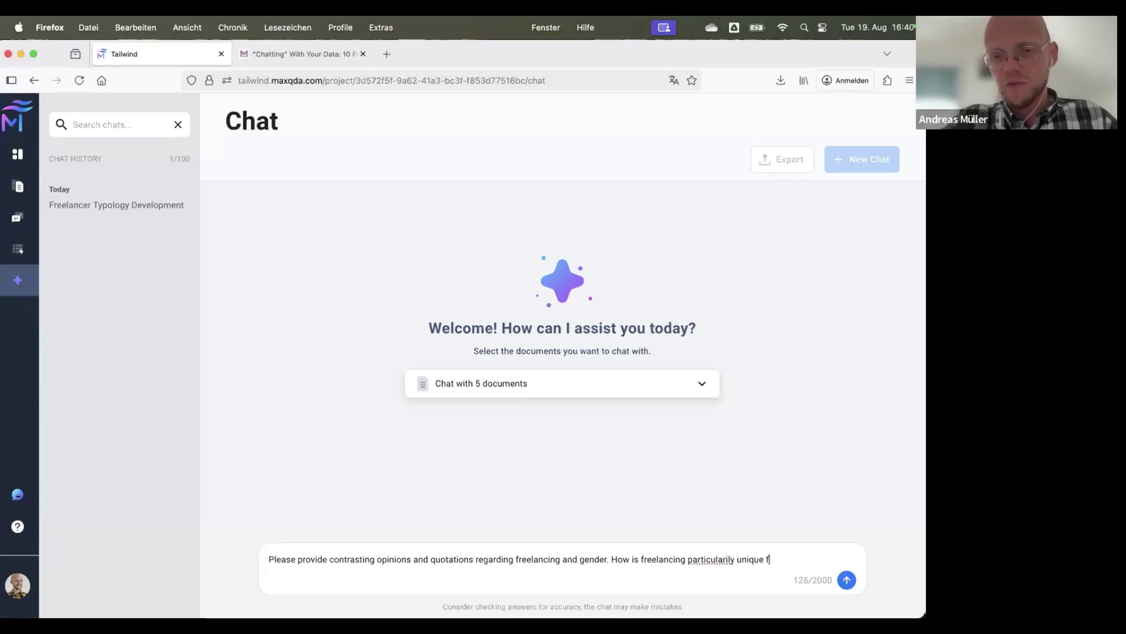
{"action": "type", "text": "or women?"}
{"action": "key", "text": "Return"}
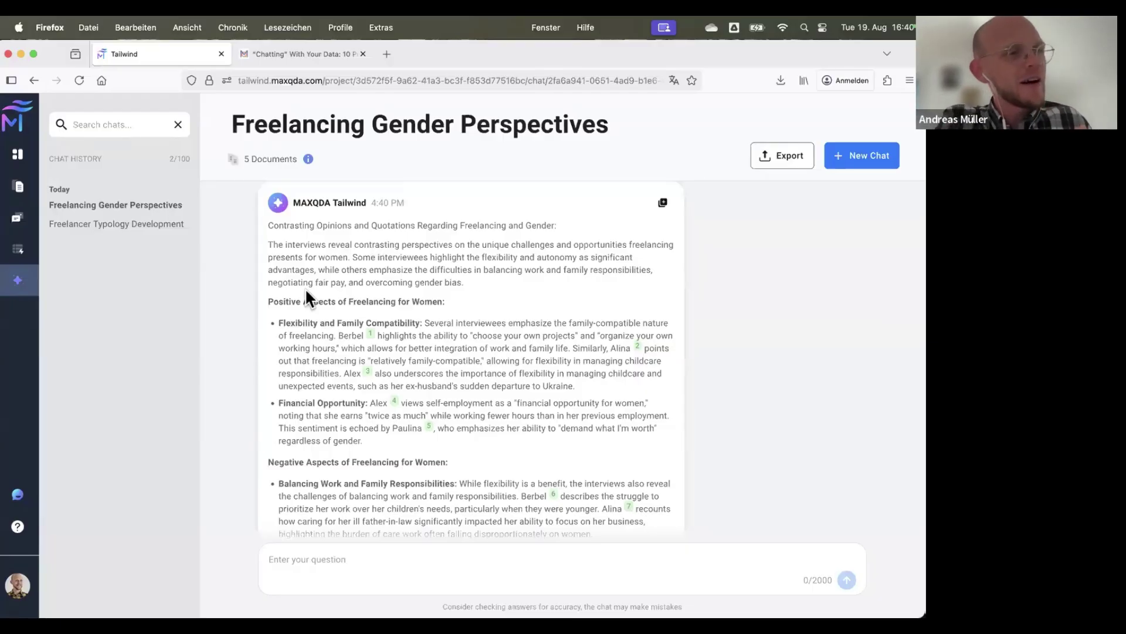
Step: Read the answer's positive and negative aspects of freelancing for women, from Flexibility and Family Compatibility to Gender Bias and Societal Expectations
{"action": "scroll", "coordinate": [383, 353], "scroll_direction": "down", "scroll_amount": 5}
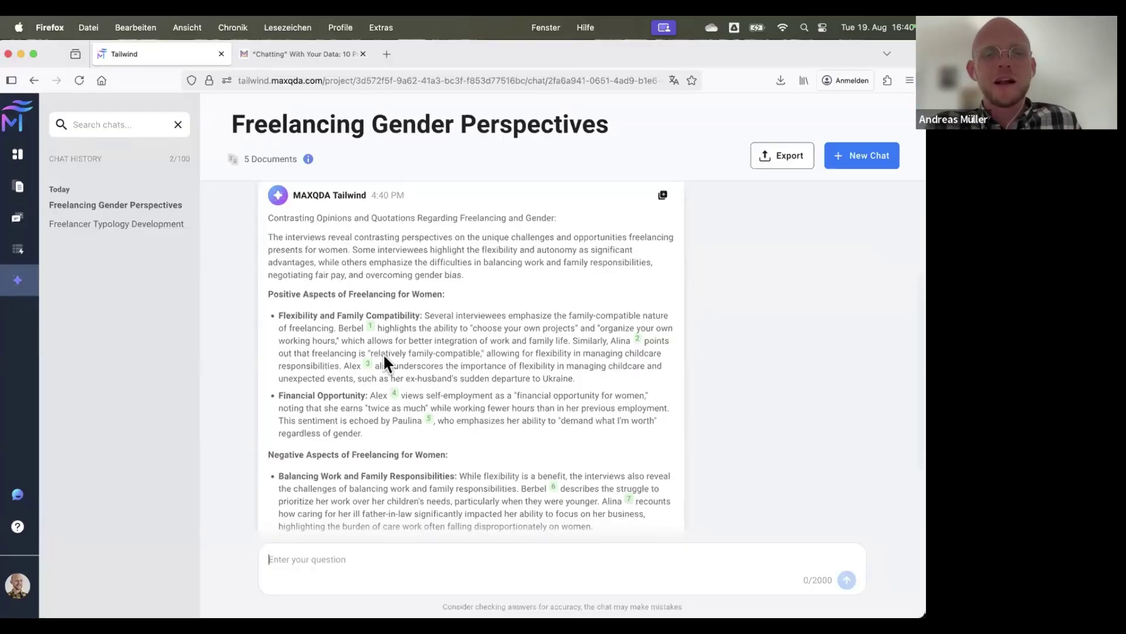
{"action": "scroll", "coordinate": [383, 353], "scroll_direction": "down", "scroll_amount": 5}
{"action": "scroll", "coordinate": [383, 355], "scroll_direction": "up", "scroll_amount": 9}
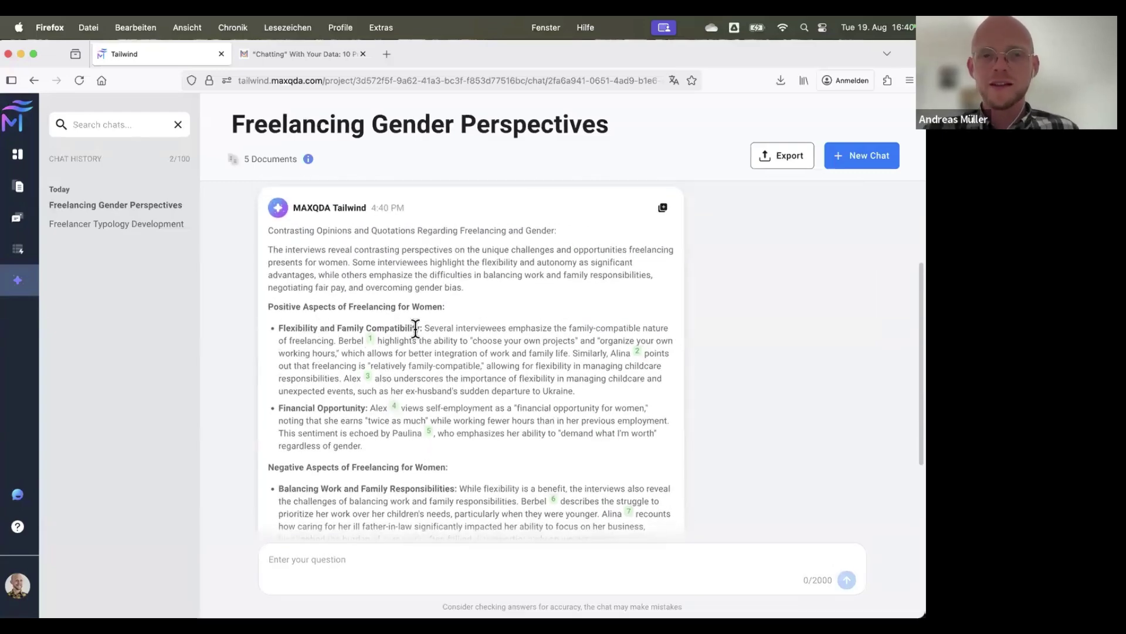
{"action": "scroll", "coordinate": [415, 328], "scroll_direction": "down", "scroll_amount": 1}
{"action": "scroll", "coordinate": [415, 329], "scroll_direction": "down", "scroll_amount": 1}
{"action": "scroll", "coordinate": [399, 340], "scroll_direction": "down", "scroll_amount": 1}
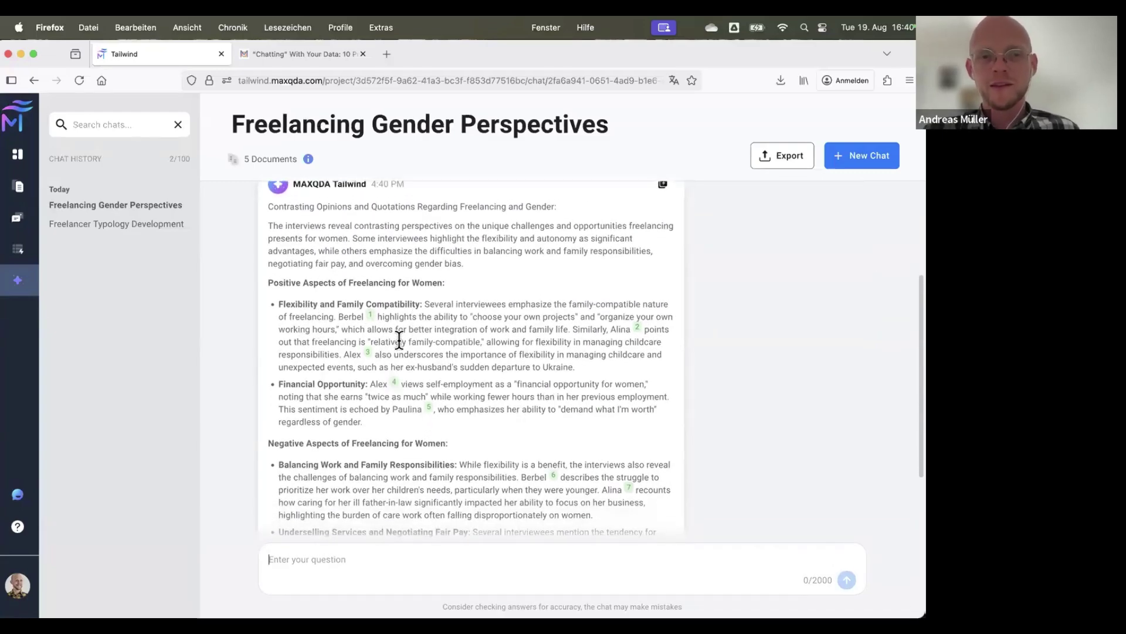
{"action": "scroll", "coordinate": [431, 387], "scroll_direction": "down", "scroll_amount": 5}
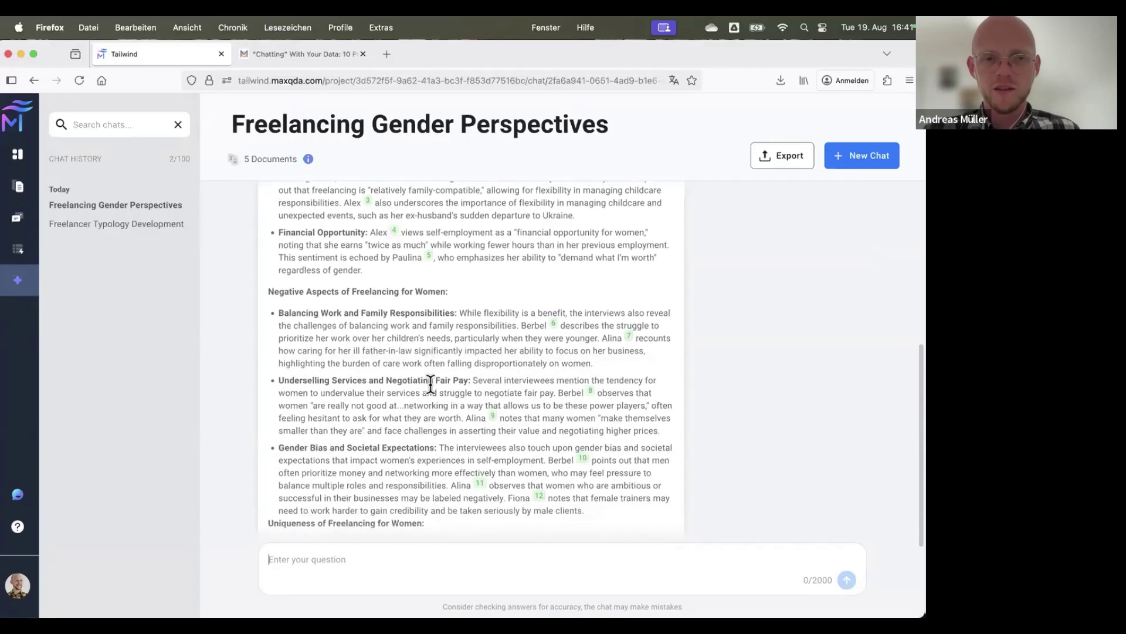
{"action": "scroll", "coordinate": [431, 384], "scroll_direction": "down", "scroll_amount": 1}
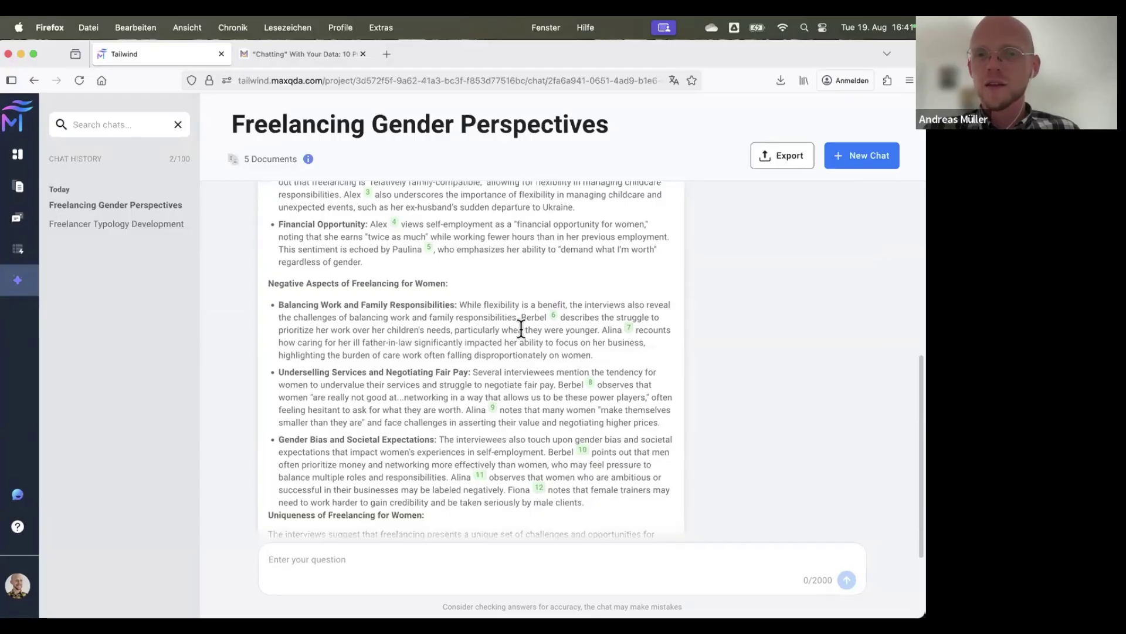
{"action": "scroll", "coordinate": [438, 317], "scroll_direction": "up", "scroll_amount": 2}
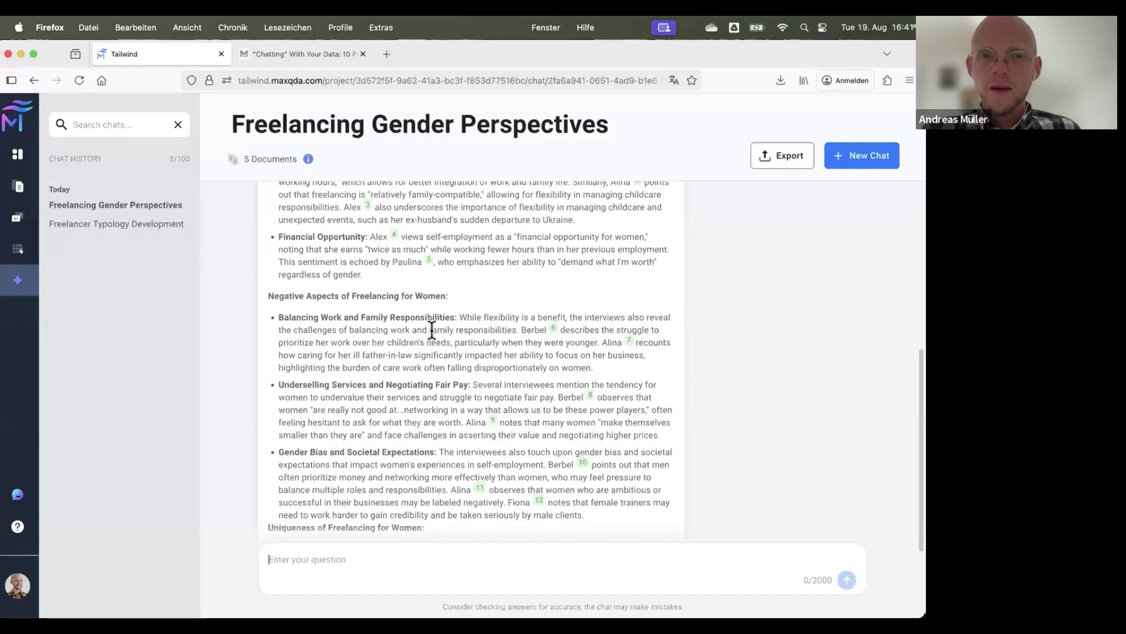
{"action": "scroll", "coordinate": [431, 329], "scroll_direction": "up", "scroll_amount": 3}
{"action": "scroll", "coordinate": [444, 335], "scroll_direction": "down", "scroll_amount": 3}
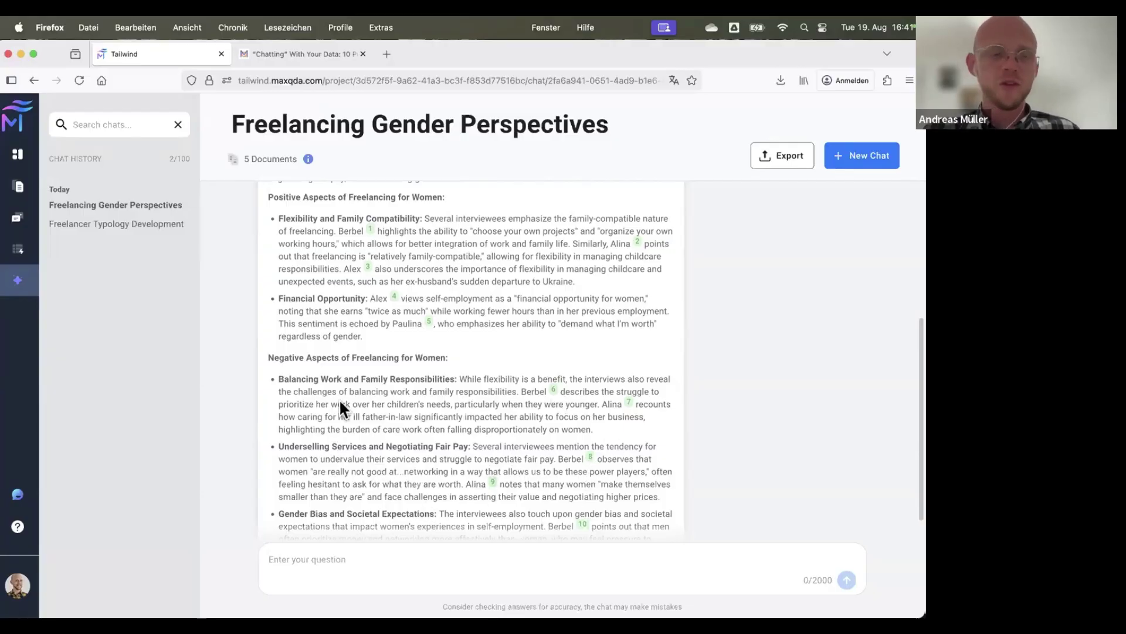
Step: Review the whole gender chat again, from the submitted question through to the closing section on Uniqueness of Freelancing for Women
{"action": "scroll", "coordinate": [520, 345], "scroll_direction": "up", "scroll_amount": 2}
{"action": "scroll", "coordinate": [521, 341], "scroll_direction": "up", "scroll_amount": 5}
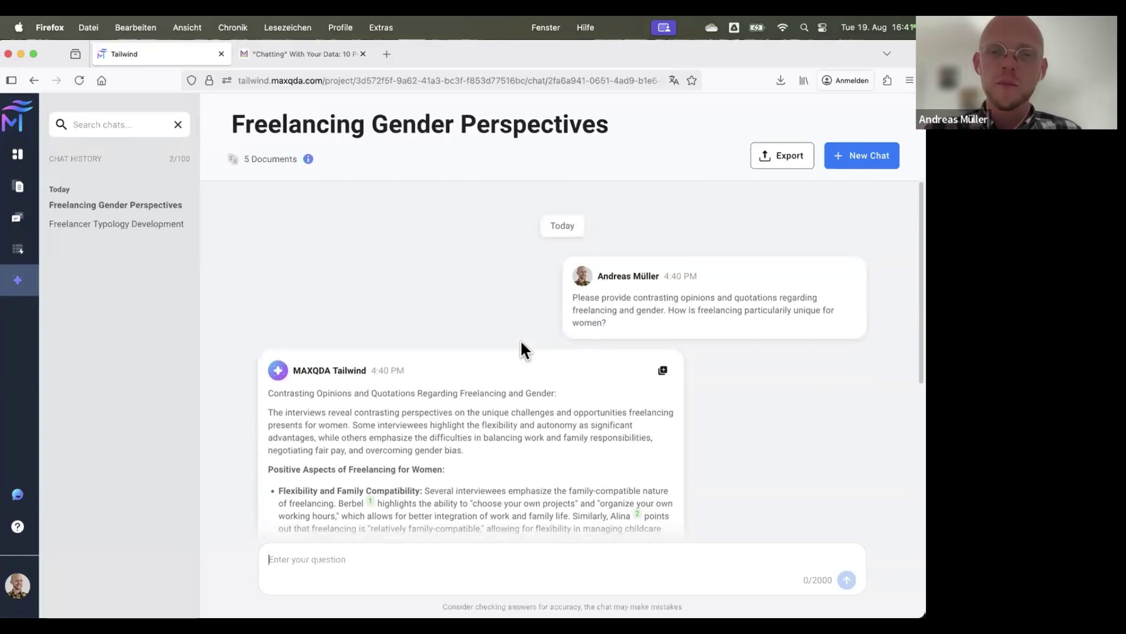
{"action": "scroll", "coordinate": [521, 341], "scroll_direction": "down", "scroll_amount": 8}
{"action": "scroll", "coordinate": [522, 347], "scroll_direction": "up", "scroll_amount": 3}
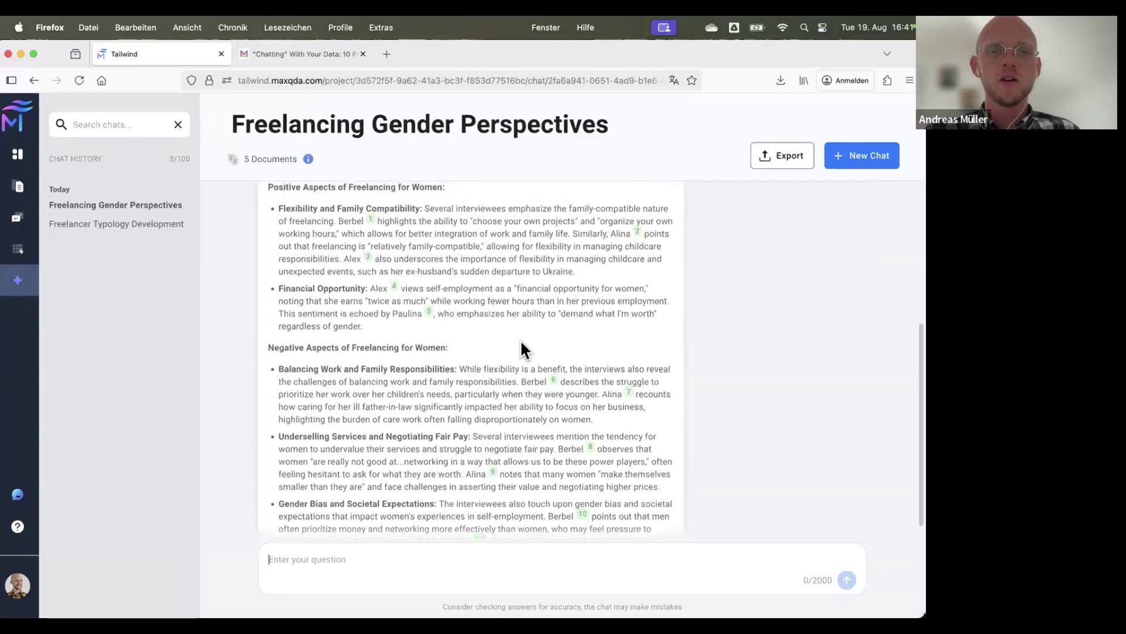
{"action": "scroll", "coordinate": [520, 346], "scroll_direction": "up", "scroll_amount": 5}
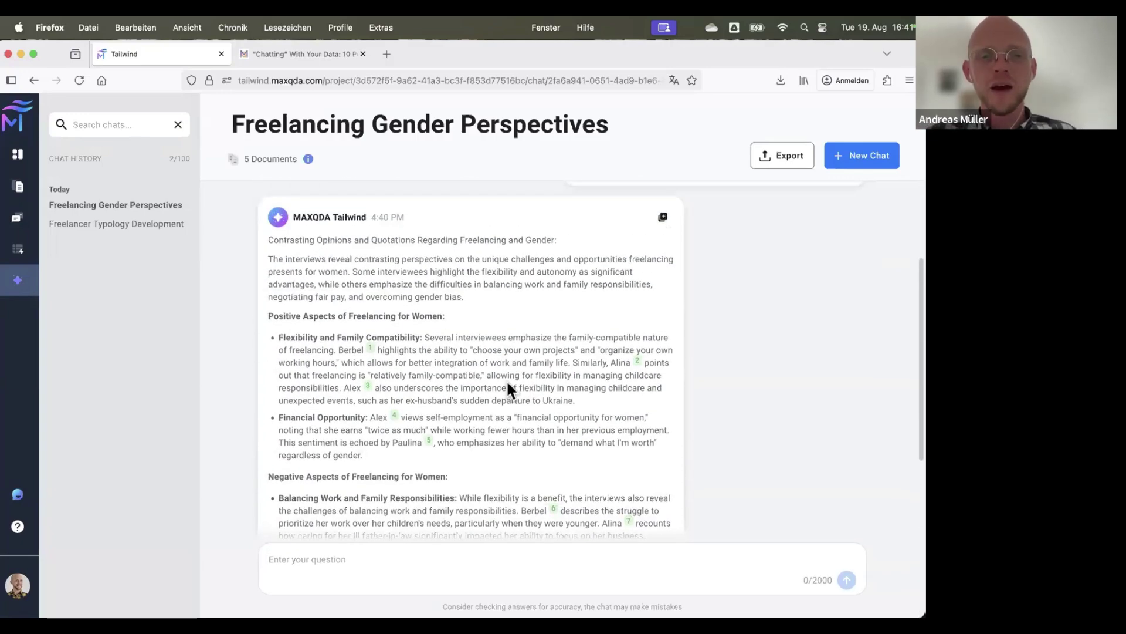
{"action": "scroll", "coordinate": [496, 392], "scroll_direction": "down", "scroll_amount": 5}
{"action": "scroll", "coordinate": [496, 392], "scroll_direction": "up", "scroll_amount": 5}
{"action": "scroll", "coordinate": [496, 393], "scroll_direction": "down", "scroll_amount": 6}
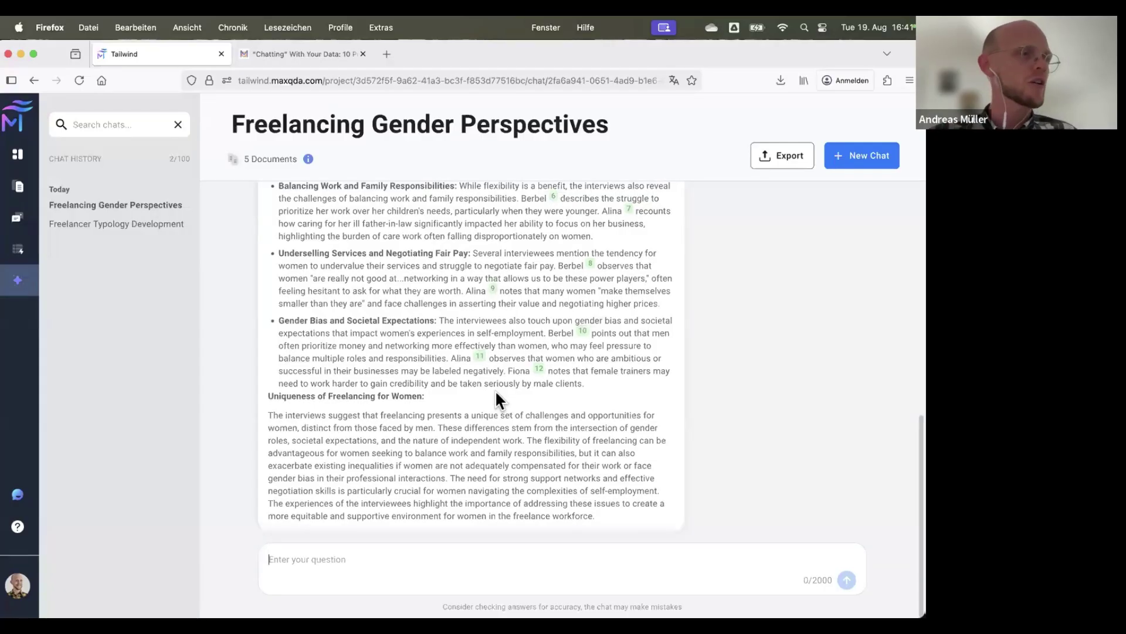
{"action": "scroll", "coordinate": [495, 390], "scroll_direction": "up", "scroll_amount": 1}
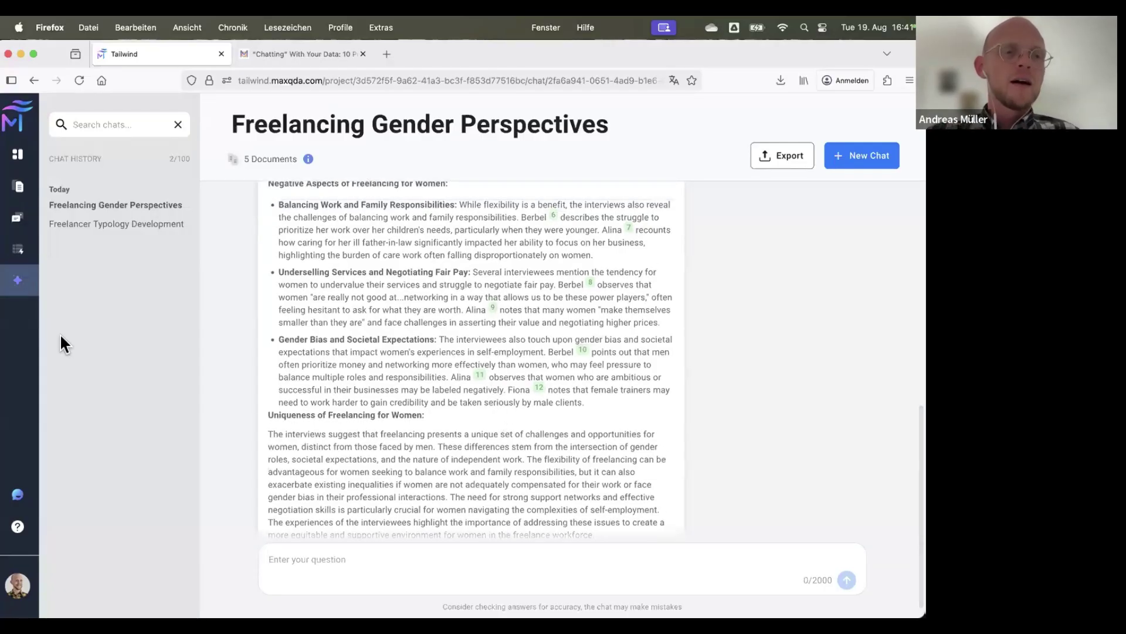
Step: Reopen the Challenges for Female Freelancers project and review its data files, topics and summary tables
{"action": "mouse_move", "coordinate": [18, 260]}
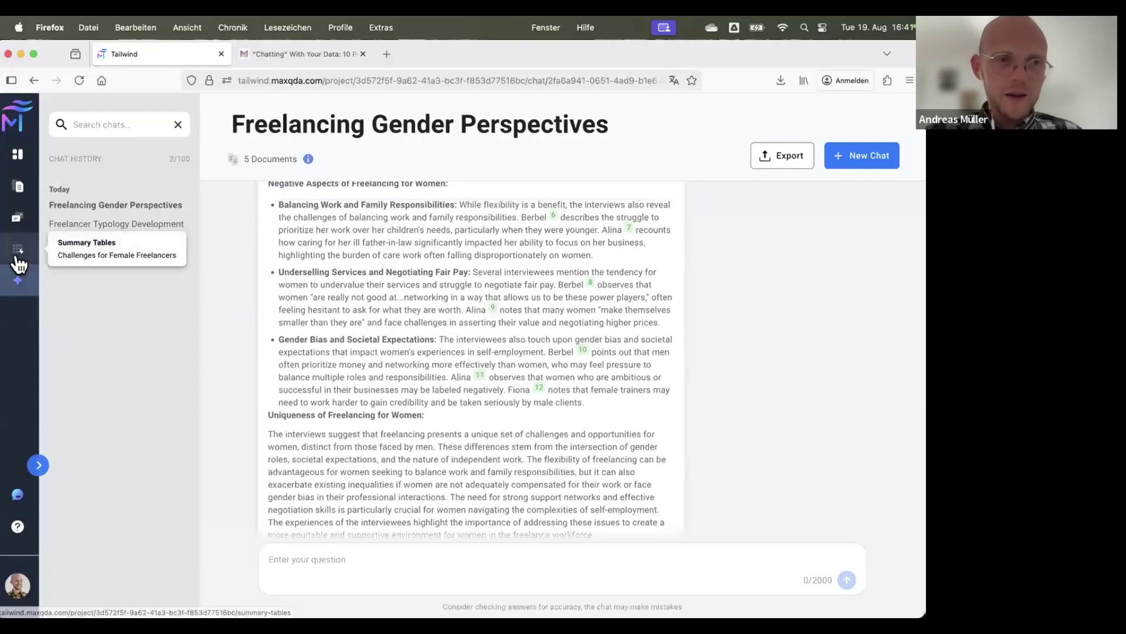
{"action": "left_click", "coordinate": [18, 159]}
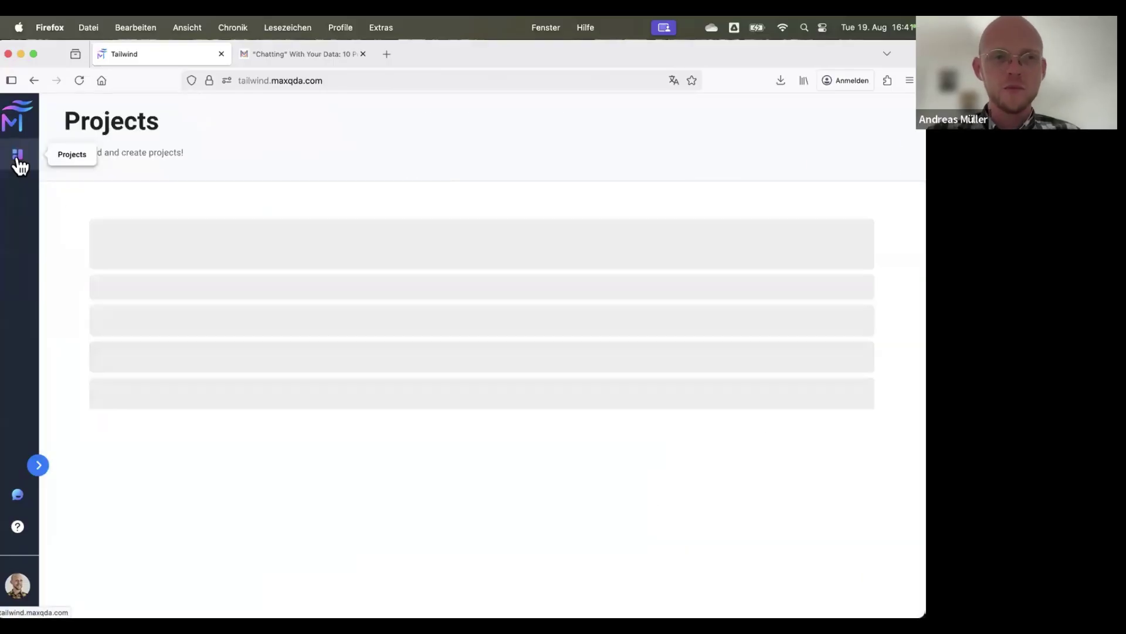
{"action": "left_click", "coordinate": [174, 293]}
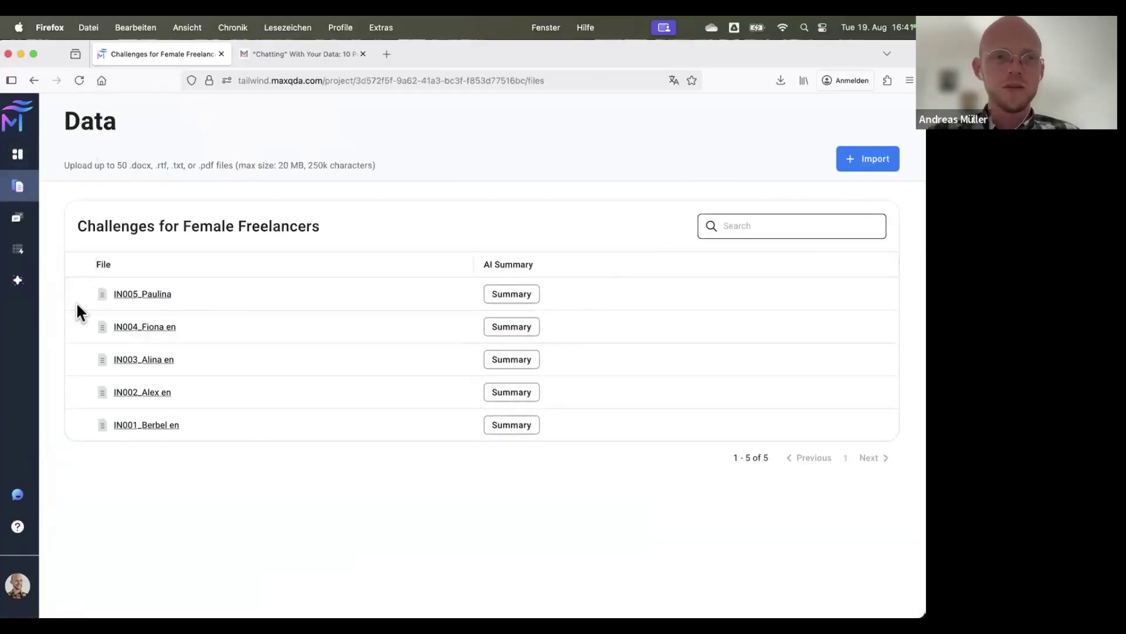
{"action": "left_click", "coordinate": [17, 218]}
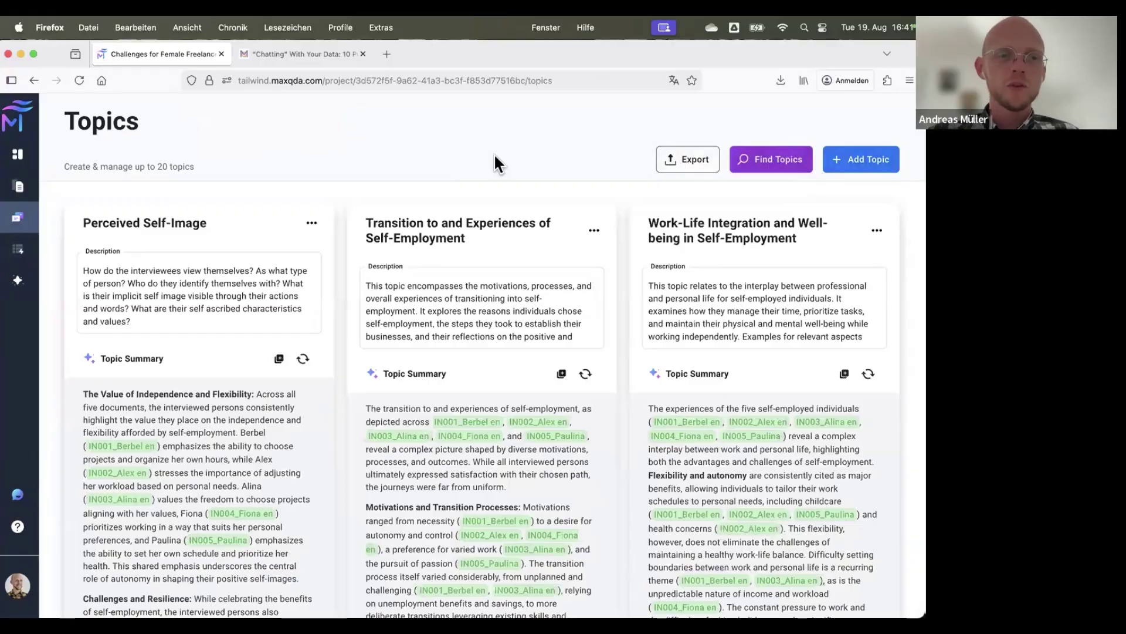
{"action": "left_click", "coordinate": [19, 252]}
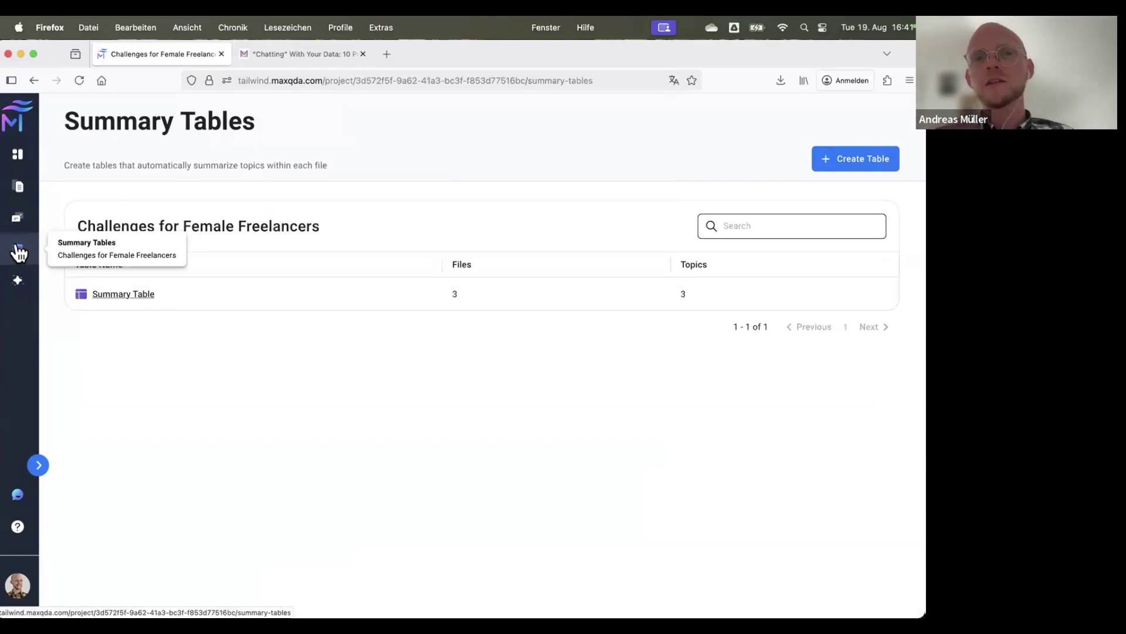
Step: Return to the project overview and export the Challenges for Female Freelancers project for MAXQDA
{"action": "left_click", "coordinate": [17, 154]}
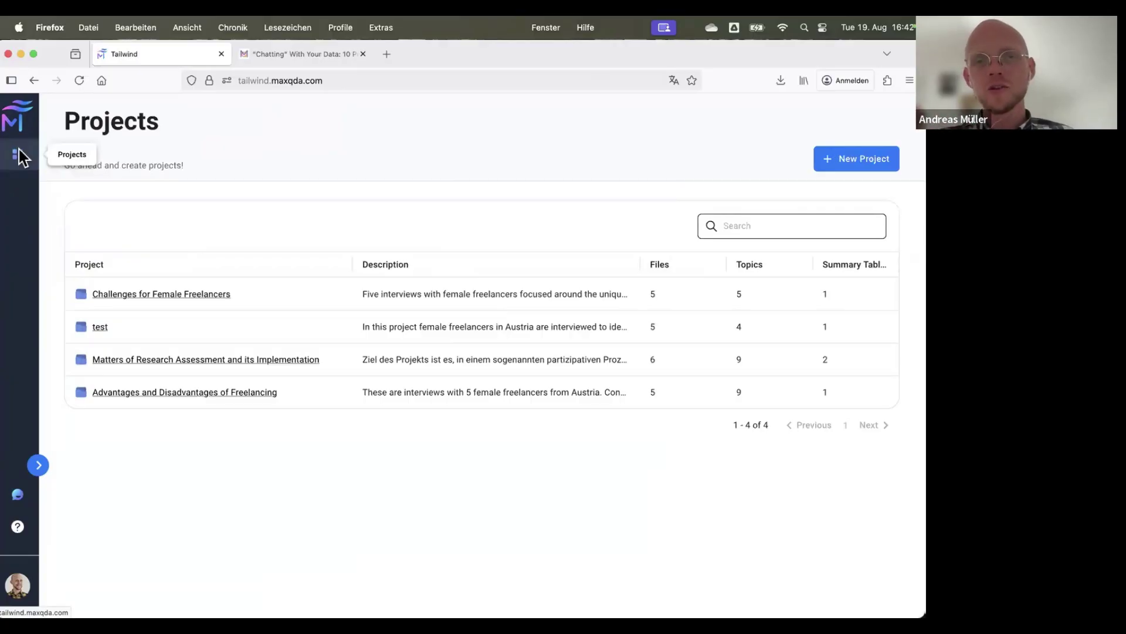
{"action": "left_click", "coordinate": [876, 295]}
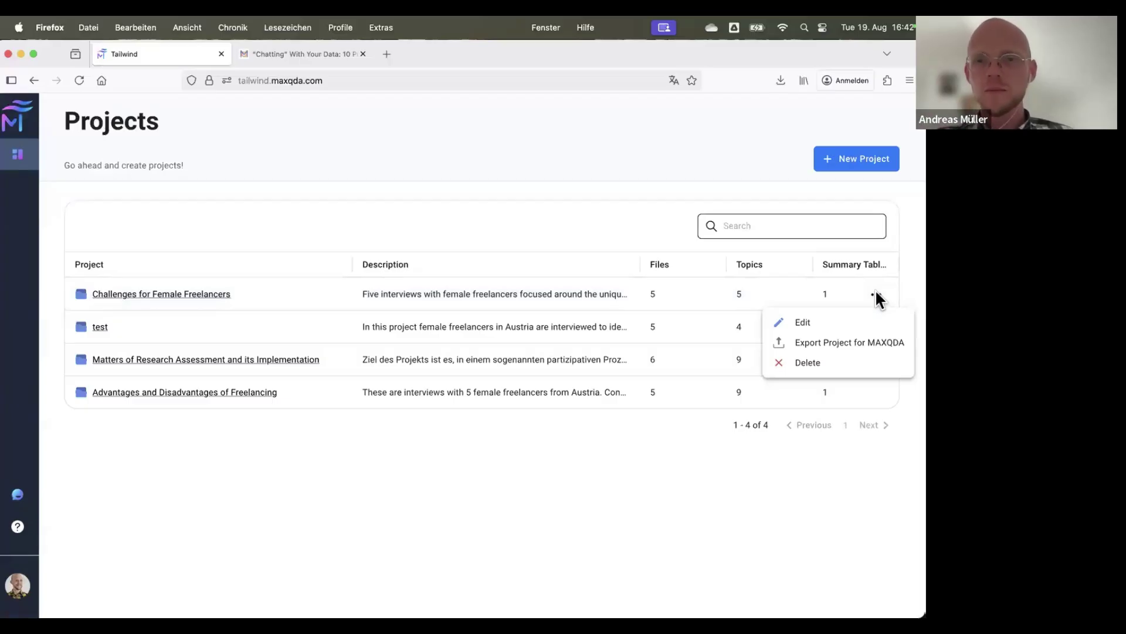
{"action": "left_click", "coordinate": [843, 346]}
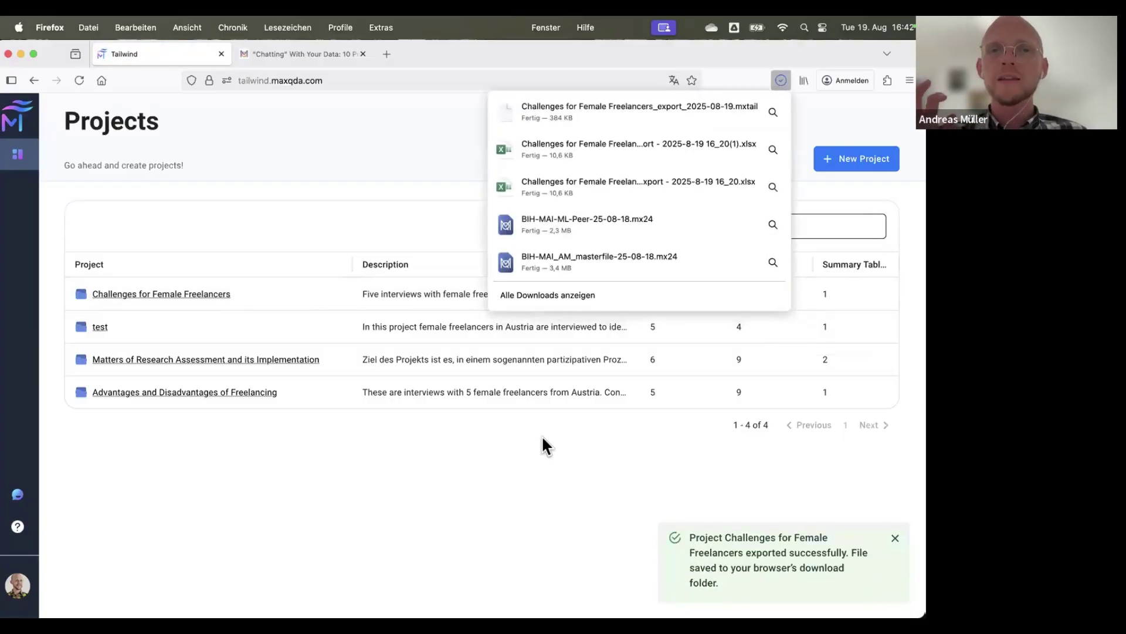
Step: Switch to MAXQDA 24 and open the Tailwind project file Challenges for Female Freelancers_export_2025-08-19.mxtail from the Downloads folder
{"action": "mouse_move", "coordinate": [523, 605]}
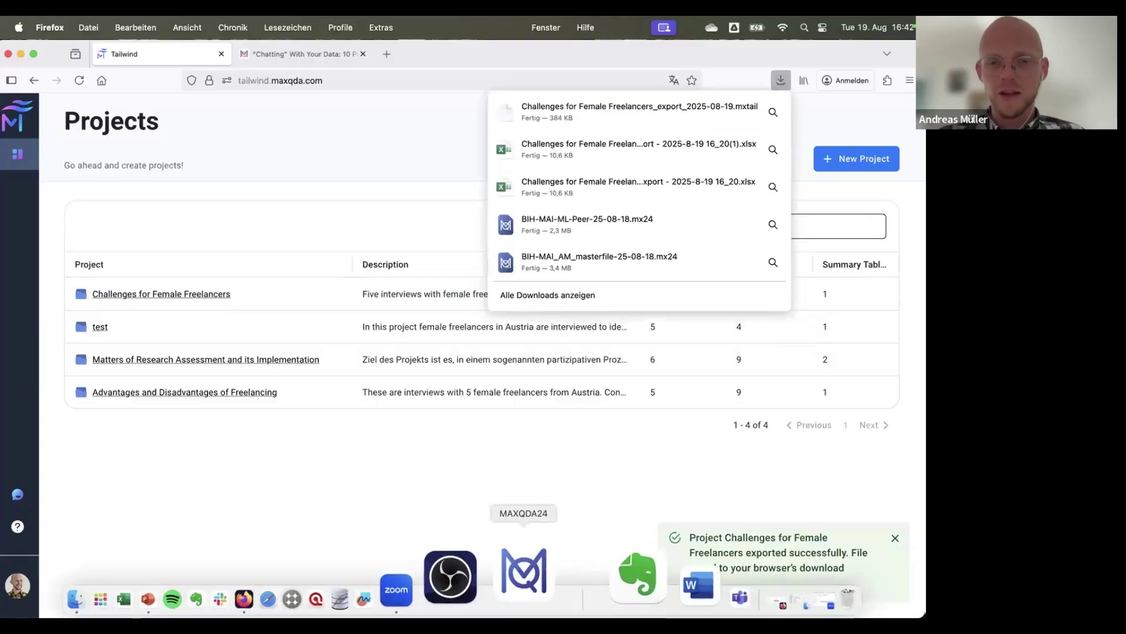
{"action": "left_click", "coordinate": [548, 578]}
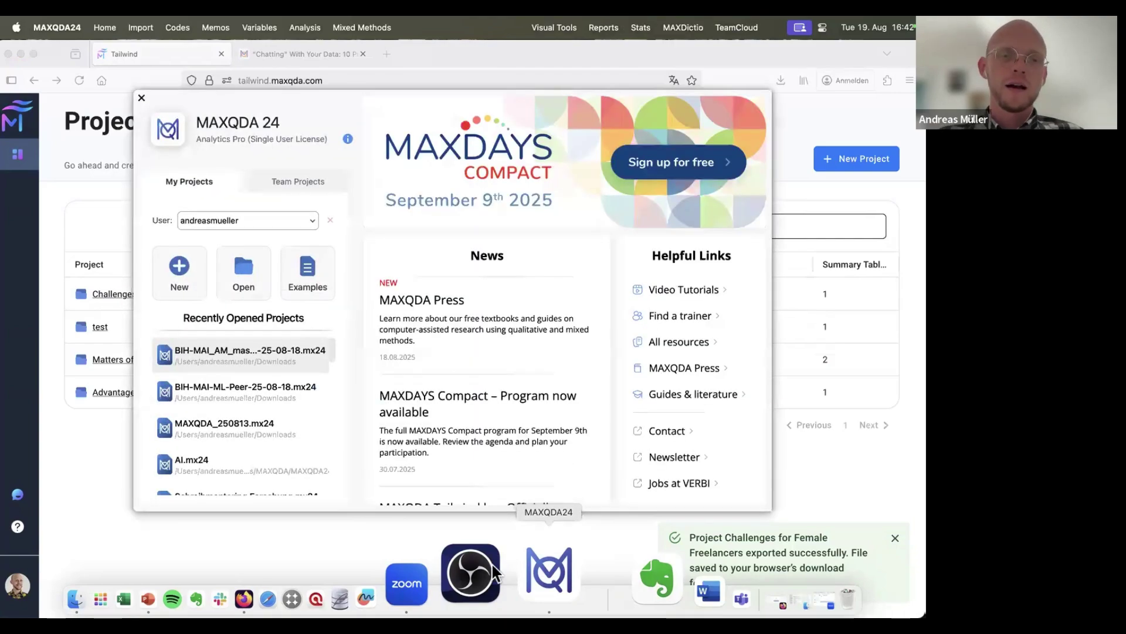
{"action": "left_click", "coordinate": [247, 271]}
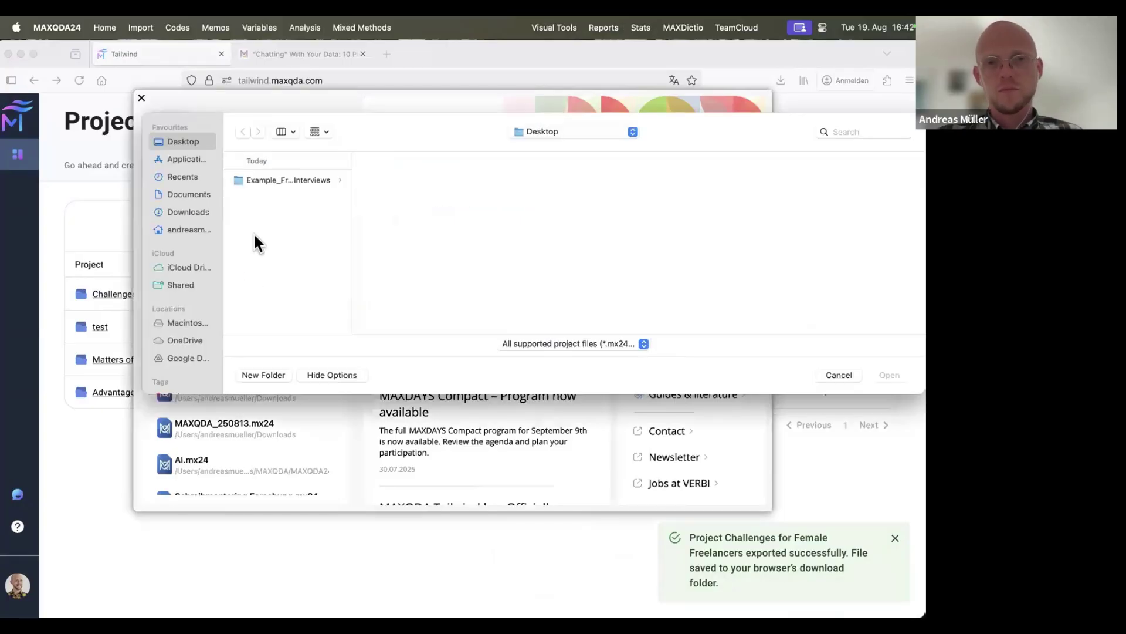
{"action": "left_click_drag", "start_coordinate": [477, 146], "coordinate": [446, 273]}
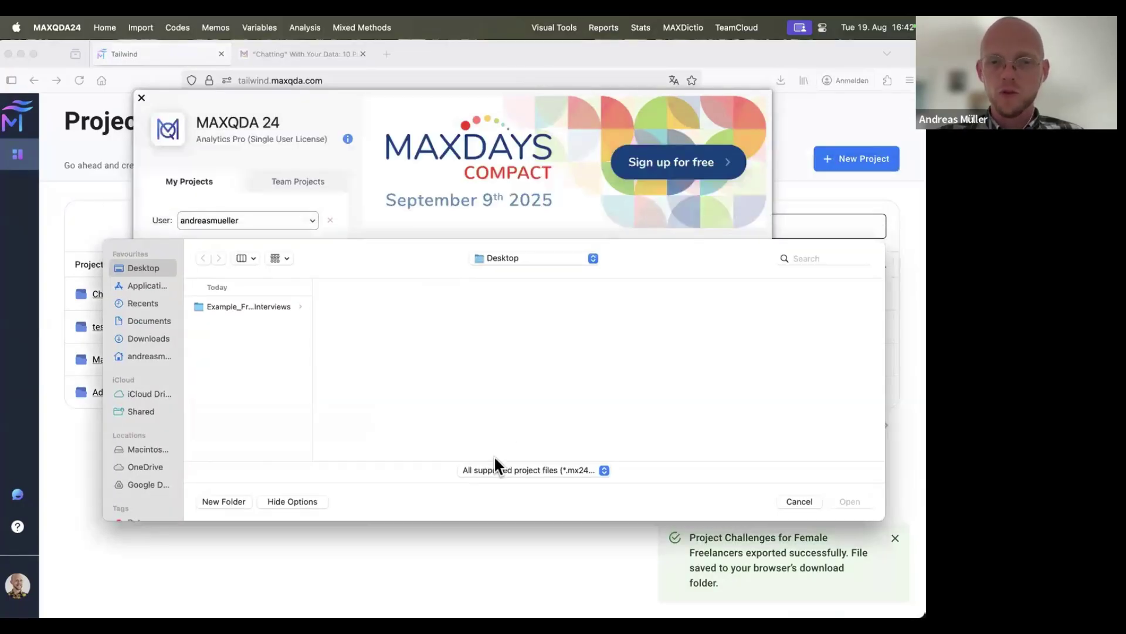
{"action": "left_click", "coordinate": [141, 338]}
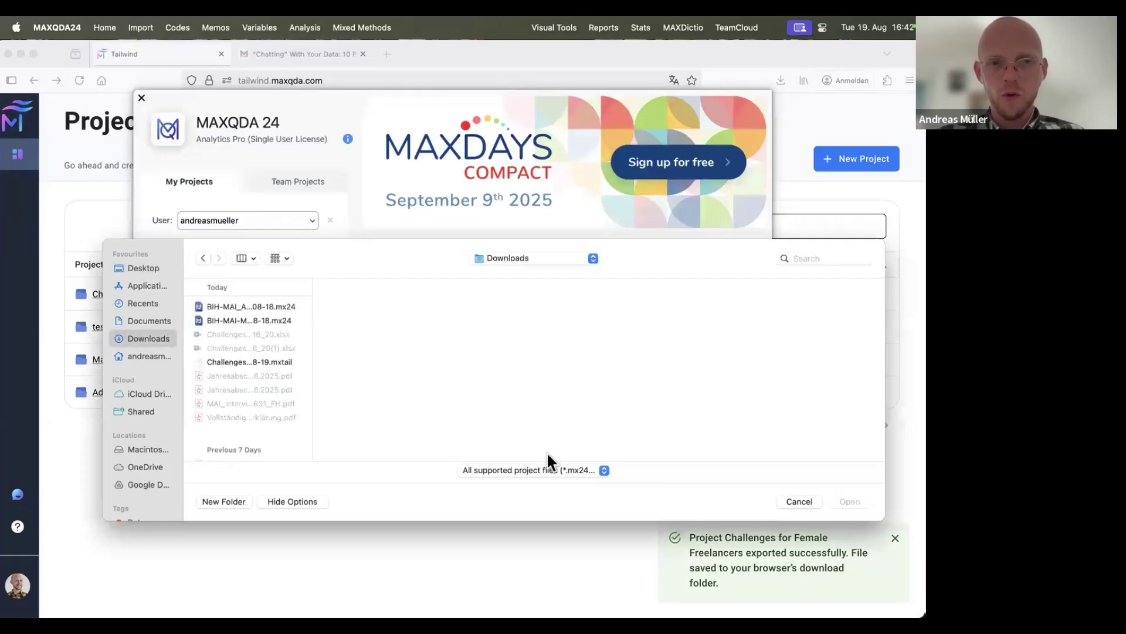
{"action": "left_click", "coordinate": [531, 470]}
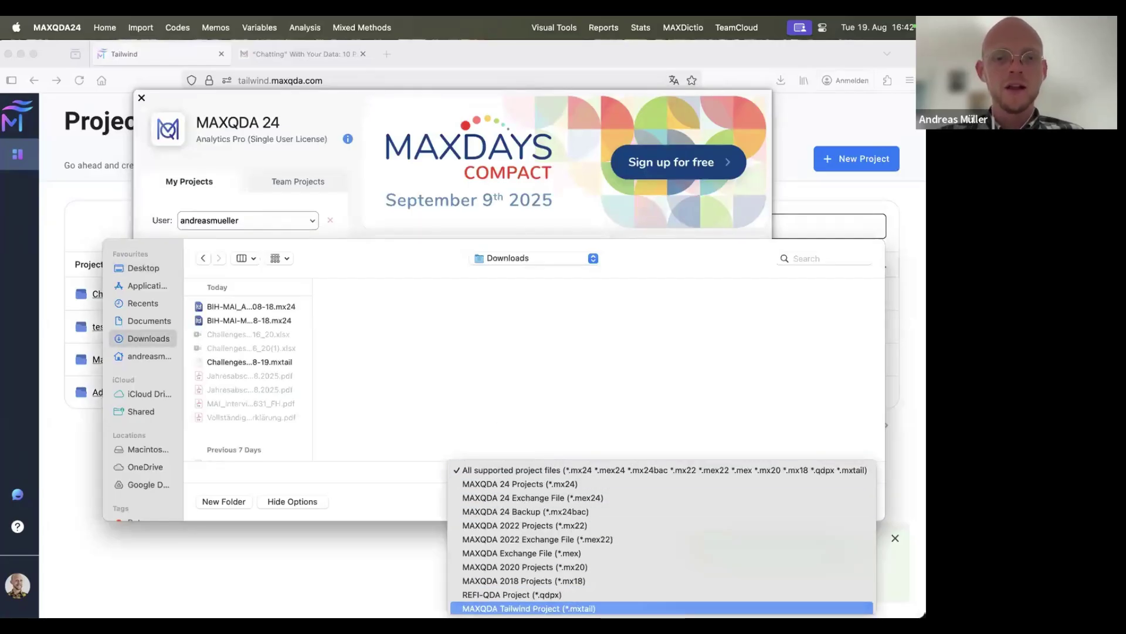
{"action": "left_click", "coordinate": [528, 608]}
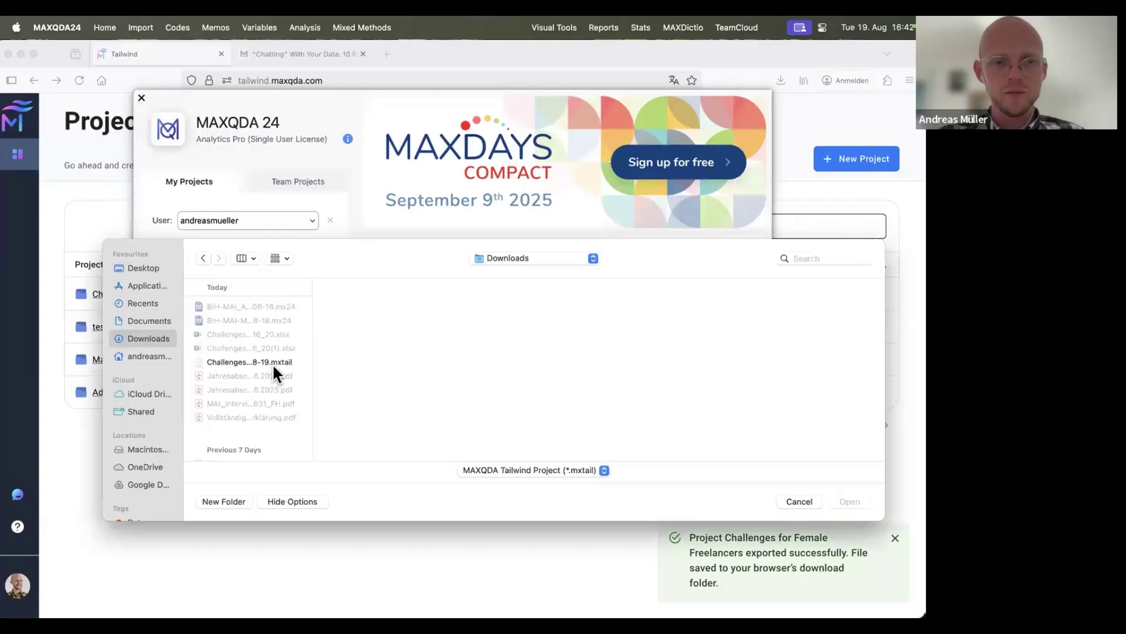
{"action": "left_click", "coordinate": [252, 362]}
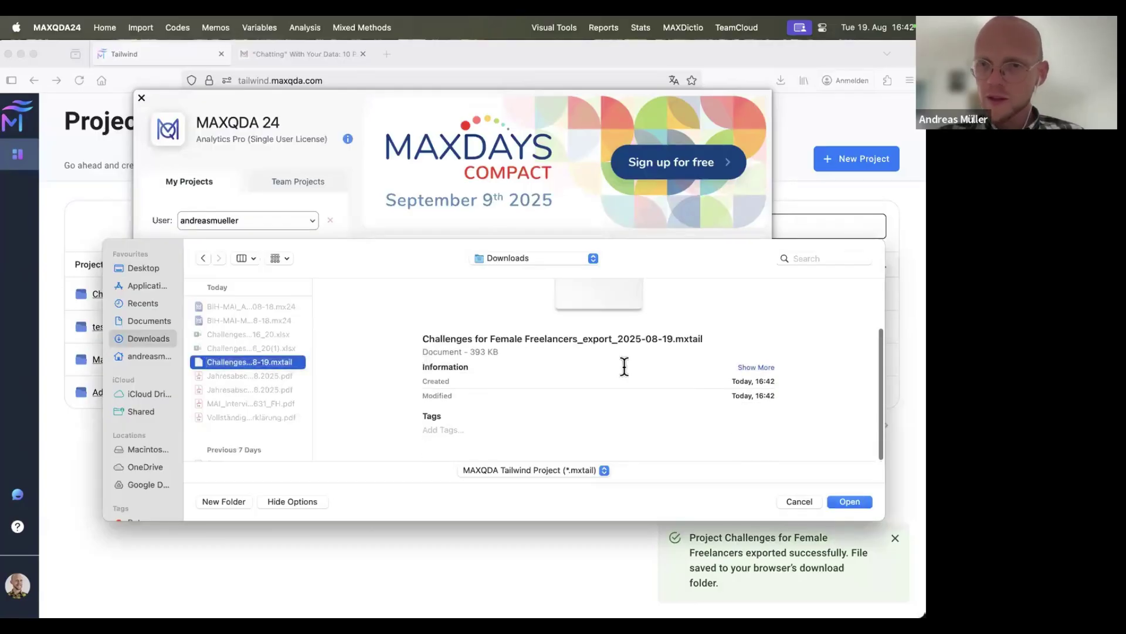
{"action": "left_click", "coordinate": [848, 502]}
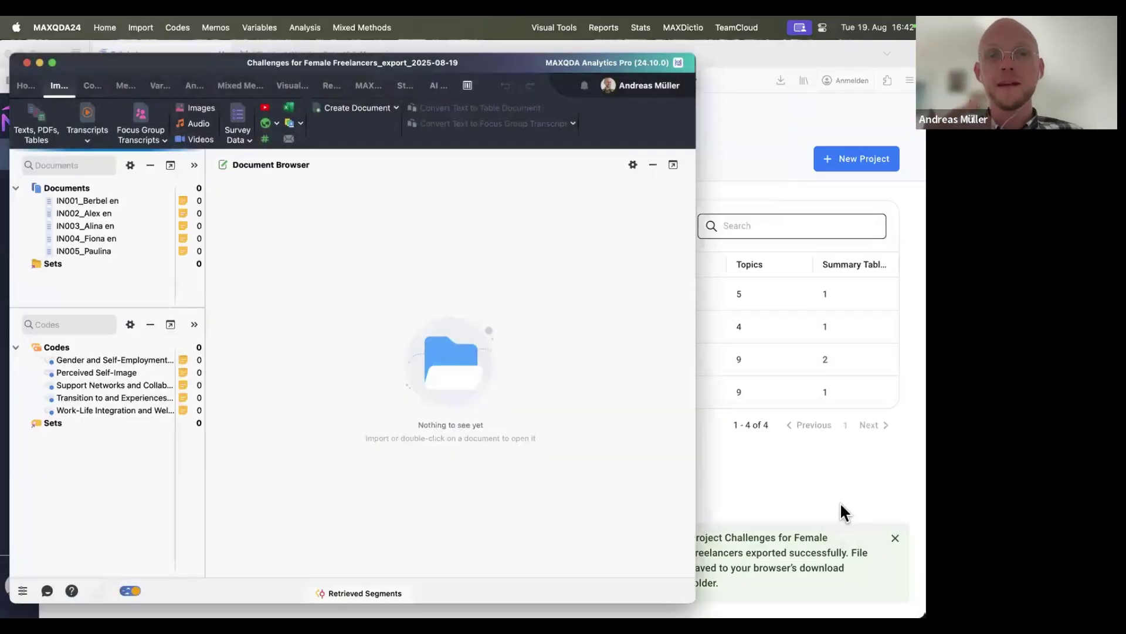
Step: Enlarge the project window to full screen and view the imported interviews IN001, IN002 and IN003 one after another
{"action": "left_click", "coordinate": [53, 62]}
{"action": "double_click", "coordinate": [90, 167]}
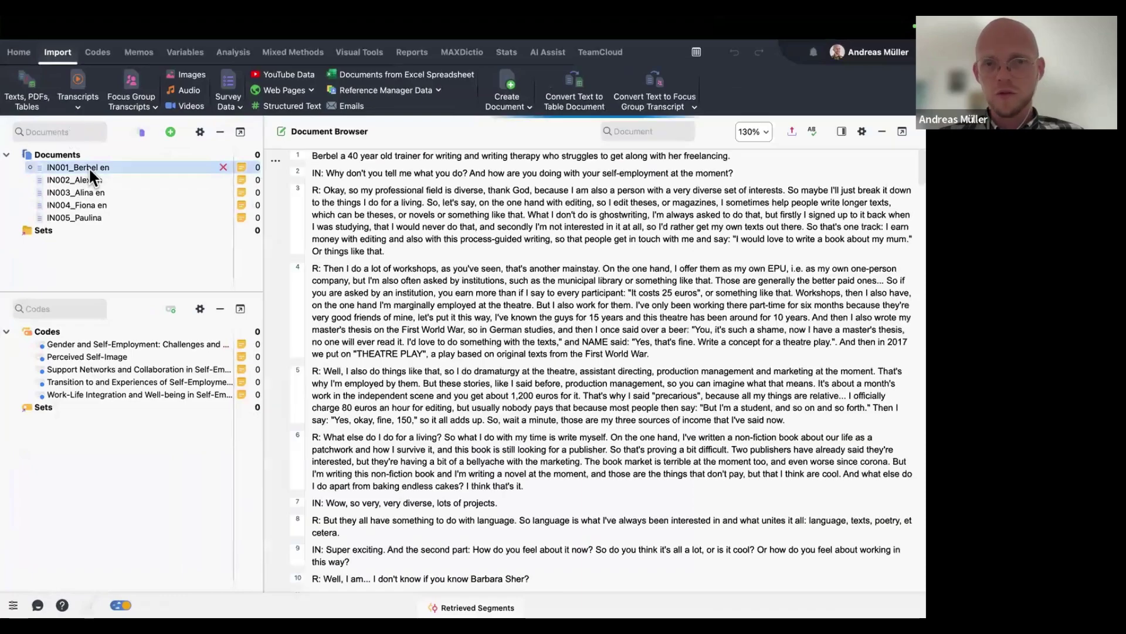
{"action": "double_click", "coordinate": [89, 180]}
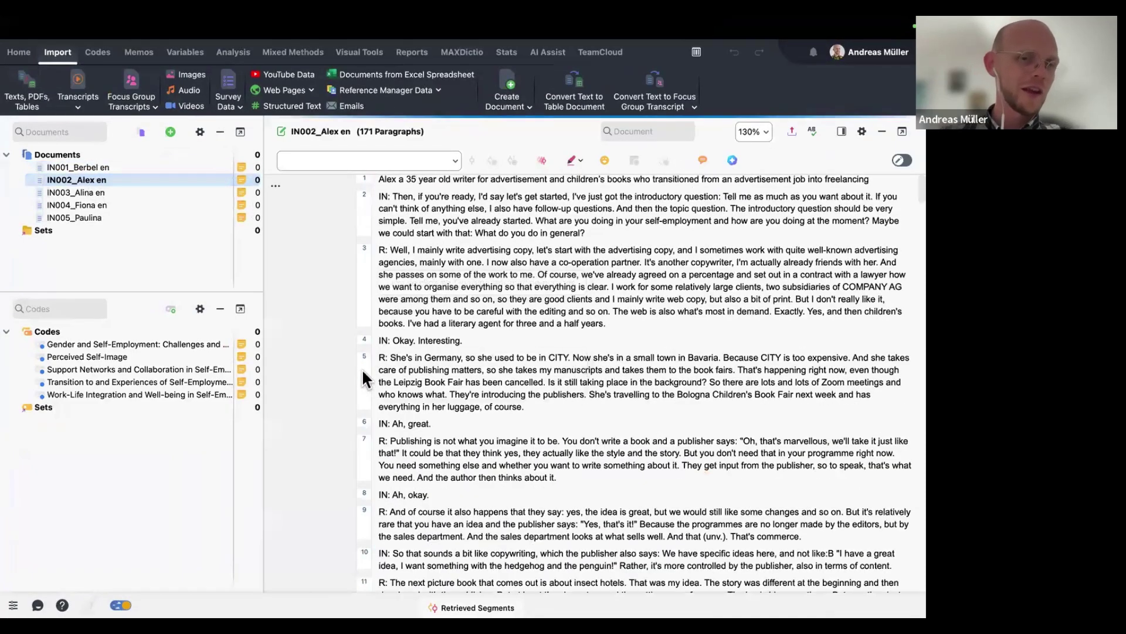
{"action": "double_click", "coordinate": [68, 189]}
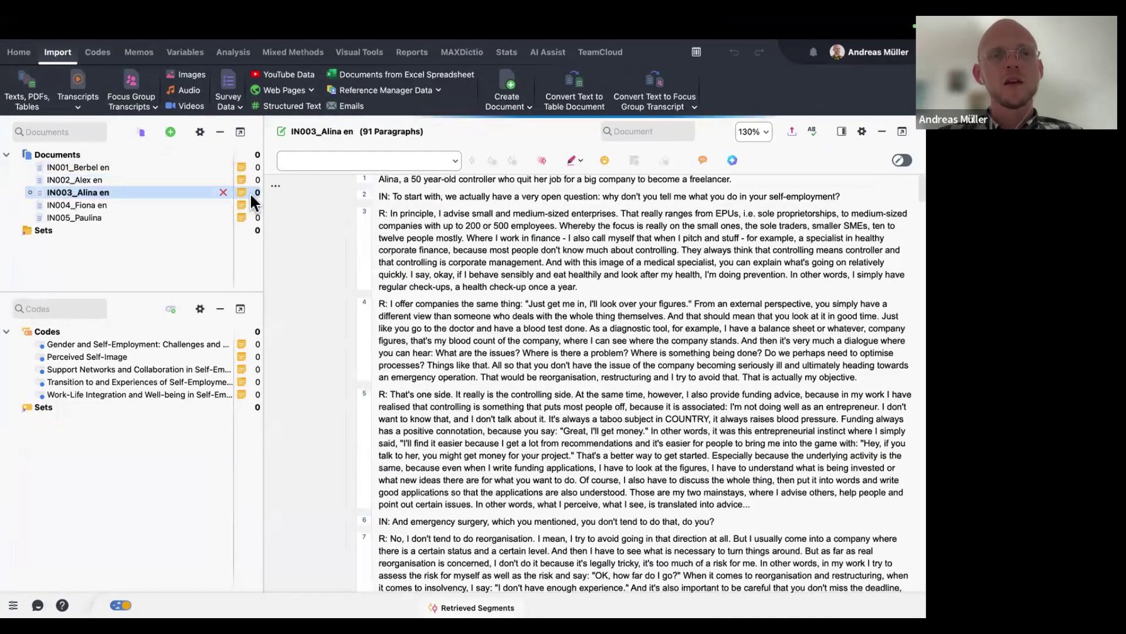
Step: Open the memo of interview IN003, read through its document summary and close the memo
{"action": "double_click", "coordinate": [241, 192]}
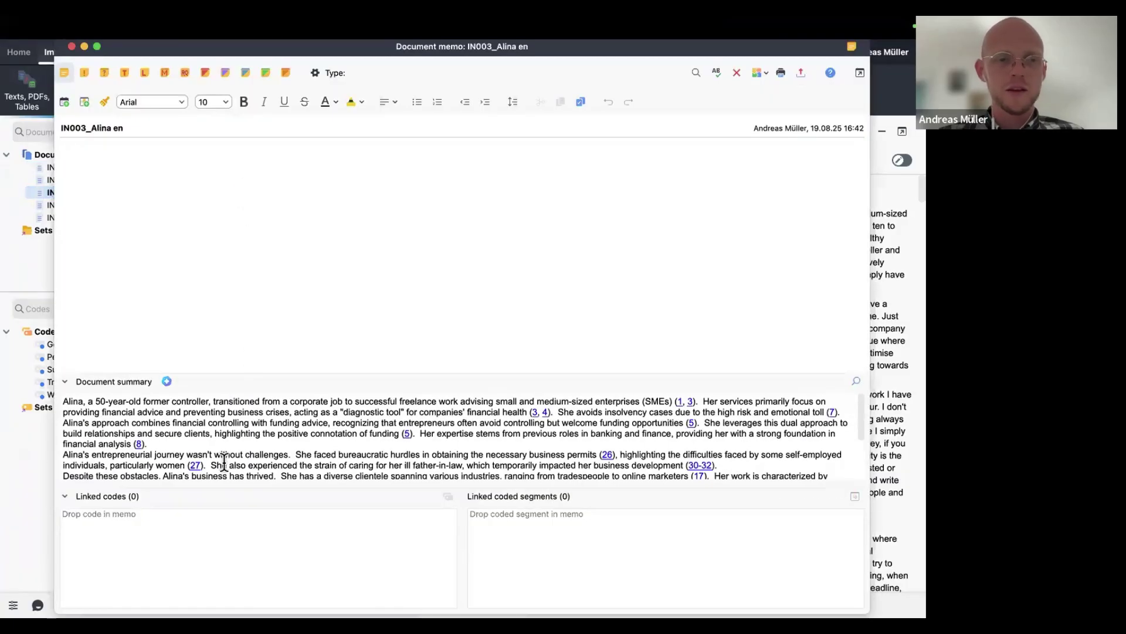
{"action": "scroll", "coordinate": [224, 461], "scroll_direction": "down", "scroll_amount": 3}
{"action": "scroll", "coordinate": [223, 462], "scroll_direction": "up", "scroll_amount": 3}
{"action": "scroll", "coordinate": [224, 462], "scroll_direction": "down", "scroll_amount": 3}
{"action": "scroll", "coordinate": [224, 462], "scroll_direction": "up", "scroll_amount": 3}
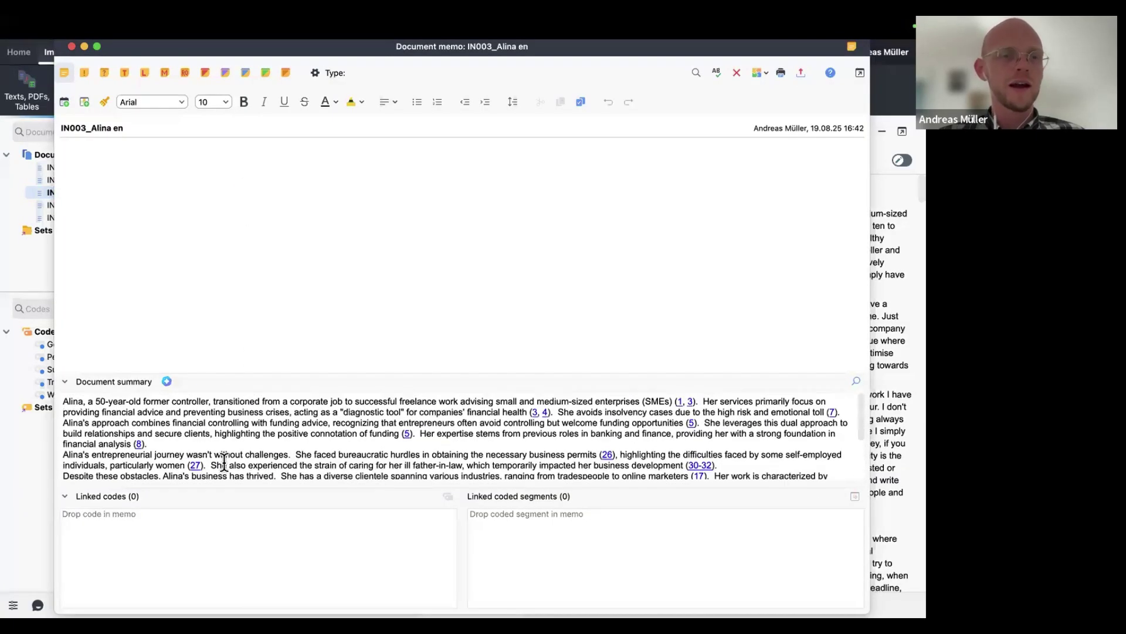
{"action": "scroll", "coordinate": [223, 462], "scroll_direction": "down", "scroll_amount": 3}
{"action": "scroll", "coordinate": [223, 462], "scroll_direction": "up", "scroll_amount": 3}
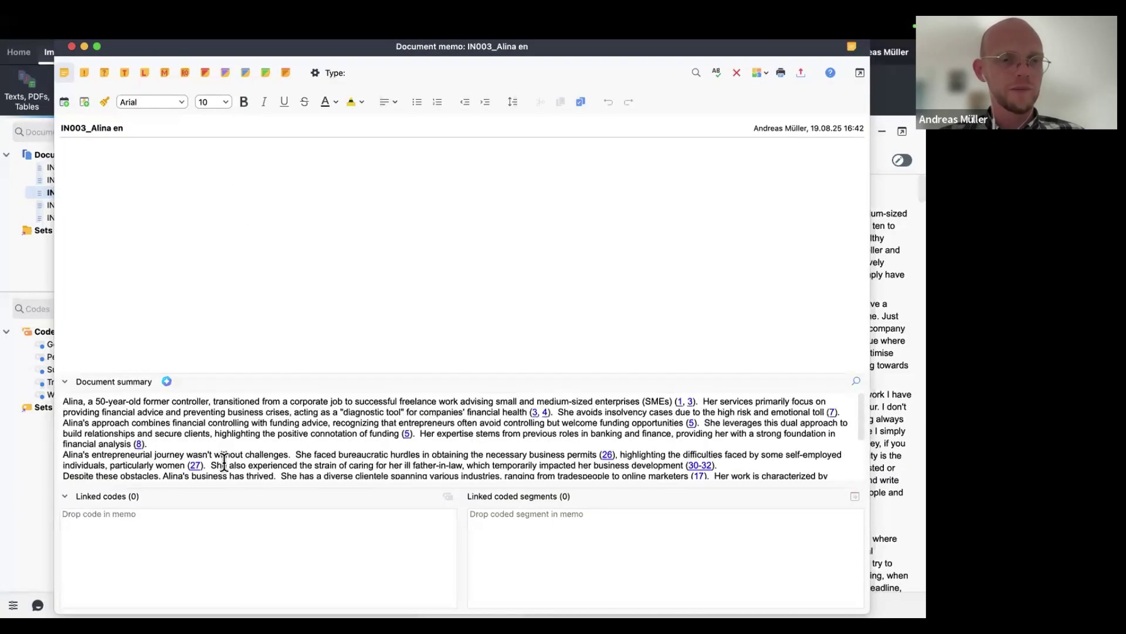
{"action": "left_click", "coordinate": [73, 47]}
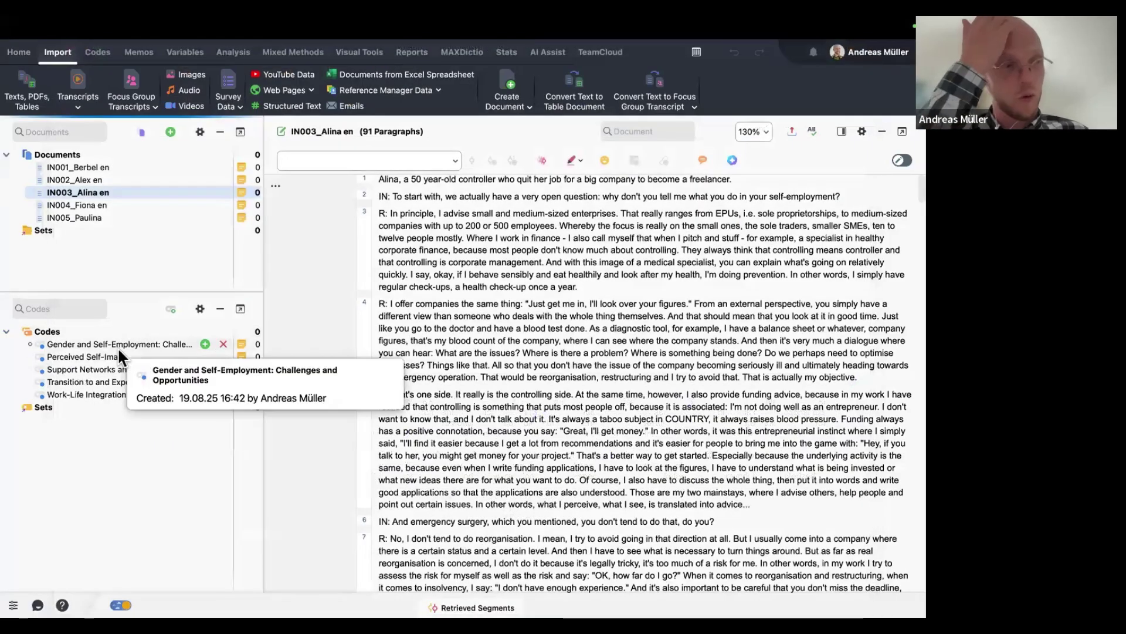
Step: Open the memo of the code Gender and Self-Employment: Challenges and Opportunities, check its topic description and code summary, and close it
{"action": "double_click", "coordinate": [243, 344]}
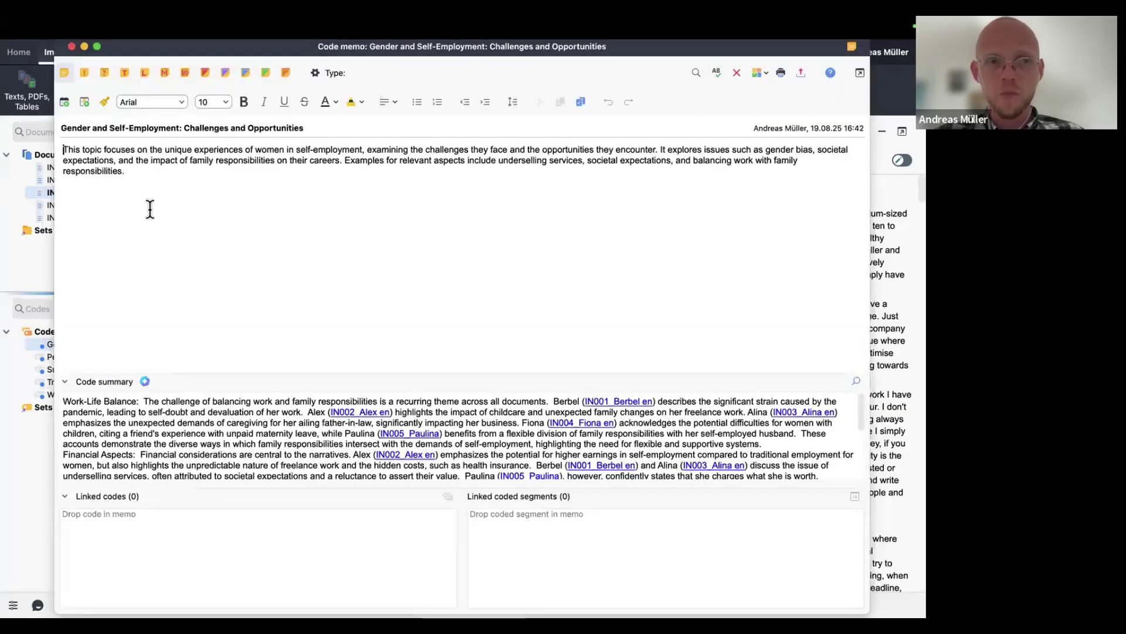
{"action": "key", "text": "super+a"}
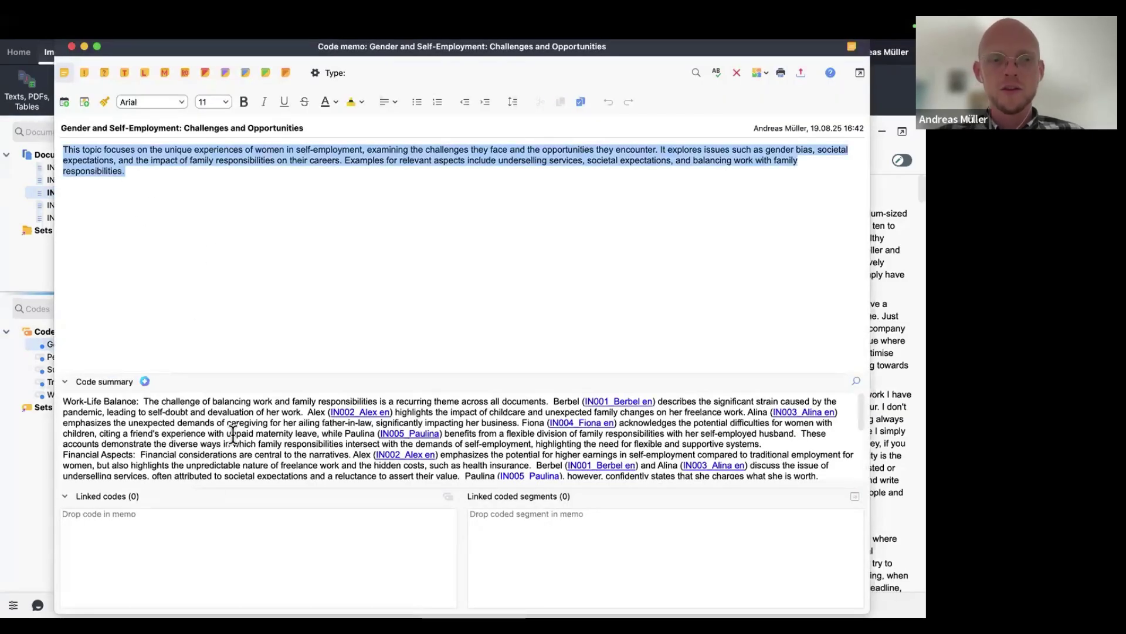
{"action": "scroll", "coordinate": [233, 435], "scroll_direction": "down", "scroll_amount": 5}
{"action": "scroll", "coordinate": [233, 434], "scroll_direction": "up", "scroll_amount": 5}
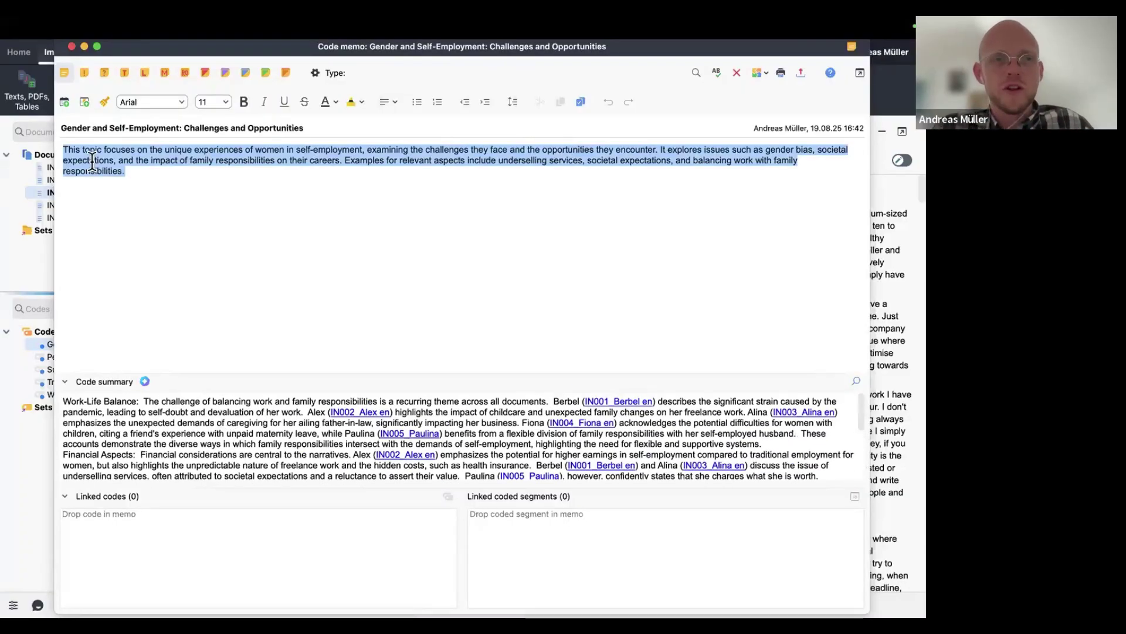
{"action": "left_click", "coordinate": [72, 47]}
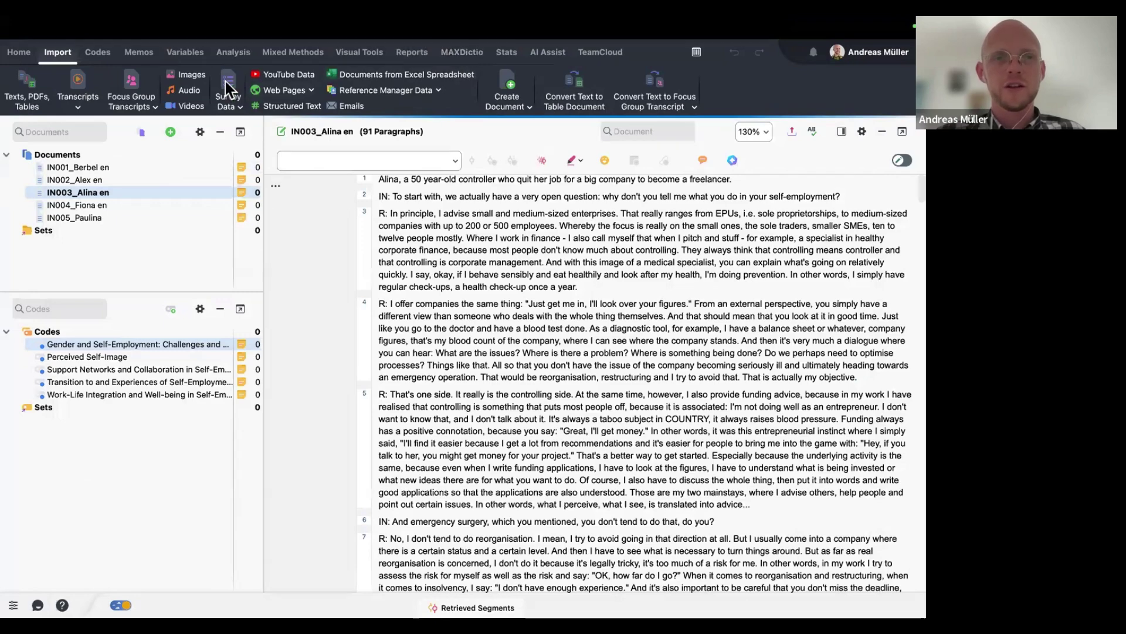
Step: Open the imported summary table, look through its rows per interview and columns per topic, and close it
{"action": "left_click", "coordinate": [226, 52]}
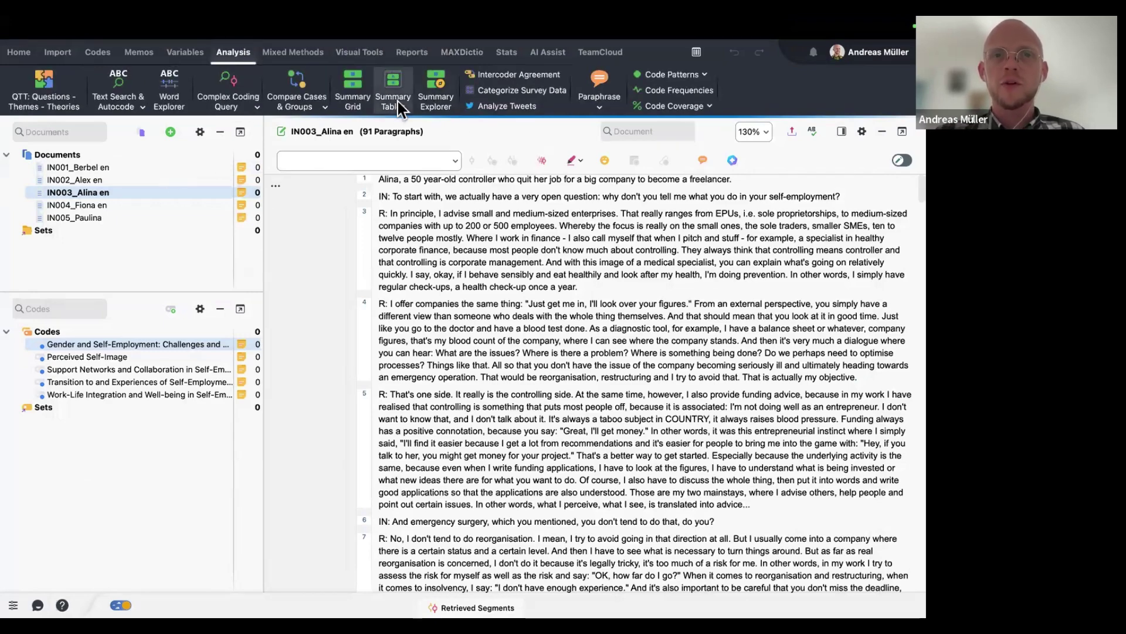
{"action": "left_click", "coordinate": [393, 100]}
{"action": "scroll", "coordinate": [222, 487], "scroll_direction": "down", "scroll_amount": 10}
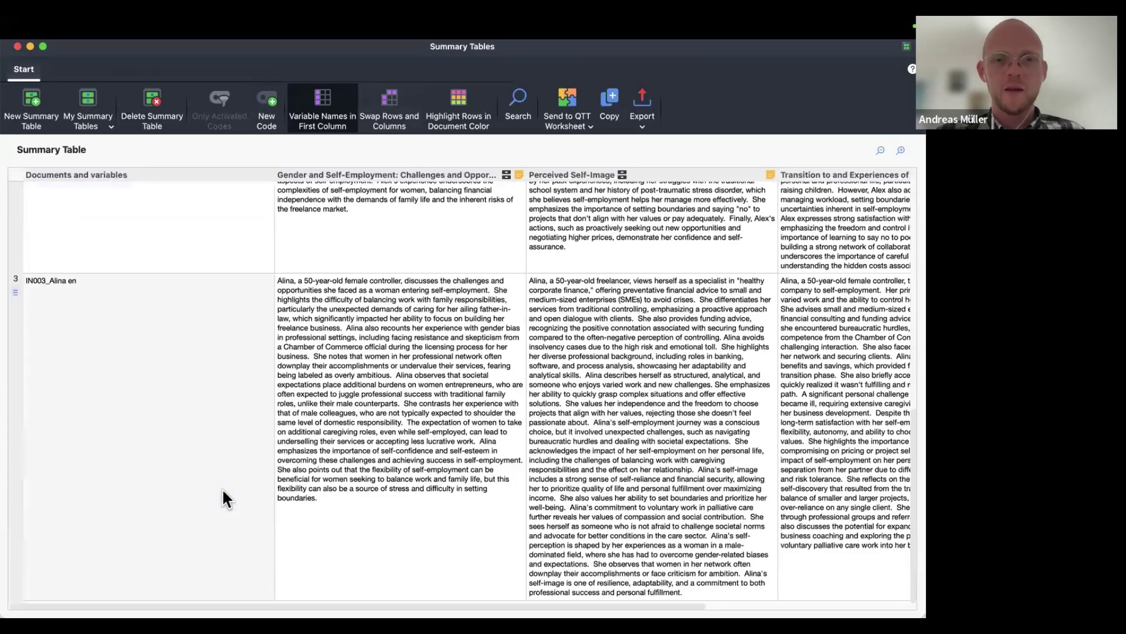
{"action": "scroll", "coordinate": [222, 487], "scroll_direction": "up", "scroll_amount": 10}
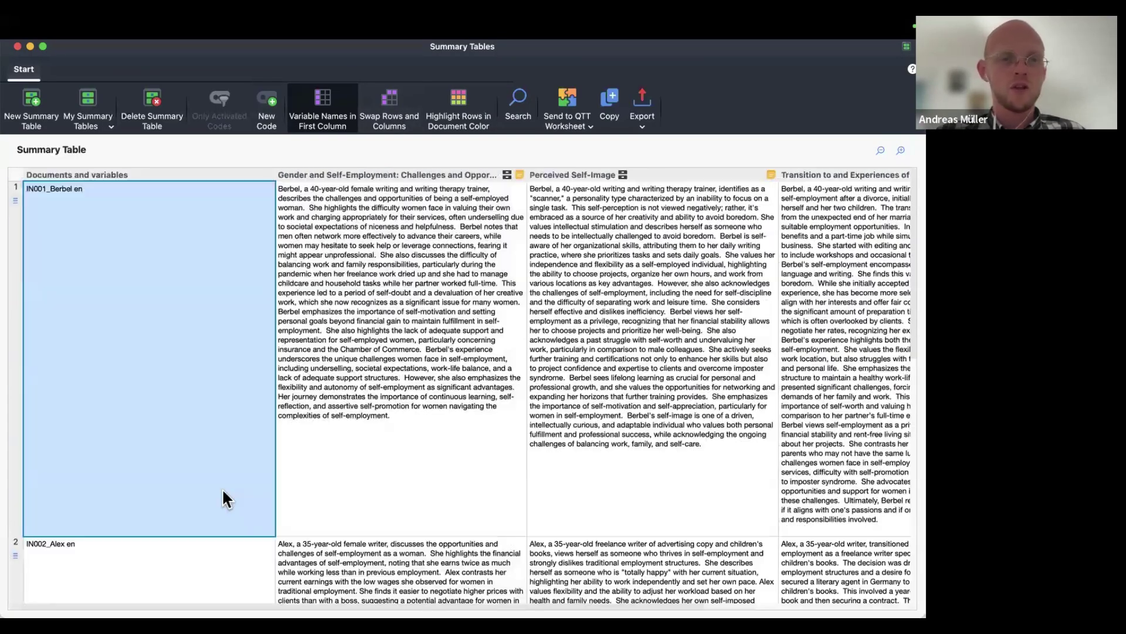
{"action": "scroll", "coordinate": [223, 492], "scroll_direction": "down", "scroll_amount": 10}
{"action": "scroll", "coordinate": [223, 492], "scroll_direction": "right", "scroll_amount": 2}
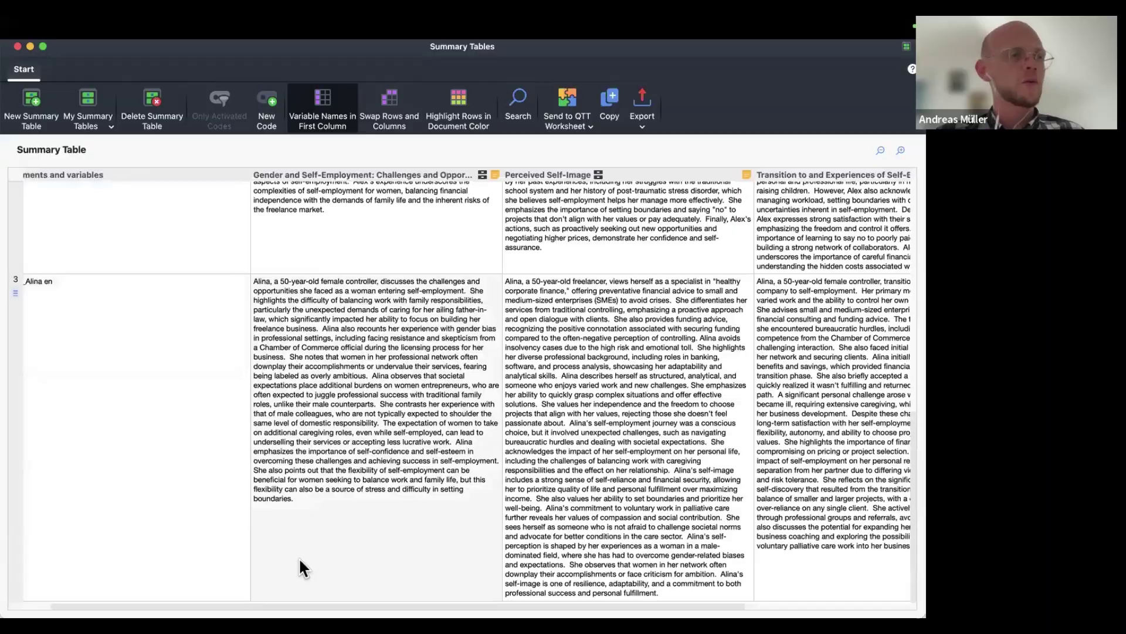
{"action": "scroll", "coordinate": [298, 557], "scroll_direction": "left", "scroll_amount": 2}
{"action": "scroll", "coordinate": [297, 557], "scroll_direction": "up", "scroll_amount": 10}
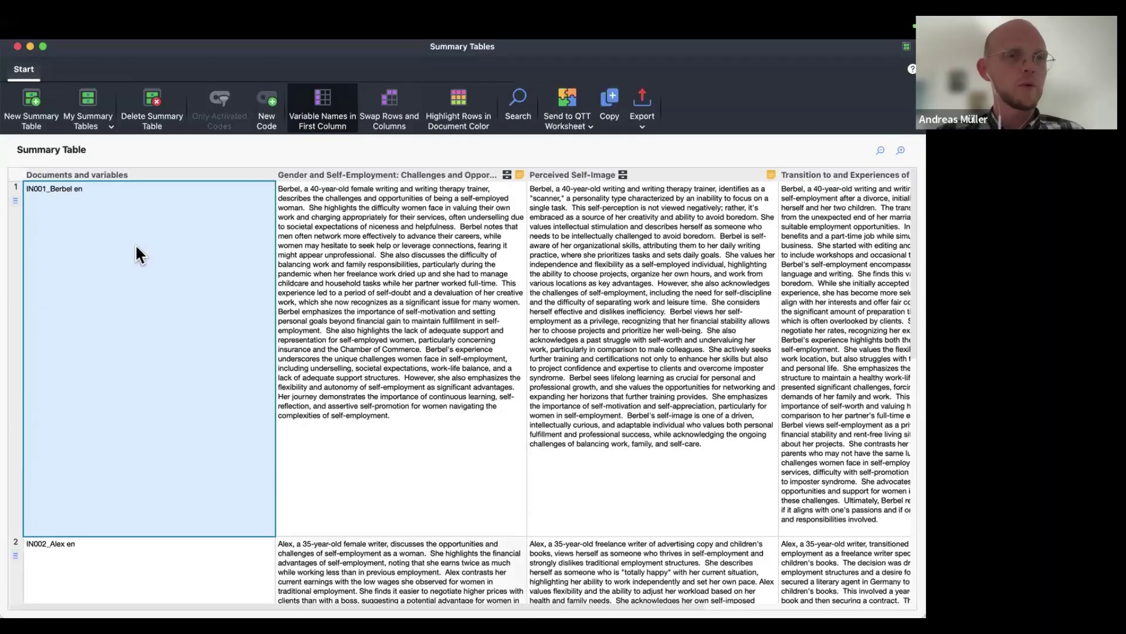
{"action": "left_click", "coordinate": [18, 46]}
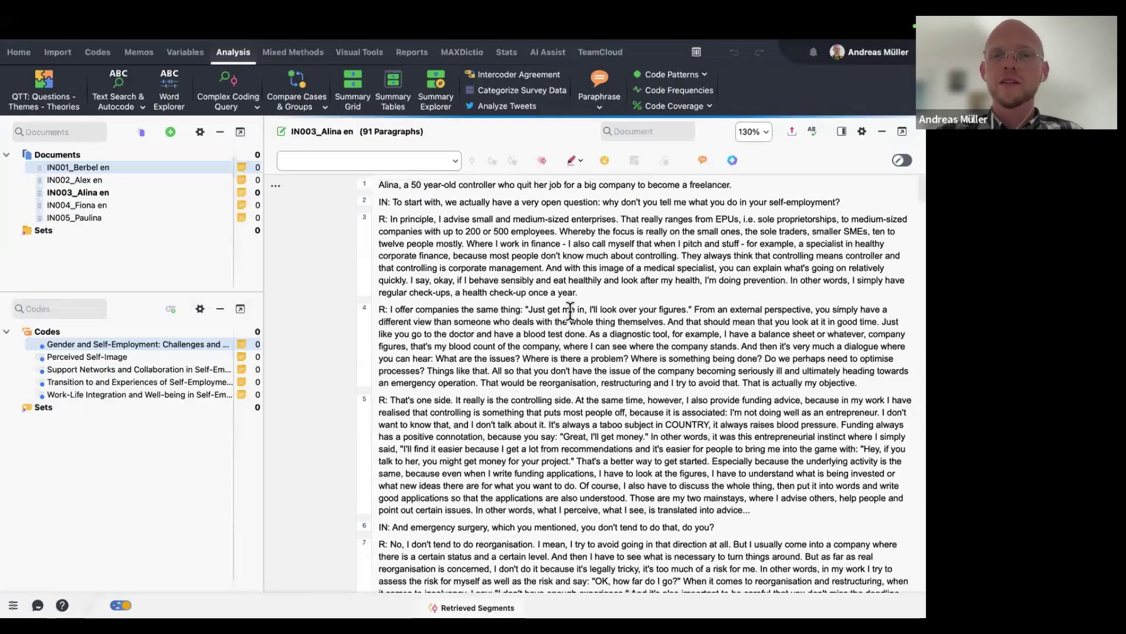
{"action": "triple_click", "coordinate": [478, 231]}
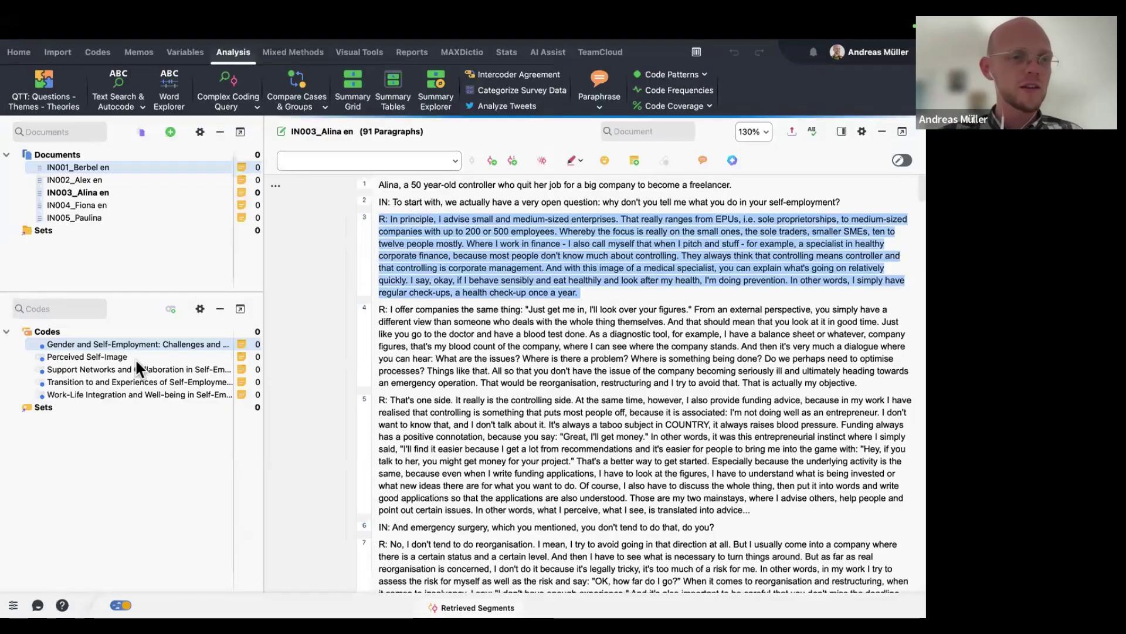
{"action": "left_click", "coordinate": [497, 367]}
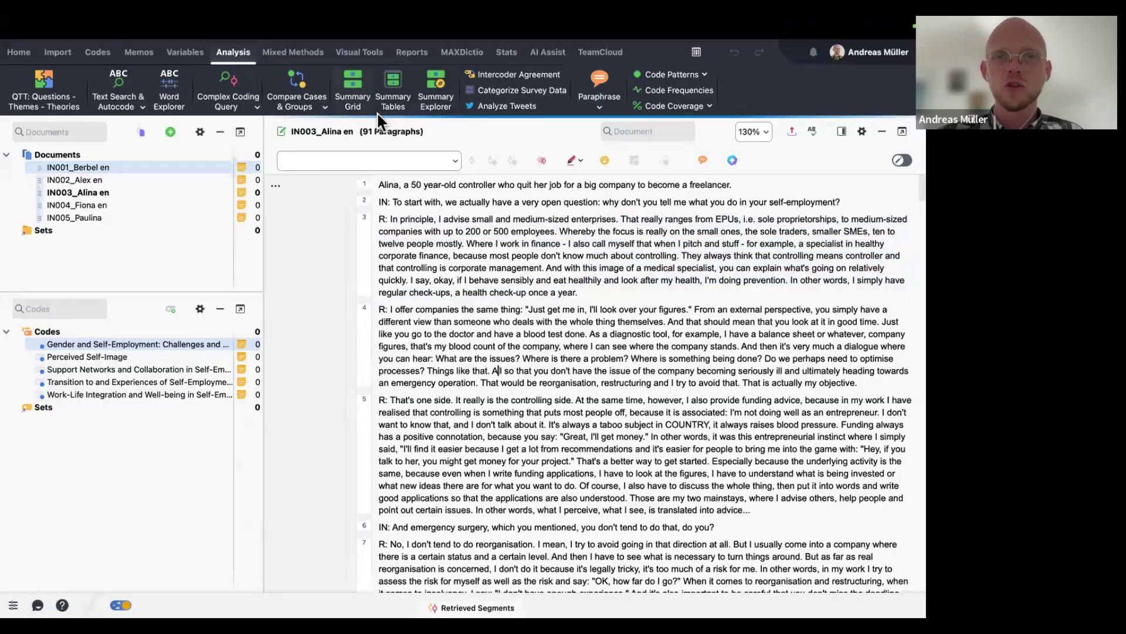
Step: Place the codes Perceived Self-Image and Transition to and Experiences of Self-Employment on a new MAXMaps map, then close the map window
{"action": "left_click", "coordinate": [352, 52]}
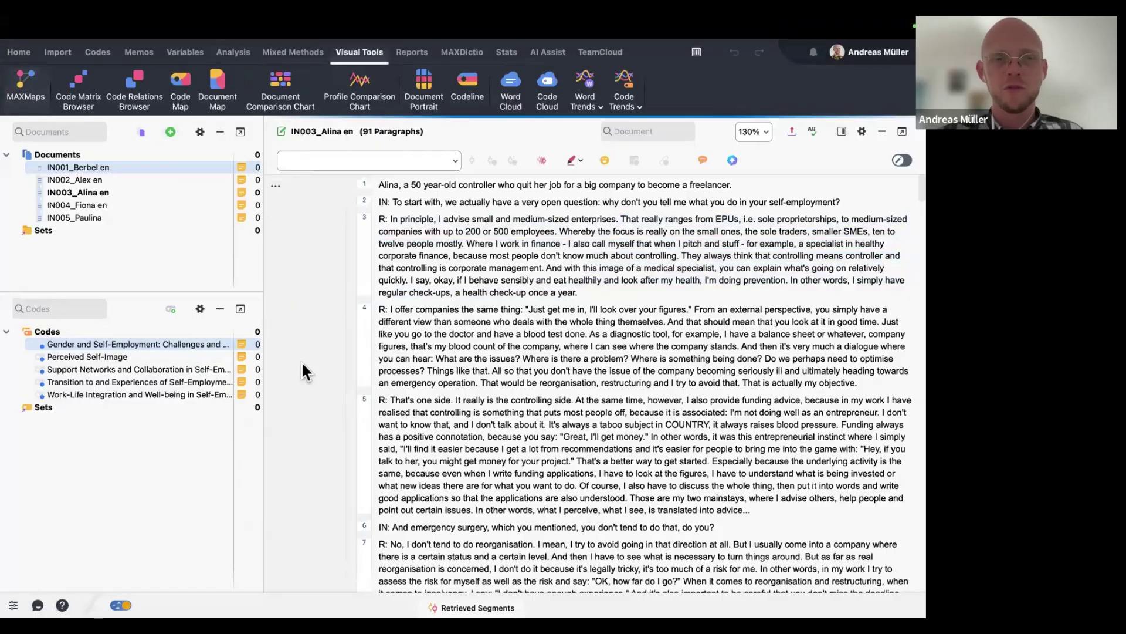
{"action": "left_click", "coordinate": [26, 86]}
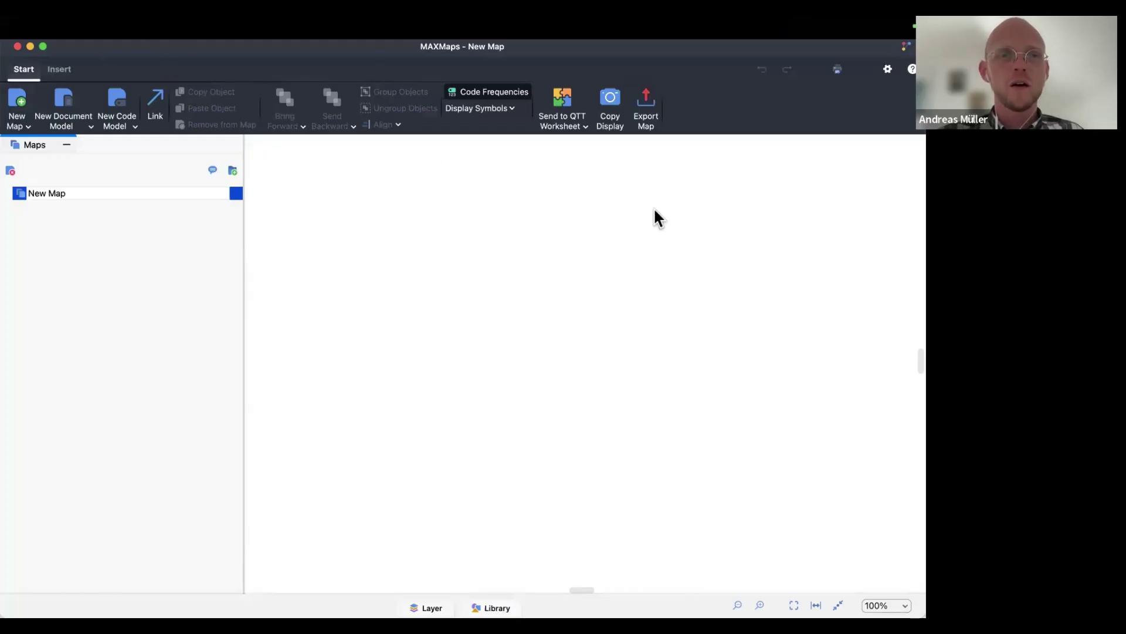
{"action": "left_click_drag", "start_coordinate": [318, 66], "coordinate": [616, 165]}
{"action": "left_click_drag", "start_coordinate": [129, 357], "coordinate": [679, 344]}
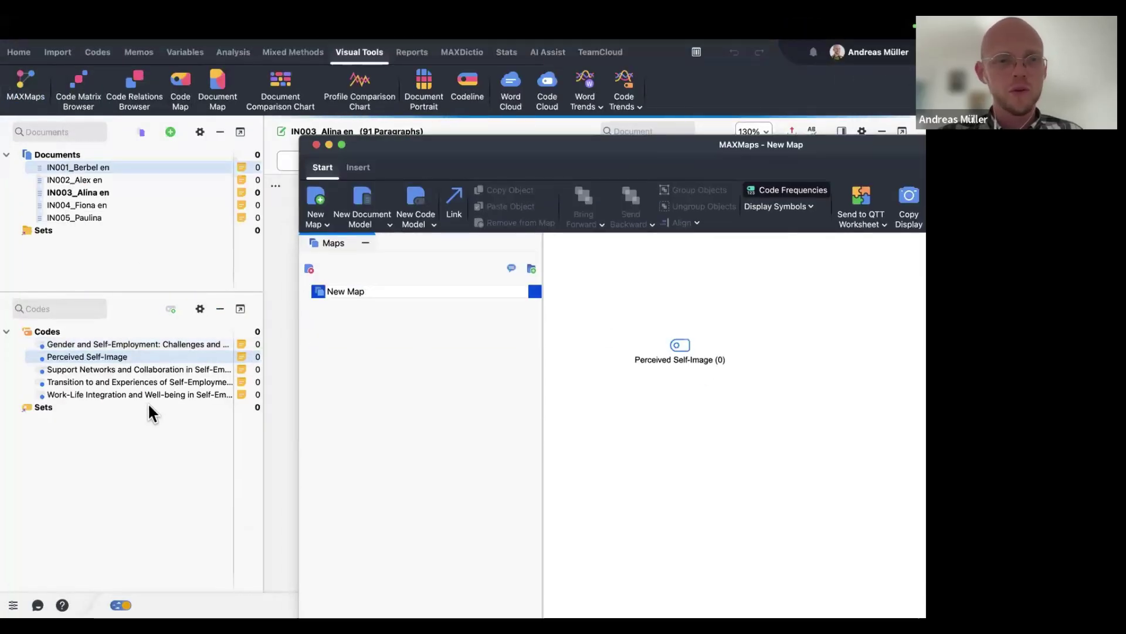
{"action": "left_click_drag", "start_coordinate": [135, 382], "coordinate": [836, 401]}
{"action": "left_click_drag", "start_coordinate": [143, 368], "coordinate": [801, 293]}
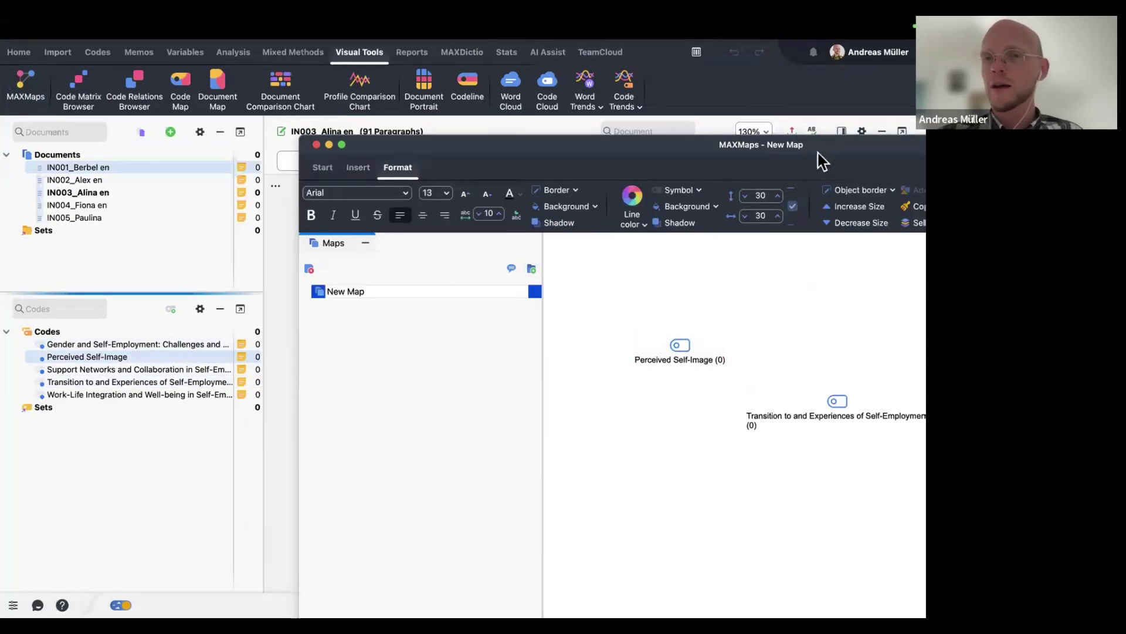
{"action": "left_click_drag", "start_coordinate": [875, 144], "coordinate": [737, 268]}
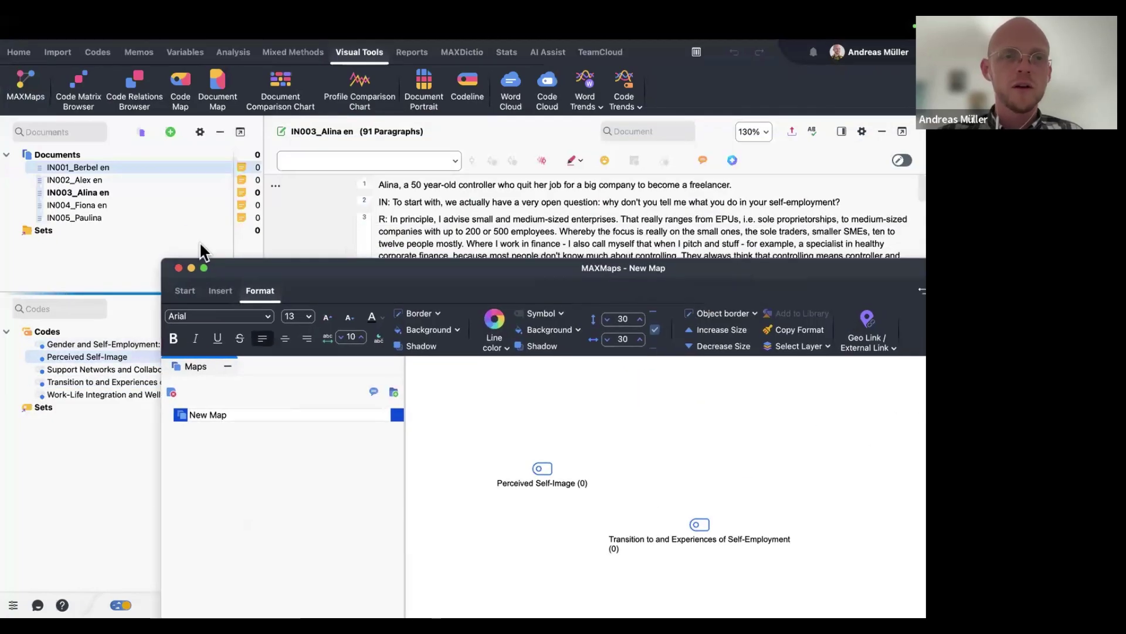
{"action": "left_click", "coordinate": [179, 268]}
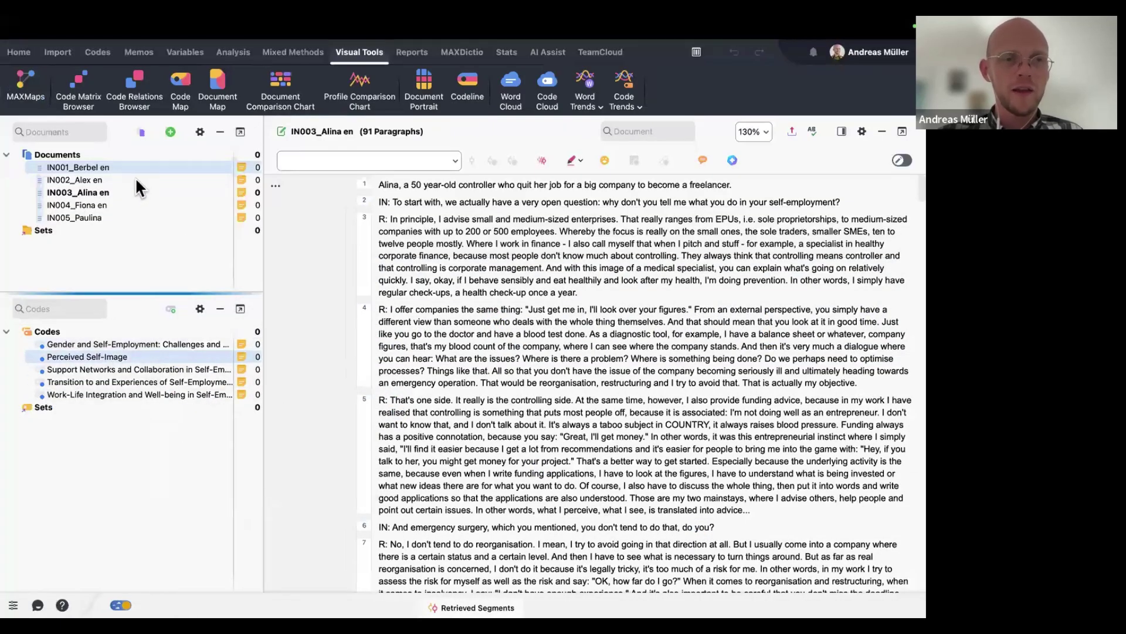
Step: Open interview IN001 and view the AI Assist options for the Gender and Self-Employment code, including AI Coding, without running any
{"action": "double_click", "coordinate": [147, 166]}
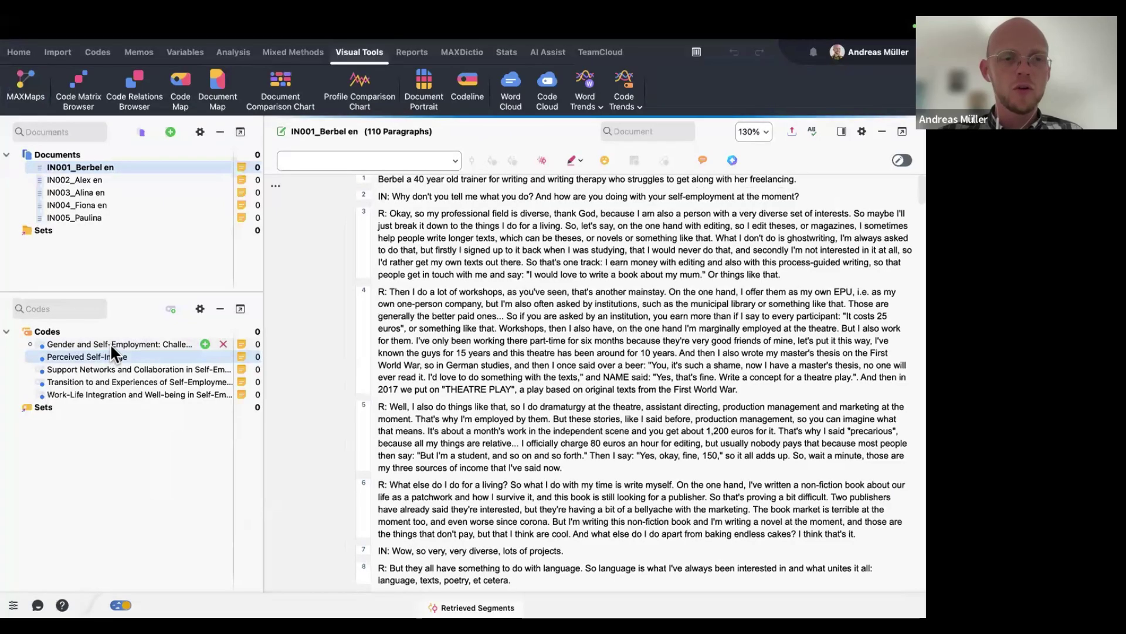
{"action": "right_click", "coordinate": [110, 343]}
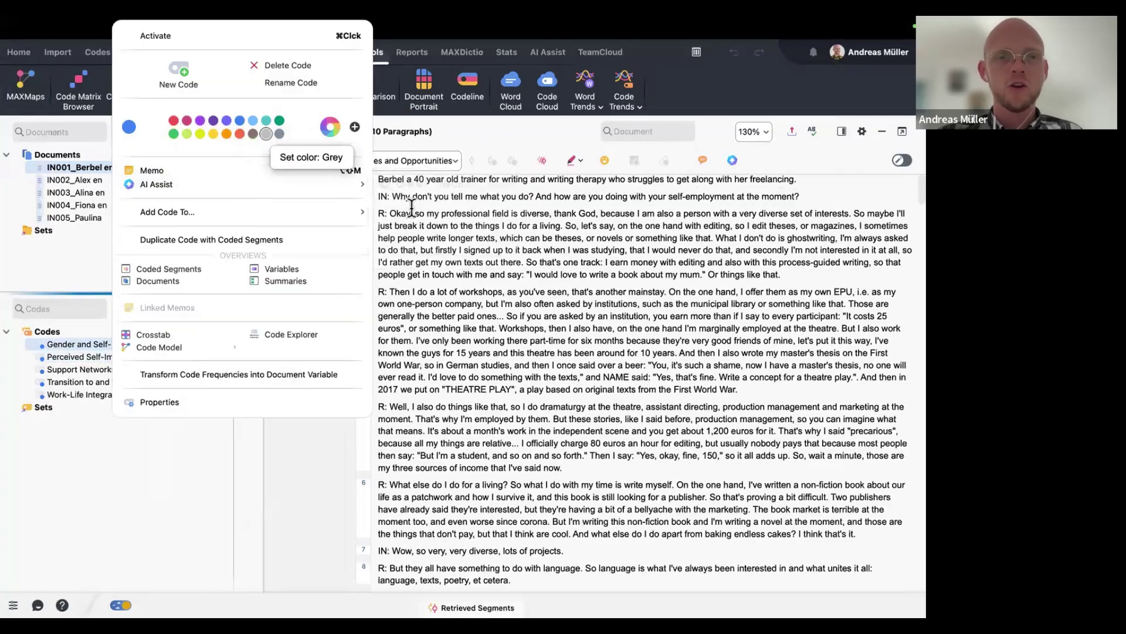
{"action": "mouse_move", "coordinate": [359, 184]}
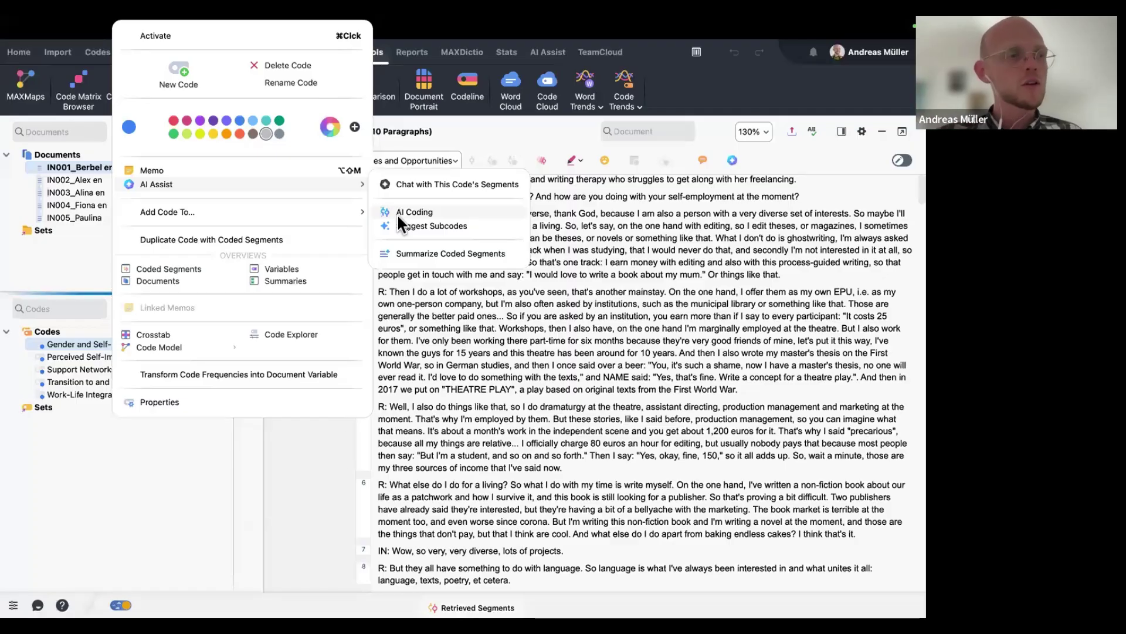
{"action": "left_click", "coordinate": [616, 441]}
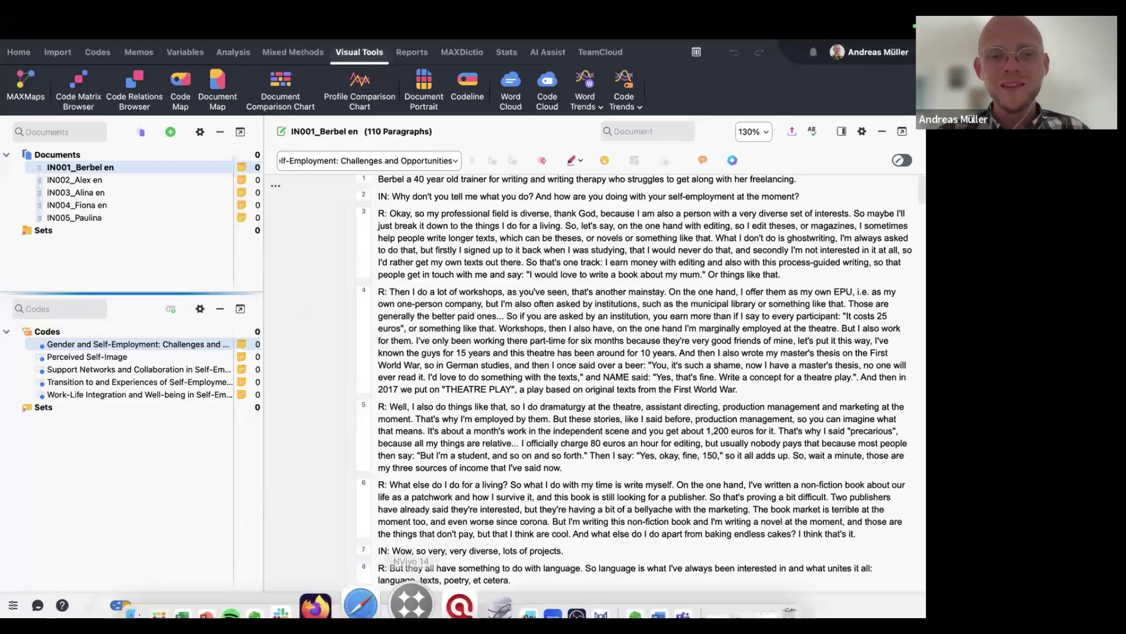
Step: Switch back to the MAXQDA Tailwind projects overview in Firefox
{"action": "left_click", "coordinate": [361, 575]}
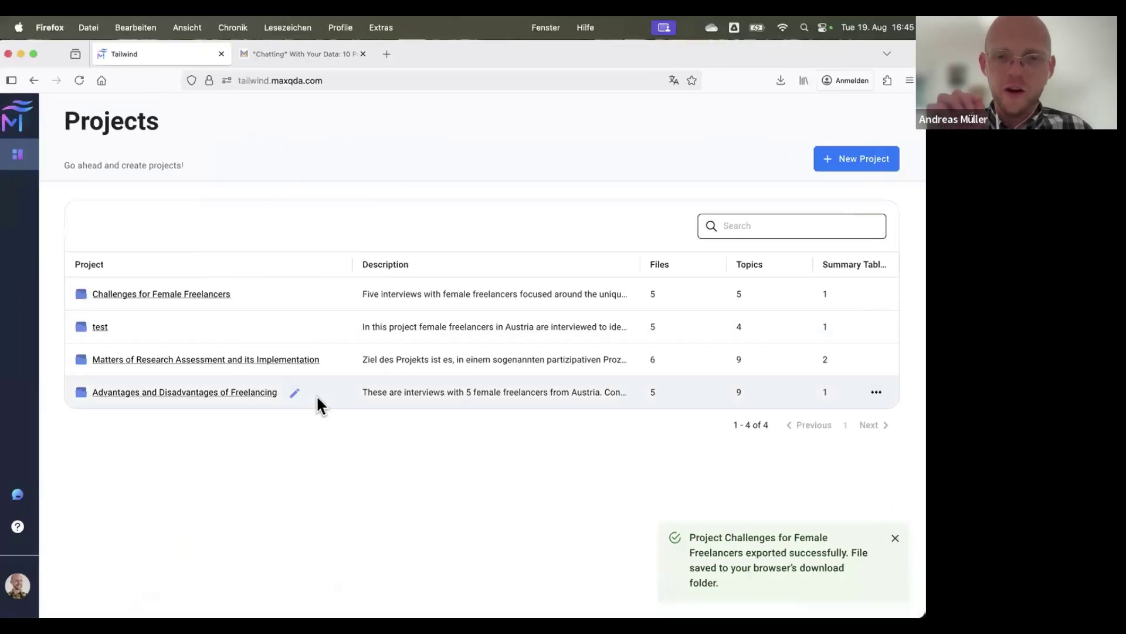